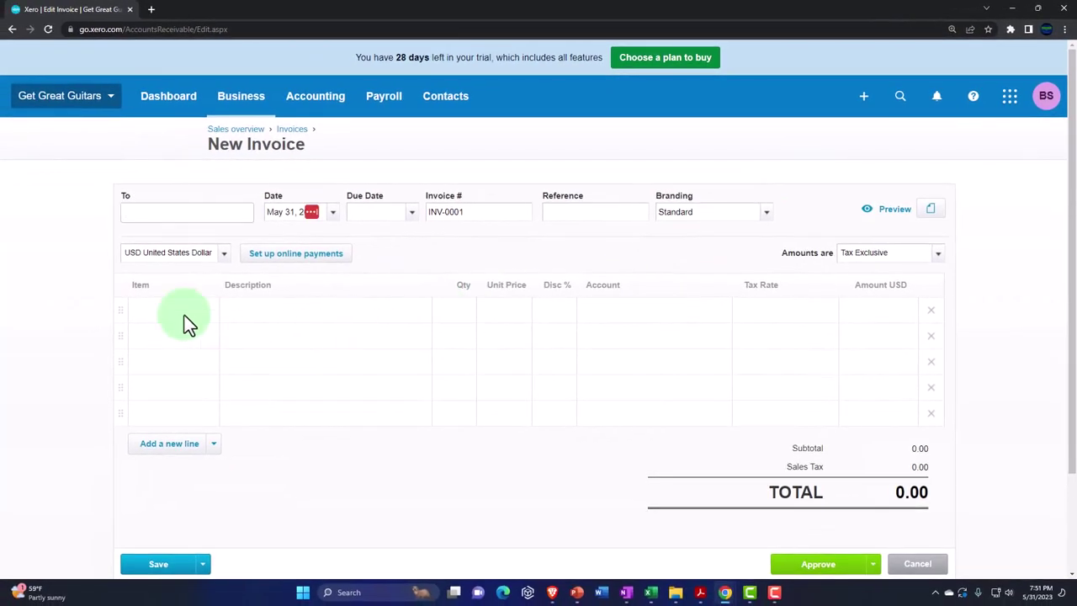
Step: Check the item choices available for the first line of the new invoice, leaving the line empty
{"action": "left_click", "coordinate": [208, 315]}
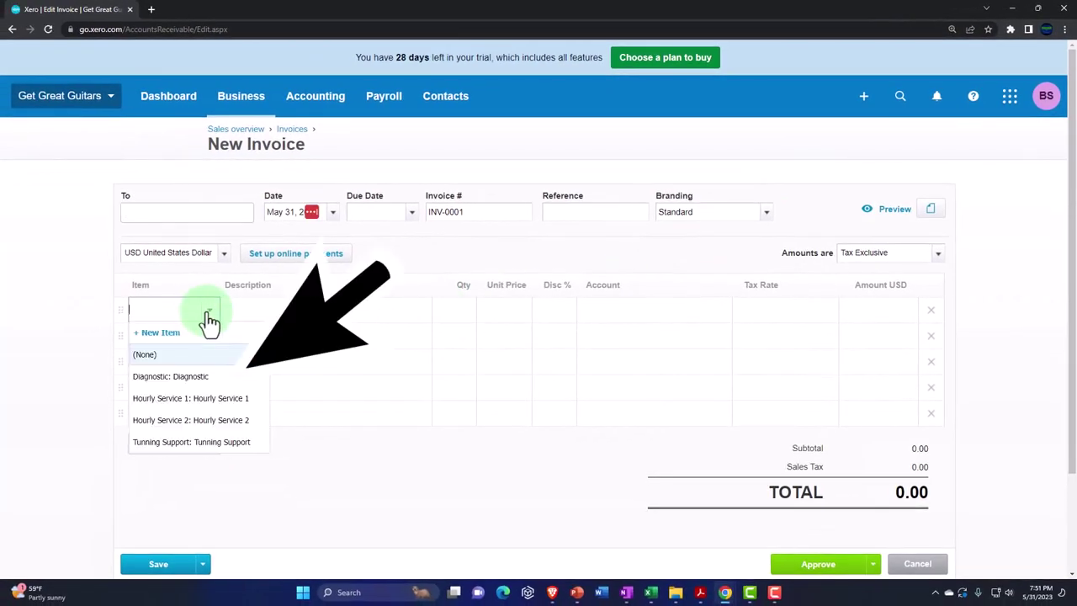
{"action": "left_click", "coordinate": [117, 328]}
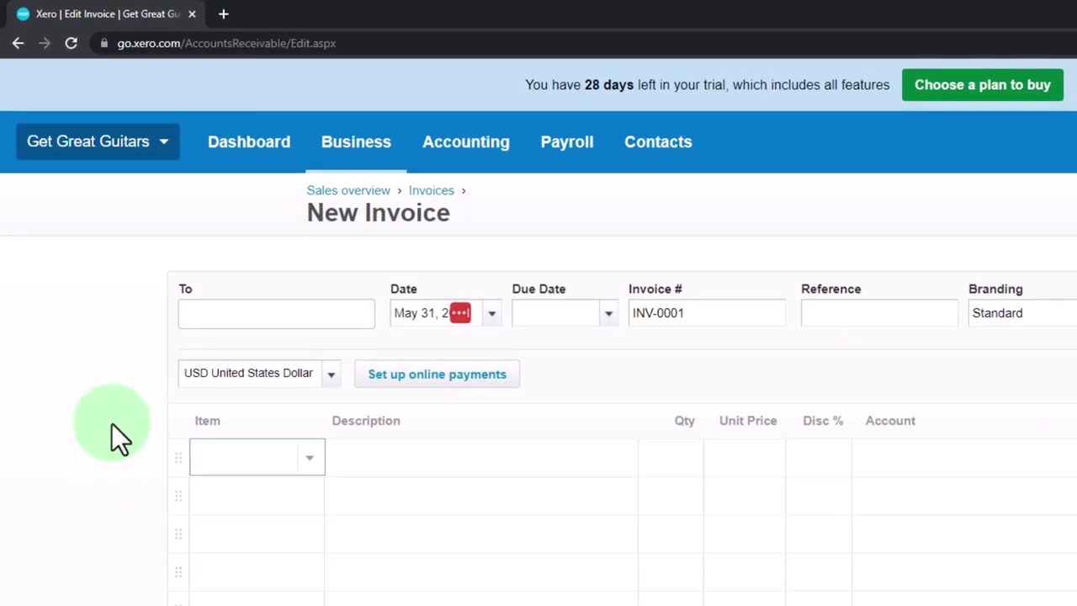
Step: Duplicate the invoice's browser tab twice so that three tabs are open
{"action": "right_click", "coordinate": [146, 13]}
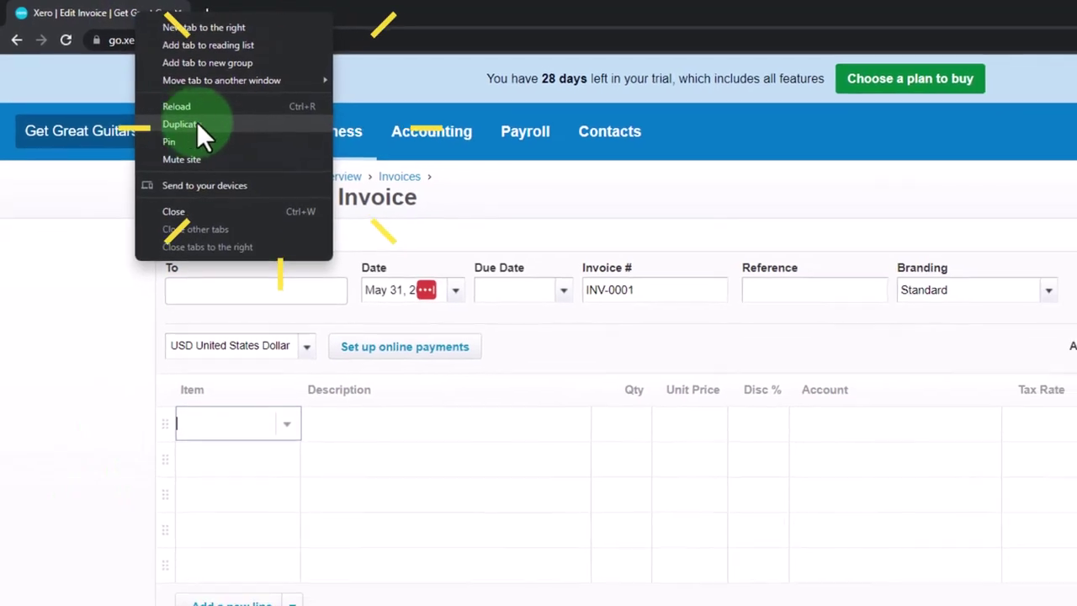
{"action": "left_click", "coordinate": [195, 125]}
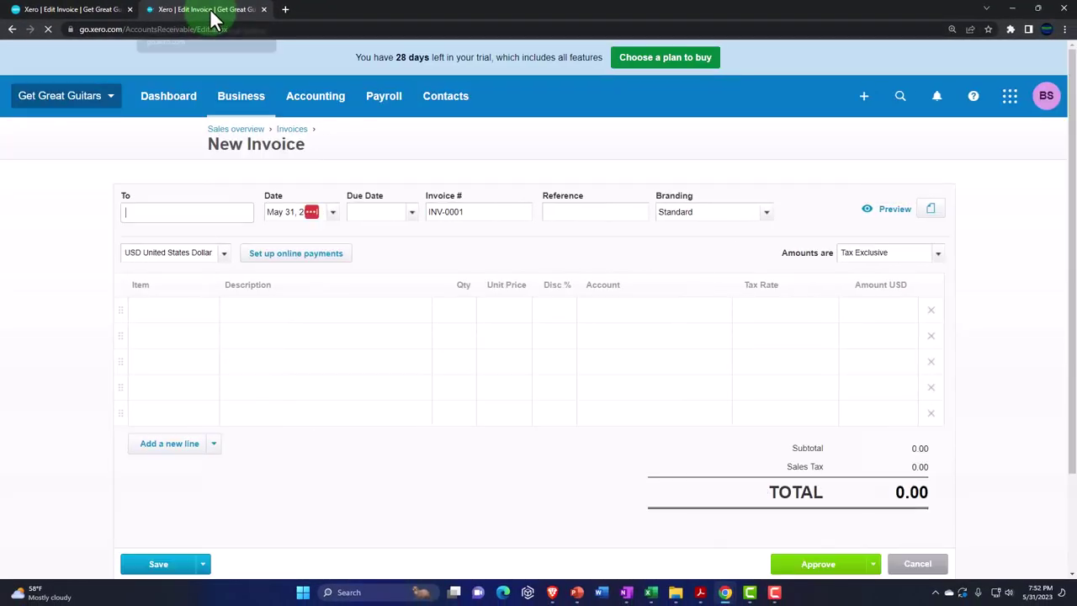
{"action": "right_click", "coordinate": [212, 17]}
{"action": "left_click", "coordinate": [237, 91]}
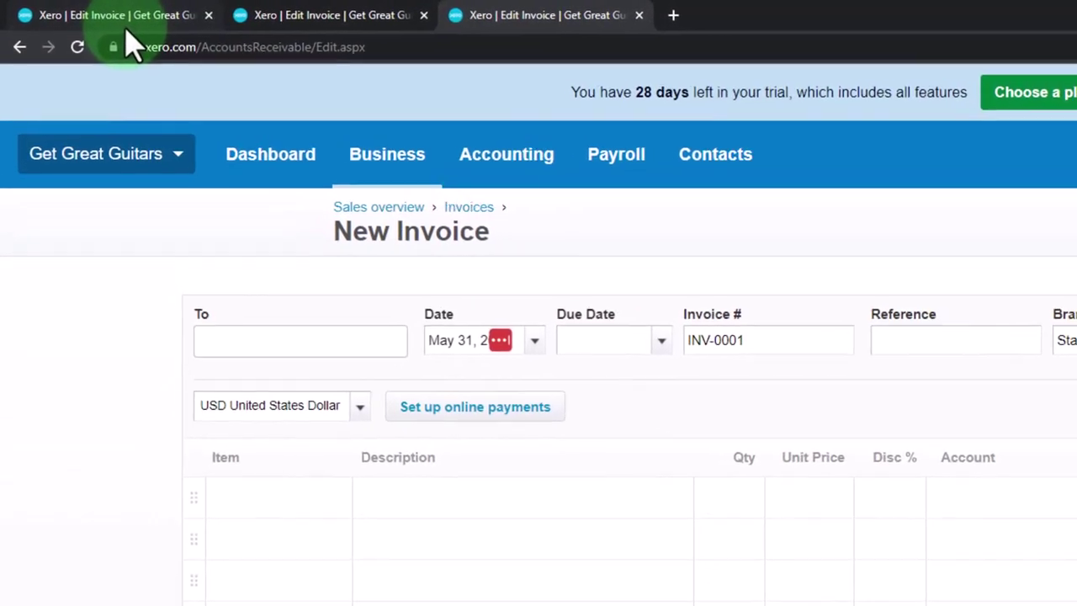
Step: Open the Balance Sheet report in the second browser tab and the Income Statement (Profit and Loss) in the third
{"action": "left_click", "coordinate": [305, 23]}
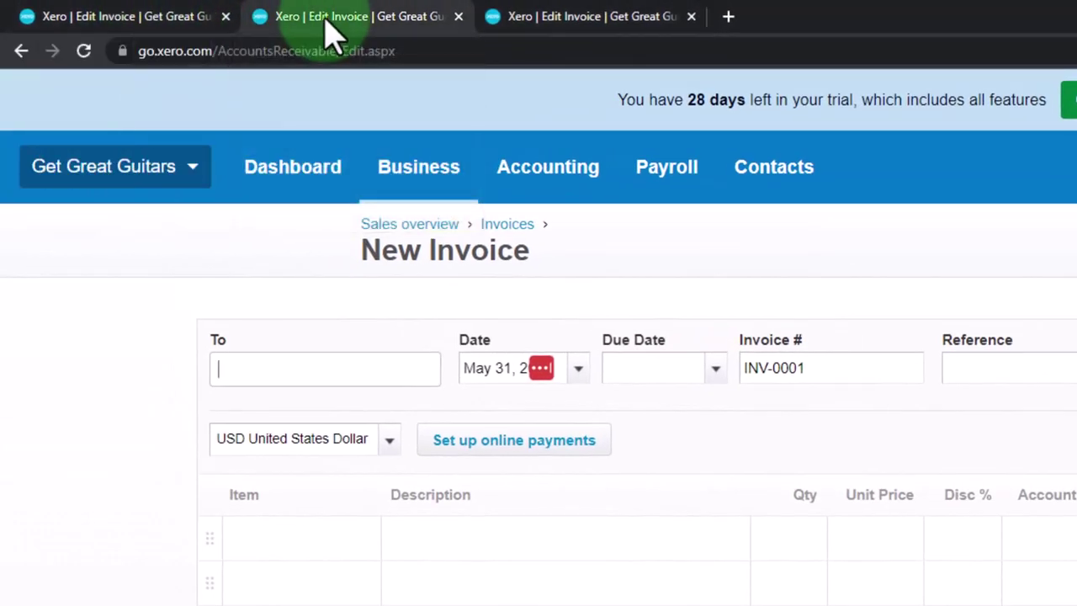
{"action": "left_click", "coordinate": [522, 178]}
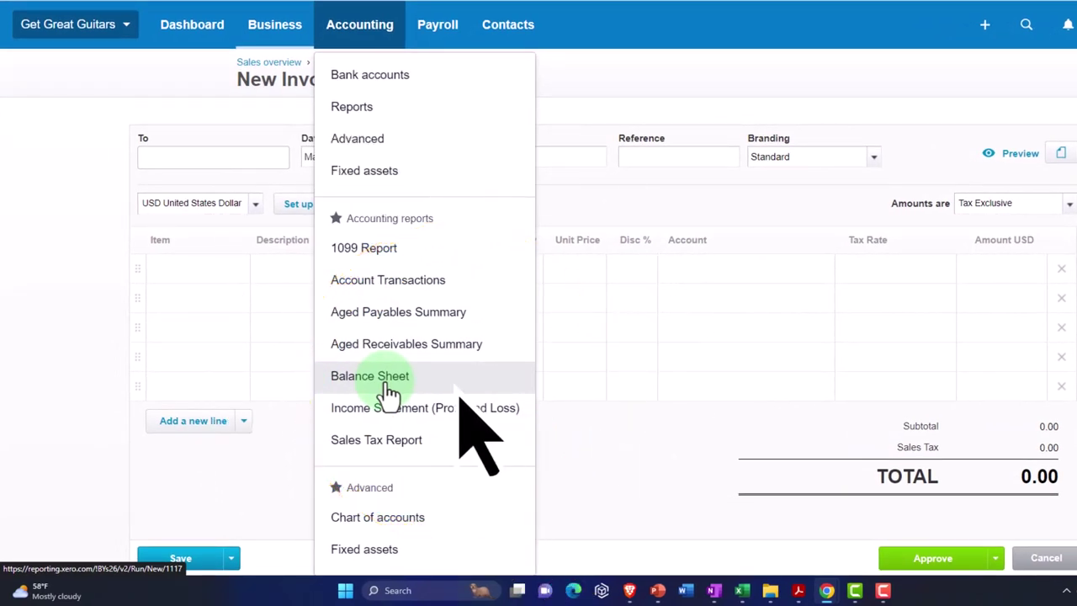
{"action": "left_click", "coordinate": [389, 393]}
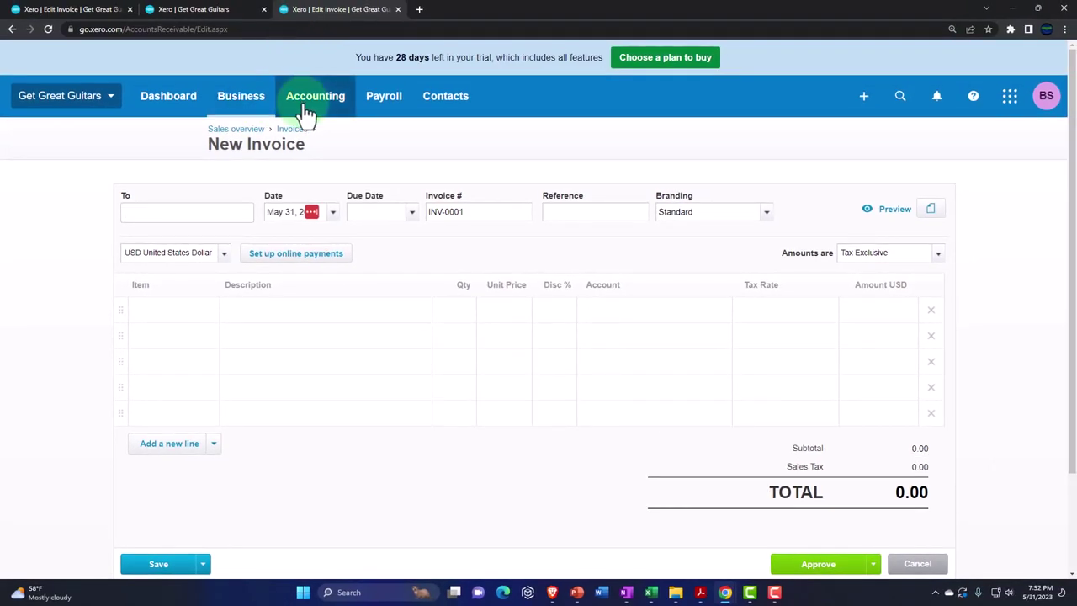
{"action": "left_click", "coordinate": [309, 105]}
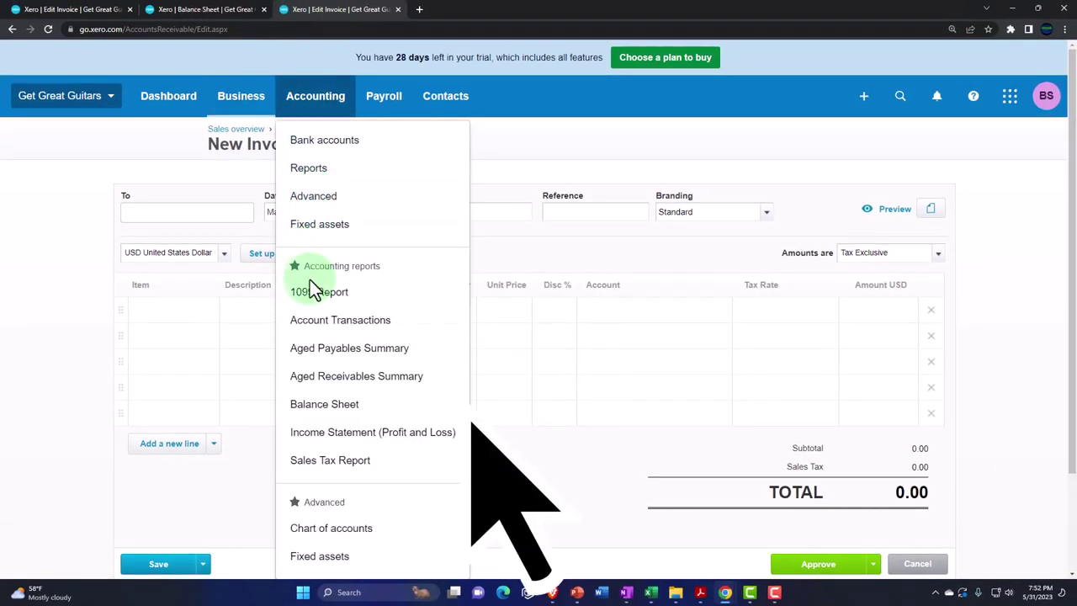
{"action": "left_click", "coordinate": [362, 431]}
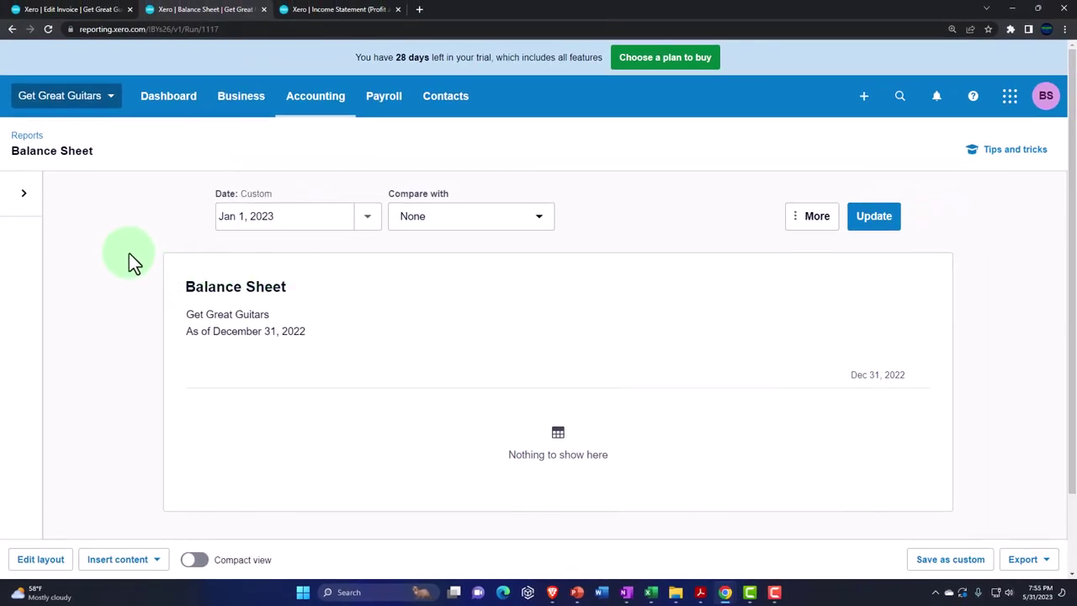
Step: Set a custom Balance Sheet date of December 31, 2022 and update the report
{"action": "left_click", "coordinate": [375, 222]}
{"action": "left_click", "coordinate": [417, 434]}
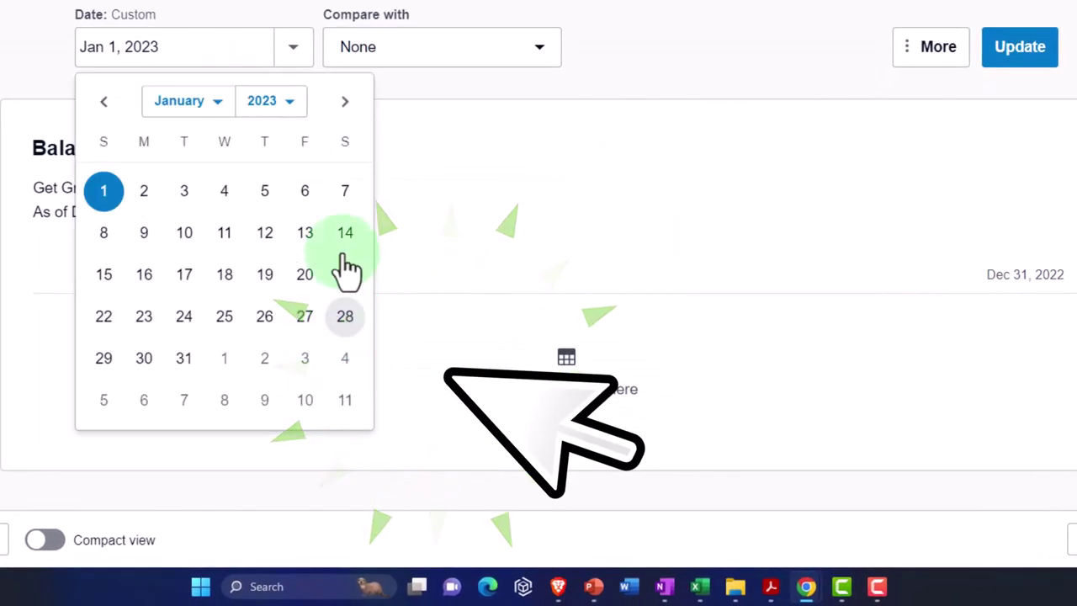
{"action": "left_click", "coordinate": [289, 110]}
{"action": "left_click", "coordinate": [266, 268]}
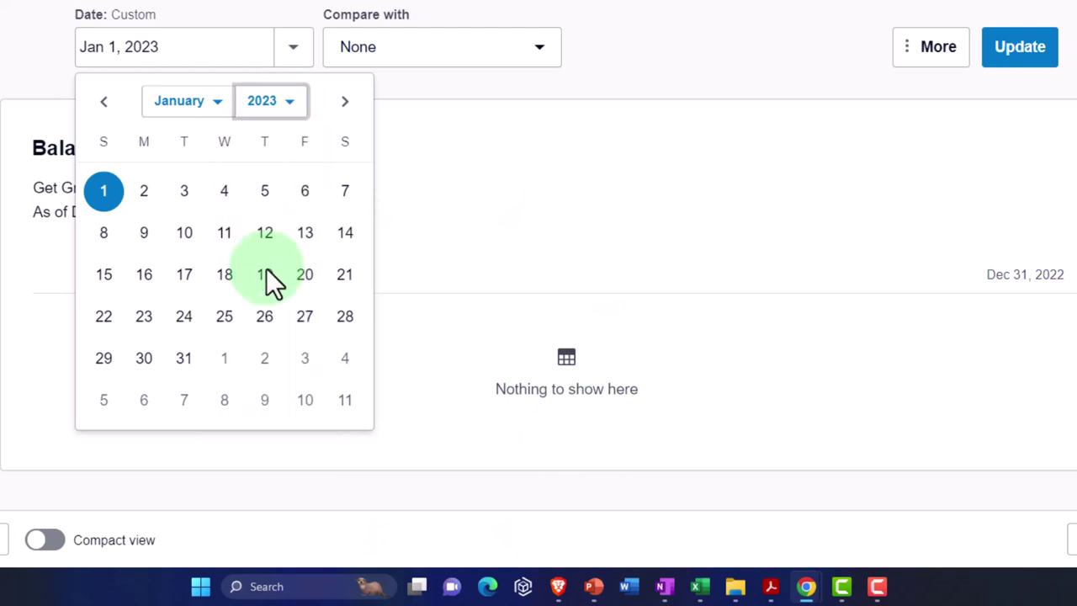
{"action": "left_click", "coordinate": [217, 103]}
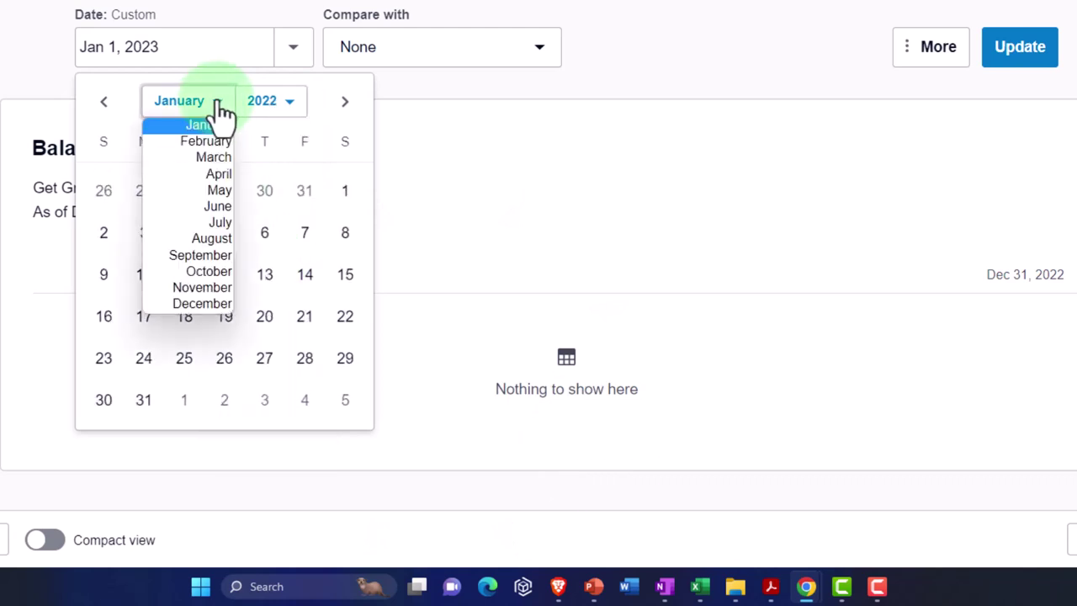
{"action": "left_click", "coordinate": [194, 304]}
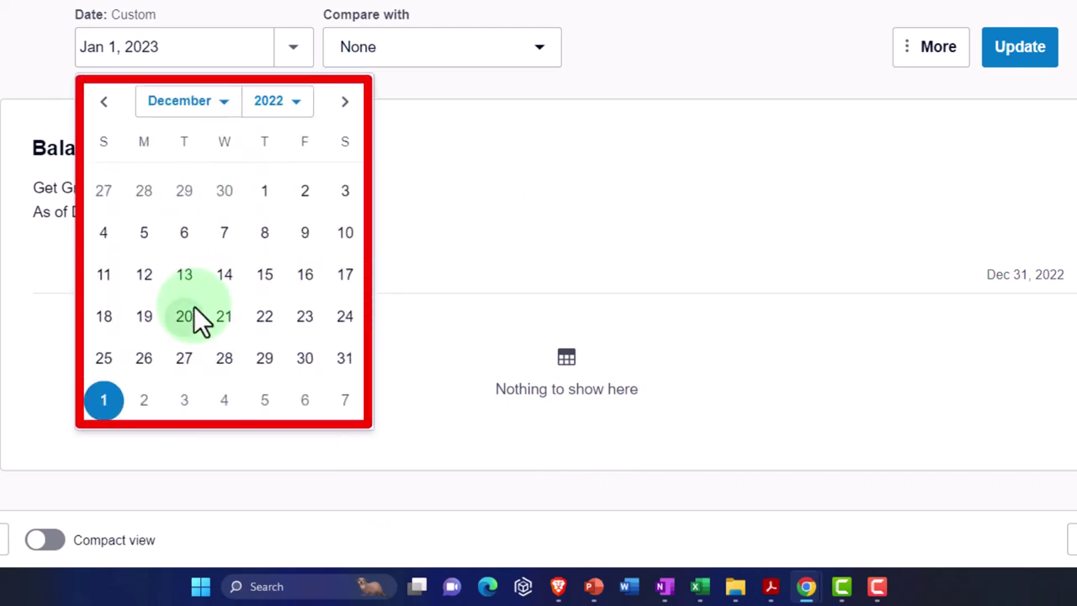
{"action": "left_click", "coordinate": [345, 362]}
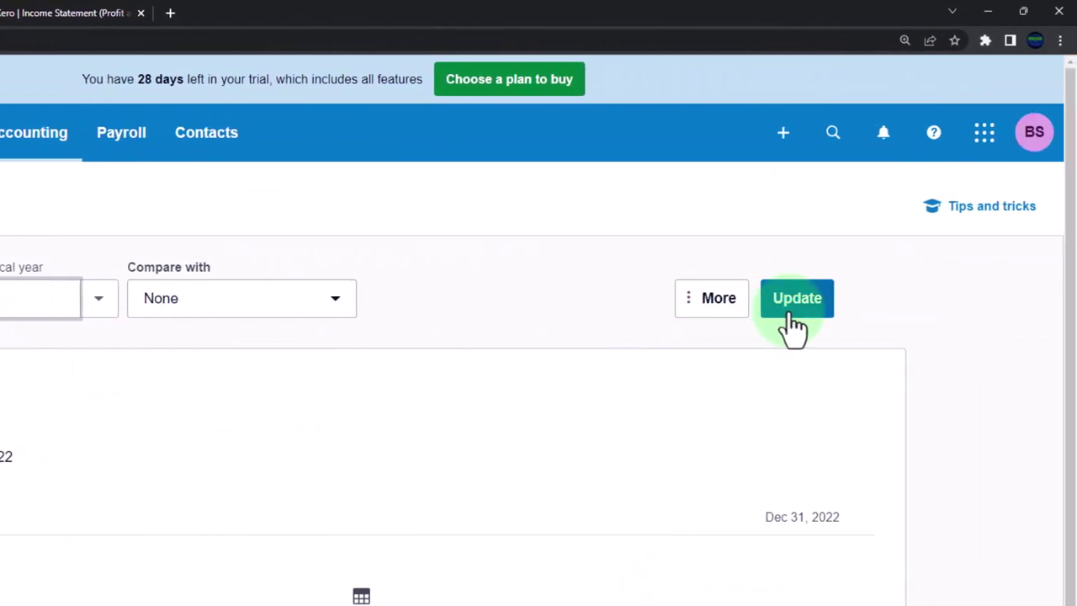
{"action": "left_click", "coordinate": [788, 303]}
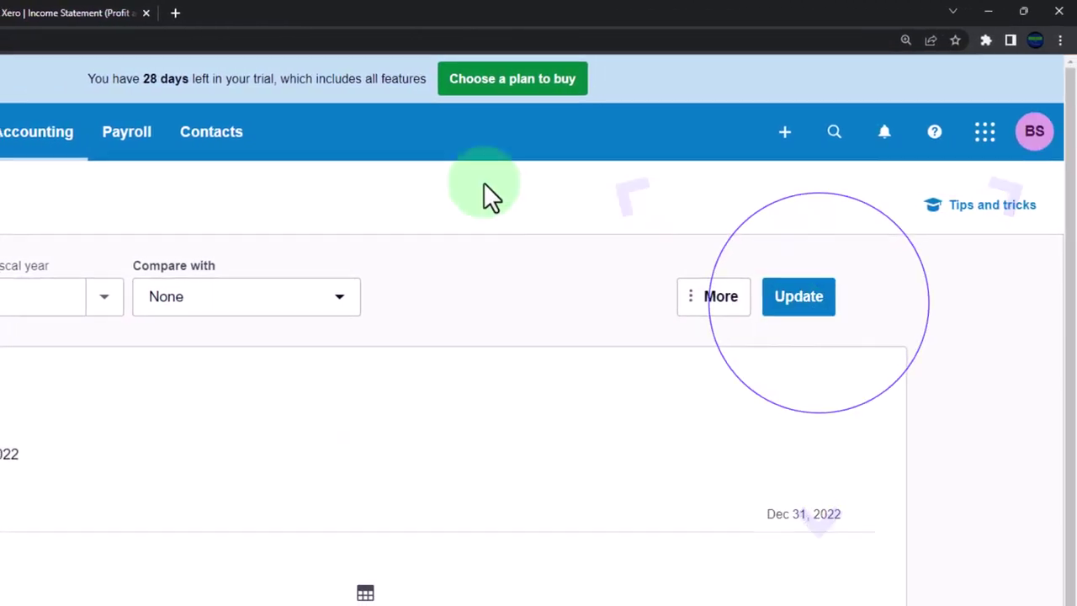
Step: Set the Income Statement's date range to Last fiscal year (Jan 1 - Dec 31 2022) and update the report
{"action": "left_click", "coordinate": [157, 20]}
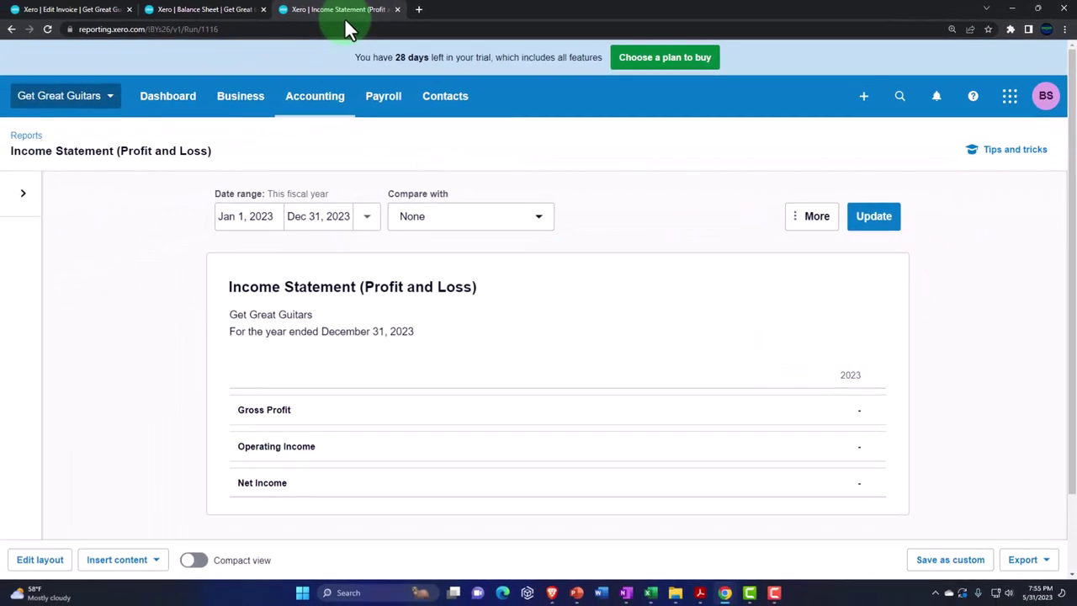
{"action": "left_click", "coordinate": [368, 220]}
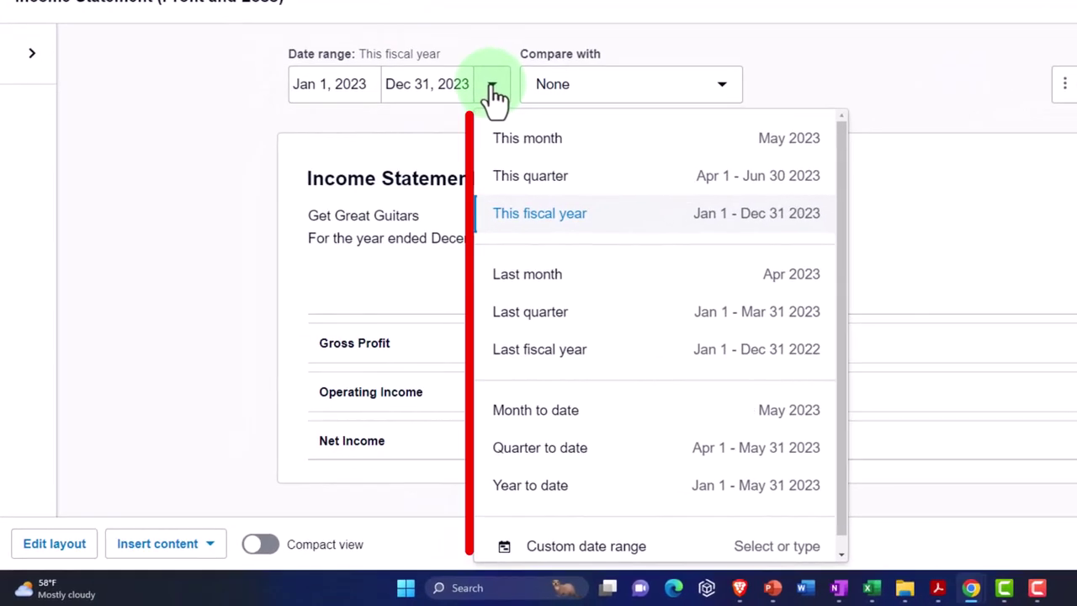
{"action": "left_click", "coordinate": [556, 349]}
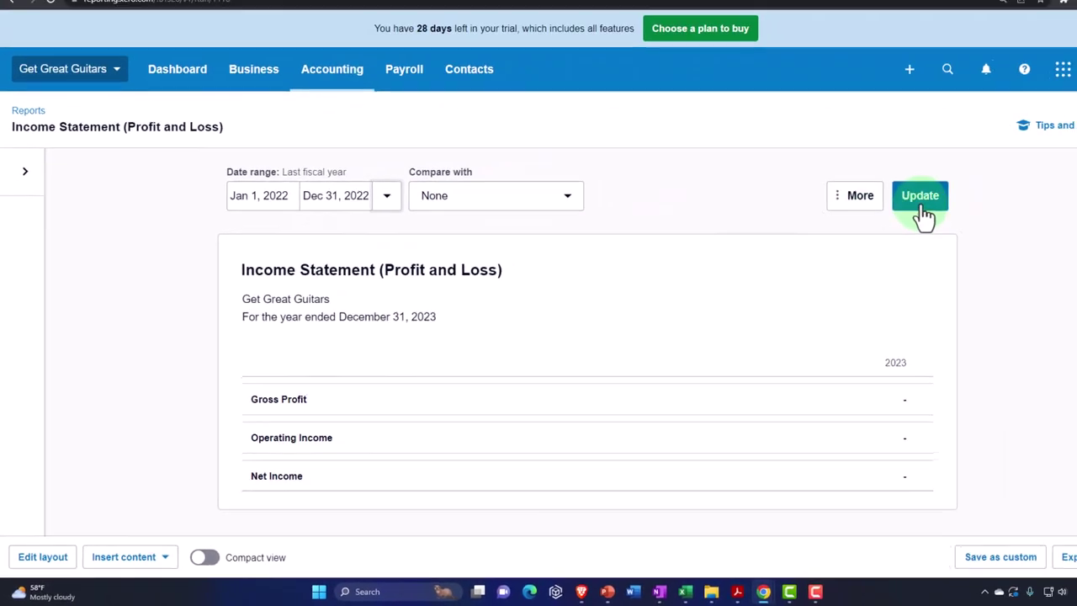
{"action": "left_click", "coordinate": [921, 206]}
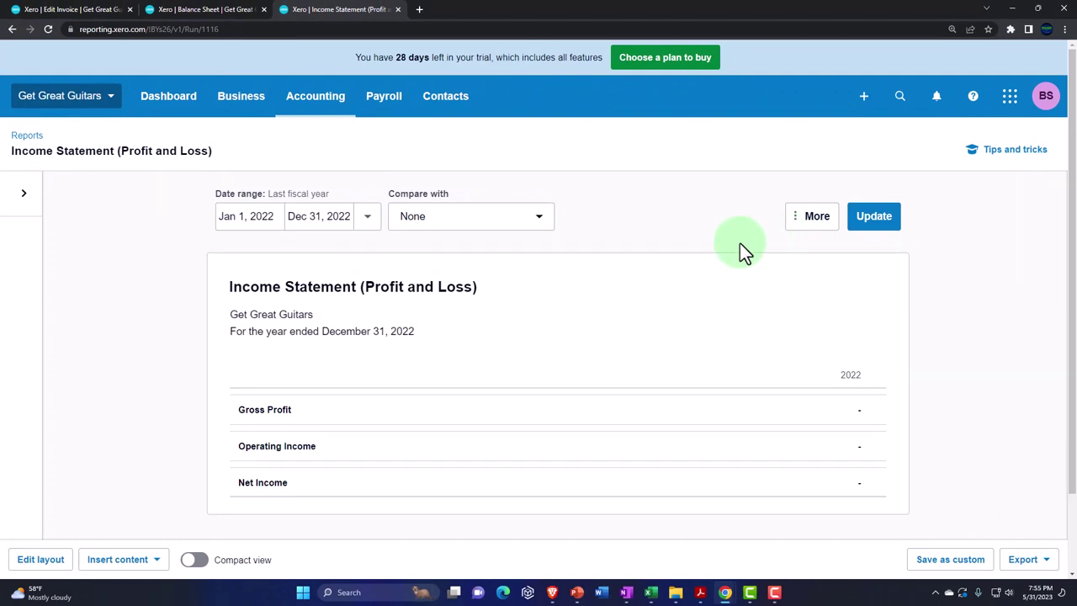
Step: Open the Products and services list in the first browser tab
{"action": "left_click", "coordinate": [92, 15]}
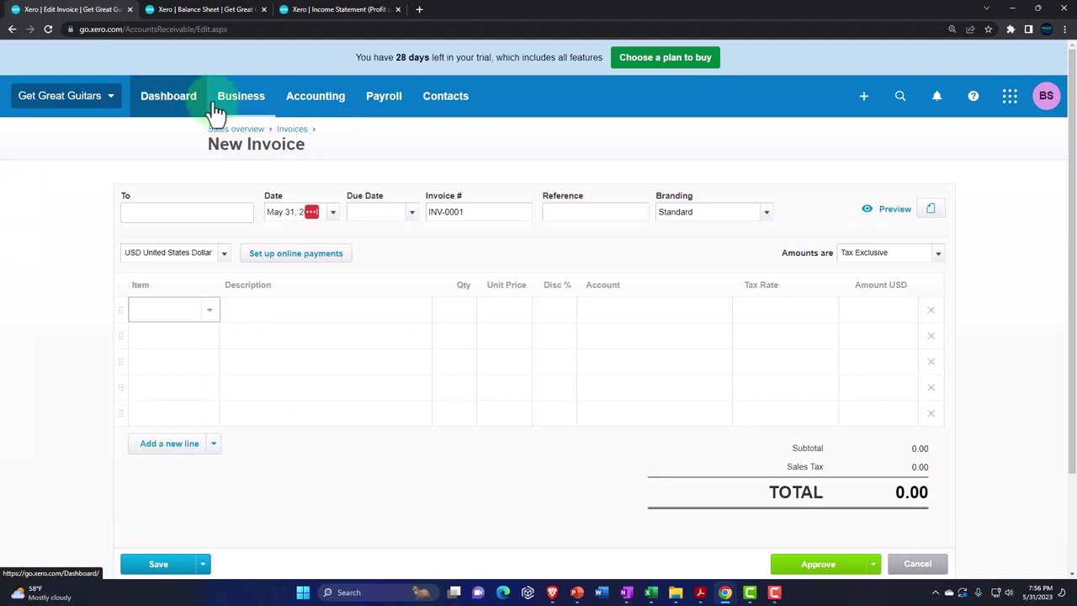
{"action": "left_click", "coordinate": [249, 105]}
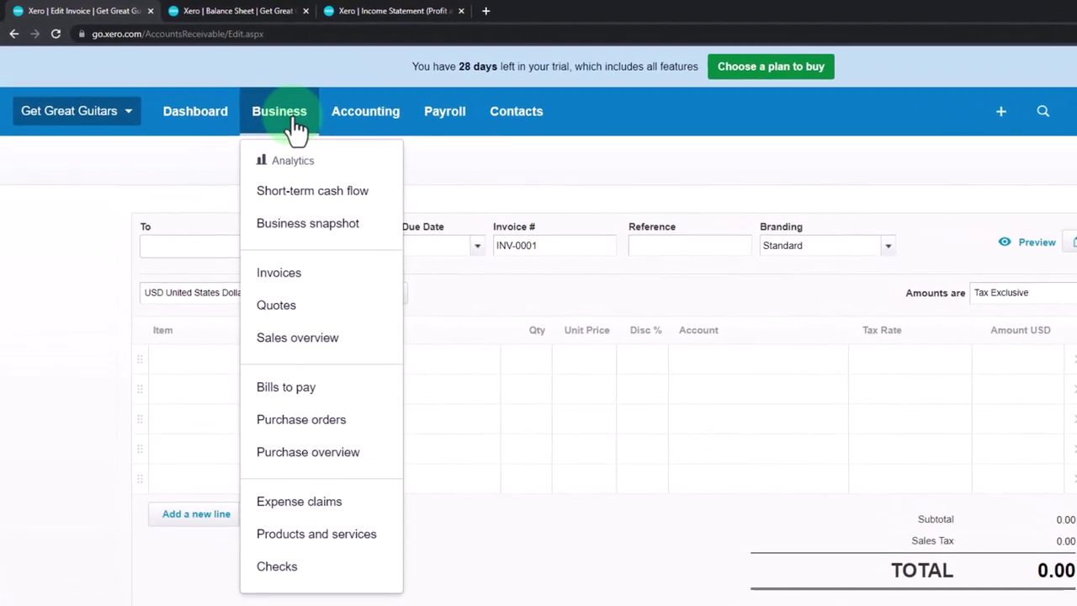
{"action": "left_click", "coordinate": [345, 547]}
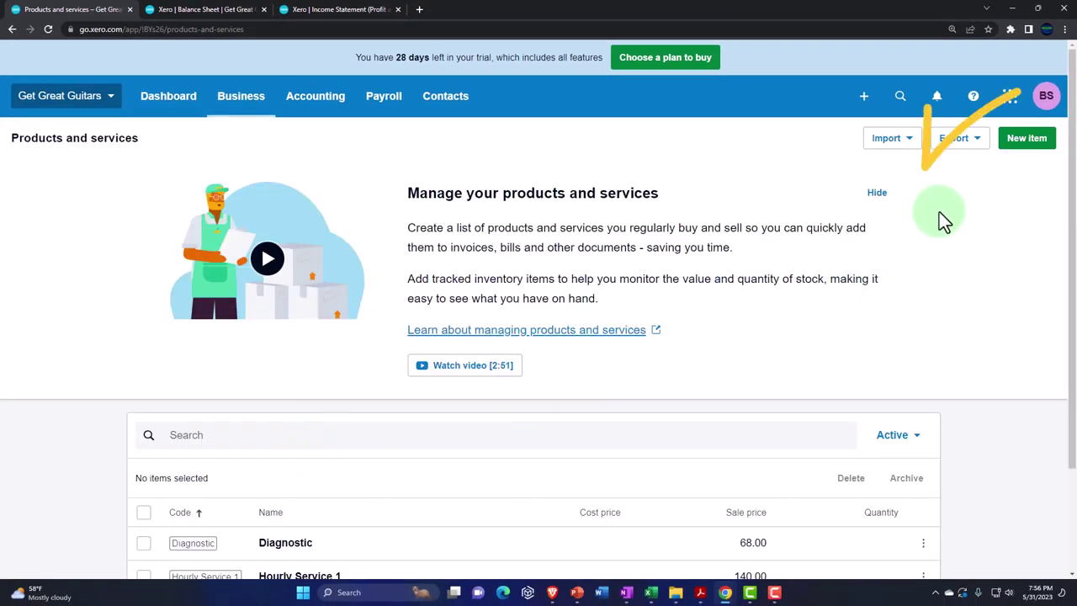
Step: Review the Track inventory item settings in a new item form and close it without saving
{"action": "left_click", "coordinate": [1025, 140]}
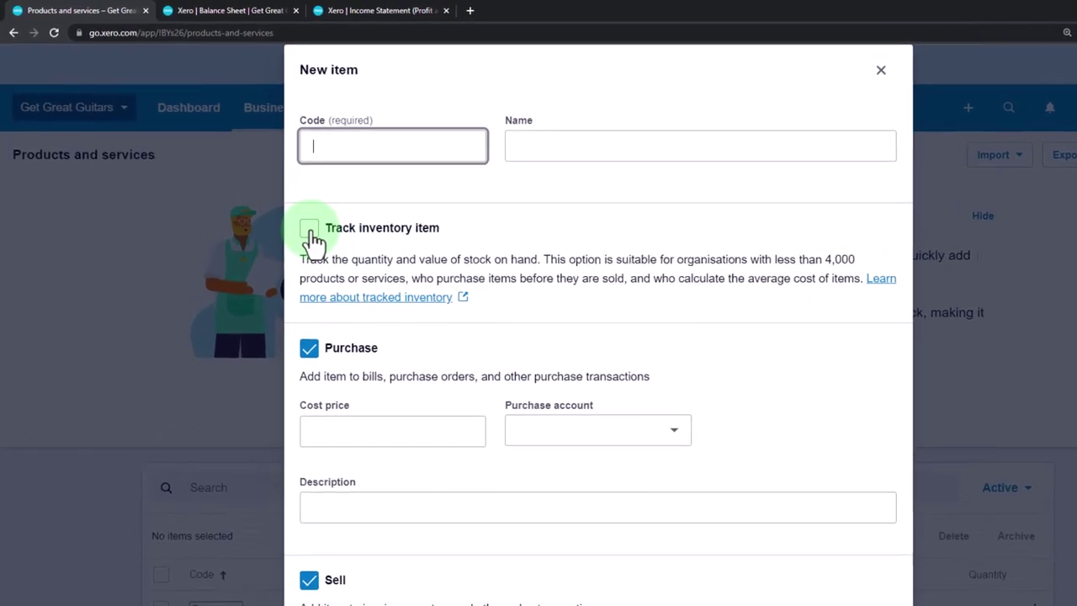
{"action": "left_click", "coordinate": [276, 204]}
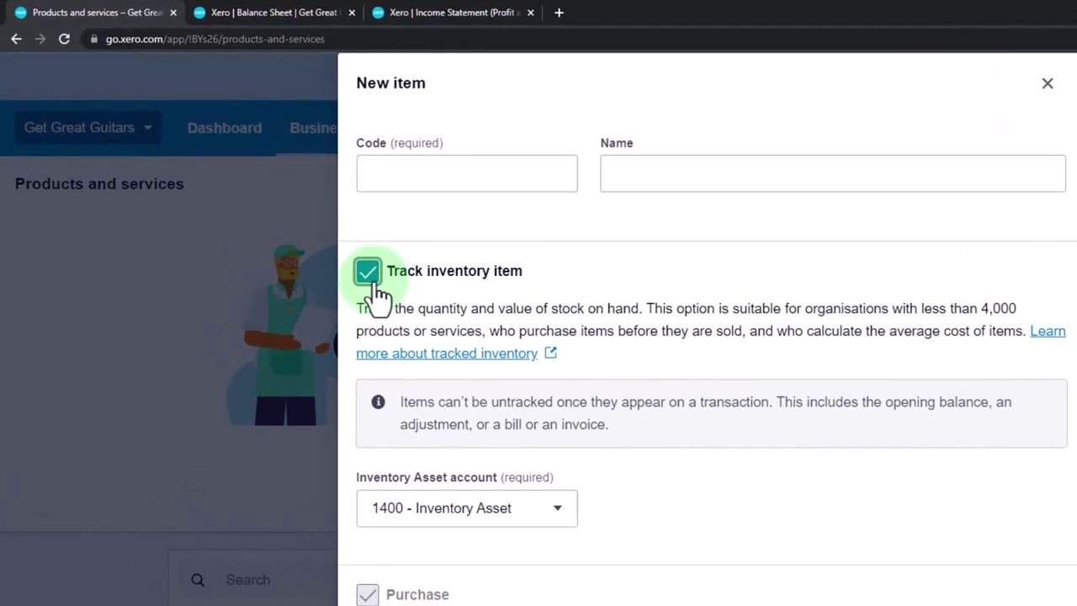
{"action": "scroll", "coordinate": [376, 290], "scroll_direction": "down", "scroll_amount": 1}
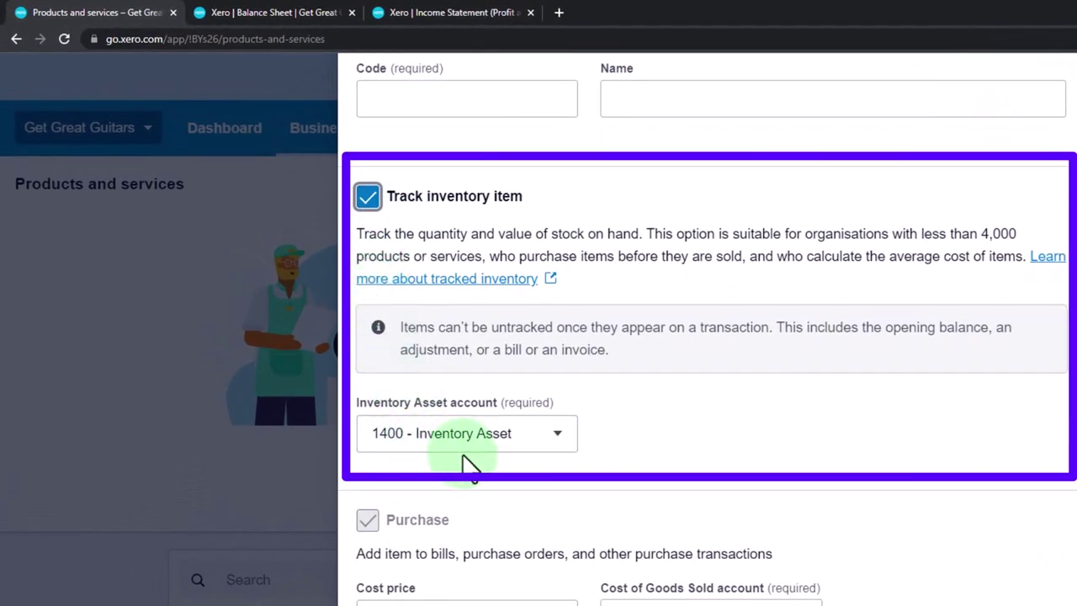
{"action": "left_click", "coordinate": [951, 92]}
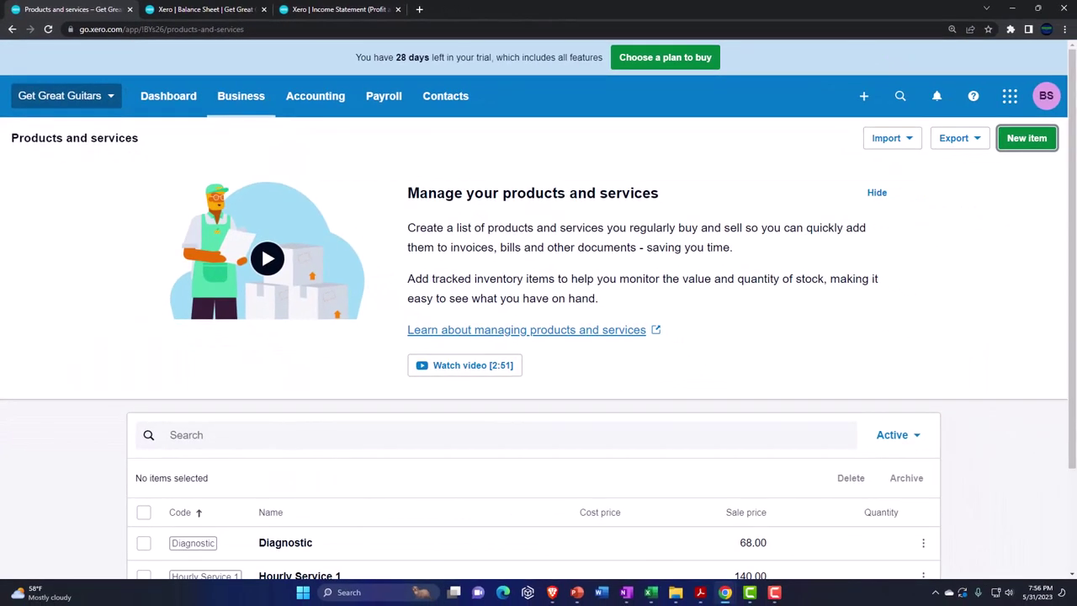
Step: Switch to Excel and bring up Sheet1 of the Inventory Items workbook
{"action": "left_click", "coordinate": [651, 592]}
{"action": "left_click_drag", "start_coordinate": [890, 211], "coordinate": [781, 8]}
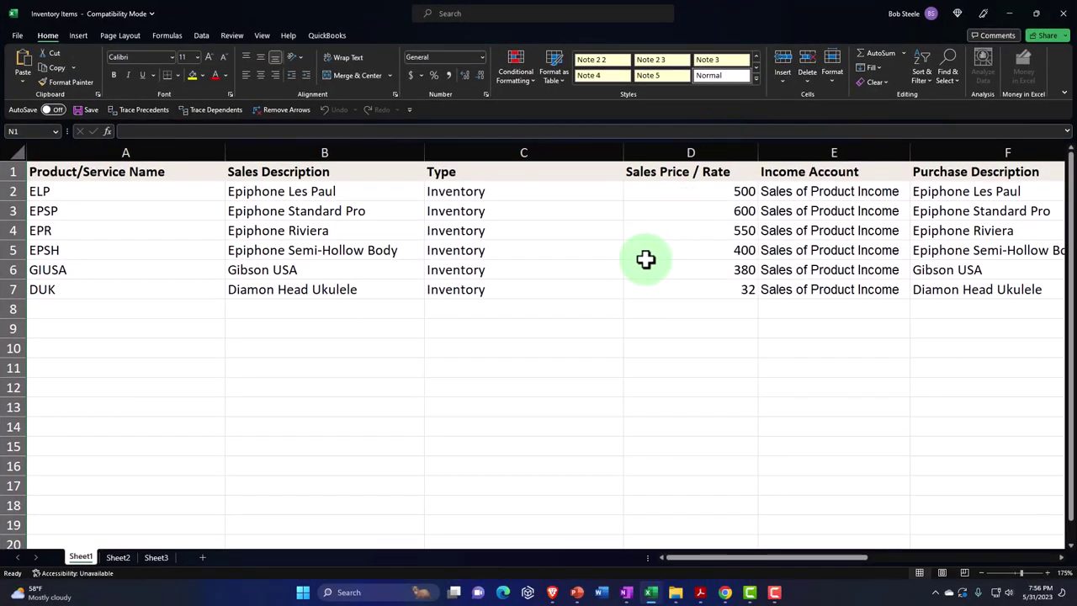
{"action": "left_click", "coordinate": [578, 348]}
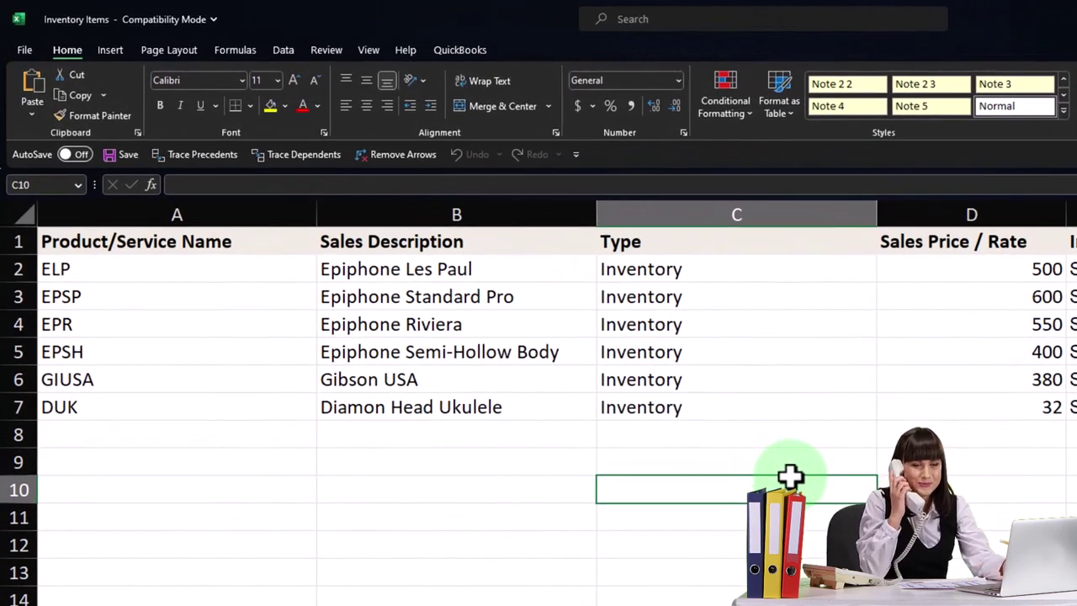
Step: Examine the EPSH item's row column by column, from Product/Service Name across to Quantity as-of Date
{"action": "left_click", "coordinate": [301, 360]}
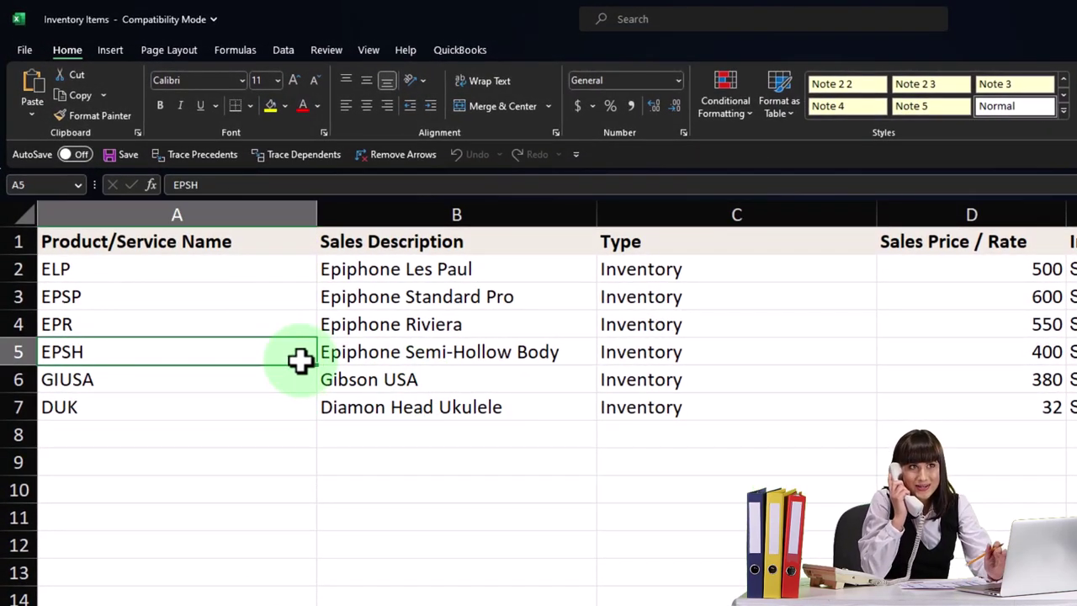
{"action": "key", "text": "Right"}
{"action": "key", "text": "Right"}
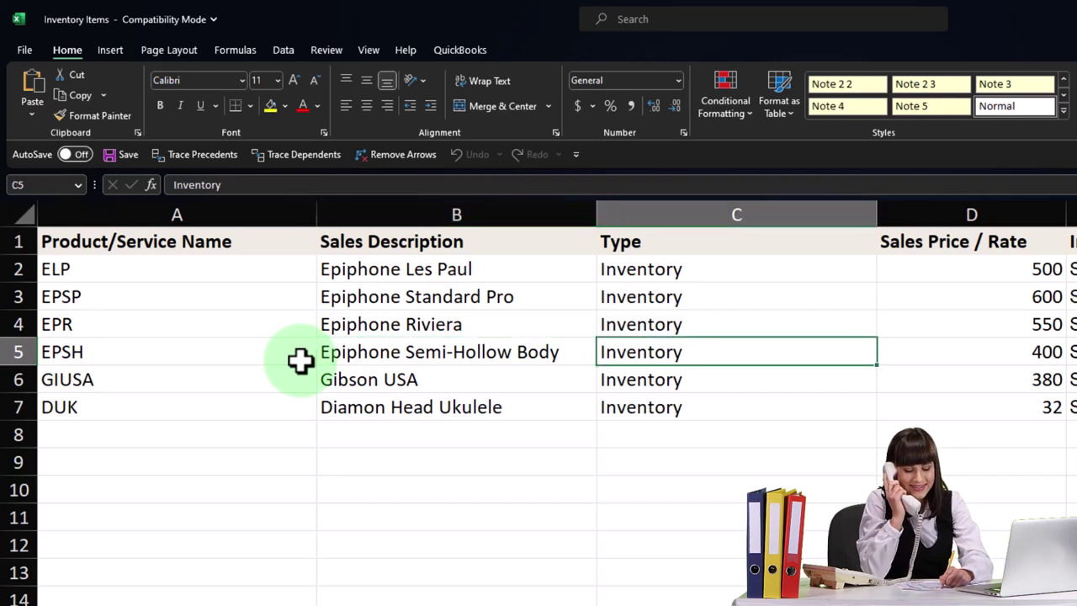
{"action": "key", "text": "Right"}
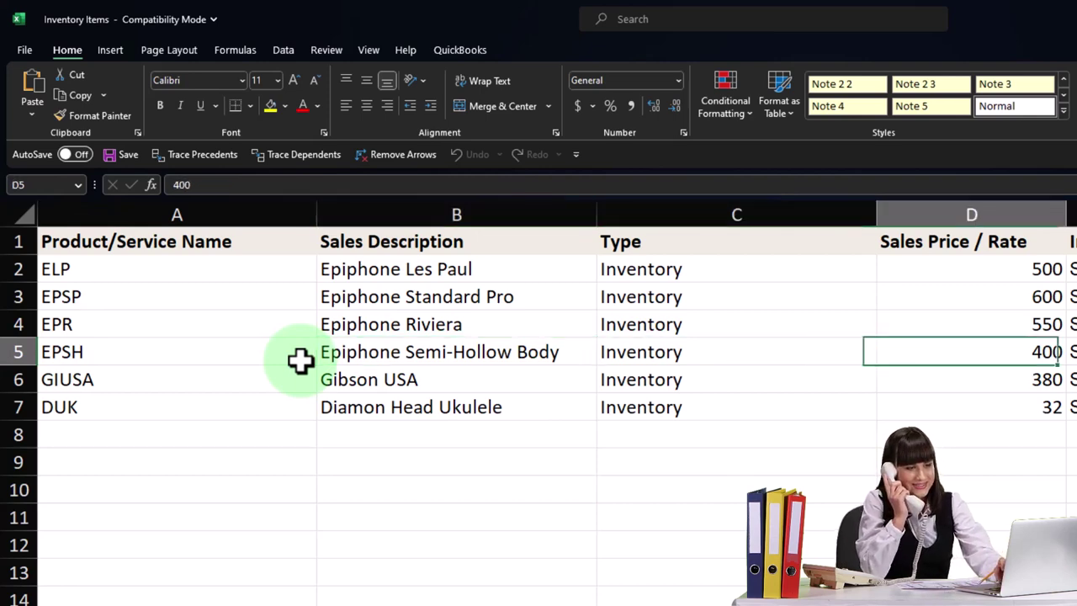
{"action": "key", "text": "Right"}
{"action": "key", "text": "Right"}
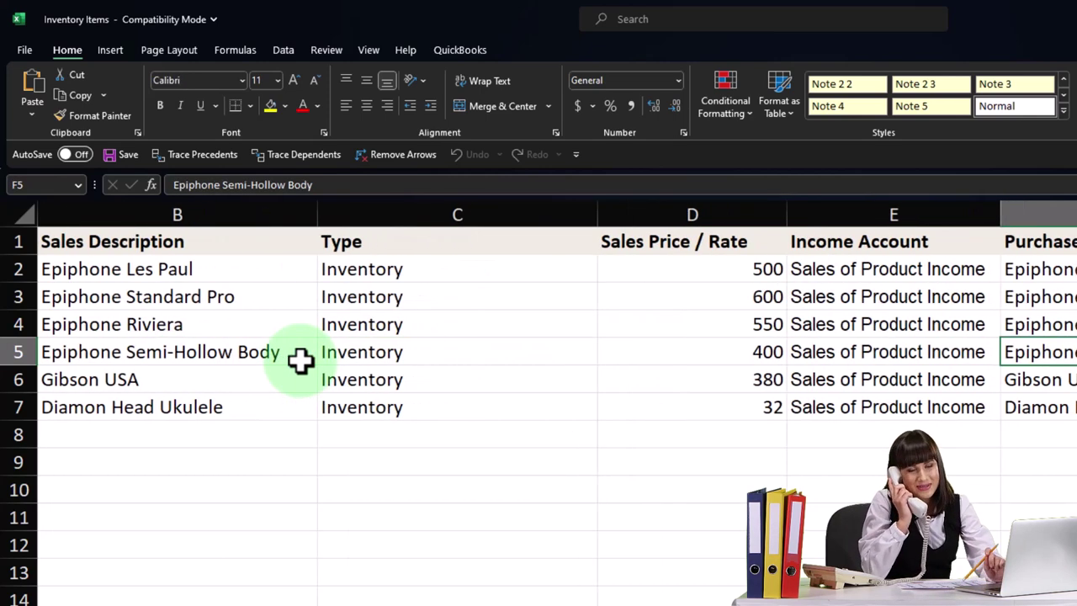
{"action": "key", "text": "Right"}
{"action": "key", "text": "Right"}
{"action": "key", "text": "Right"}
{"action": "key", "text": "Right"}
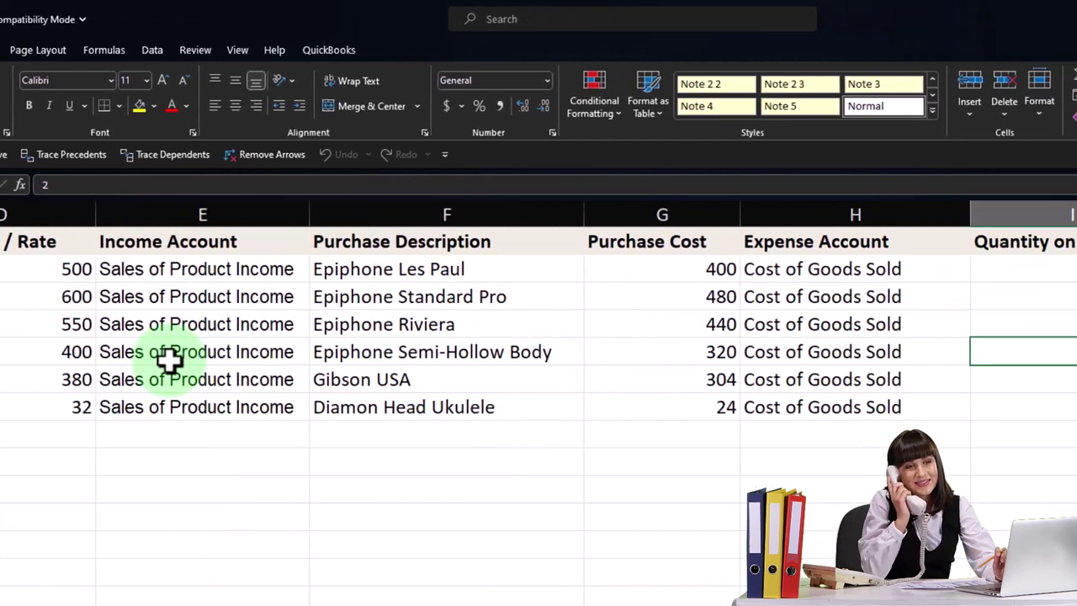
{"action": "key", "text": "Right"}
{"action": "key", "text": "Right"}
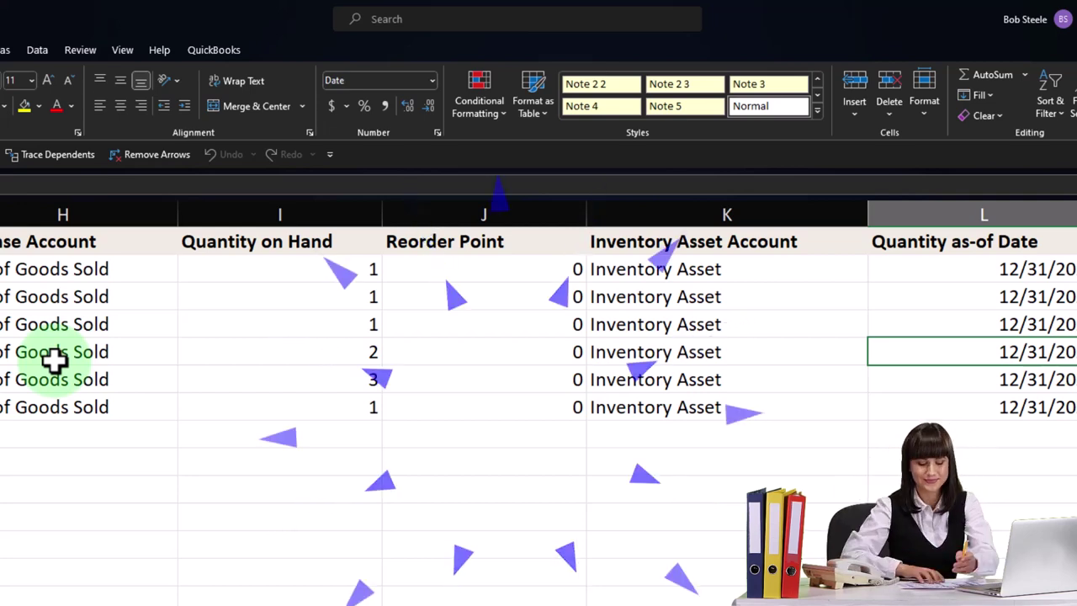
Step: Go back across the EPSH item's row from Quantity as-of Date to its Product/Service Name
{"action": "key", "text": "Left"}
{"action": "key", "text": "Left"}
{"action": "key", "text": "Left"}
{"action": "key", "text": "Left"}
{"action": "key", "text": "Left"}
{"action": "key", "text": "Left"}
{"action": "key", "text": "Left"}
{"action": "key", "text": "Left"}
{"action": "key", "text": "Left"}
{"action": "key", "text": "Left"}
{"action": "key", "text": "Left"}
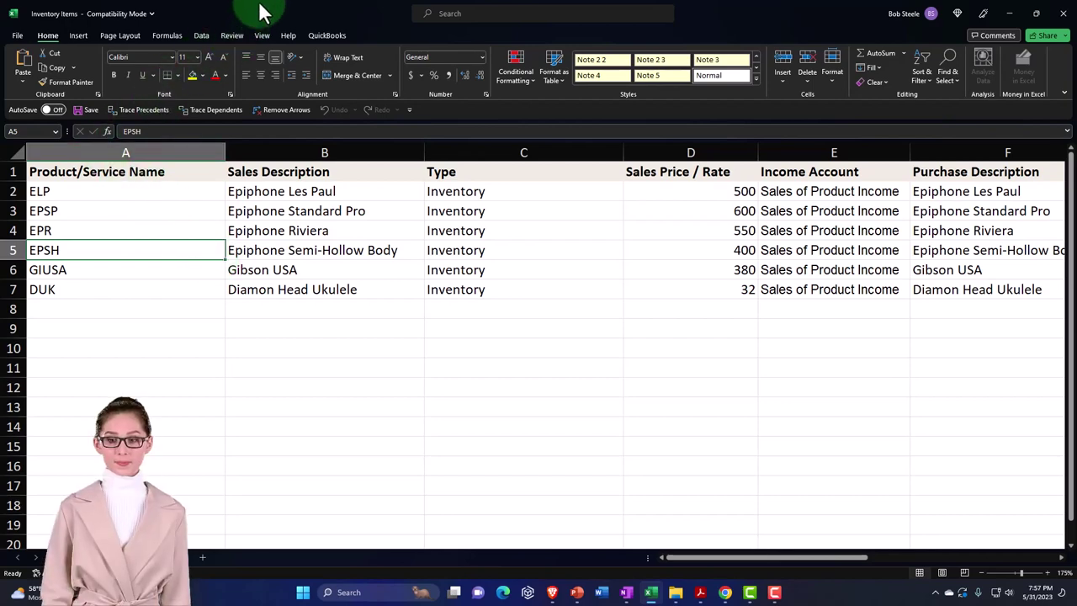
Step: Switch to Xero in the browser and open the Import items page from Products and services
{"action": "left_click_drag", "start_coordinate": [261, 12], "coordinate": [1076, 303]}
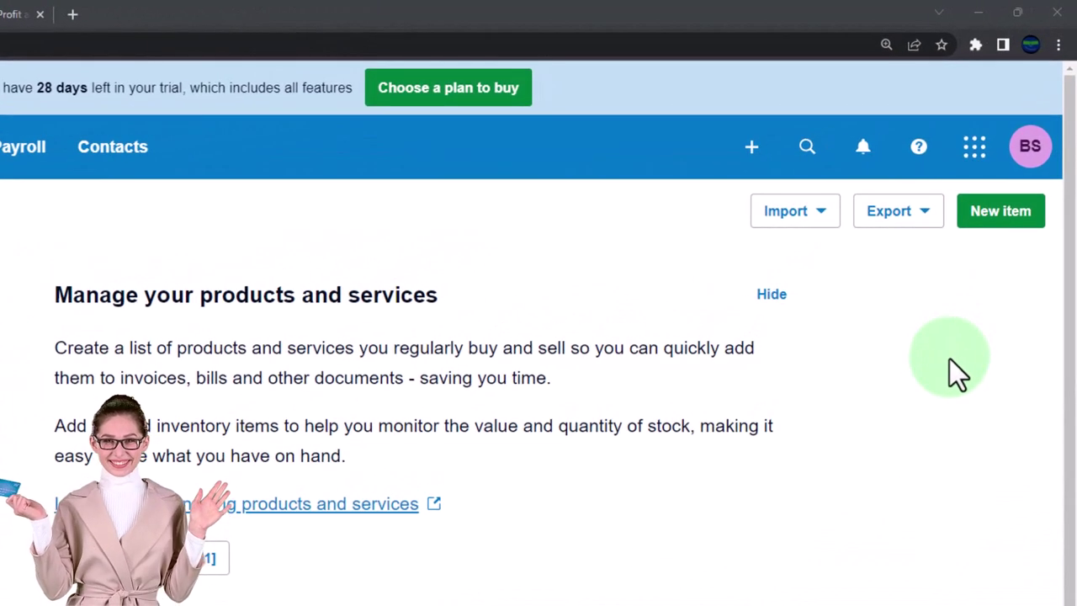
{"action": "left_click", "coordinate": [828, 221]}
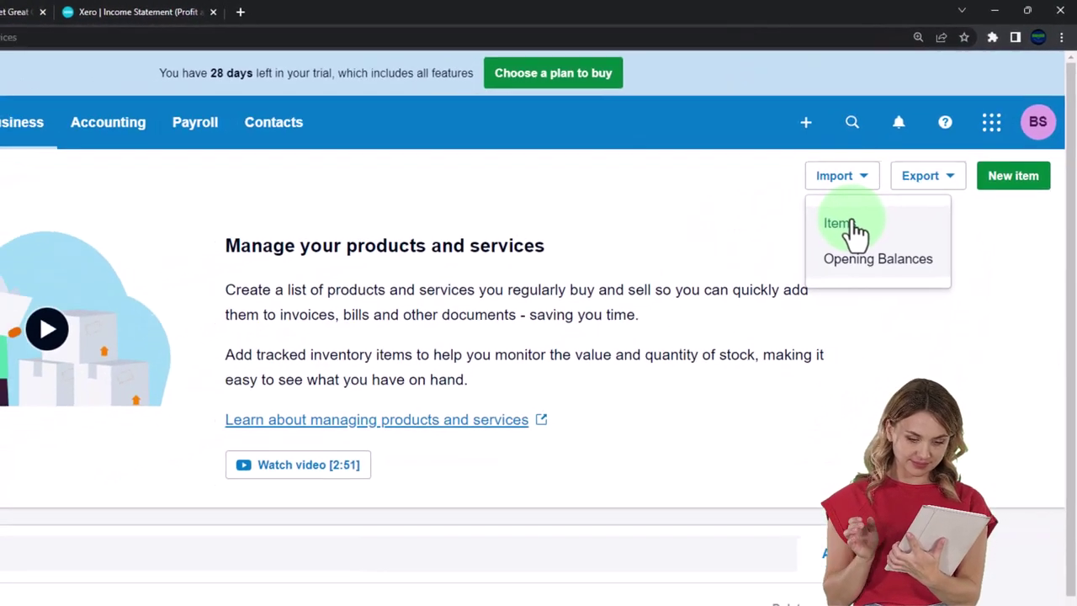
{"action": "left_click", "coordinate": [808, 258]}
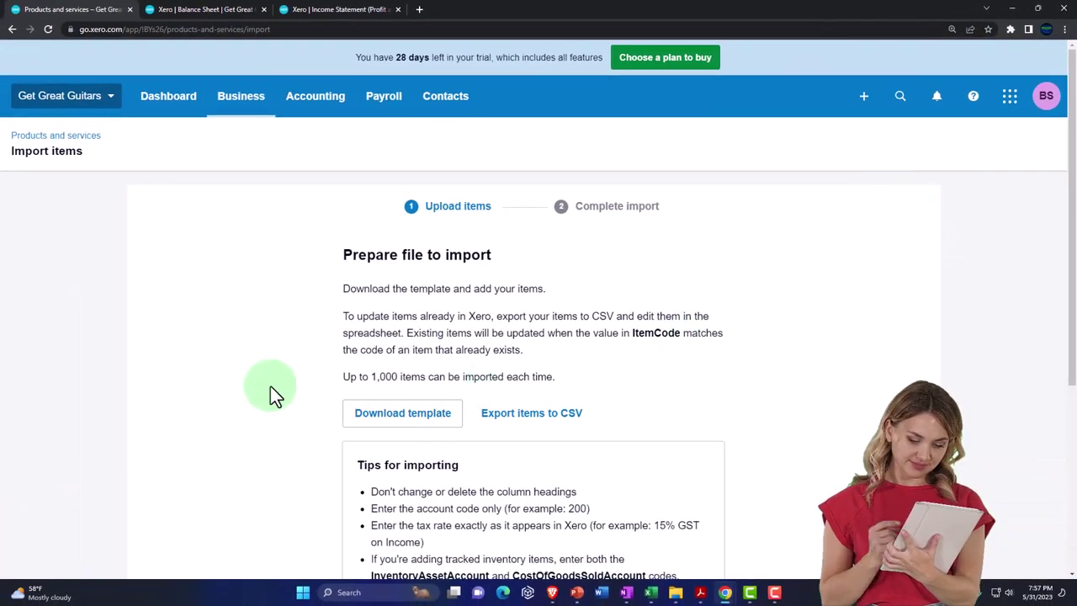
Step: Download the items import template and open the downloaded file in Excel
{"action": "scroll", "coordinate": [210, 392], "scroll_direction": "down", "scroll_amount": 2}
{"action": "left_click", "coordinate": [401, 253]}
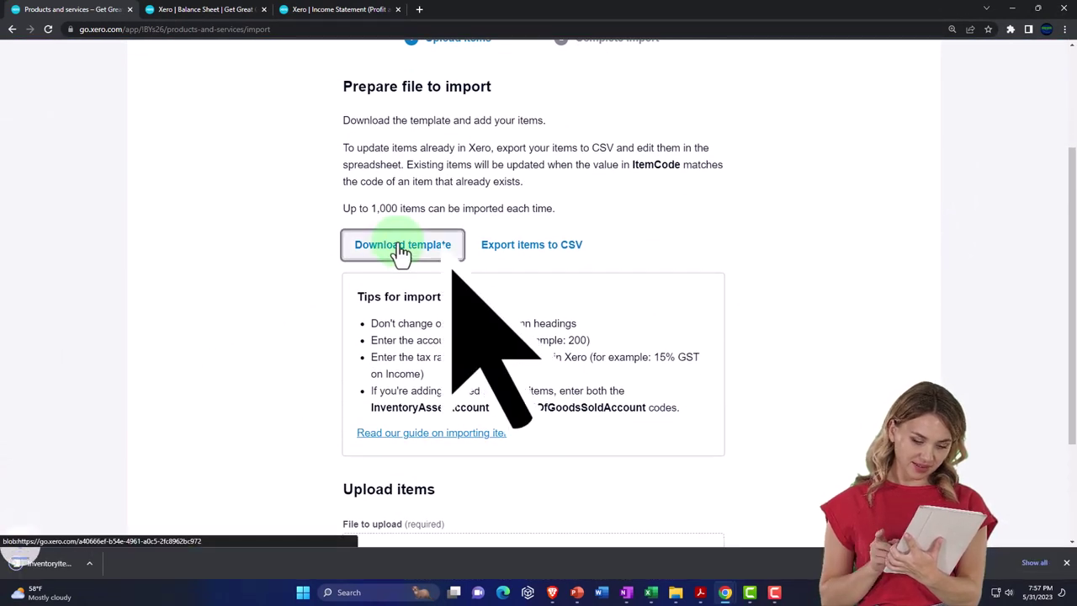
{"action": "left_click", "coordinate": [82, 562]}
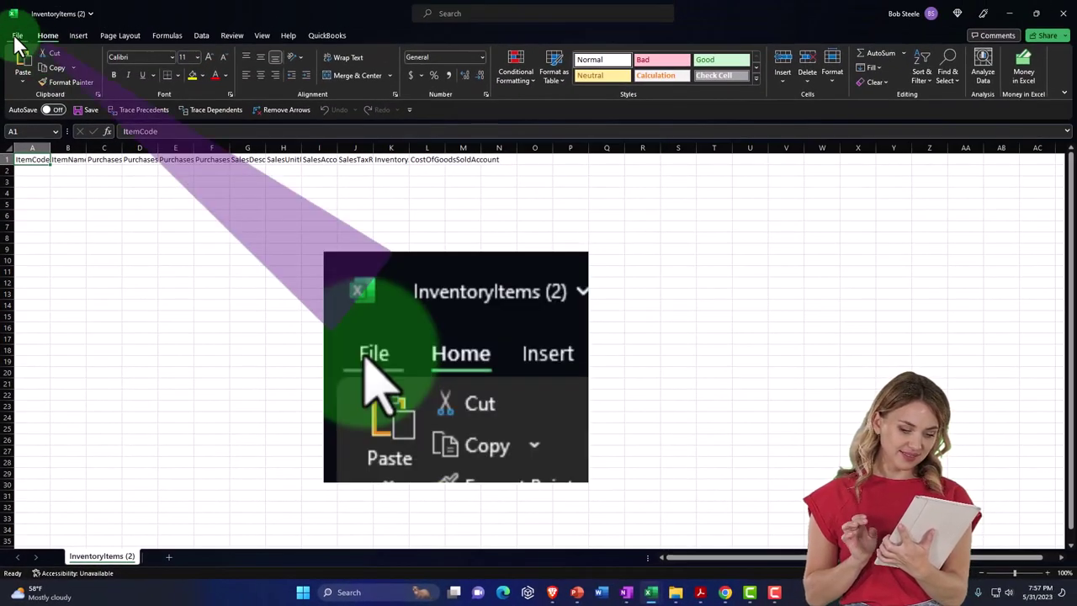
Step: Start saving a copy of the template in the Xero New Company Files folder on the Desktop
{"action": "left_click", "coordinate": [16, 38]}
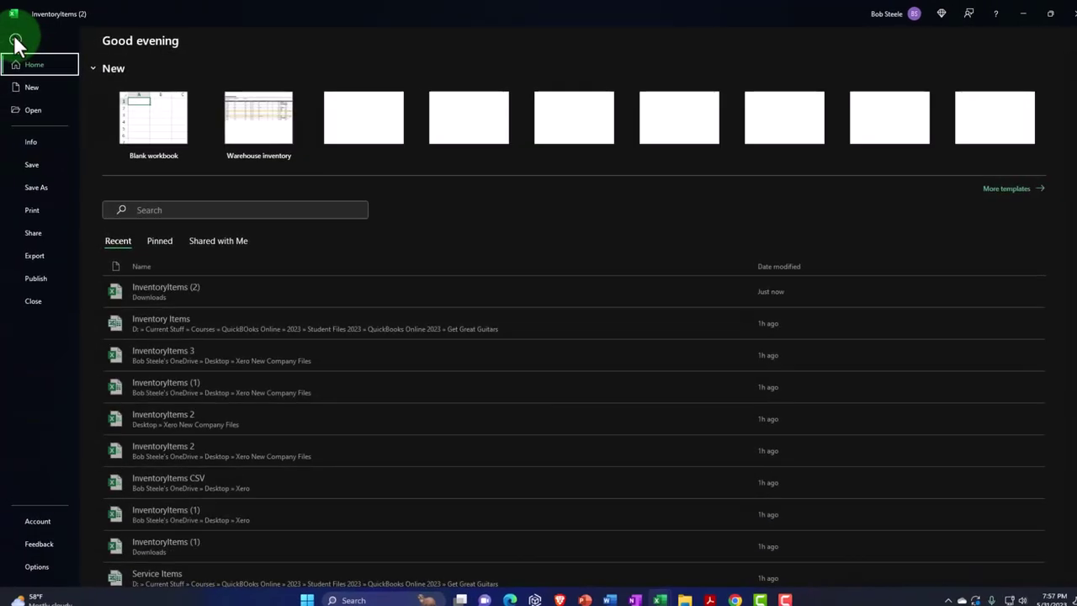
{"action": "left_click", "coordinate": [43, 224]}
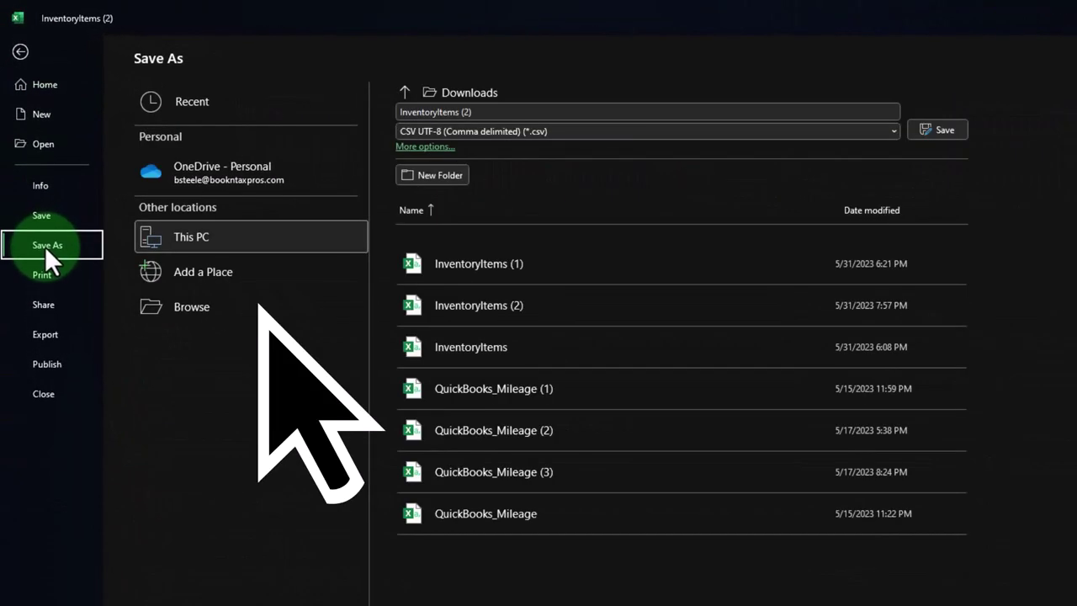
{"action": "left_click", "coordinate": [196, 307]}
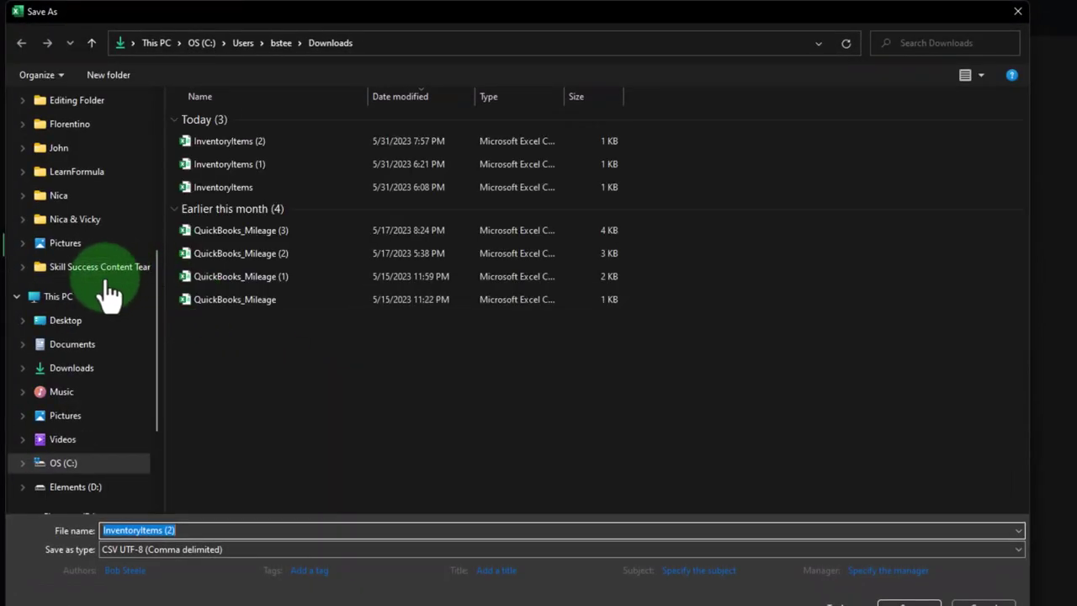
{"action": "scroll", "coordinate": [101, 277], "scroll_direction": "up", "scroll_amount": 3}
{"action": "scroll", "coordinate": [75, 286], "scroll_direction": "down", "scroll_amount": 4}
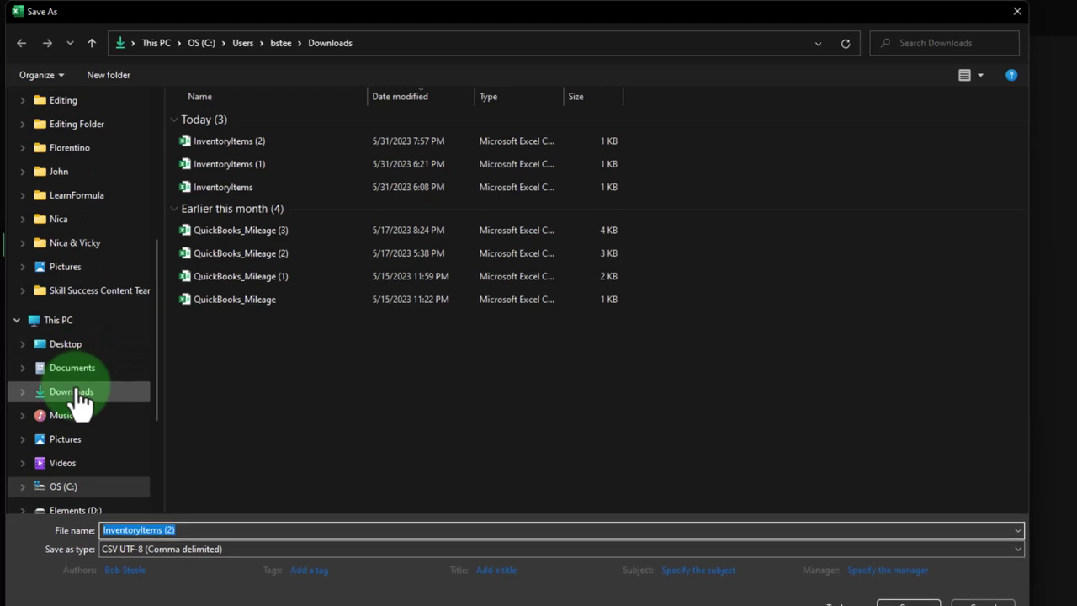
{"action": "left_click", "coordinate": [63, 344]}
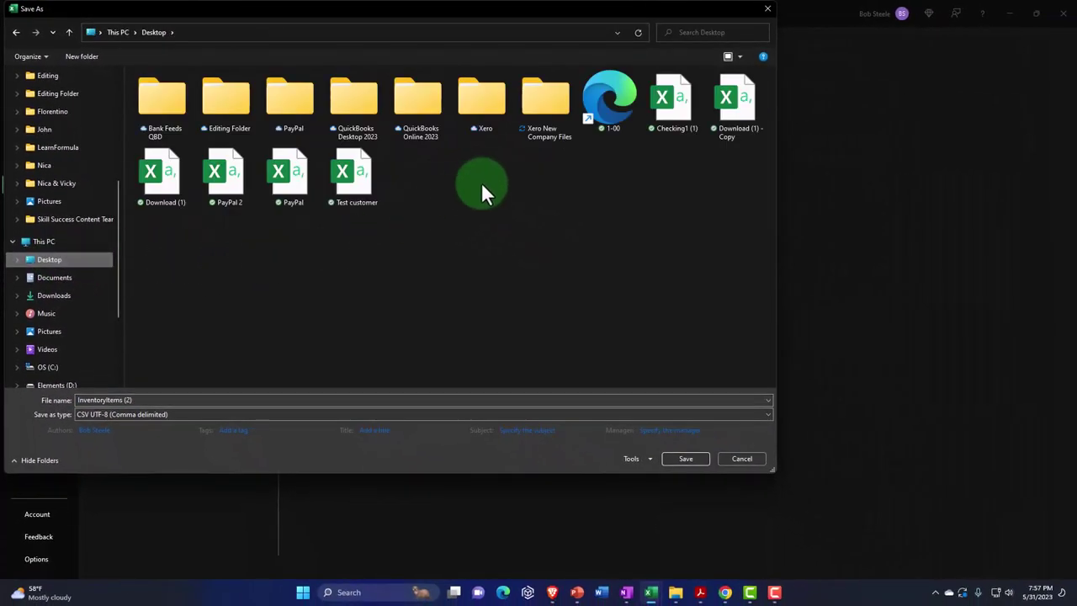
{"action": "double_click", "coordinate": [543, 130]}
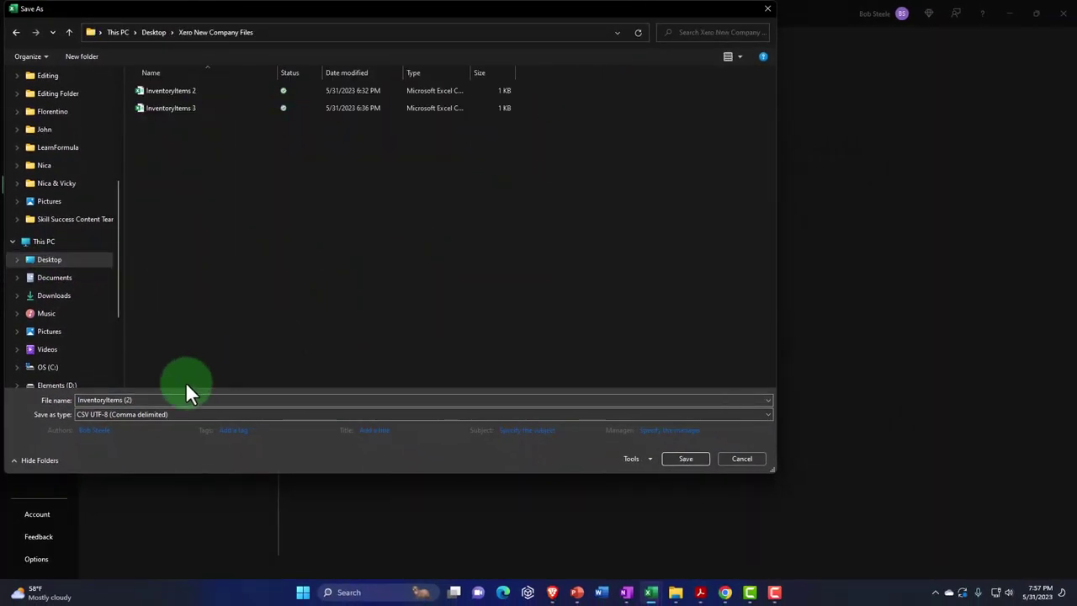
Step: Name the copy Inventory Items 5 and save it as an Excel Workbook
{"action": "type", "text": "I"}
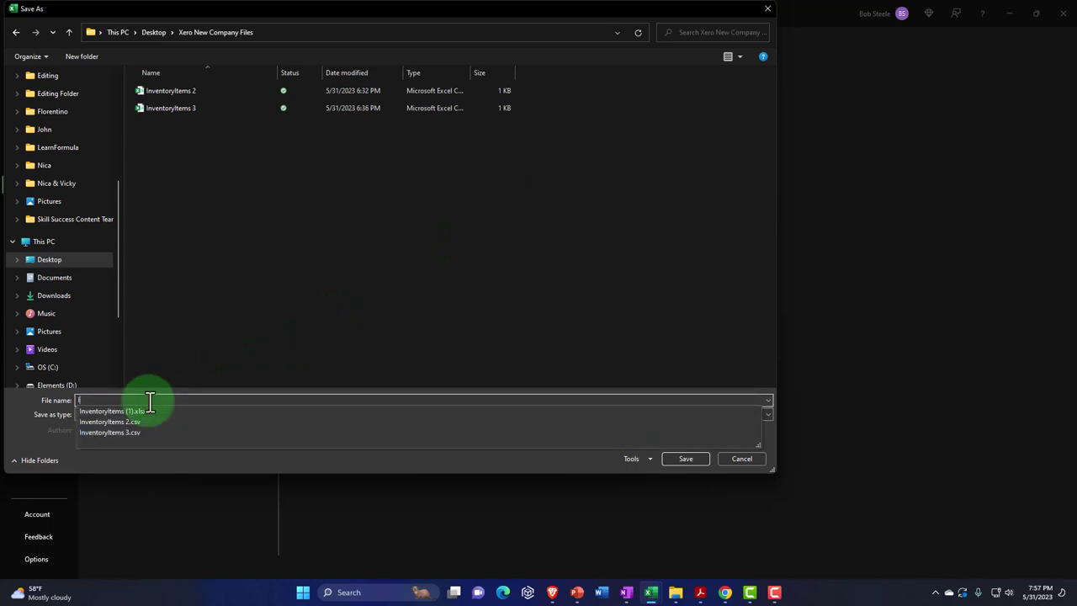
{"action": "type", "text": "nventory "}
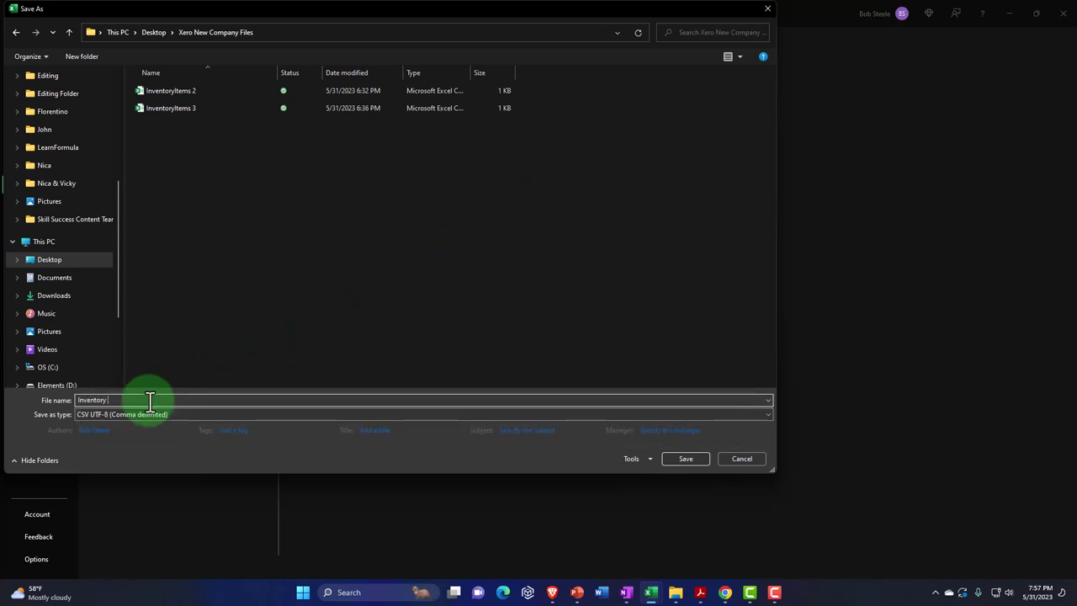
{"action": "type", "text": "Items"}
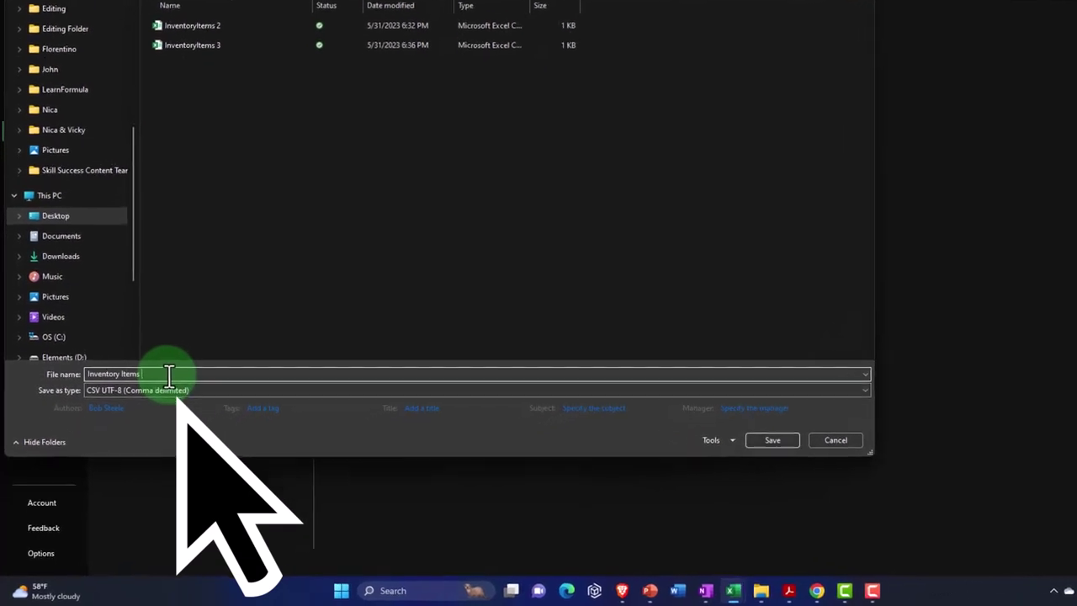
{"action": "left_click", "coordinate": [151, 401]}
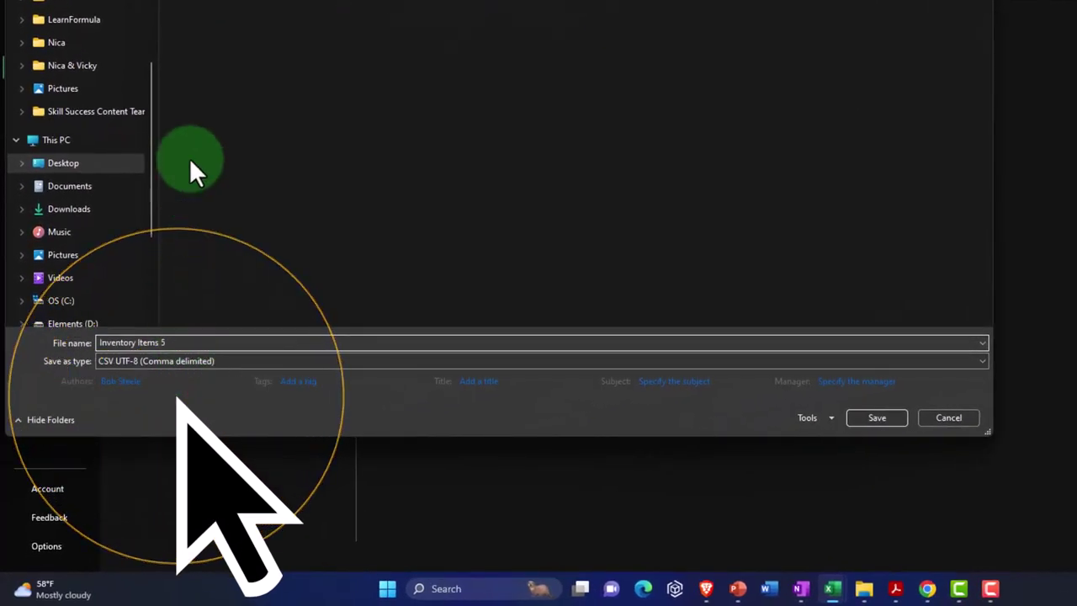
{"action": "left_click", "coordinate": [211, 362]}
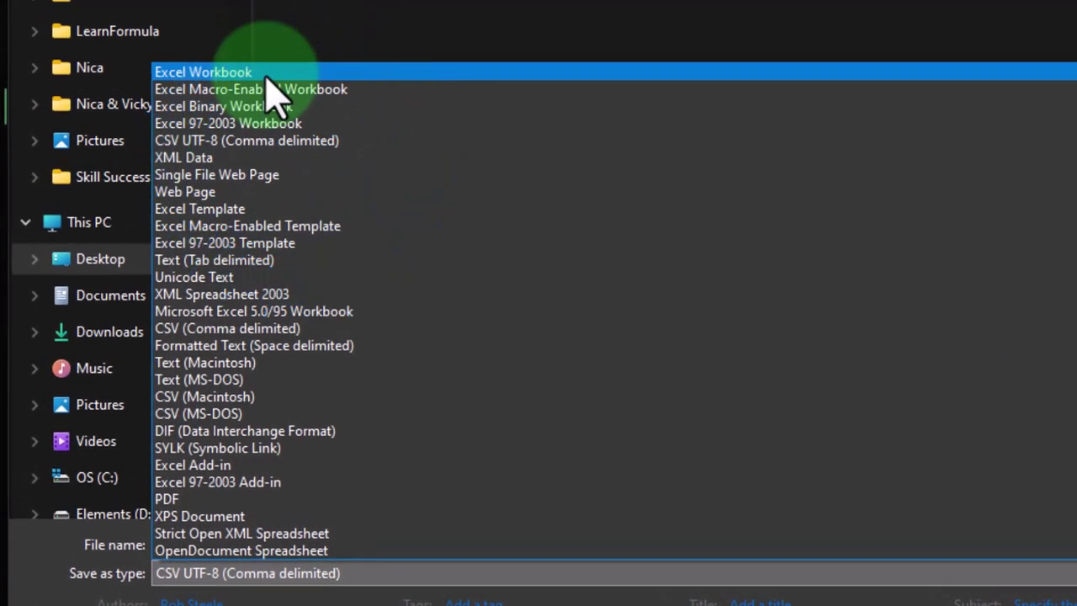
{"action": "left_click", "coordinate": [268, 76]}
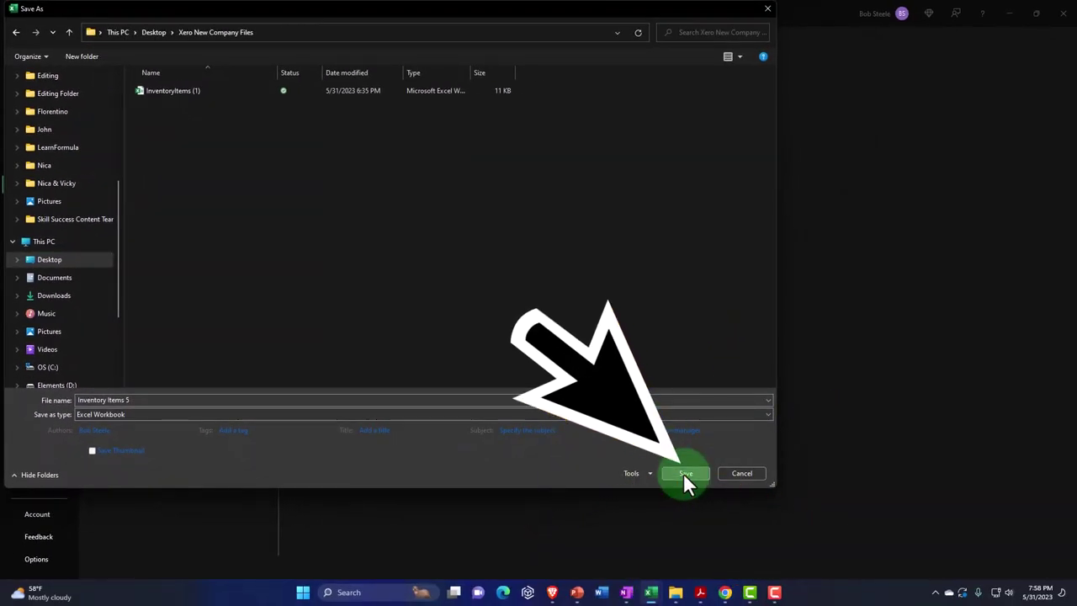
{"action": "left_click", "coordinate": [685, 473]}
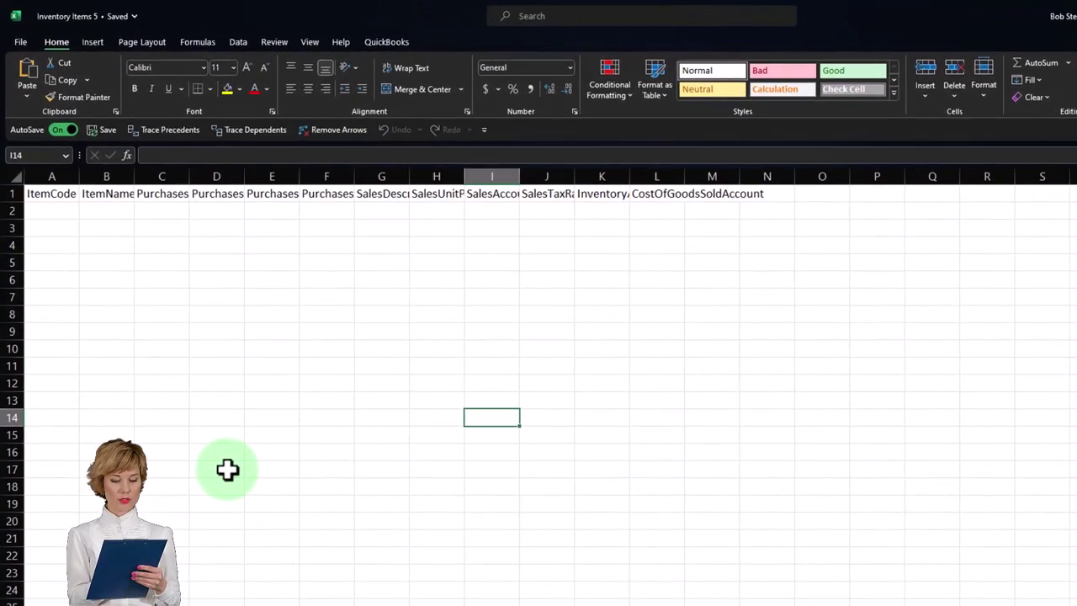
Step: Widen the template's columns A through L evenly and wrap their text
{"action": "left_click_drag", "start_coordinate": [67, 184], "coordinate": [683, 193]}
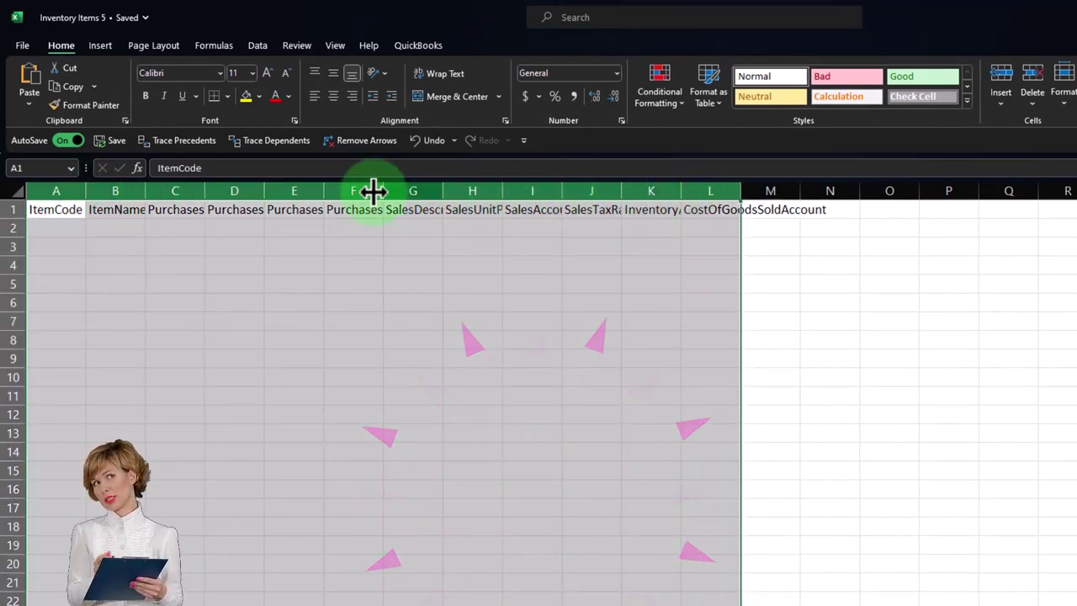
{"action": "left_click_drag", "start_coordinate": [271, 190], "coordinate": [298, 190]}
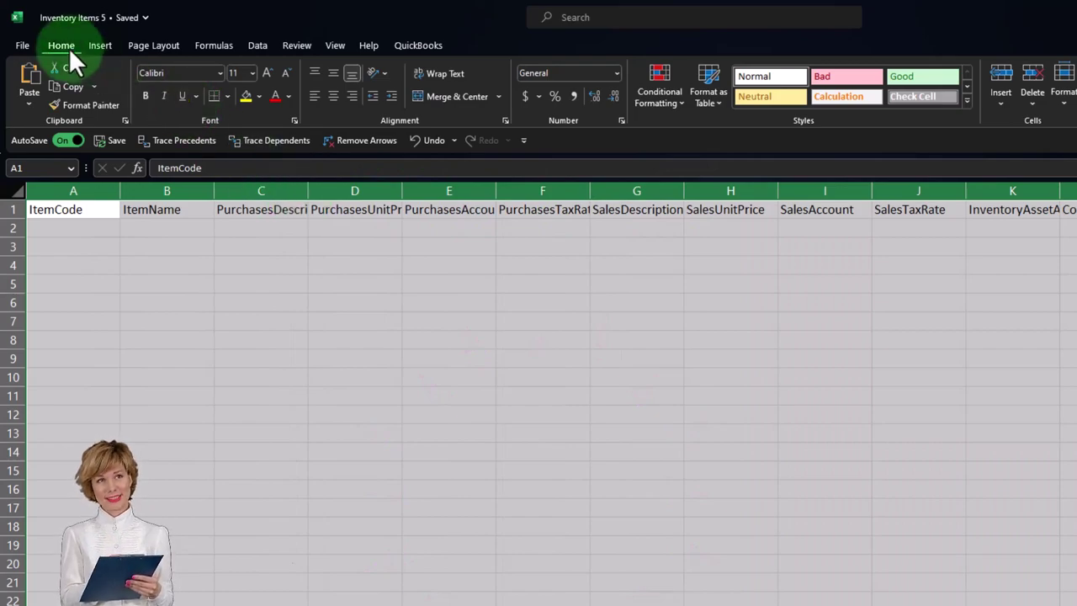
{"action": "left_click", "coordinate": [436, 73]}
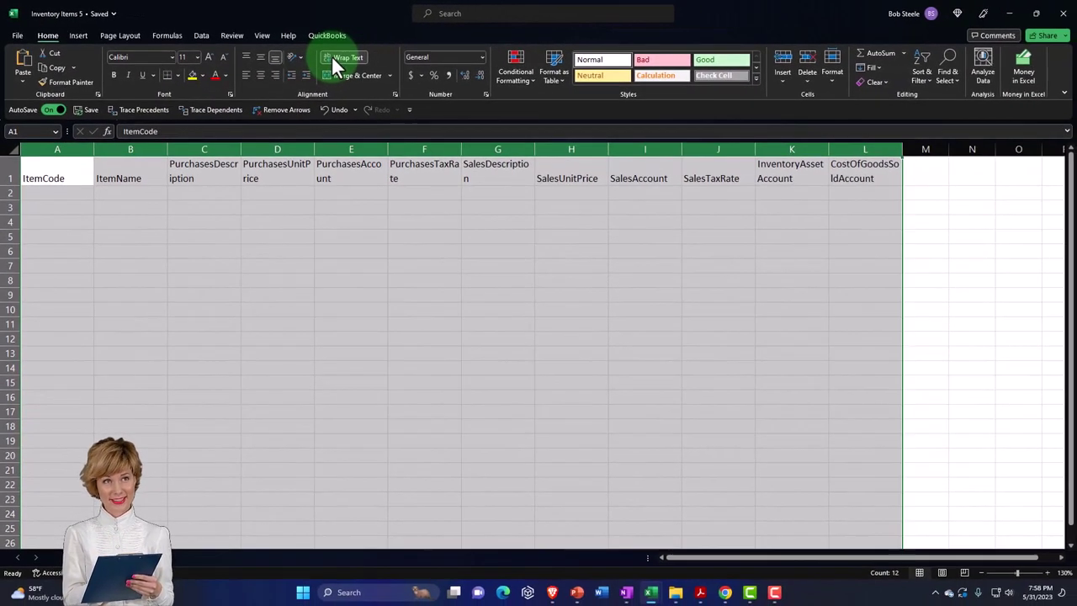
{"action": "left_click", "coordinate": [300, 281]}
Step: Examine the template's column headings from ItemName across to CostOfGoodsSoldAccount and return to ItemCode
{"action": "scroll", "coordinate": [301, 300], "scroll_direction": "up", "scroll_amount": 1}
{"action": "scroll", "coordinate": [301, 301], "scroll_direction": "up", "scroll_amount": 1}
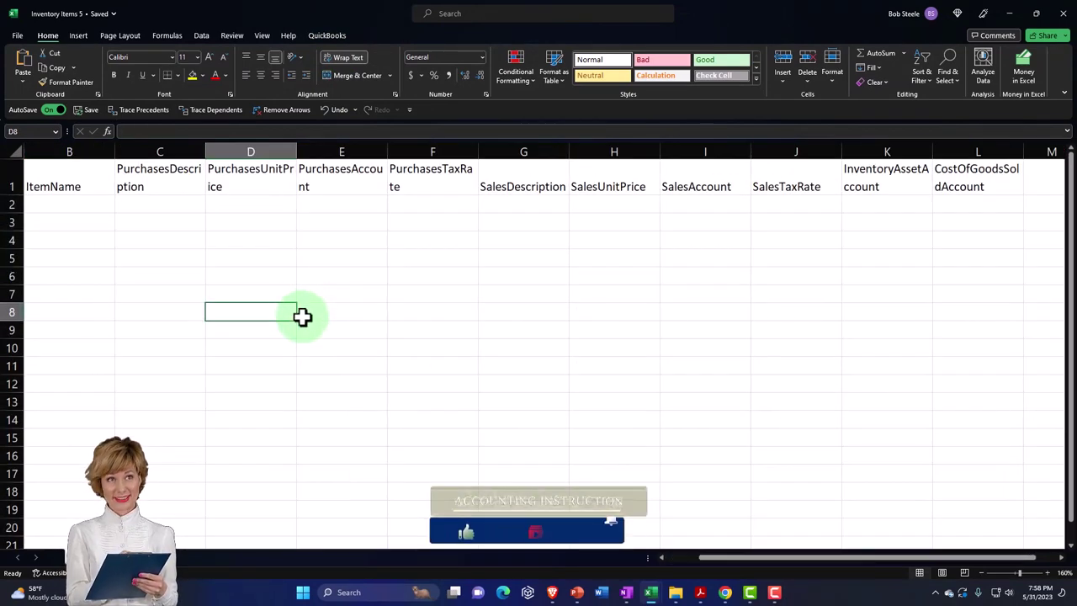
{"action": "scroll", "coordinate": [253, 304], "scroll_direction": "up", "scroll_amount": 1}
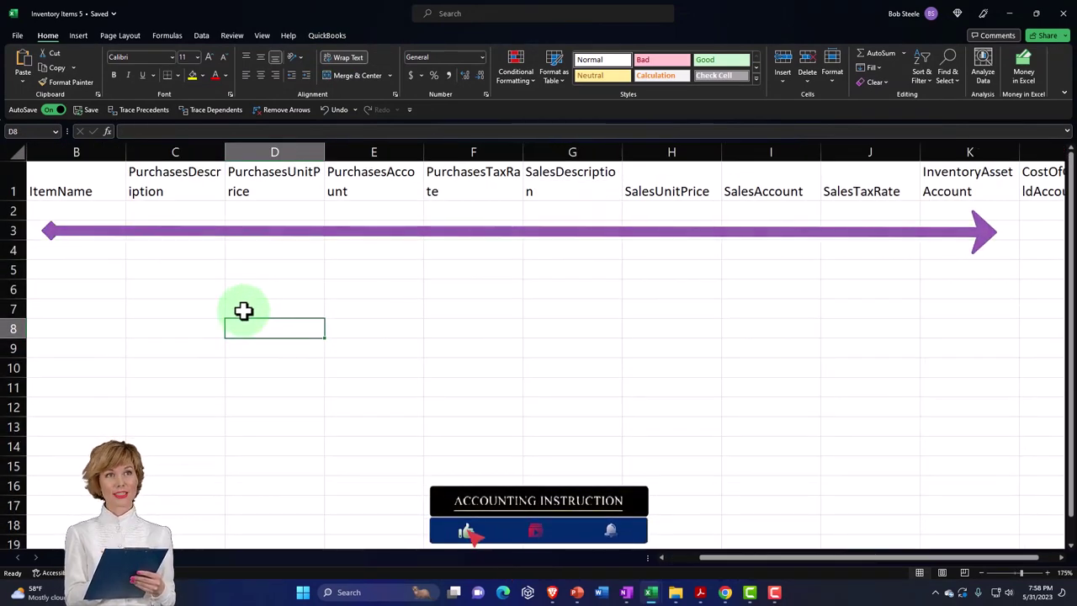
{"action": "left_click", "coordinate": [262, 227]}
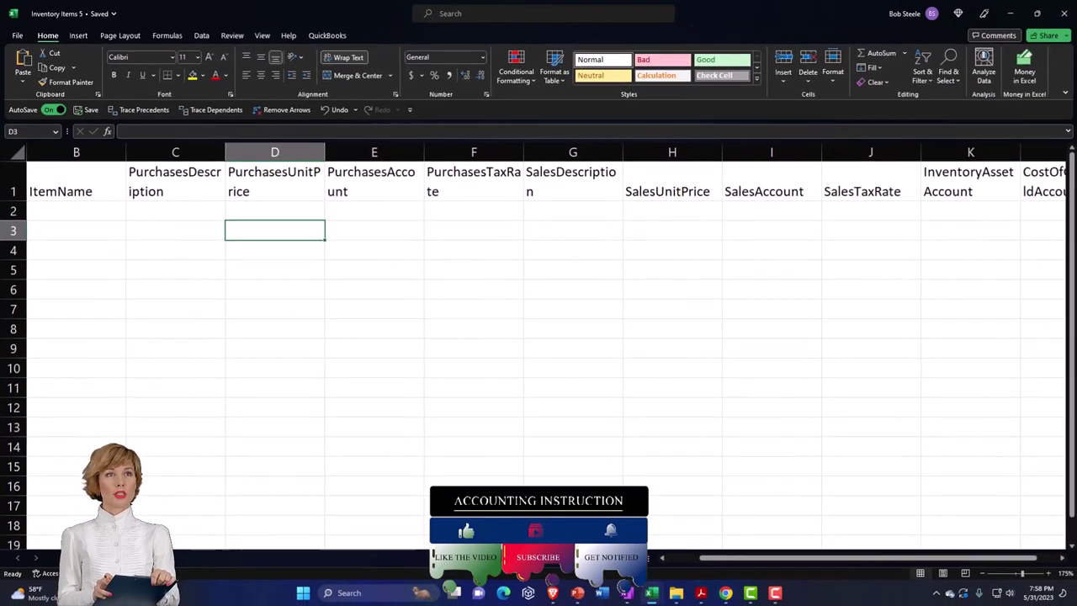
{"action": "left_click_drag", "start_coordinate": [65, 194], "coordinate": [76, 230]}
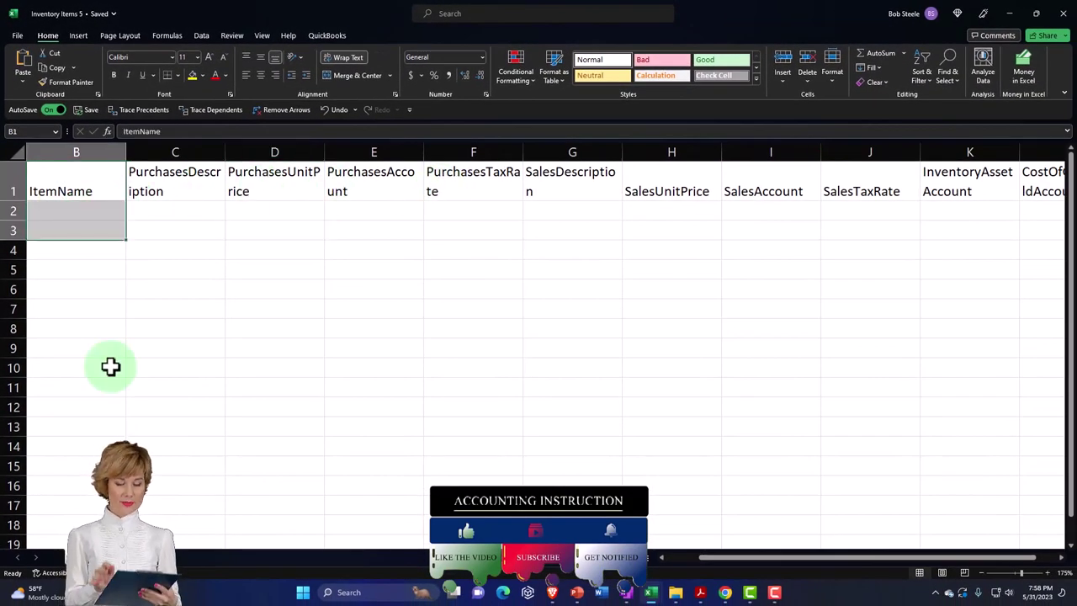
{"action": "key", "text": "Right"}
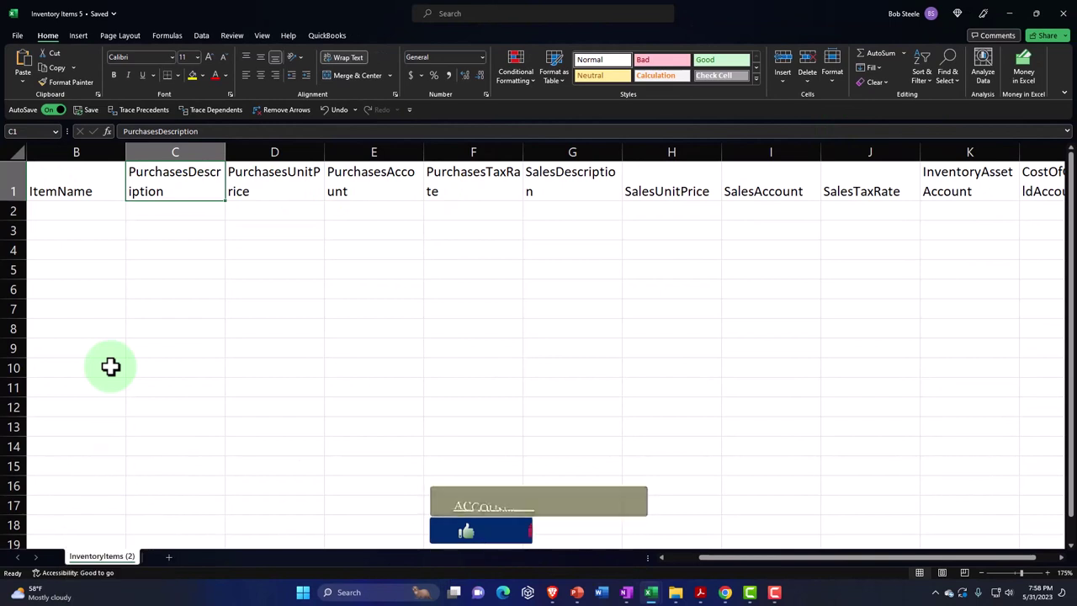
{"action": "key", "text": "Right"}
{"action": "key", "text": "Right"}
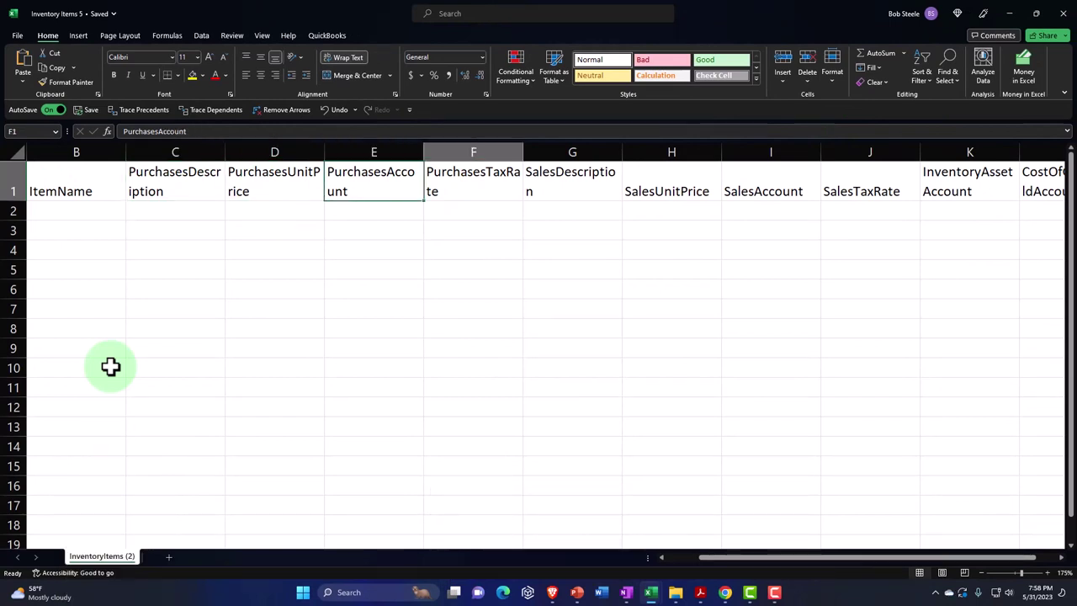
{"action": "key", "text": "Right"}
{"action": "key", "text": "Right"}
{"action": "key", "text": "Right"}
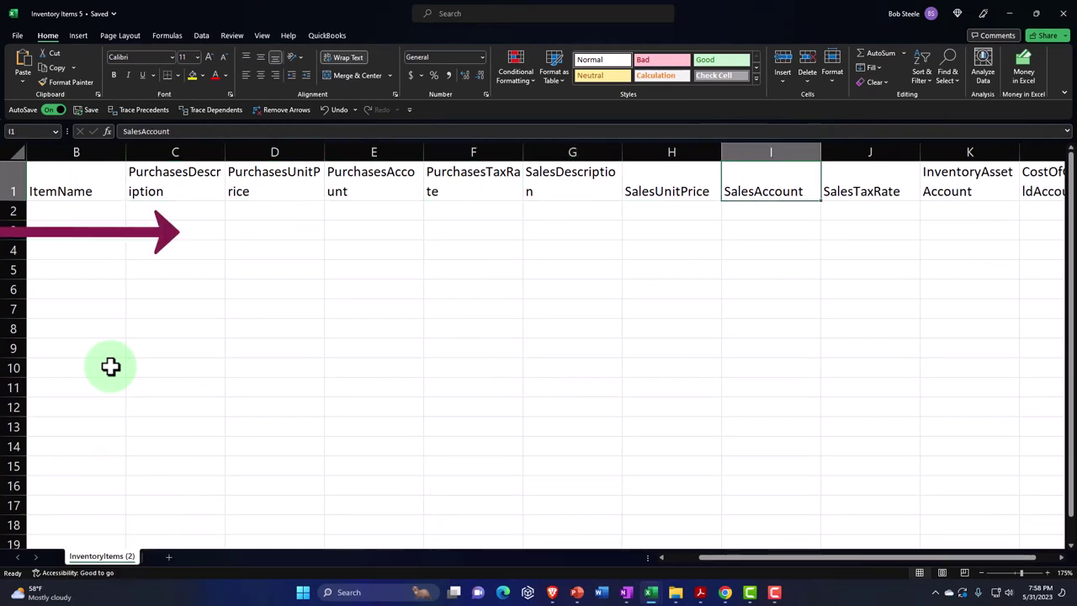
{"action": "key", "text": "Right"}
{"action": "key", "text": "Right"}
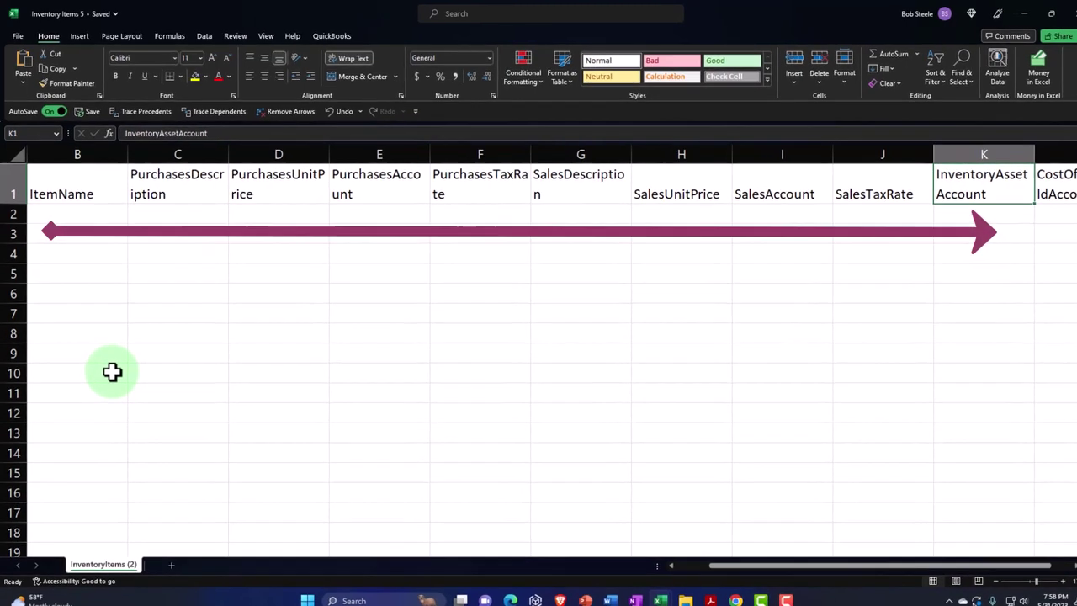
{"action": "key", "text": "Right"}
{"action": "key", "text": "Left"}
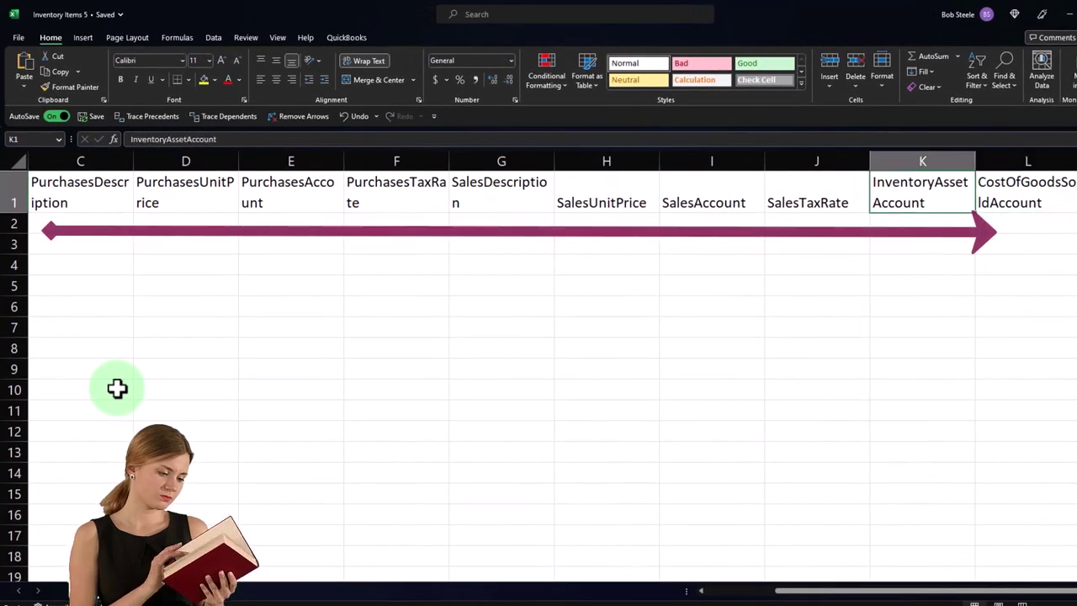
{"action": "key", "text": "Right"}
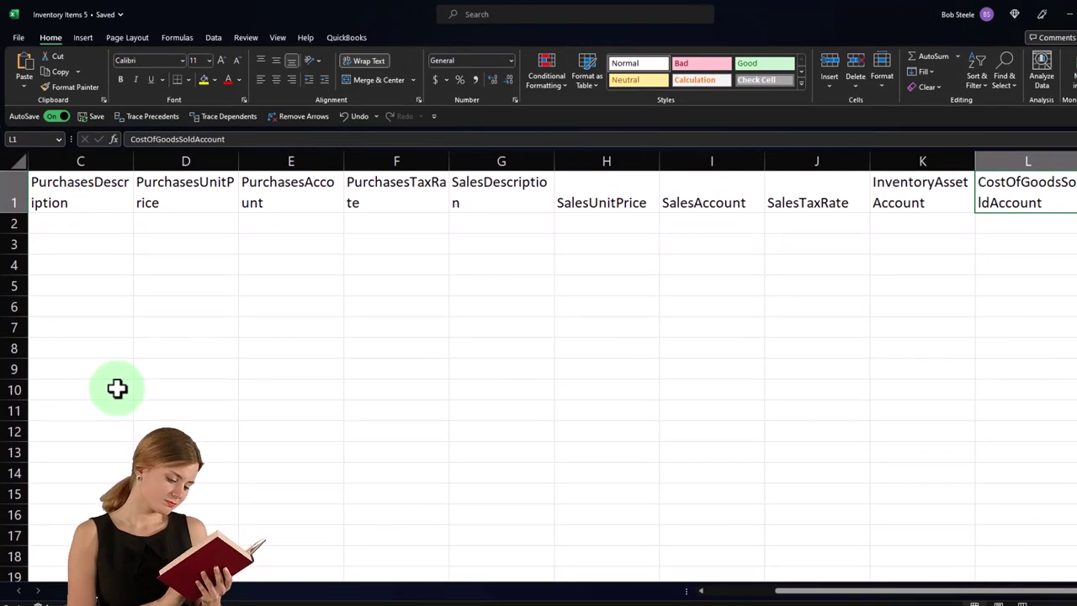
{"action": "key", "text": "Left"}
{"action": "key", "text": "Left"}
{"action": "key", "text": "Left"}
{"action": "key", "text": "Left"}
{"action": "key", "text": "Home"}
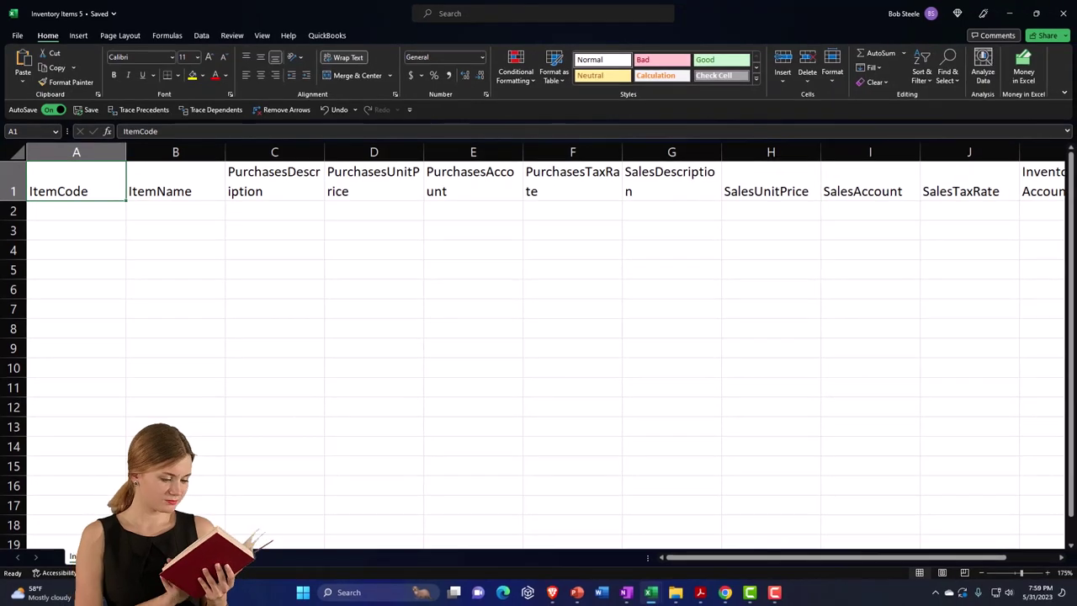
Step: Copy the product codes in A2:A7 of the Inventory Items workbook into the ItemCode column of Inventory Items 5, from A2
{"action": "left_click_drag", "start_coordinate": [1068, 337], "coordinate": [692, 4]}
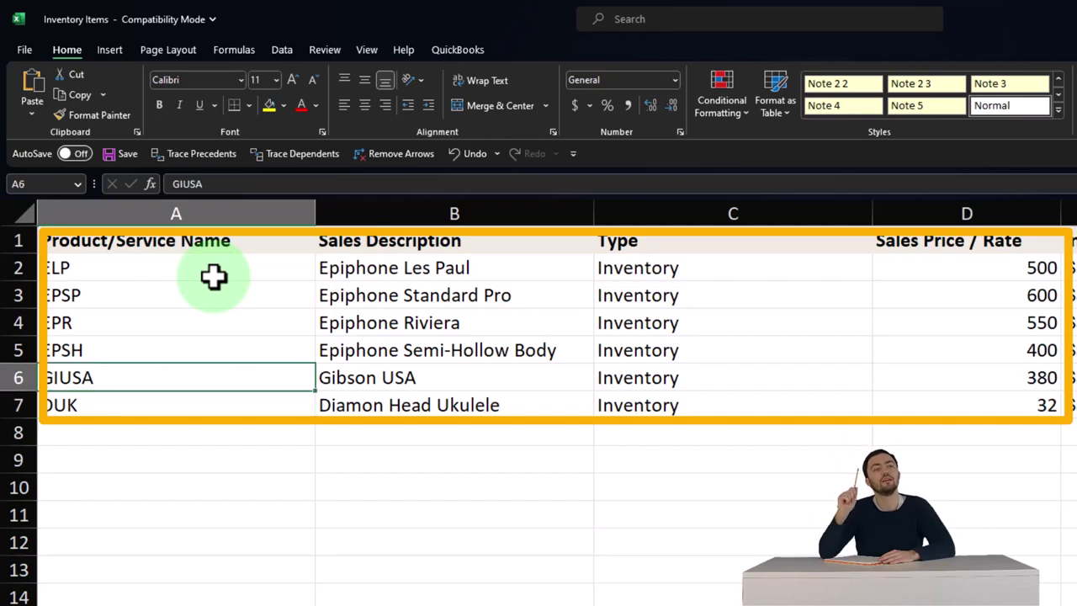
{"action": "left_click_drag", "start_coordinate": [202, 274], "coordinate": [197, 408]}
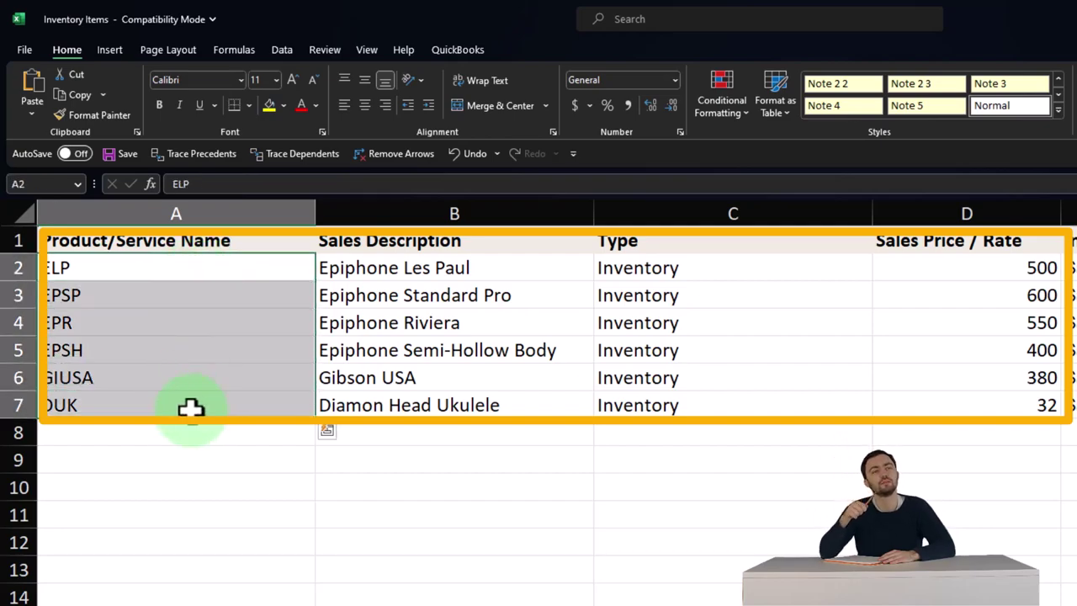
{"action": "key", "text": "ctrl+c"}
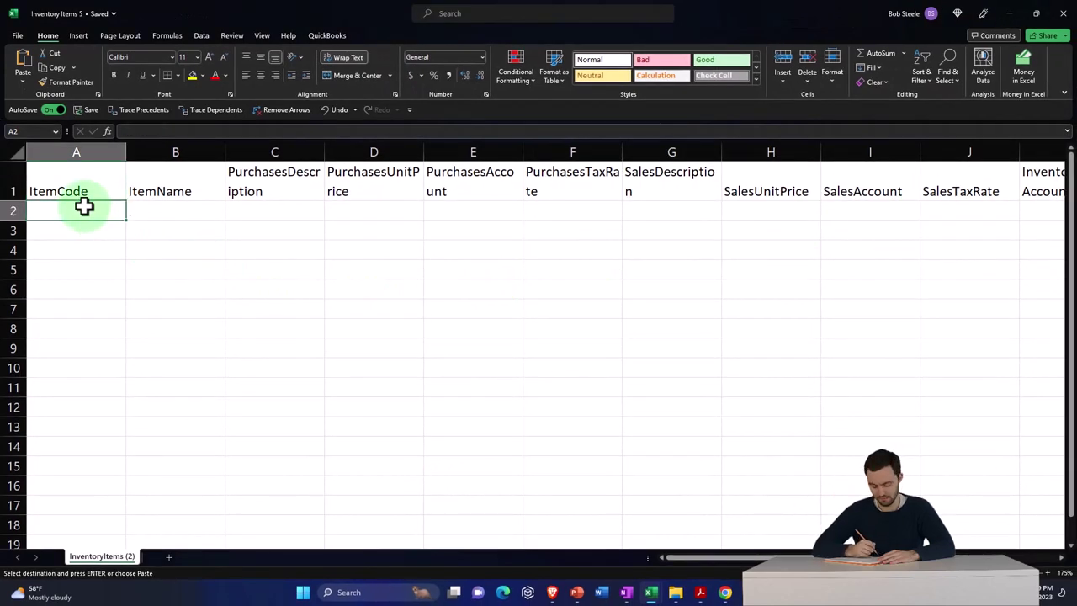
{"action": "key", "text": "ctrl+v"}
{"action": "left_click", "coordinate": [90, 392]}
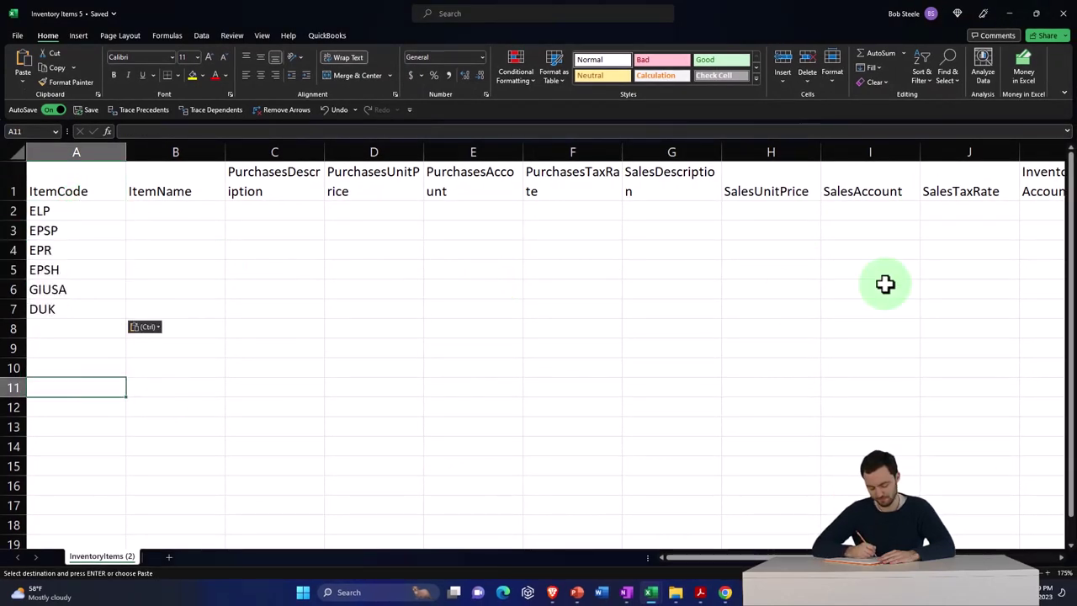
Step: Copy the sales descriptions B2:B7 from the Inventory Items workbook into the template's ItemName column and widen column B to fit
{"action": "key", "text": "alt+Tab"}
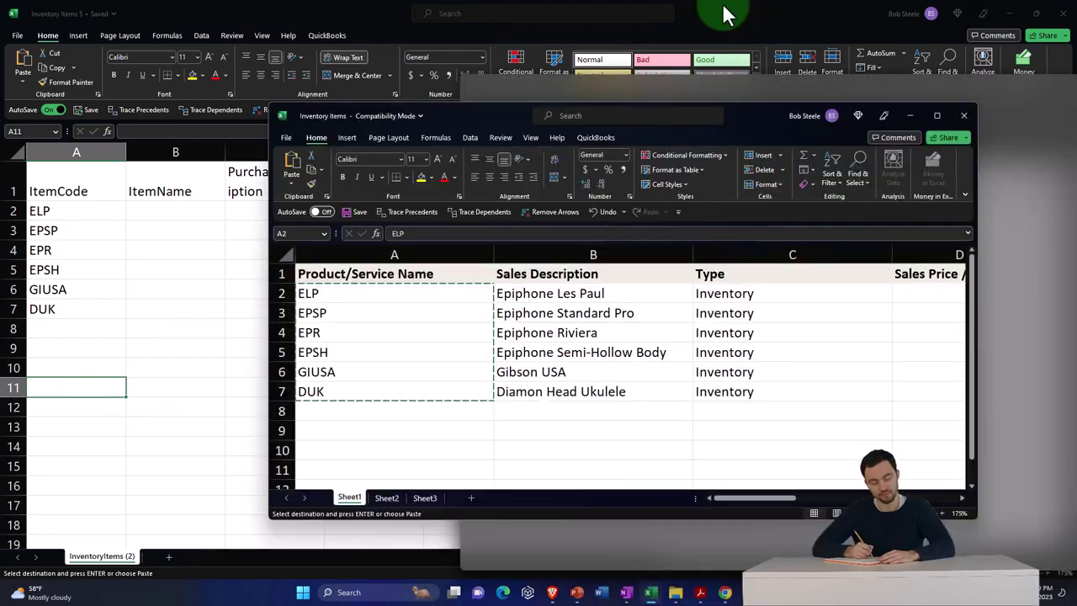
{"action": "key", "text": "super+Up"}
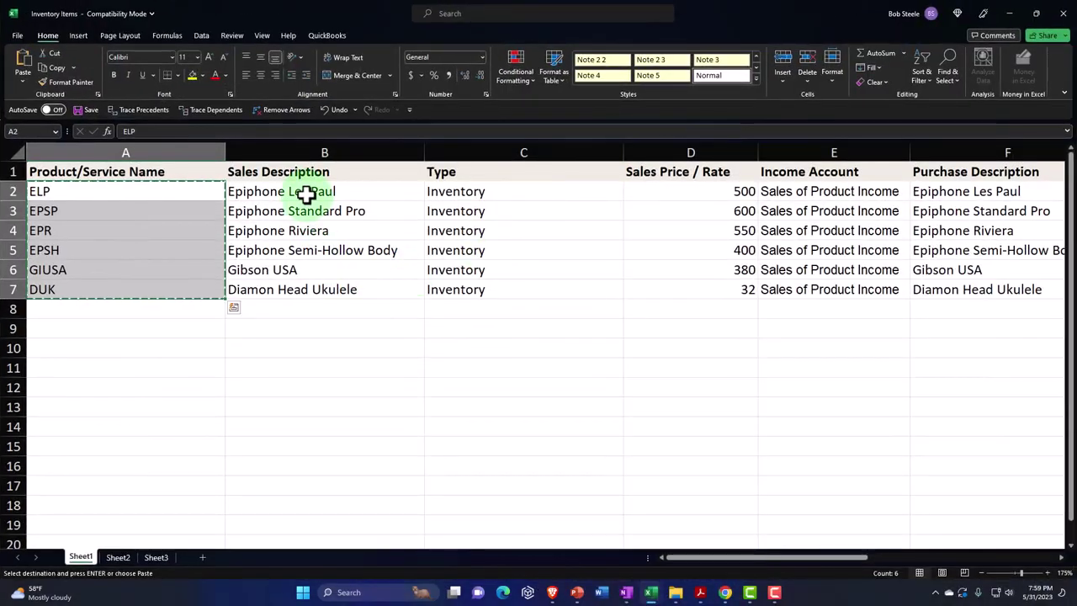
{"action": "left_click_drag", "start_coordinate": [306, 193], "coordinate": [308, 224]}
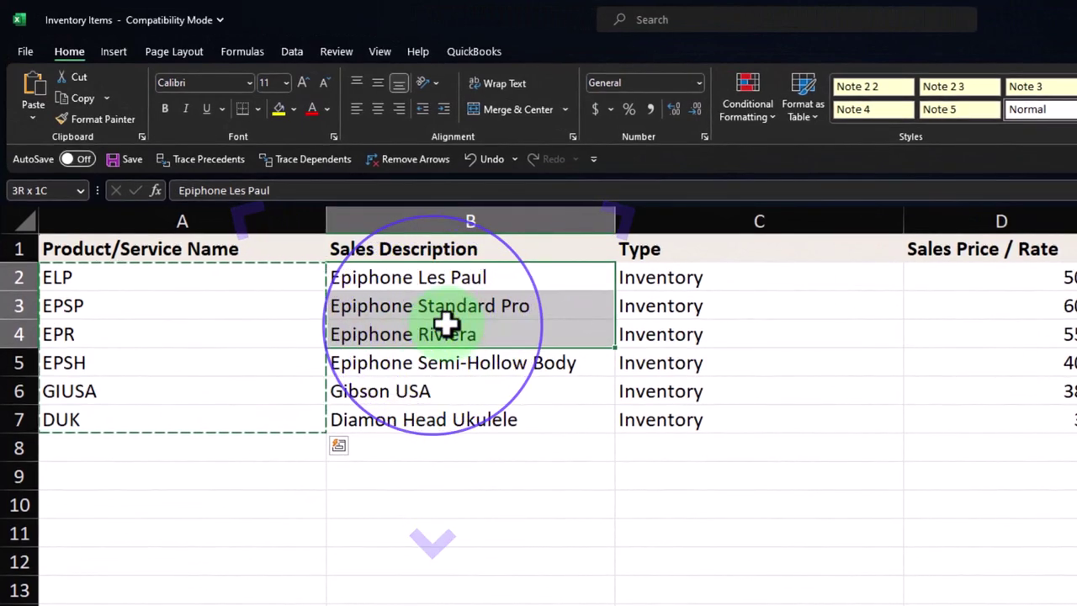
{"action": "left_click_drag", "start_coordinate": [446, 352], "coordinate": [443, 414]}
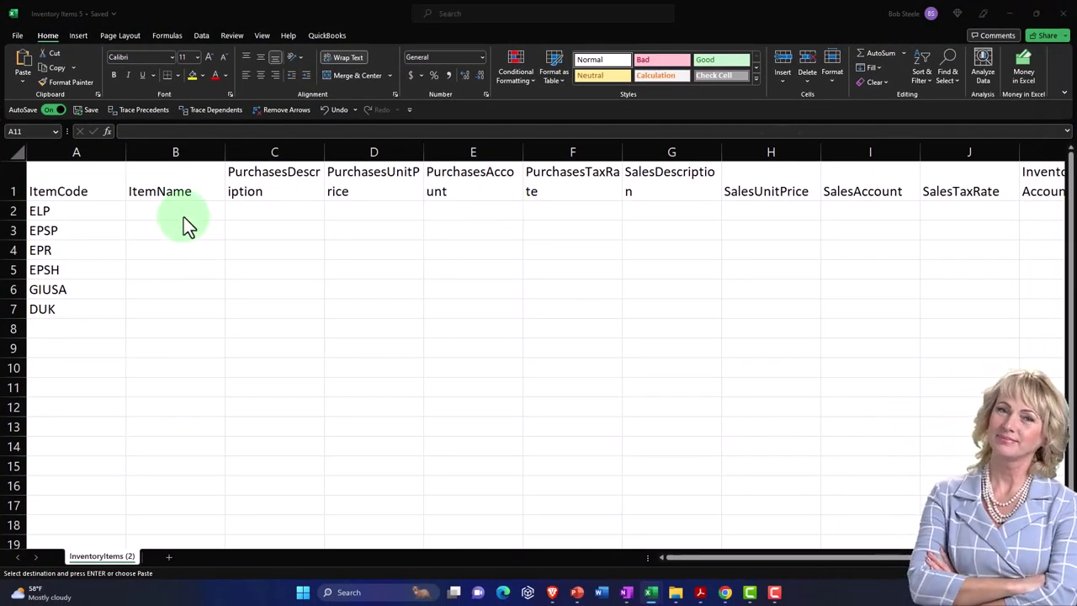
{"action": "left_click", "coordinate": [180, 208]}
{"action": "key", "text": "ctrl+v"}
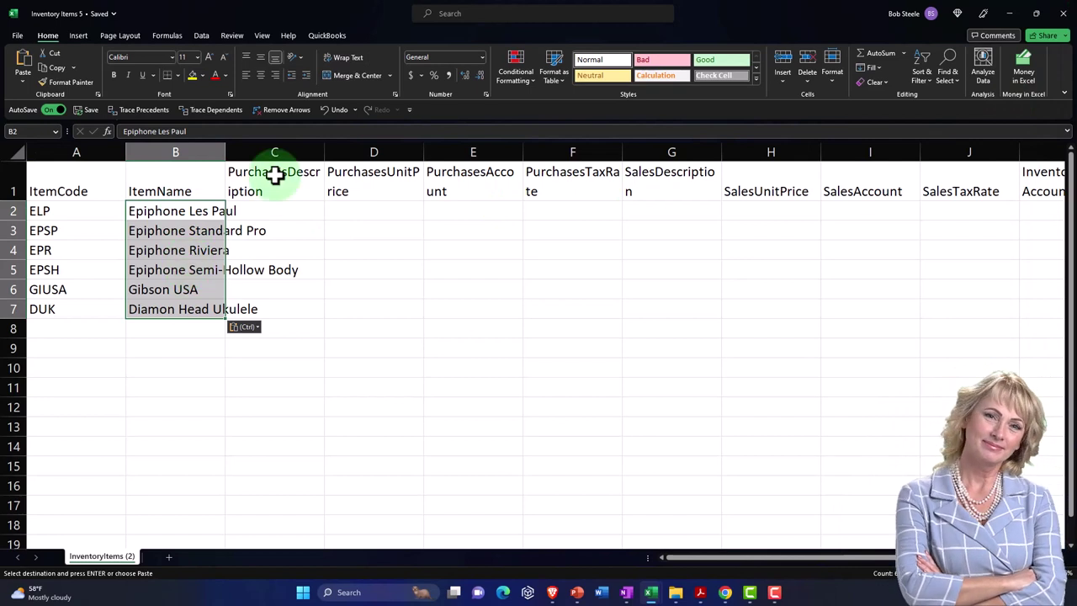
{"action": "left_click_drag", "start_coordinate": [226, 151], "coordinate": [306, 159]}
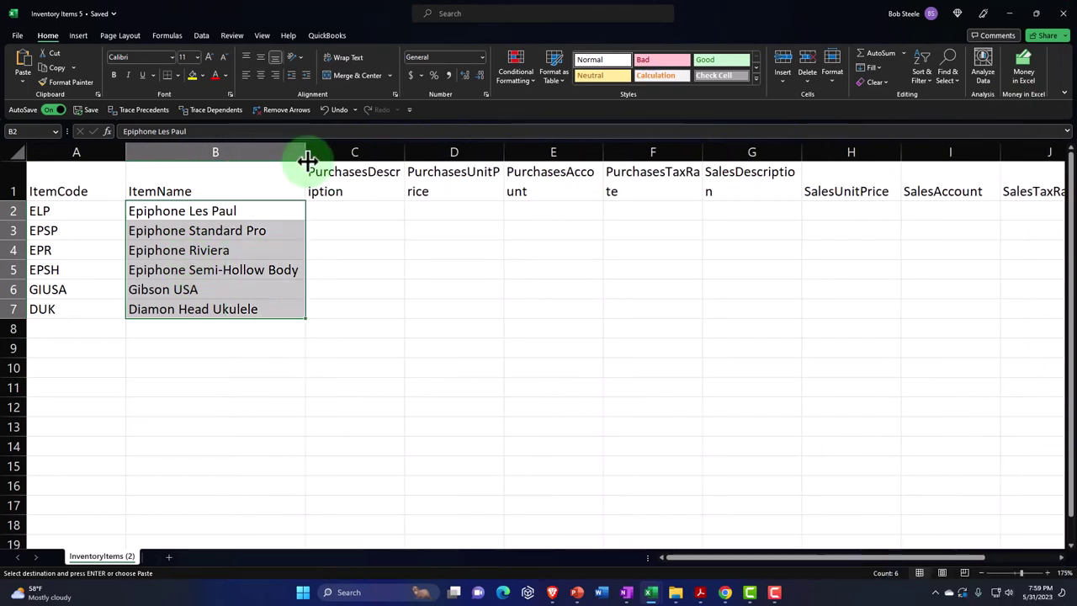
{"action": "left_click", "coordinate": [294, 230]}
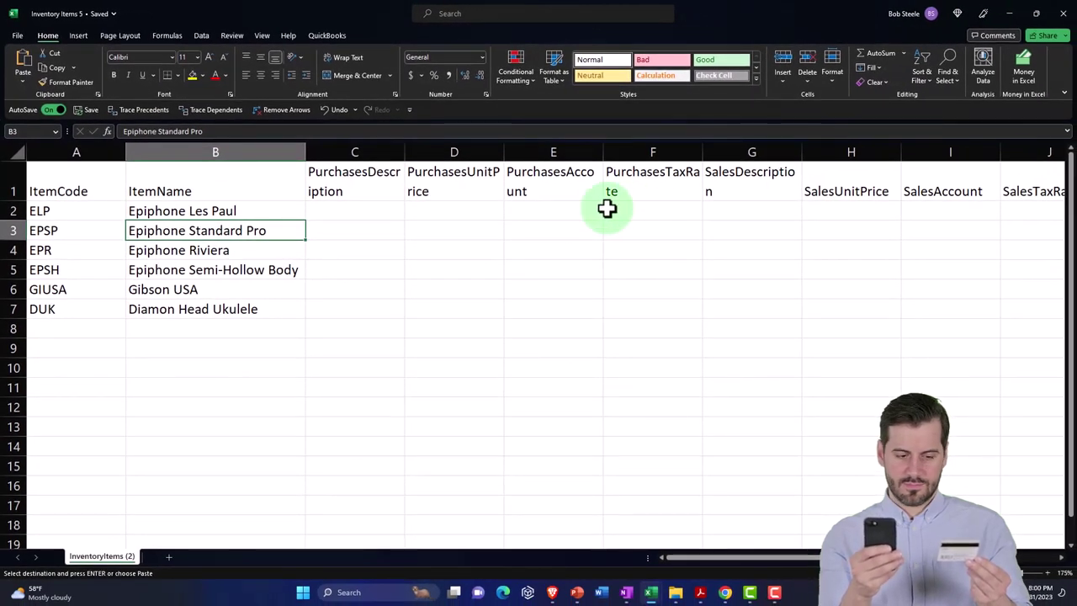
Step: Paste the same item descriptions into the PurchasesDescription column from C2 and widen column C to fit
{"action": "left_click", "coordinate": [346, 209]}
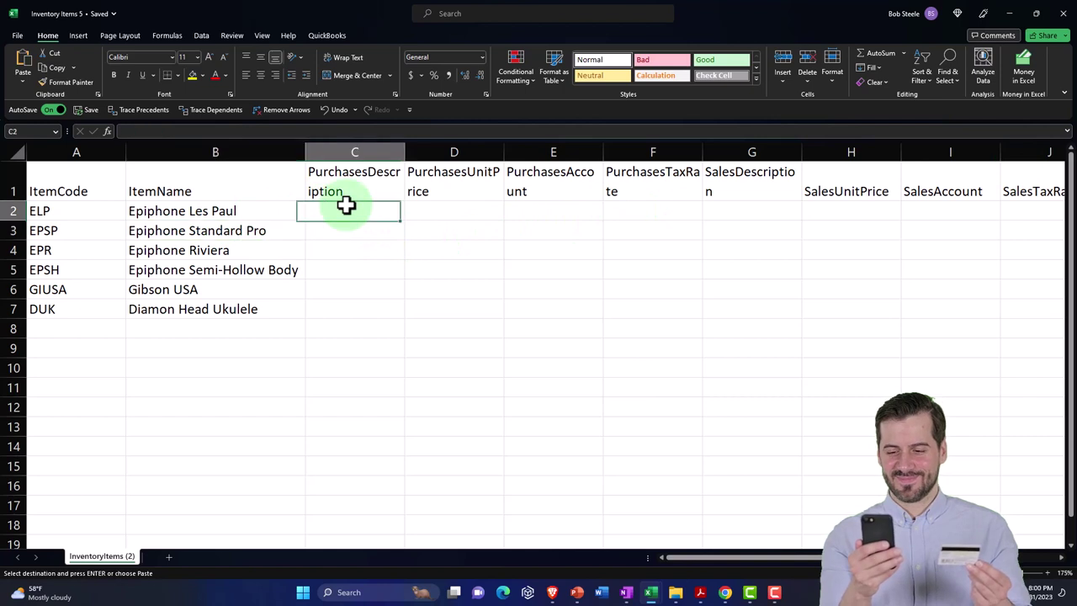
{"action": "key", "text": "ctrl+v"}
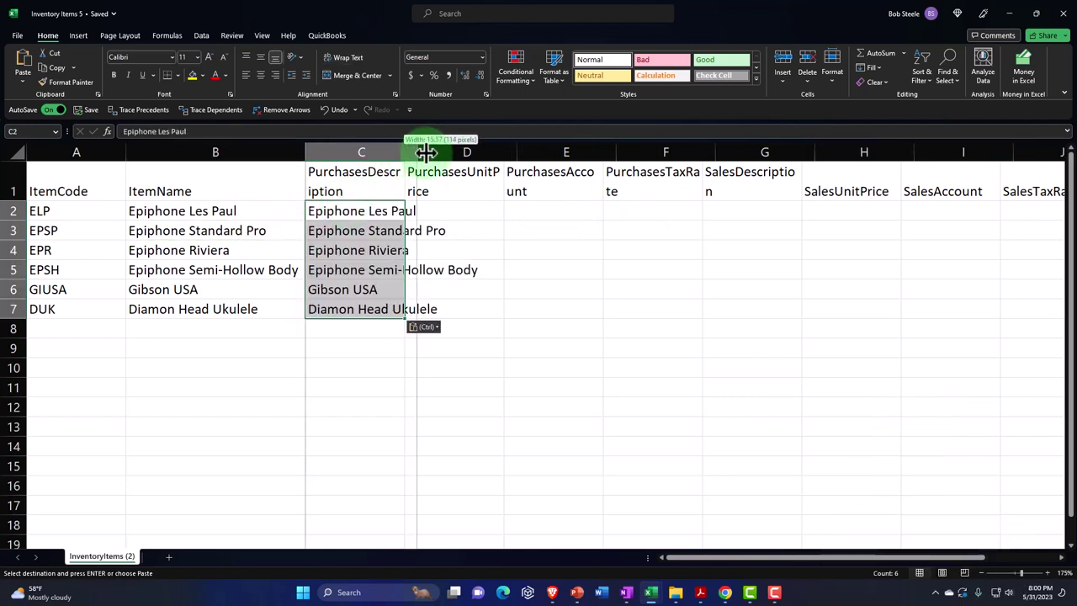
{"action": "left_click_drag", "start_coordinate": [485, 152], "coordinate": [484, 153]}
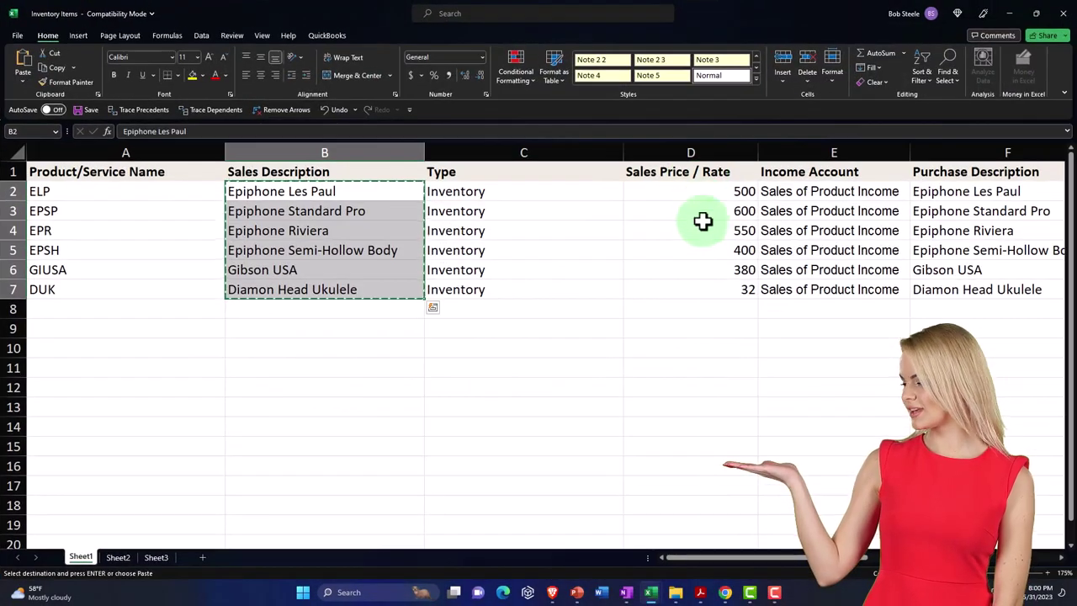
Step: Copy the Purchase Cost values G2:G7 from the Inventory Items workbook into the template's PurchasesUnitPrice column, from D2
{"action": "left_click", "coordinate": [694, 216]}
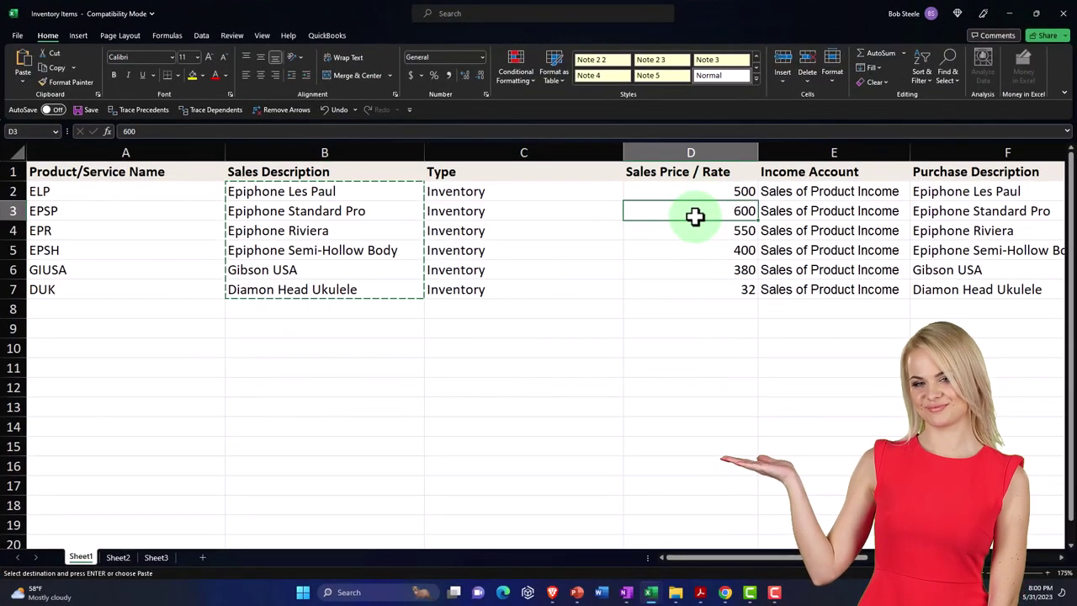
{"action": "key", "text": "Right"}
{"action": "key", "text": "Right"}
{"action": "key", "text": "Right"}
{"action": "key", "text": "Right"}
{"action": "key", "text": "Right"}
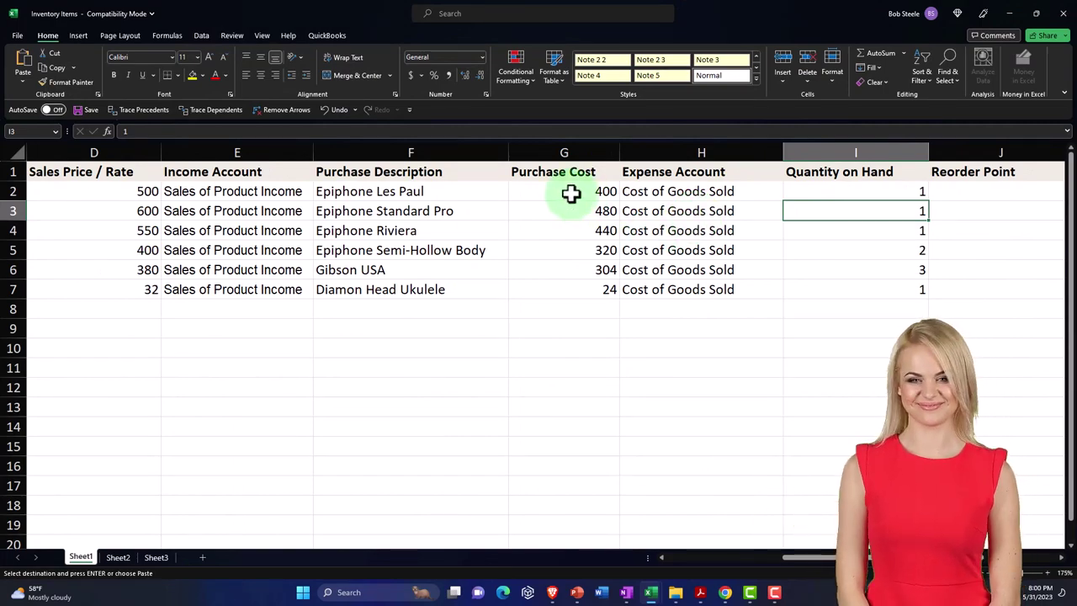
{"action": "left_click_drag", "start_coordinate": [570, 194], "coordinate": [571, 227]}
{"action": "left_click_drag", "start_coordinate": [562, 283], "coordinate": [562, 283]}
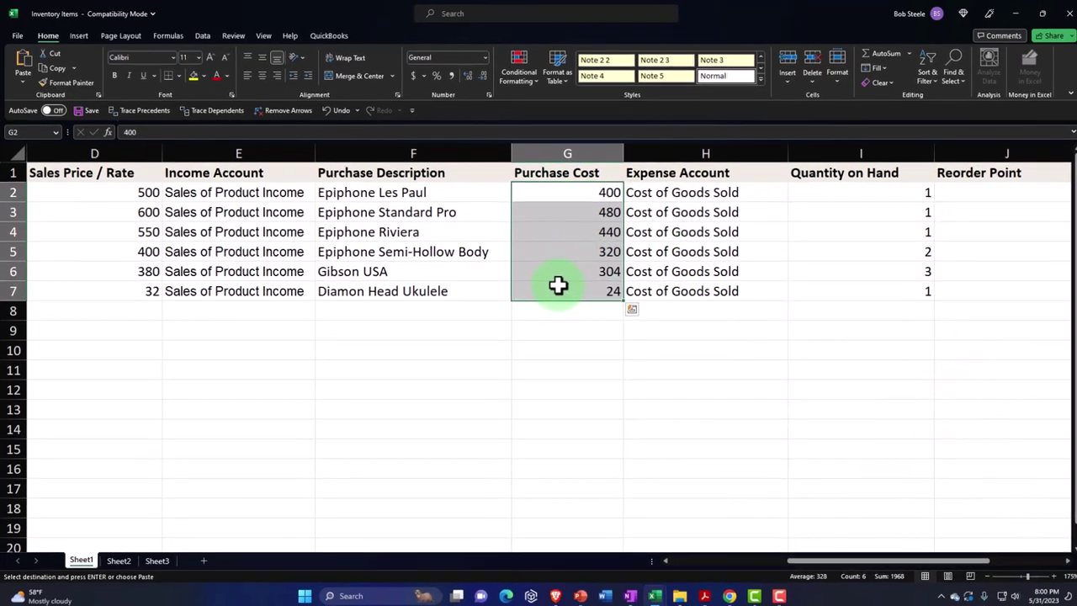
{"action": "key", "text": "ctrl+c"}
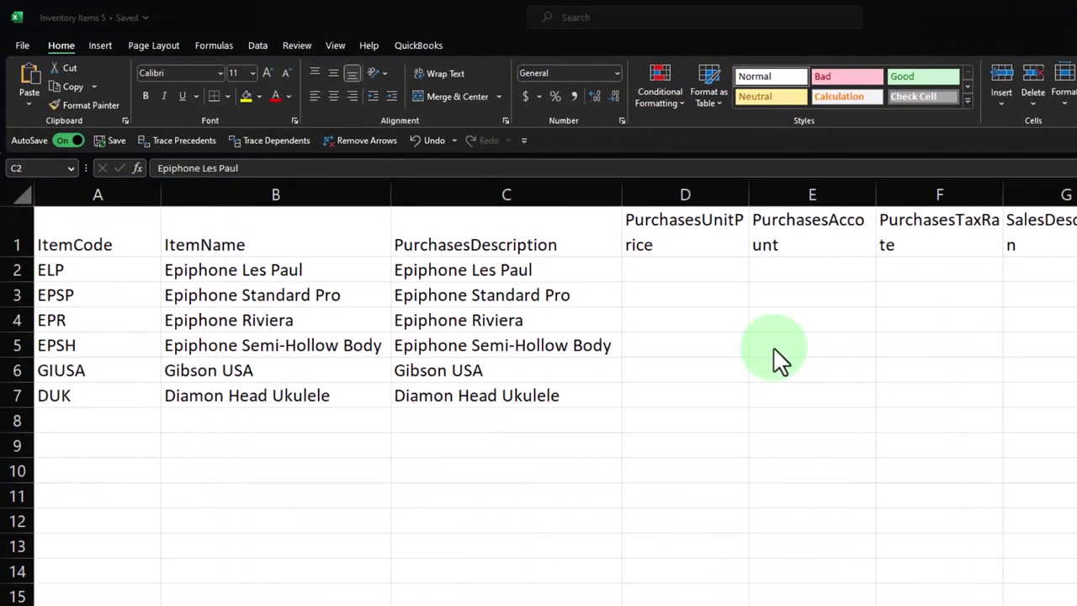
{"action": "key", "text": "ctrl+shift+Down"}
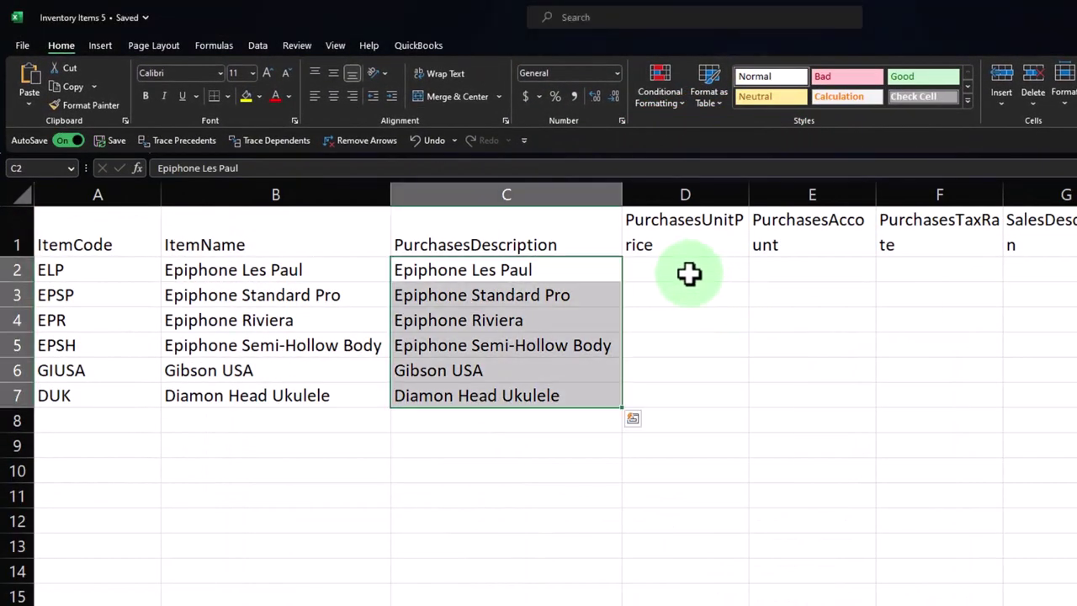
{"action": "left_click", "coordinate": [685, 269]}
{"action": "key", "text": "ctrl+v"}
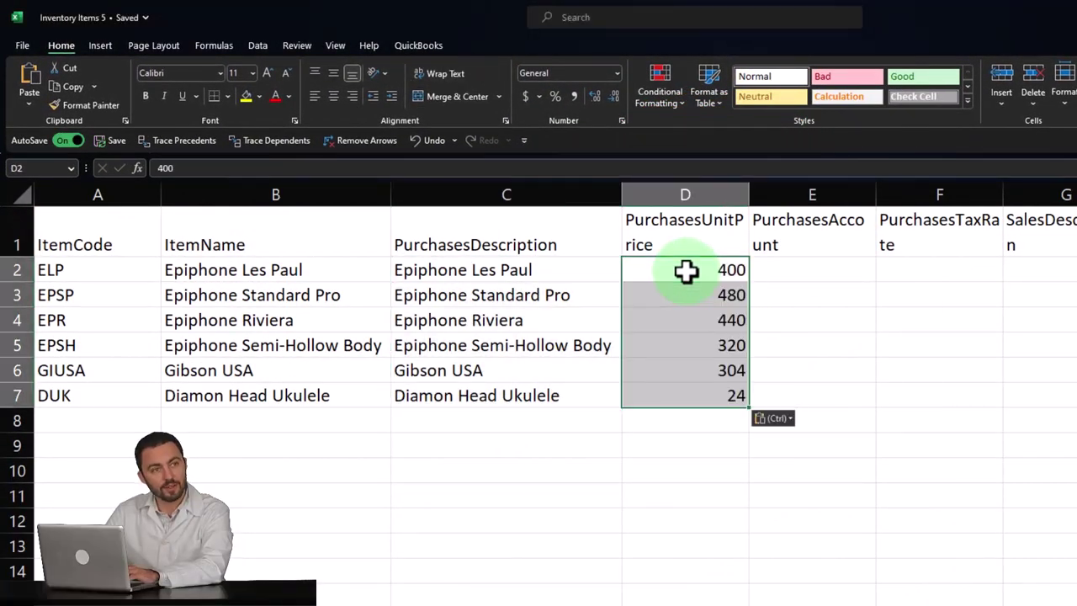
Step: Check Xero's import guide in the browser for the PurchasesAccount and PurchasesTaxRate rules, and return to the Inventory Items 5 workbook
{"action": "left_click", "coordinate": [793, 266]}
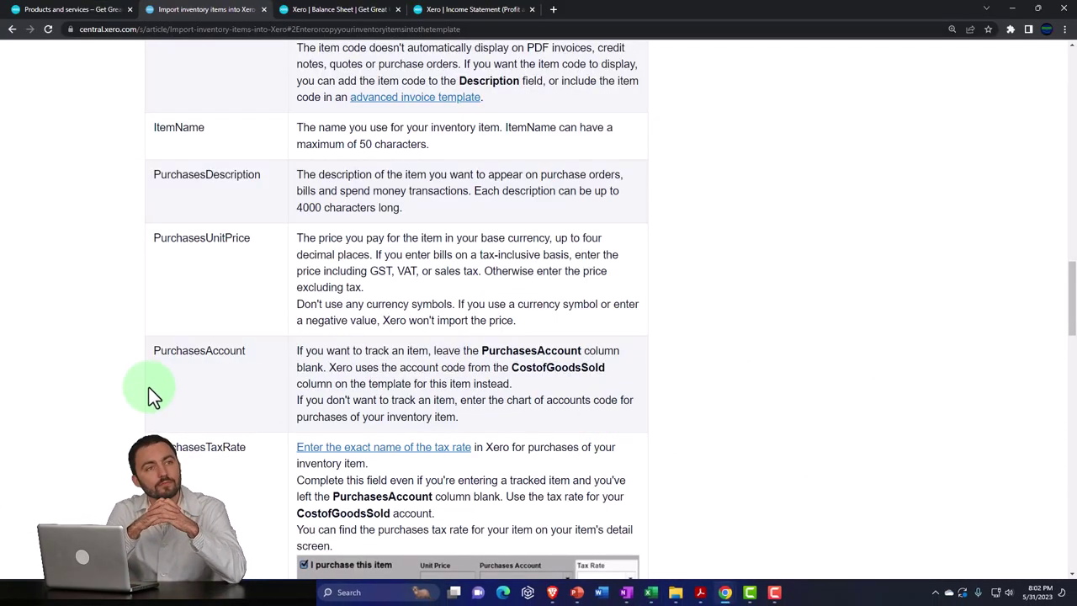
{"action": "scroll", "coordinate": [148, 387], "scroll_direction": "down", "scroll_amount": 1}
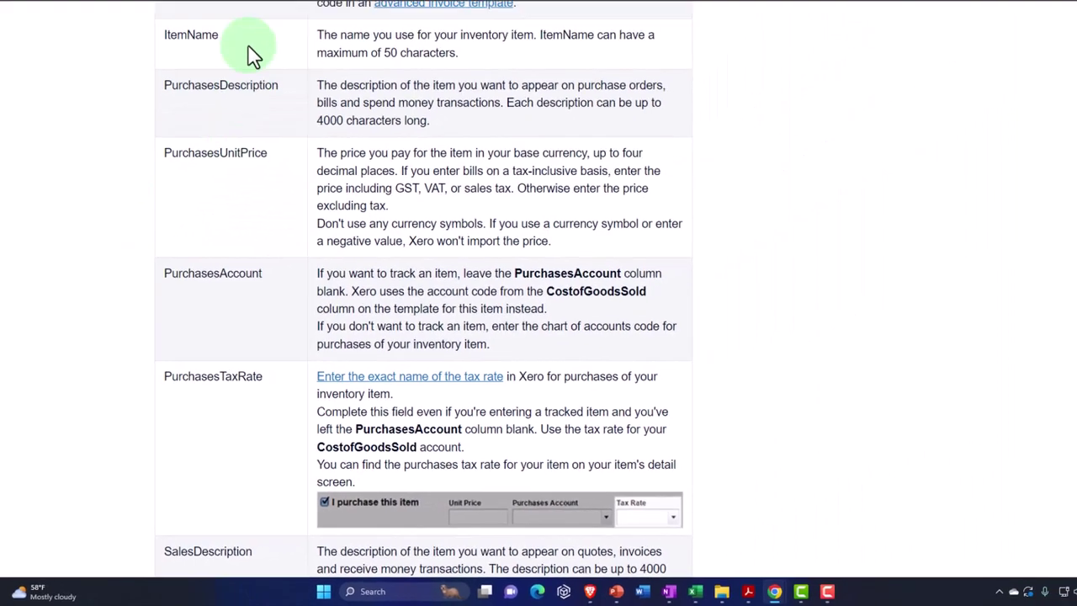
{"action": "left_click", "coordinate": [100, 10]}
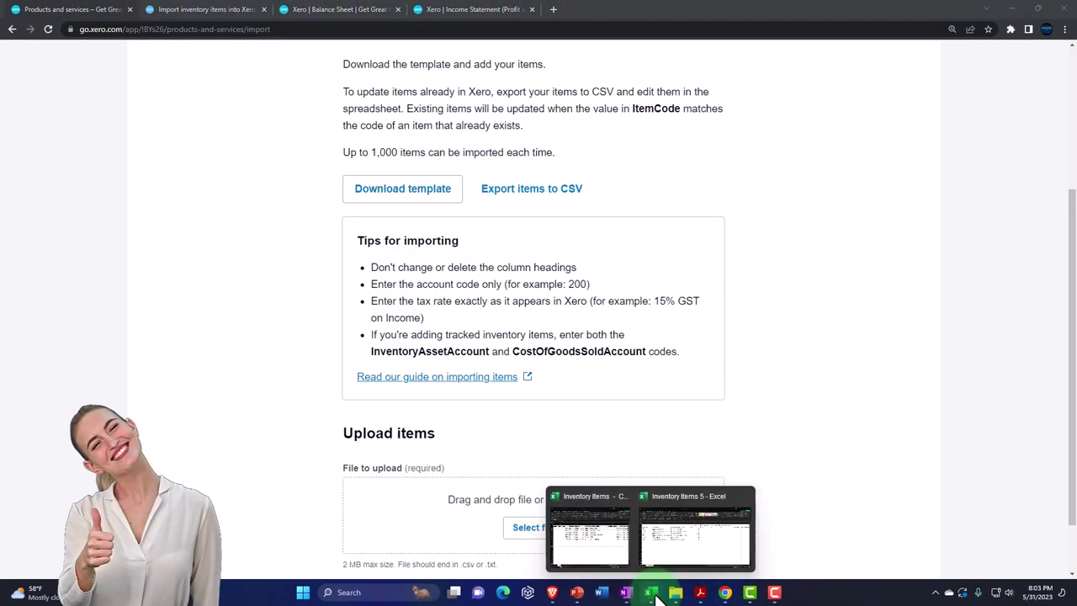
{"action": "mouse_move", "coordinate": [651, 592]}
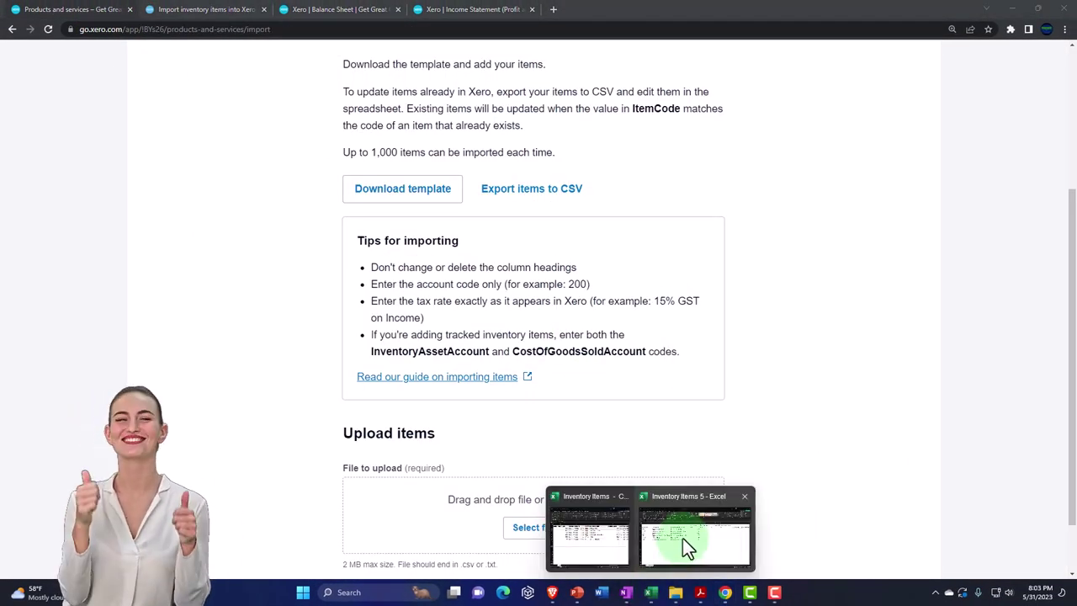
{"action": "left_click", "coordinate": [680, 548]}
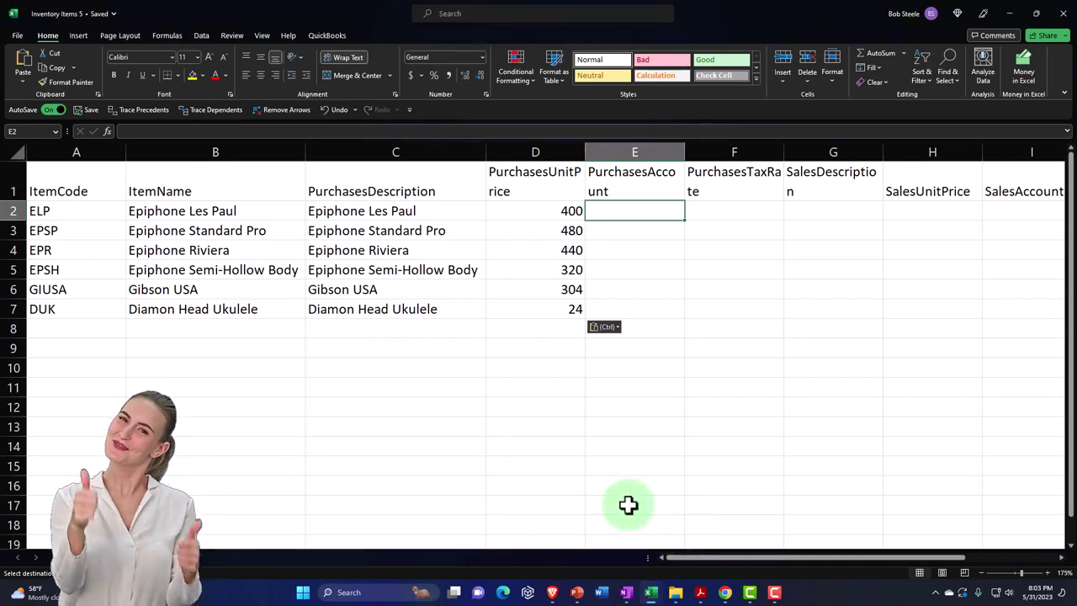
Step: Copy the purchase descriptions C2:C7 into the SalesDescription column from G2 and widen column G to fit
{"action": "left_click", "coordinate": [727, 208]}
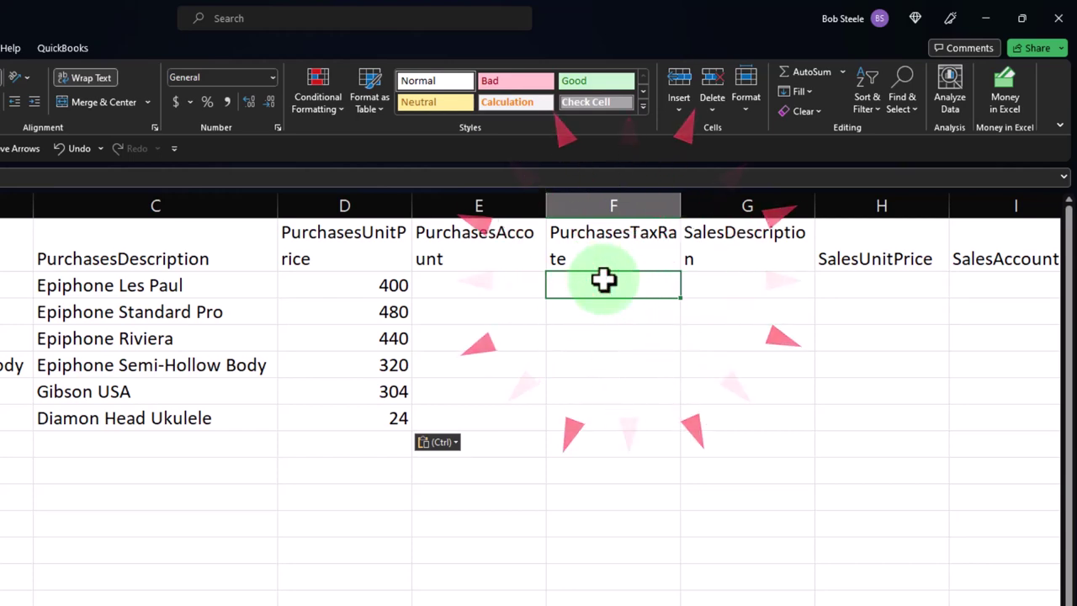
{"action": "key", "text": "Tab"}
{"action": "key", "text": "Tab"}
{"action": "key", "text": "Tab"}
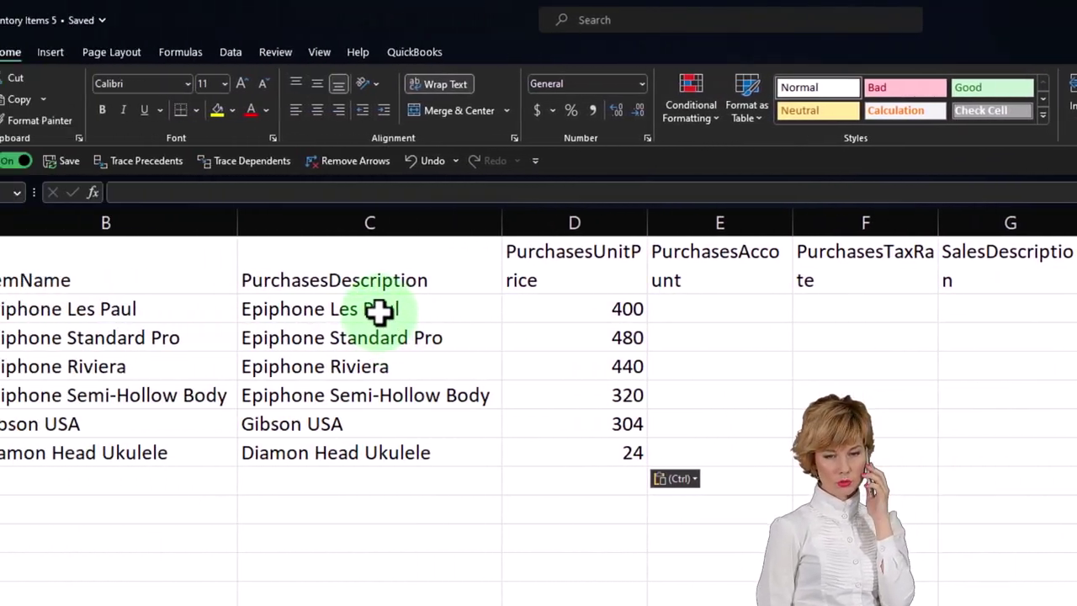
{"action": "left_click_drag", "start_coordinate": [379, 310], "coordinate": [379, 453]}
{"action": "key", "text": "ctrl+c"}
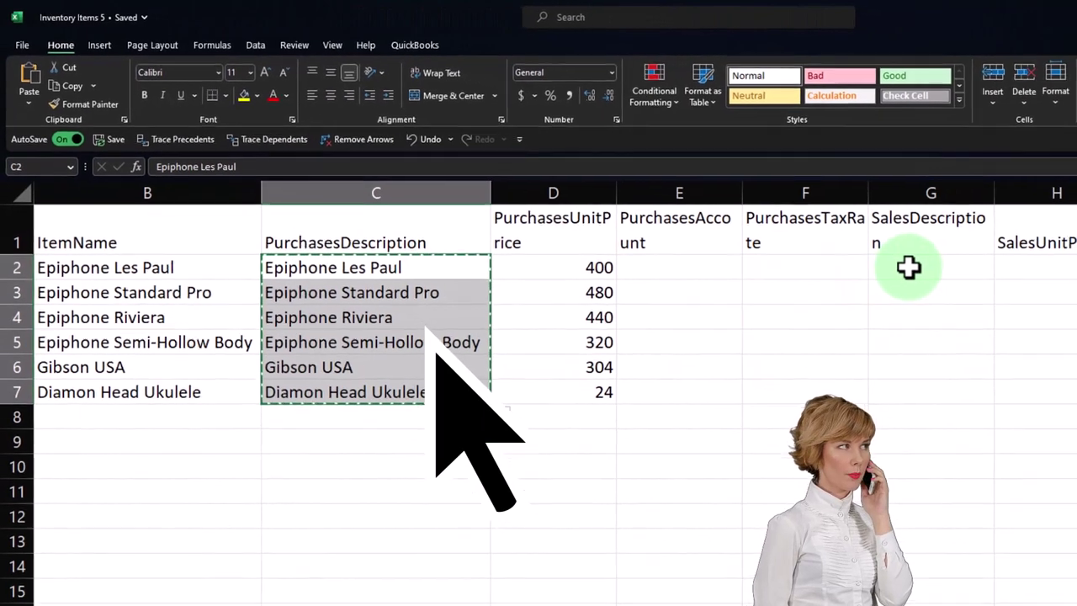
{"action": "left_click", "coordinate": [909, 266]}
{"action": "key", "text": "ctrl+v"}
{"action": "left_click_drag", "start_coordinate": [994, 193], "coordinate": [1038, 182]}
Step: Copy the Sales Price / Rate values D2:D7 from the Inventory Items workbook into the template's SalesUnitPrice column, from H2
{"action": "left_click", "coordinate": [1056, 254]}
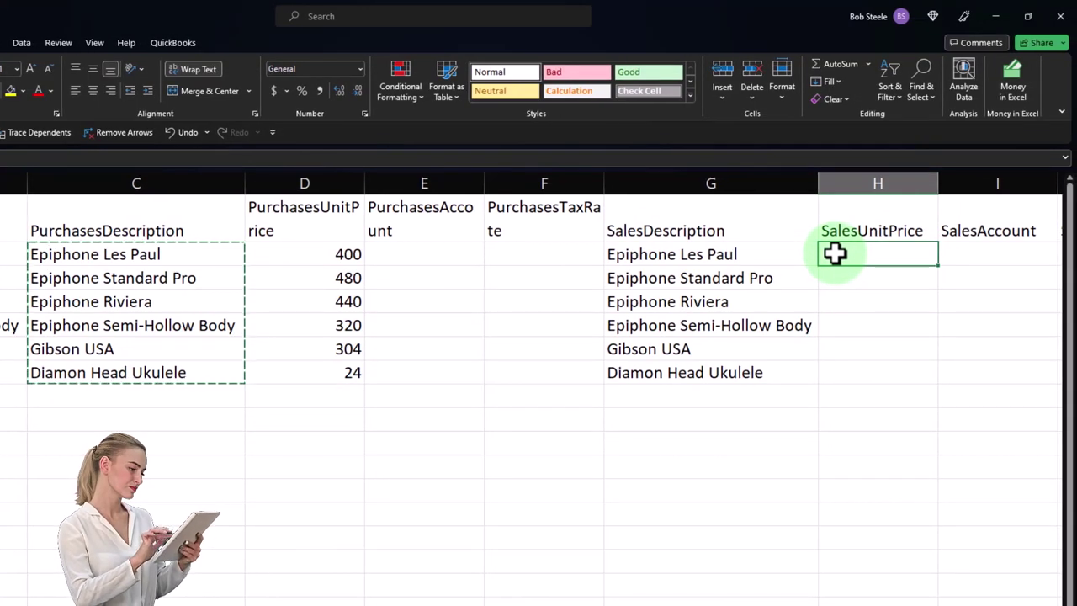
{"action": "key", "text": "Right"}
{"action": "key", "text": "Right"}
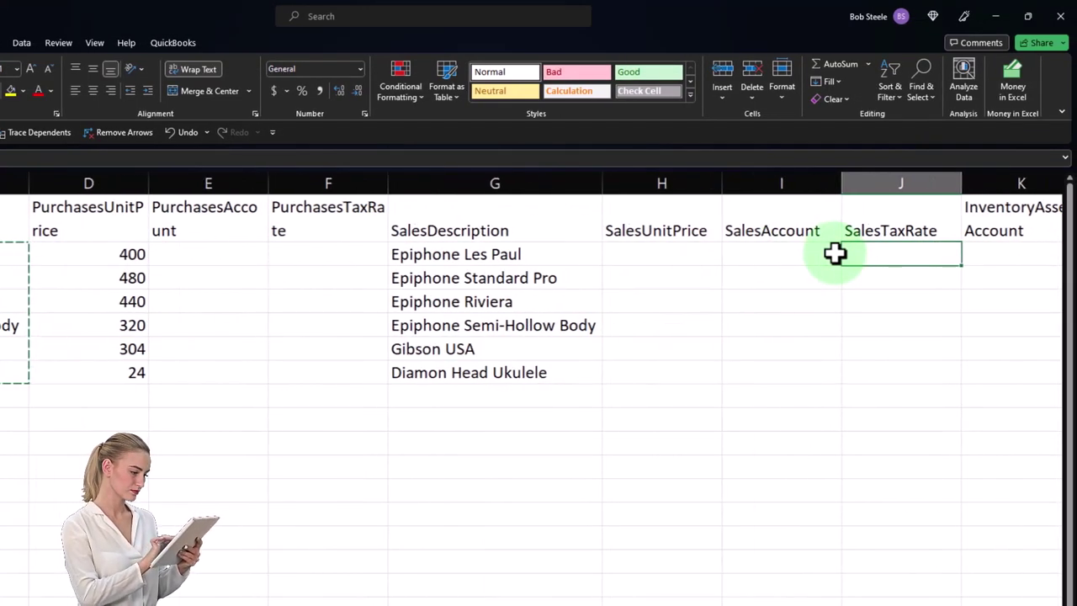
{"action": "key", "text": "Right"}
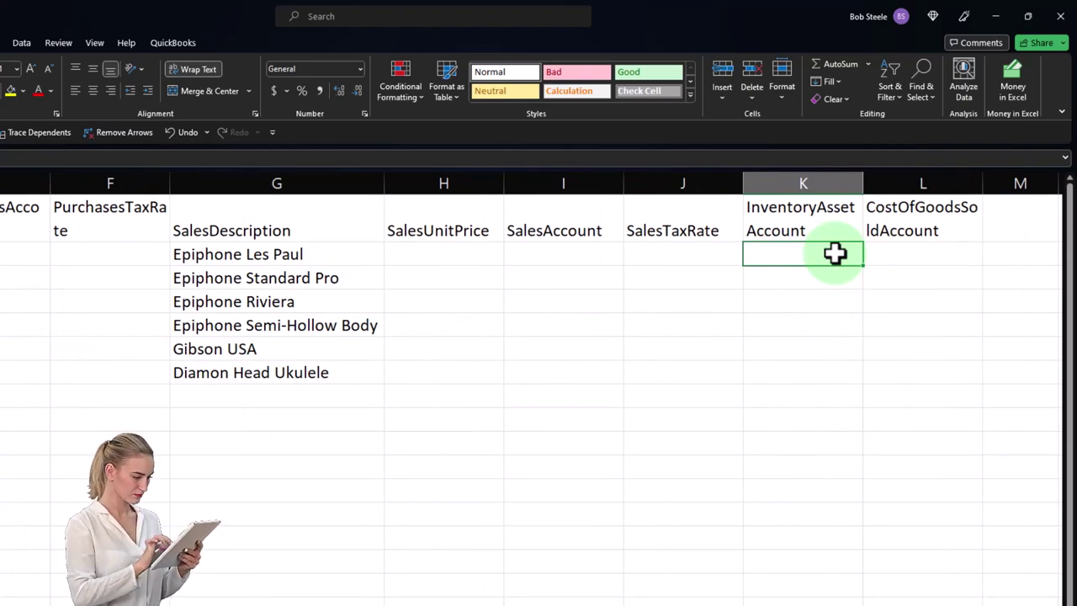
{"action": "key", "text": "Left"}
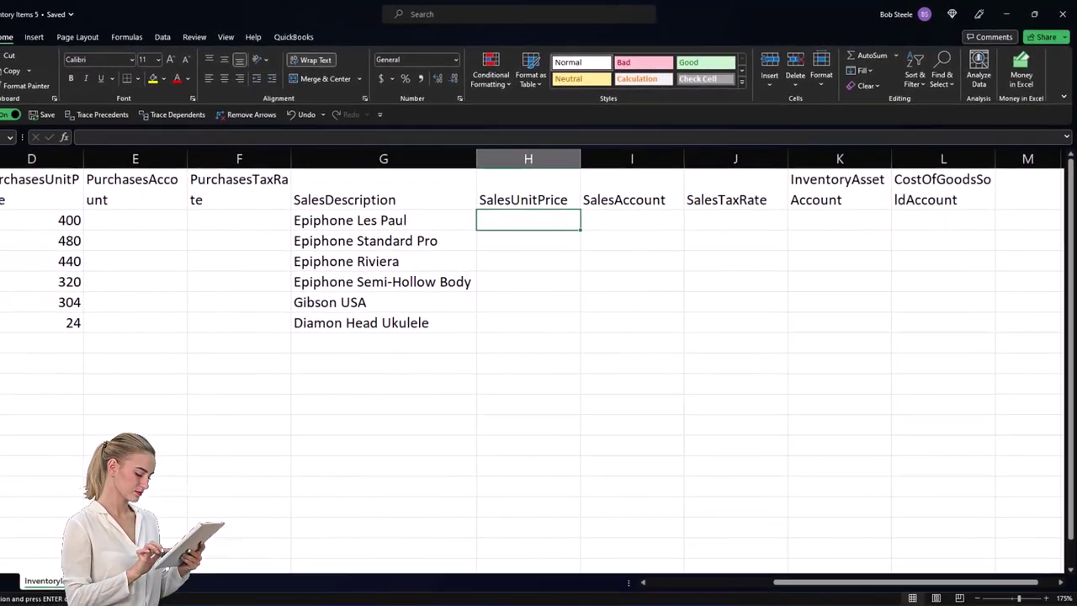
{"action": "left_click_drag", "start_coordinate": [1076, 295], "coordinate": [576, 7]}
{"action": "left_click", "coordinate": [493, 217]}
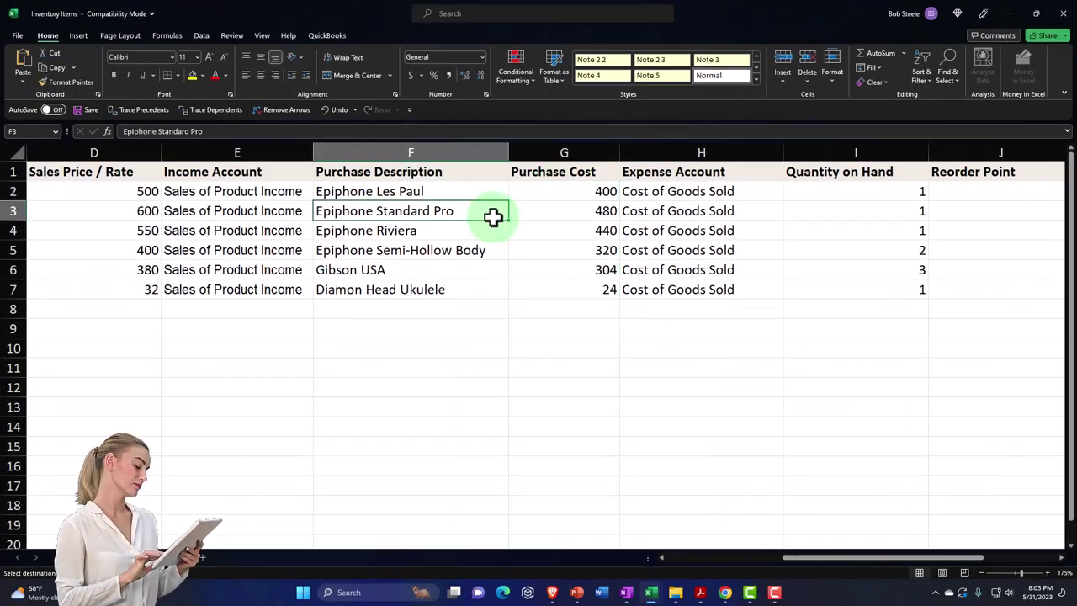
{"action": "key", "text": "Left"}
{"action": "key", "text": "Left"}
{"action": "key", "text": "Left"}
{"action": "key", "text": "Left"}
{"action": "key", "text": "Right"}
{"action": "key", "text": "Right"}
{"action": "key", "text": "Right"}
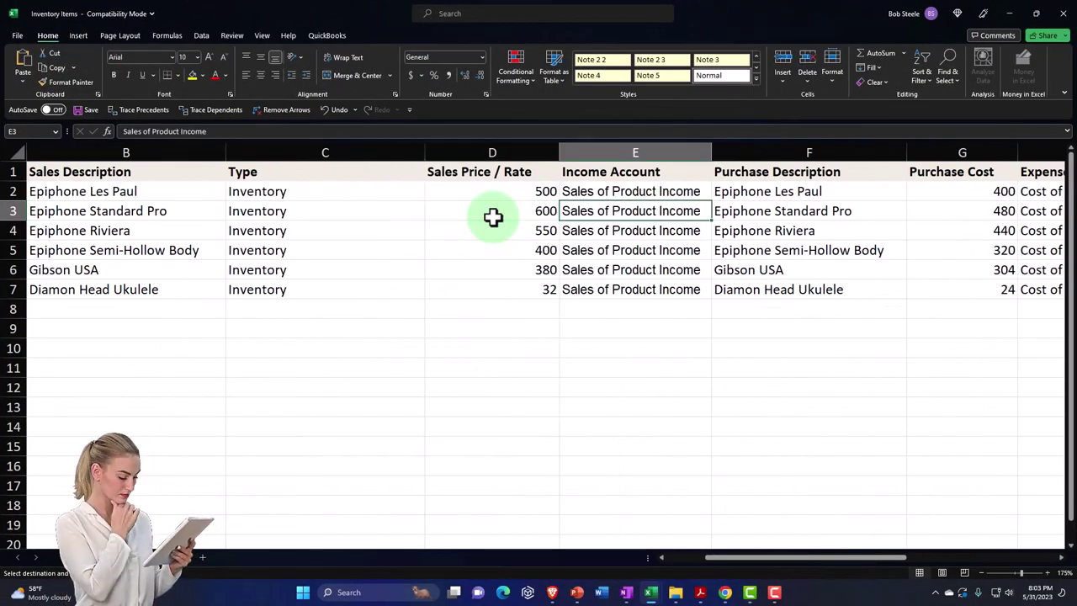
{"action": "left_click_drag", "start_coordinate": [498, 194], "coordinate": [499, 260]}
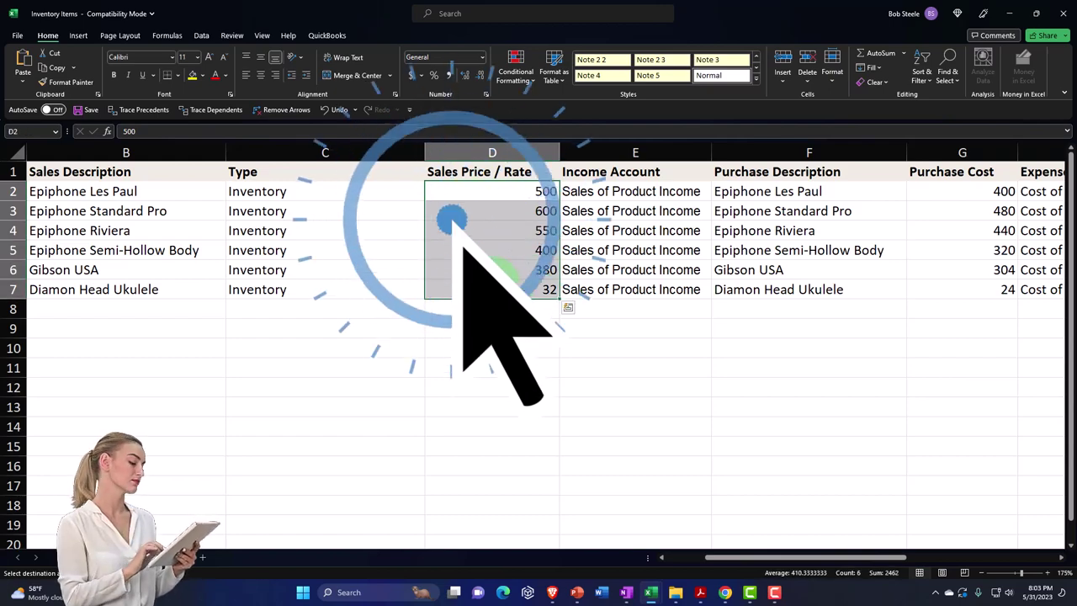
{"action": "left_click_drag", "start_coordinate": [378, 13], "coordinate": [1076, 169]}
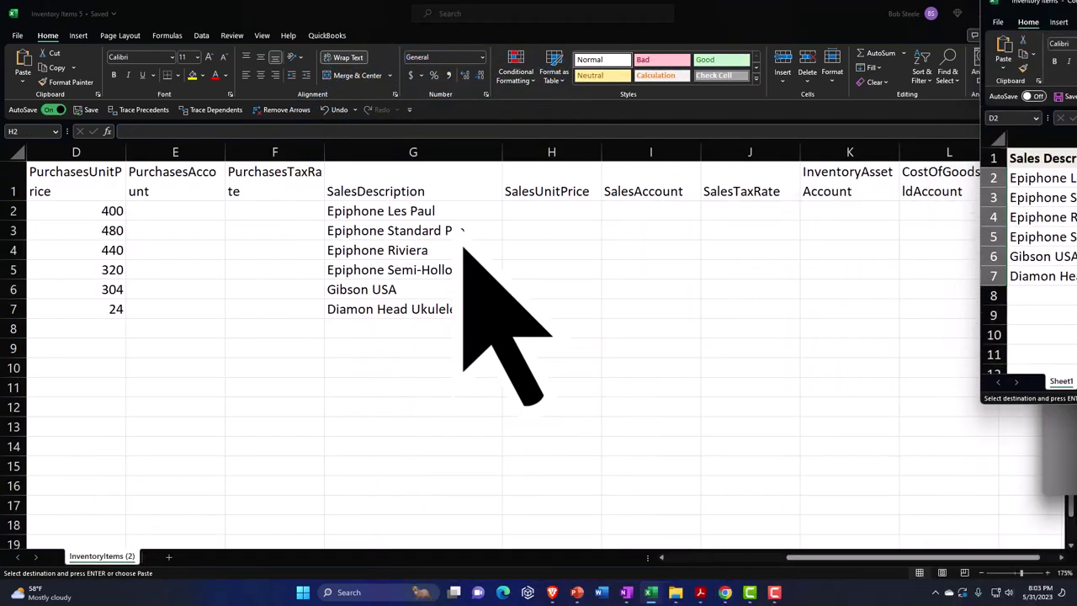
{"action": "left_click", "coordinate": [559, 212]}
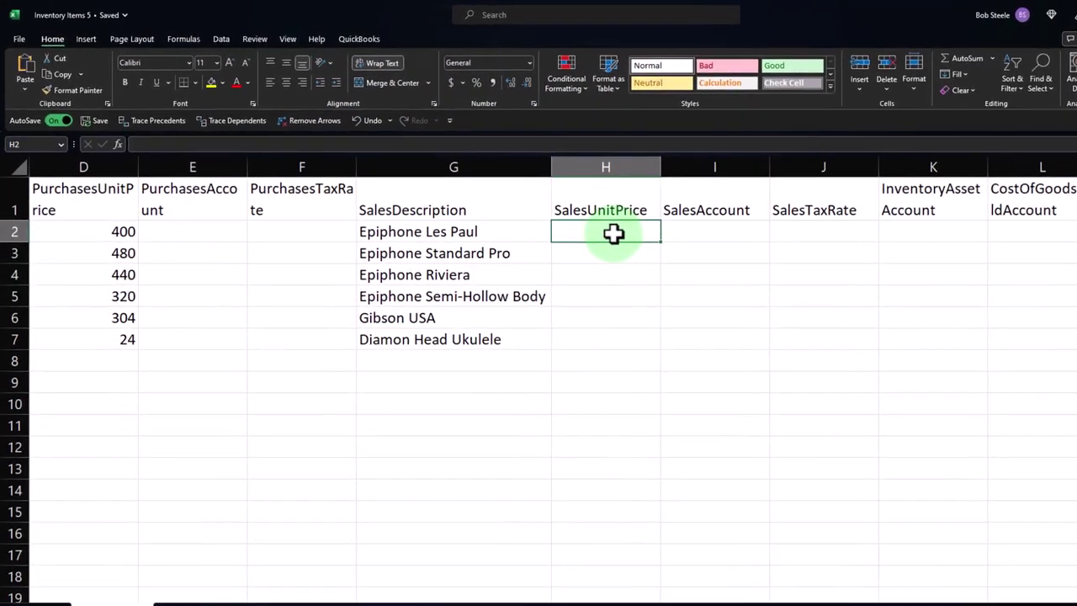
{"action": "key", "text": "ctrl+v"}
Step: Switch to Xero in the browser and look up the Sales account's code among the revenue accounts in the chart of accounts
{"action": "left_click", "coordinate": [639, 217]}
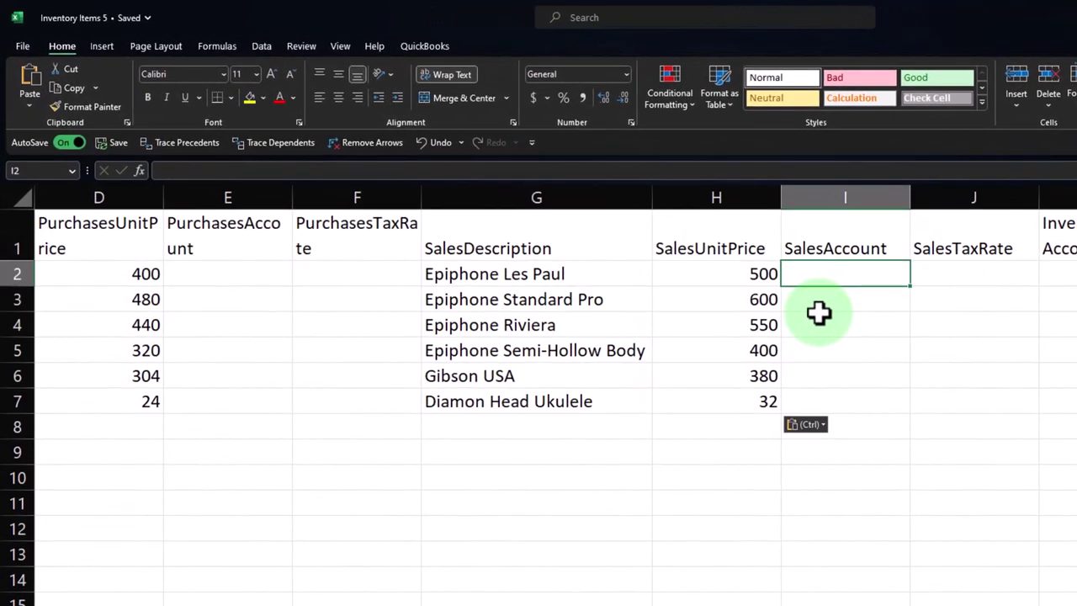
{"action": "mouse_move", "coordinate": [746, 602]}
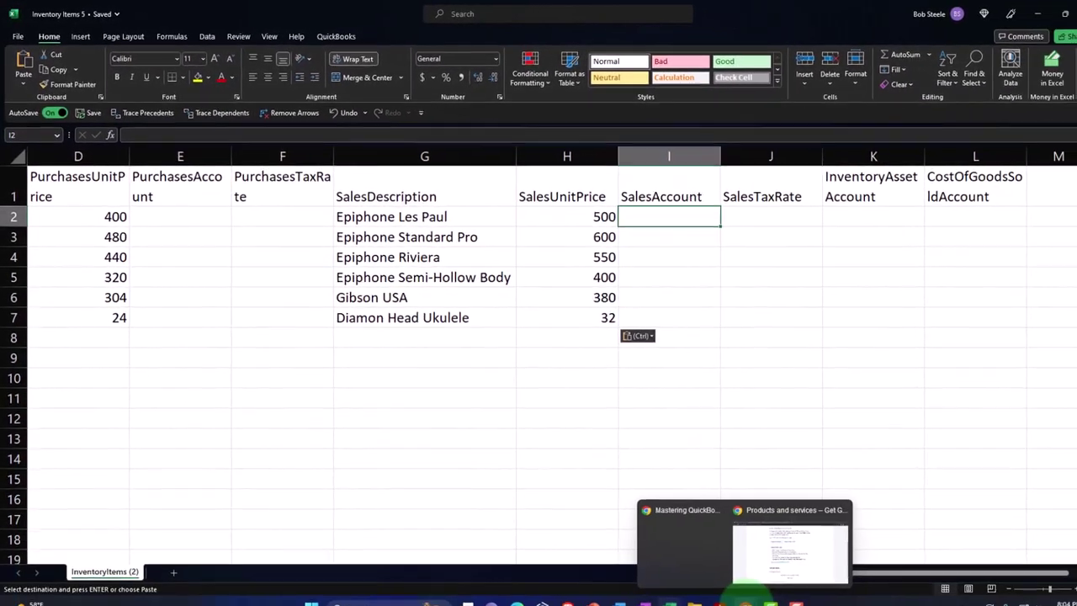
{"action": "left_click", "coordinate": [750, 553]}
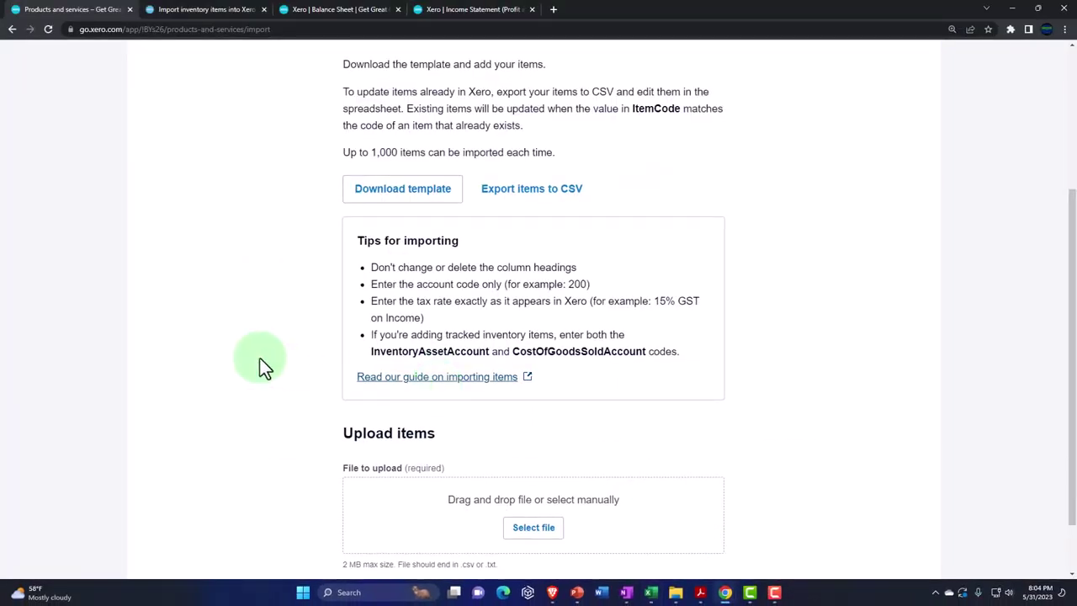
{"action": "scroll", "coordinate": [219, 345], "scroll_direction": "up", "scroll_amount": 3}
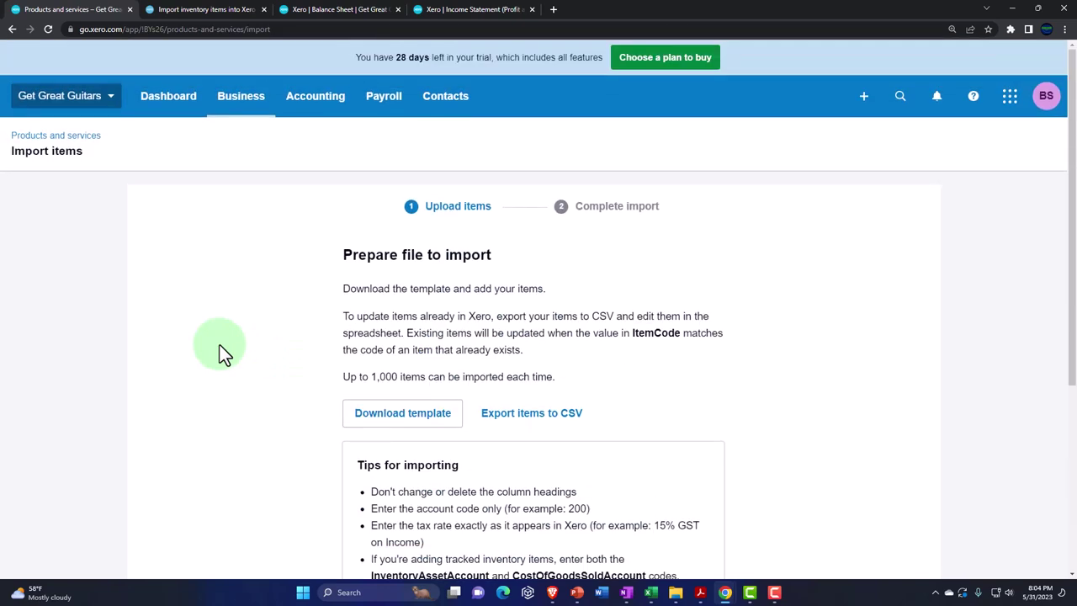
{"action": "left_click", "coordinate": [296, 108]}
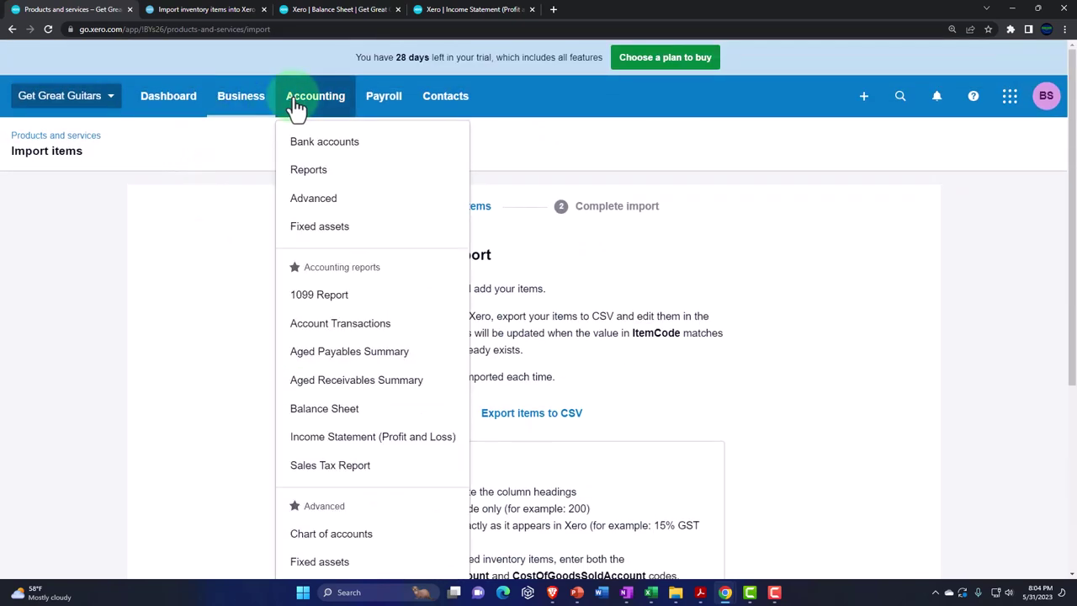
{"action": "scroll", "coordinate": [312, 308], "scroll_direction": "down", "scroll_amount": 2}
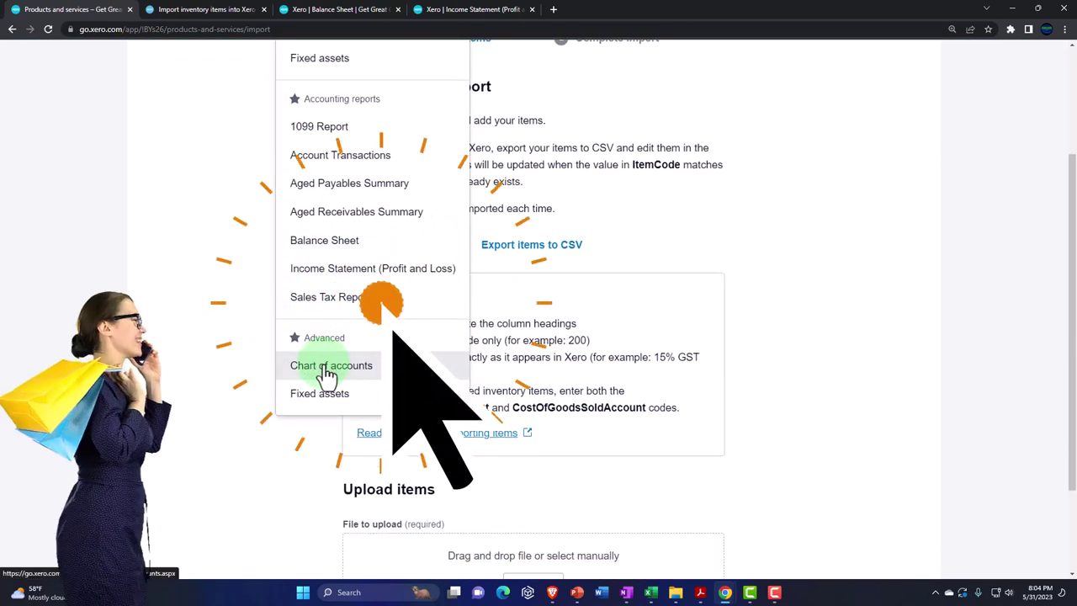
{"action": "left_click", "coordinate": [327, 369]}
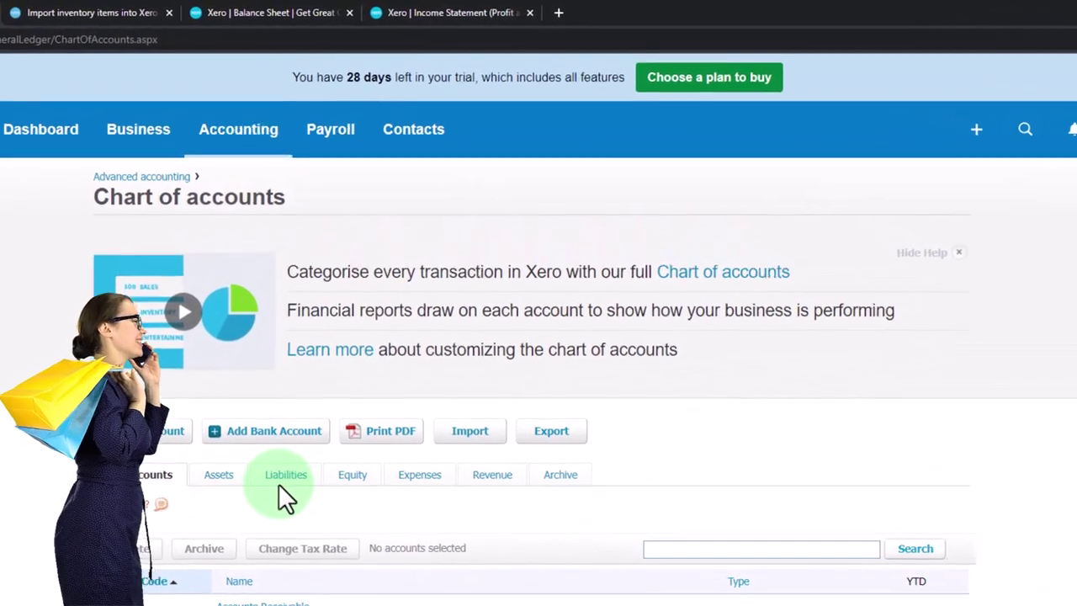
{"action": "left_click", "coordinate": [492, 476]}
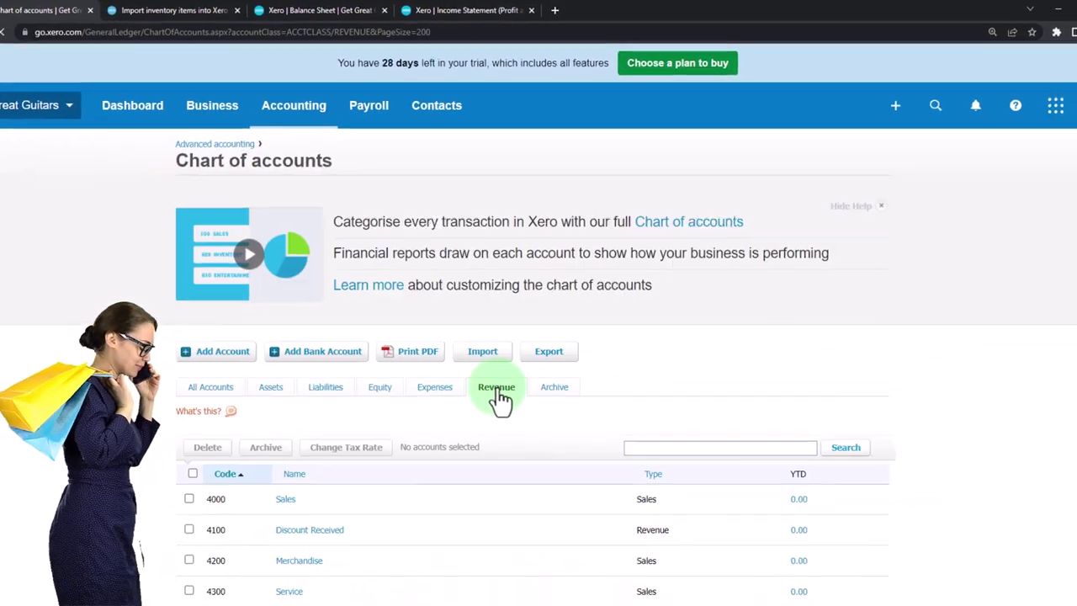
{"action": "scroll", "coordinate": [501, 400], "scroll_direction": "down", "scroll_amount": 3}
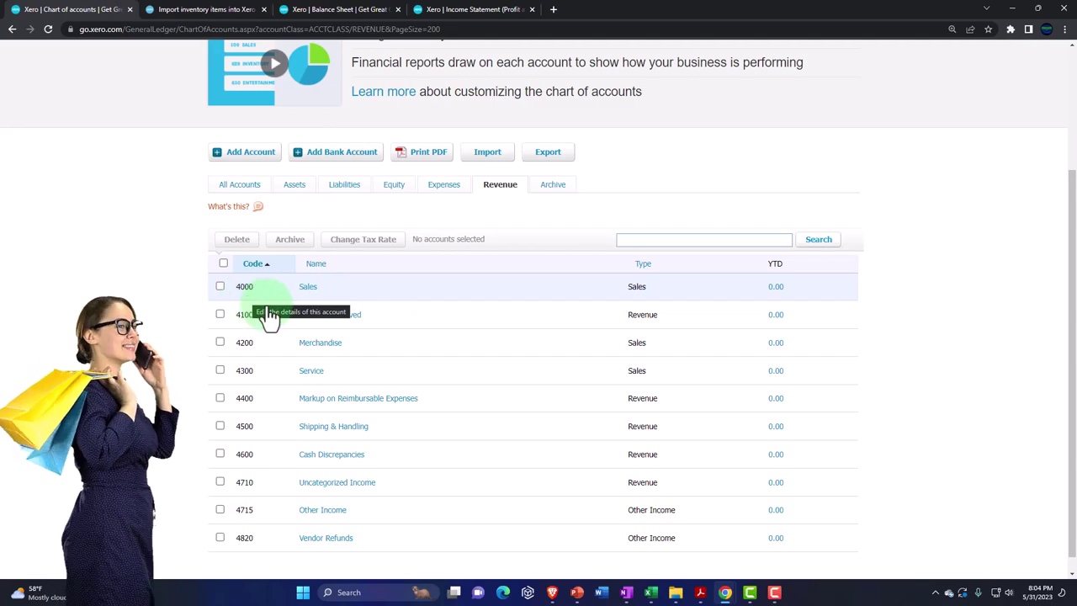
Step: Return to the Inventory Items 5 workbook and fill the SalesAccount column I2:I7 with account code 4000
{"action": "mouse_move", "coordinate": [652, 594]}
{"action": "left_click", "coordinate": [667, 545]}
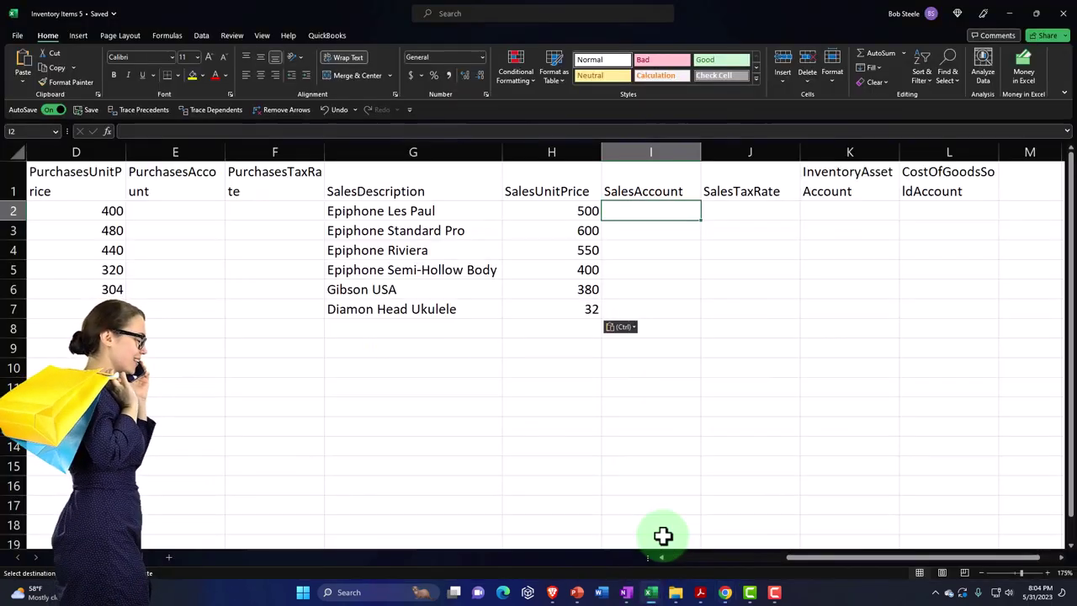
{"action": "type", "text": "4000"}
{"action": "key", "text": "Return"}
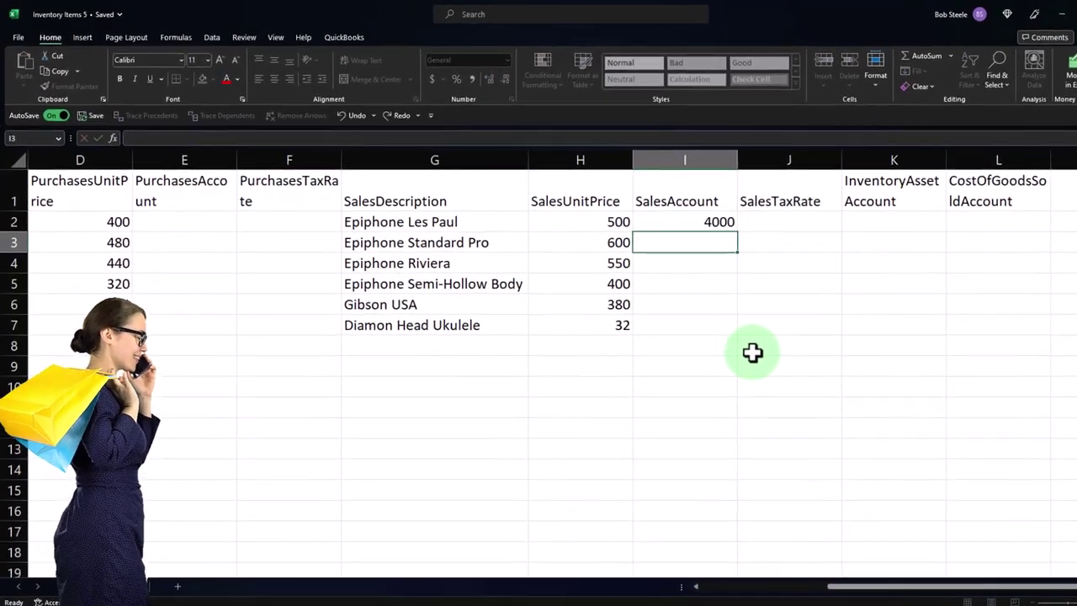
{"action": "left_click", "coordinate": [674, 210]}
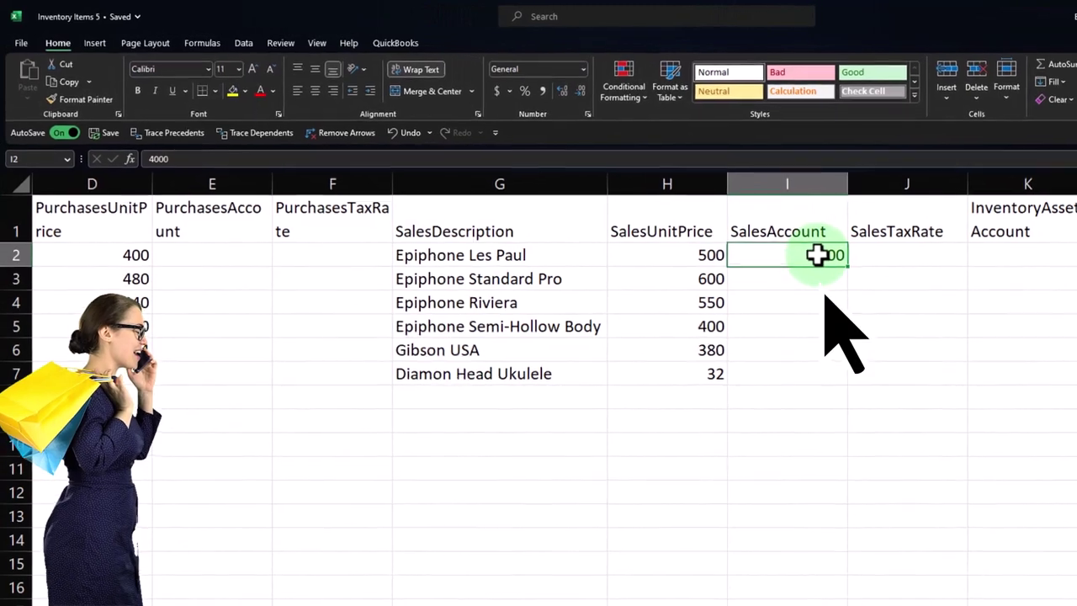
{"action": "key", "text": "ctrl+c"}
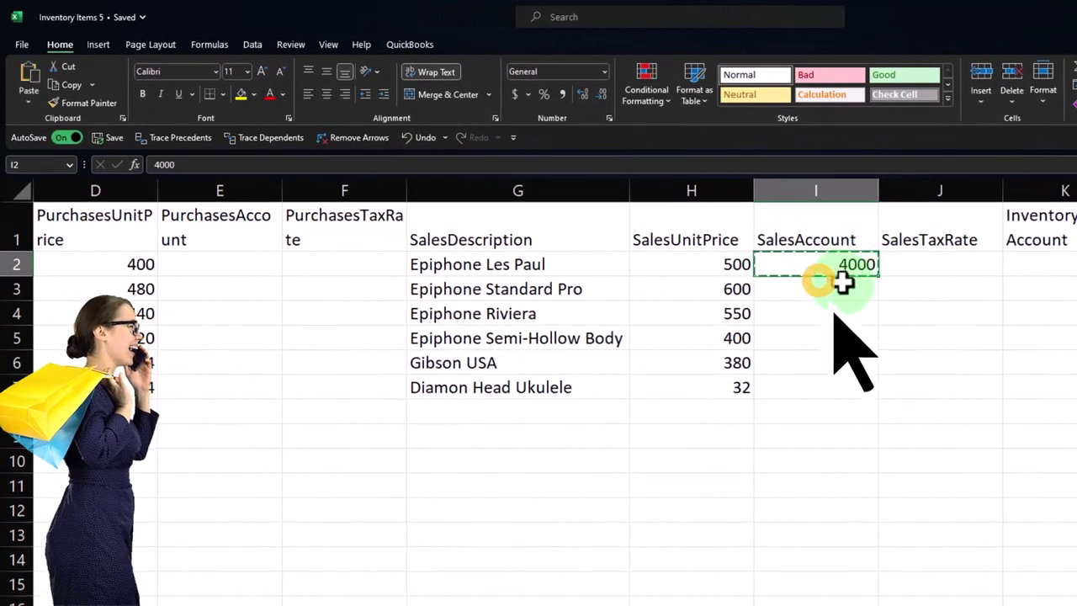
{"action": "mouse_move", "coordinate": [816, 276]}
{"action": "left_mouse_down"}
{"action": "mouse_move", "coordinate": [806, 309]}
{"action": "mouse_move", "coordinate": [813, 367]}
{"action": "left_mouse_up"}
{"action": "key", "text": "ctrl+v"}
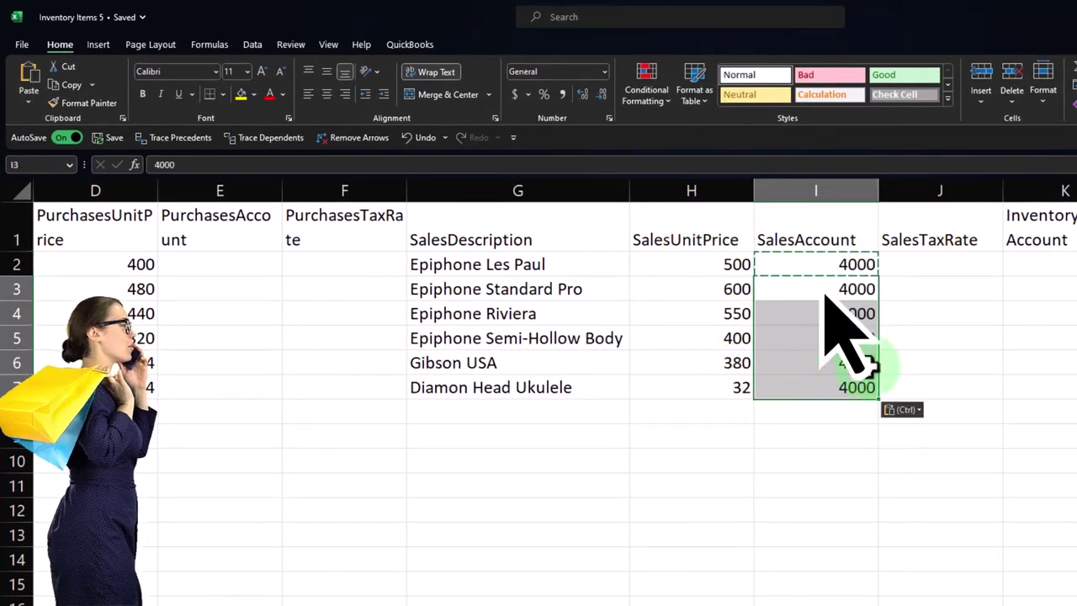
Step: Leave SalesTaxRate empty and look up the Inventory Asset code among the asset accounts in Xero's chart of accounts
{"action": "left_click", "coordinate": [935, 268]}
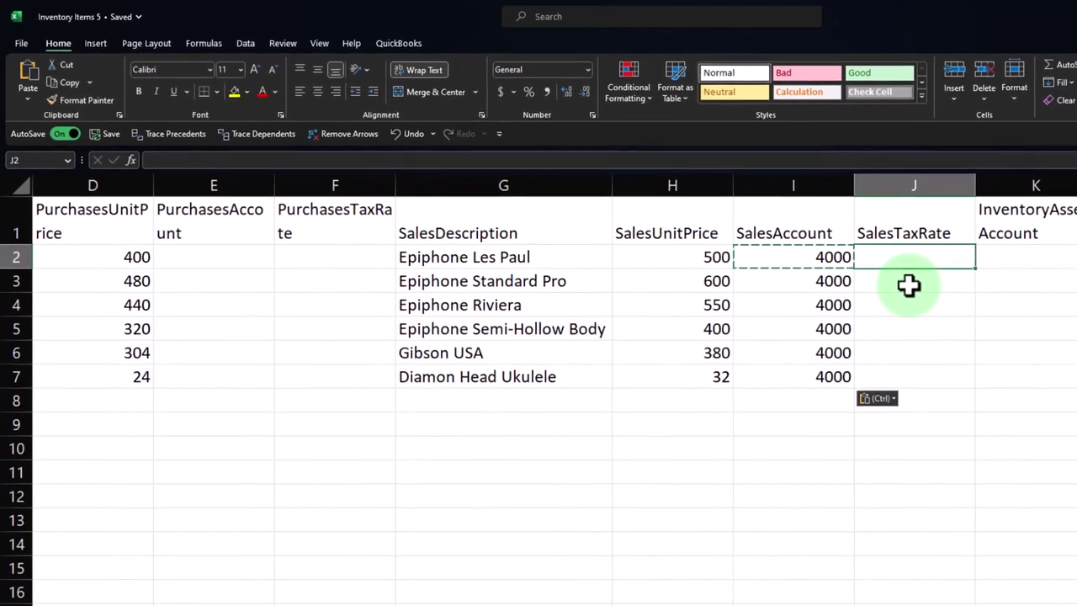
{"action": "key", "text": "Right"}
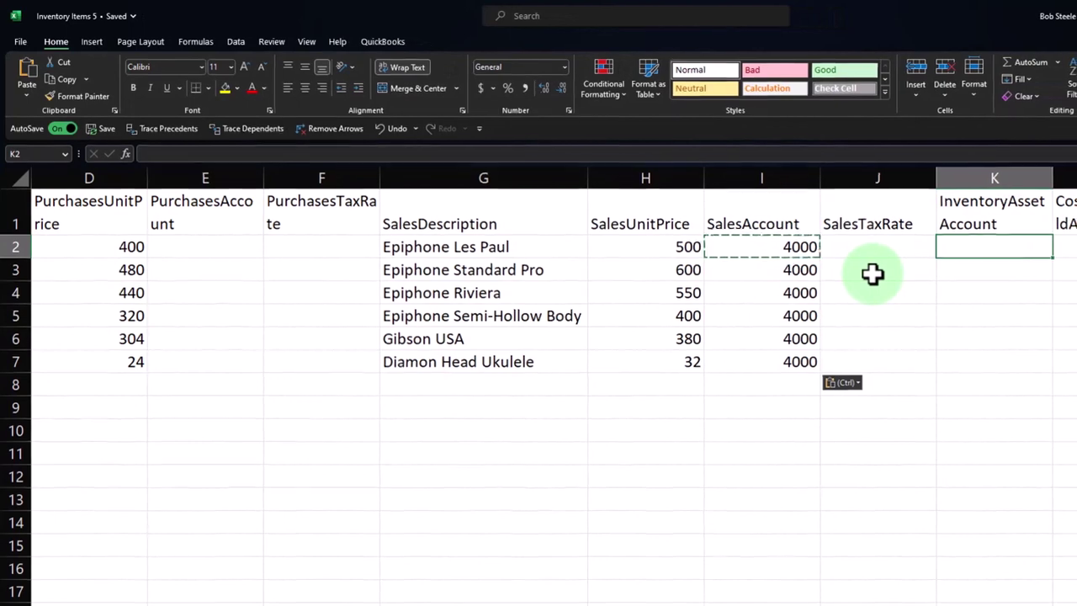
{"action": "mouse_move", "coordinate": [731, 589]}
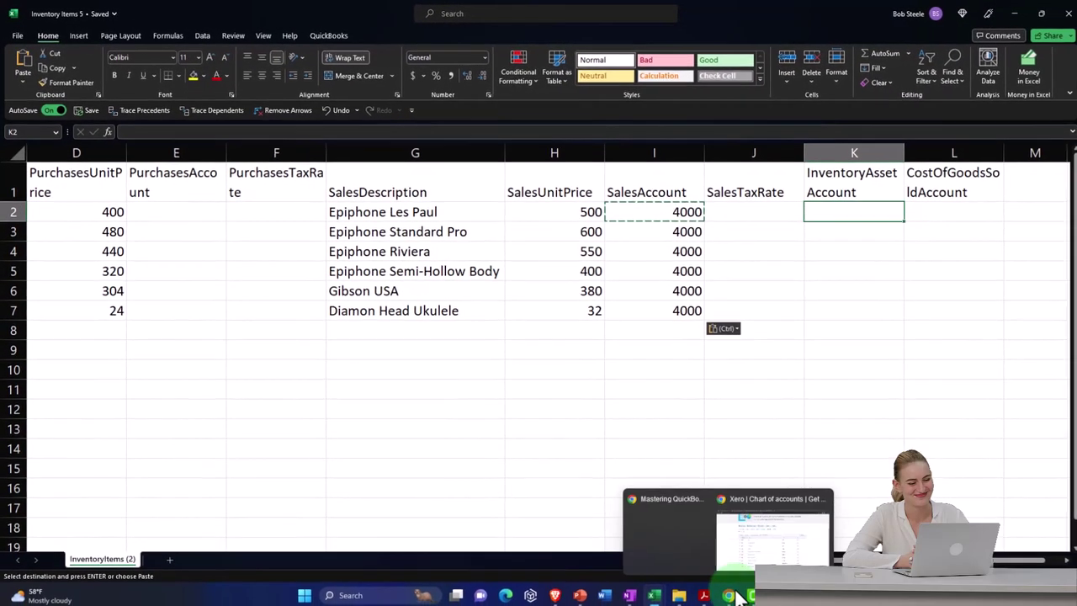
{"action": "left_click", "coordinate": [729, 562]}
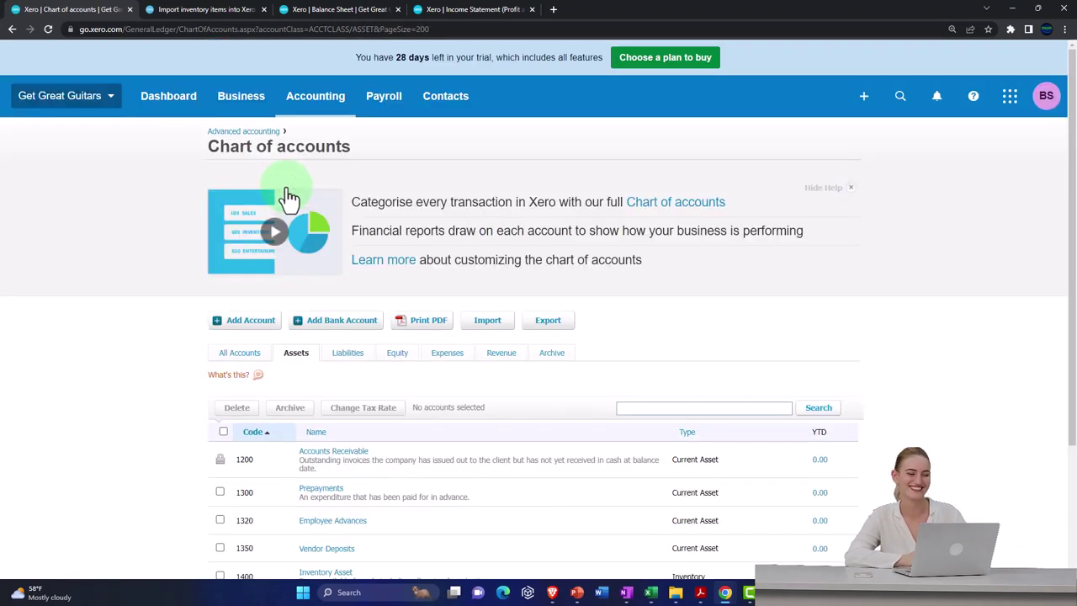
{"action": "scroll", "coordinate": [161, 301], "scroll_direction": "down", "scroll_amount": 2}
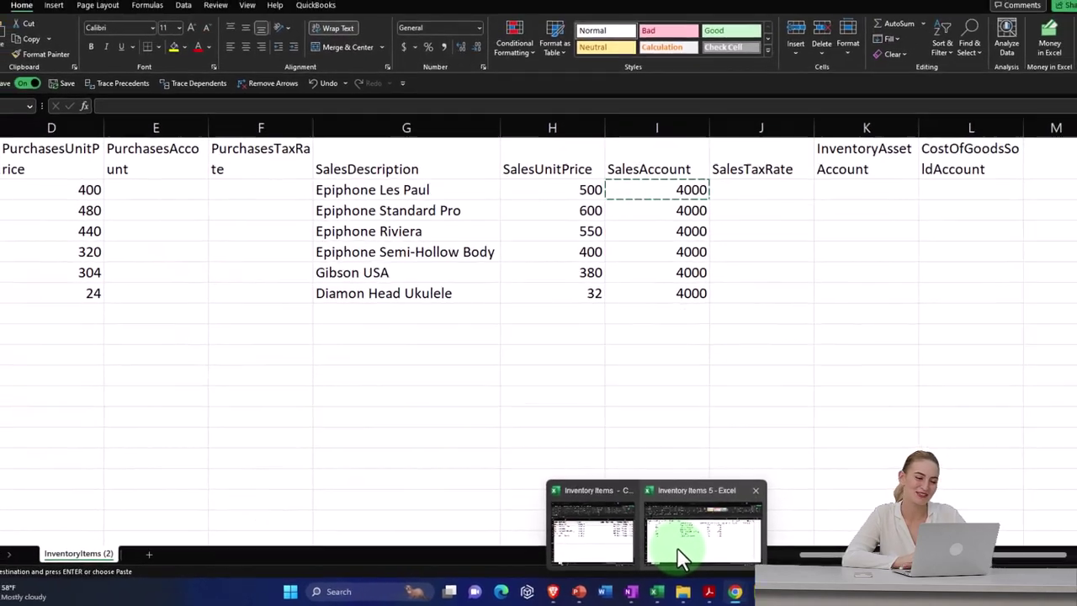
Step: Return to the Inventory Items 5 workbook and fill the InventoryAssetAccount column K2:K7 with account code 1400
{"action": "left_click", "coordinate": [678, 563]}
{"action": "type", "text": "1400"}
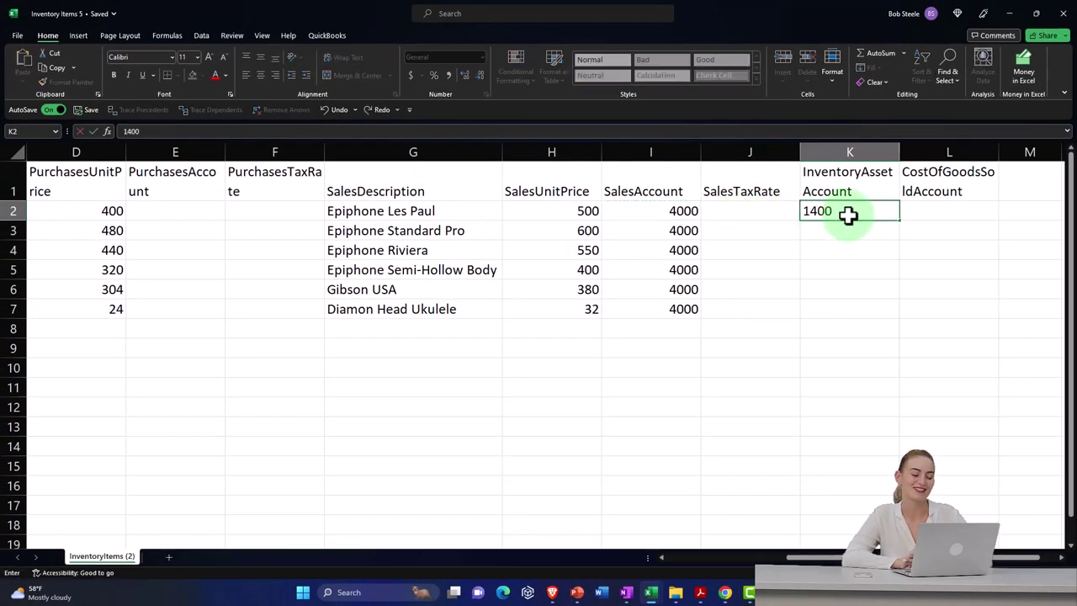
{"action": "key", "text": "Return"}
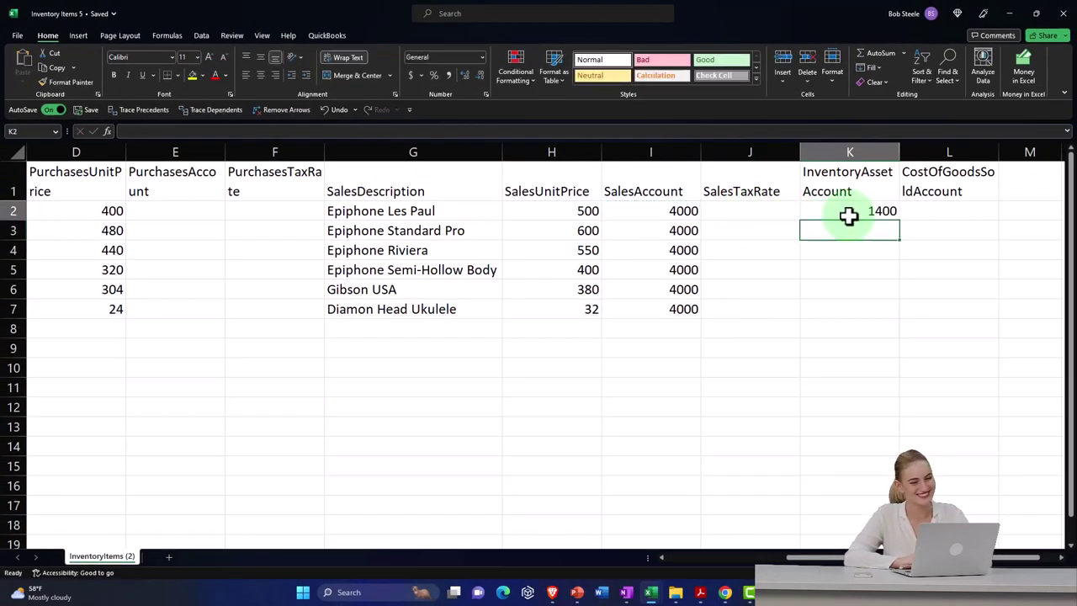
{"action": "left_click_drag", "start_coordinate": [841, 234], "coordinate": [841, 303]}
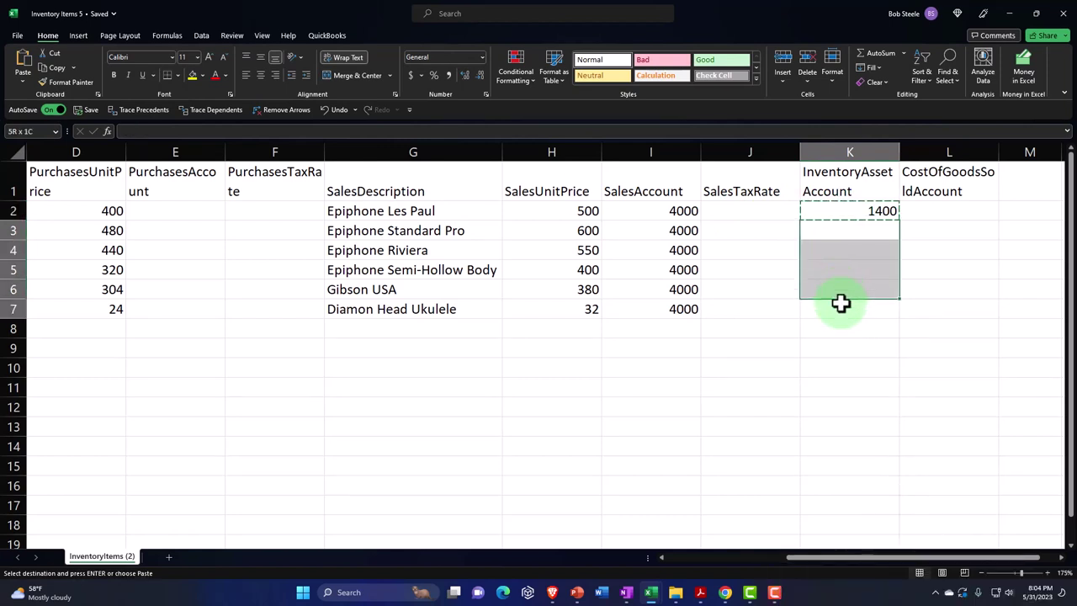
Step: Switch to Xero's chart of accounts and look up the Cost of Goods Sold code among the expense accounts
{"action": "left_click", "coordinate": [943, 213]}
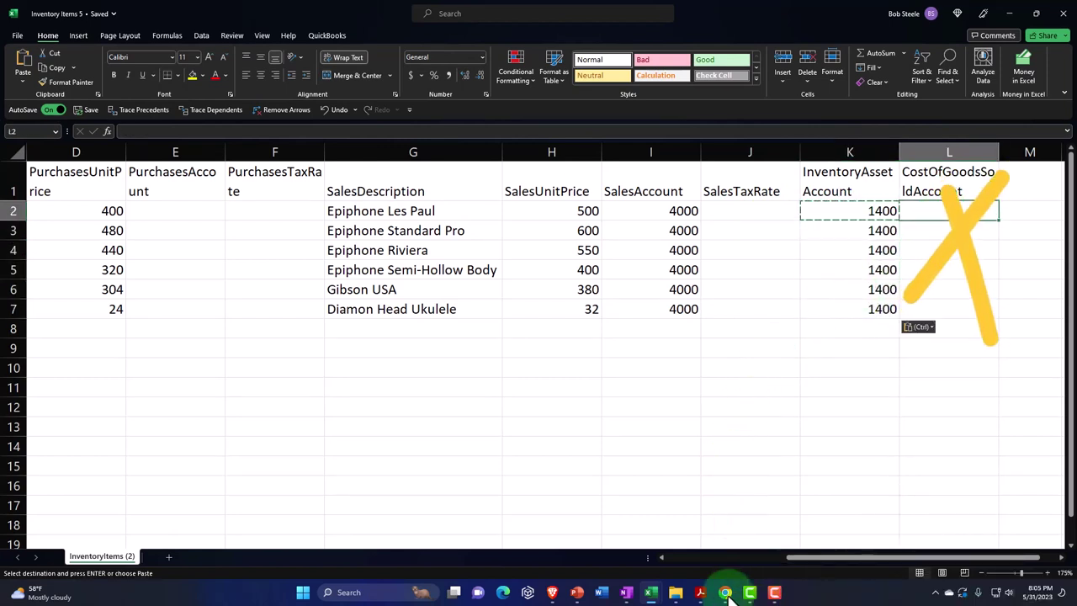
{"action": "mouse_move", "coordinate": [725, 593]}
{"action": "left_click", "coordinate": [738, 544]}
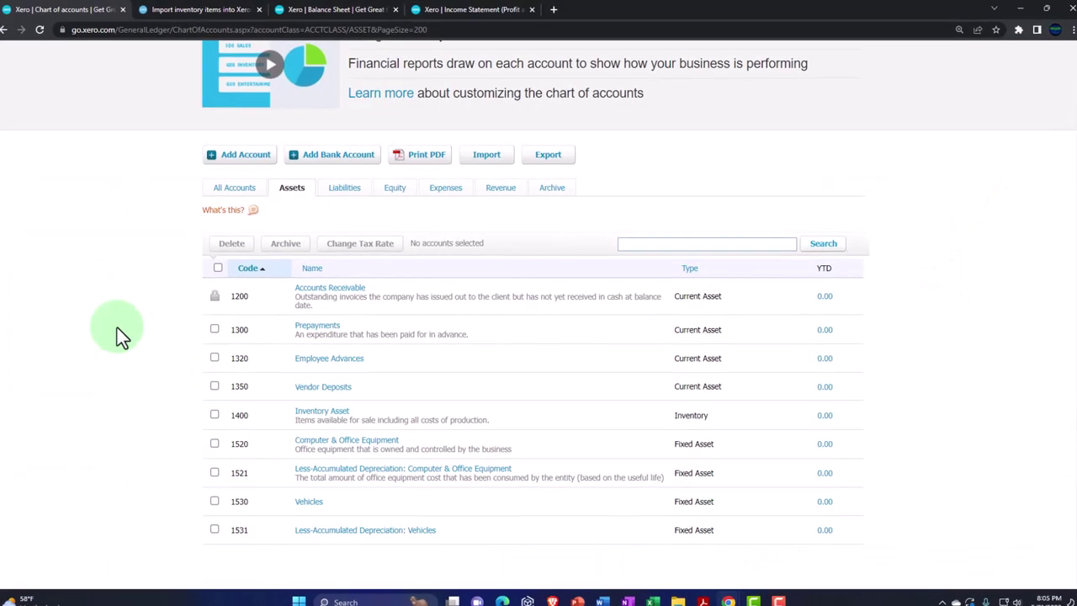
{"action": "scroll", "coordinate": [76, 370], "scroll_direction": "up", "scroll_amount": 3}
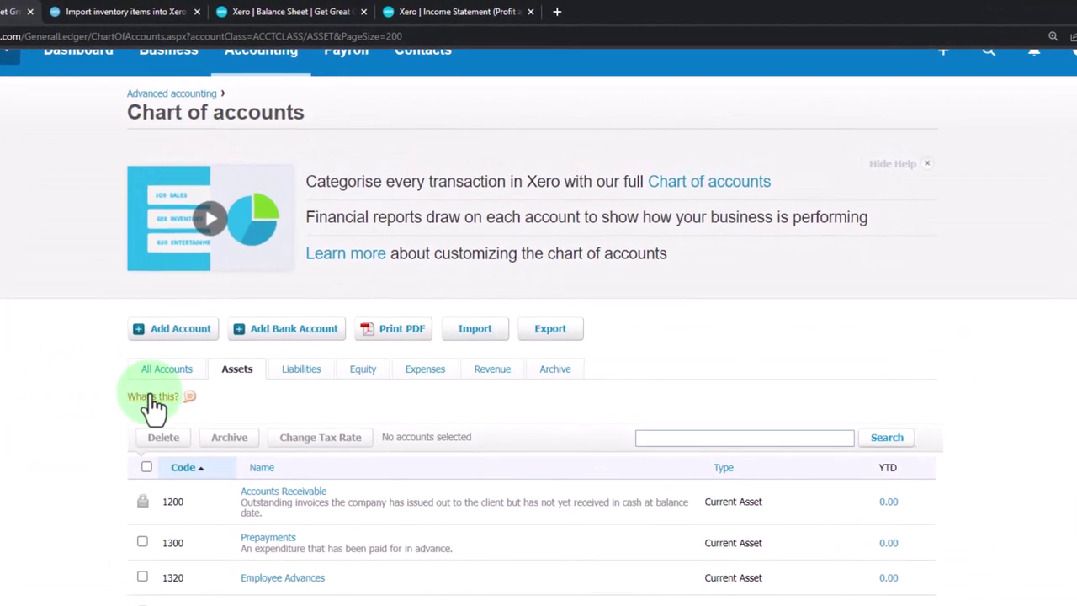
{"action": "left_click", "coordinate": [421, 370]}
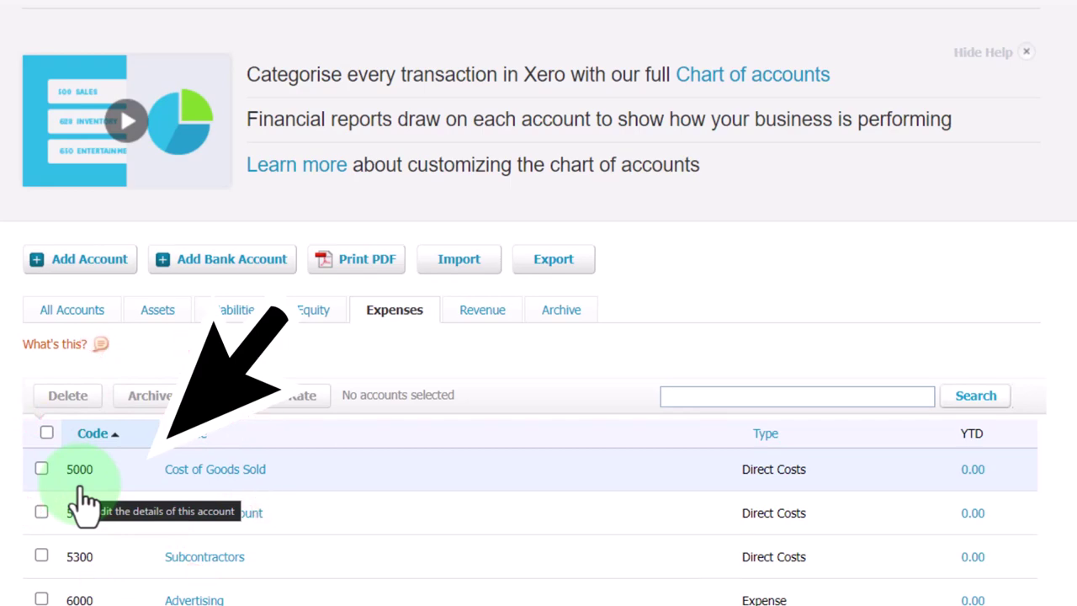
Step: Return to the Inventory Items 5 workbook and fill the CostOfGoodsSoldAccount column L2:L7 with account code 5000
{"action": "mouse_move", "coordinate": [665, 593]}
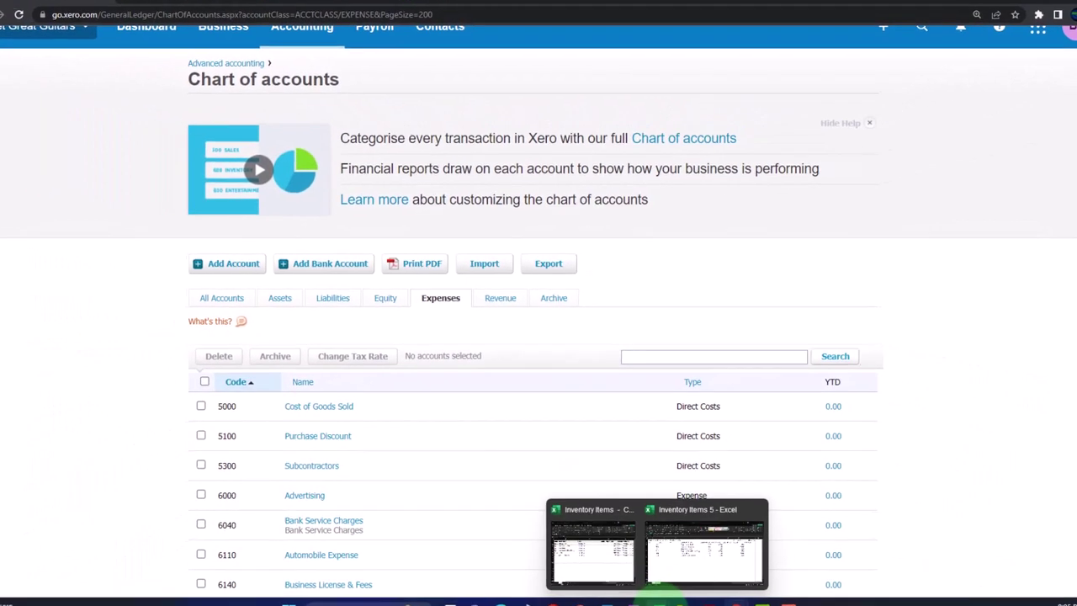
{"action": "left_click", "coordinate": [678, 565]}
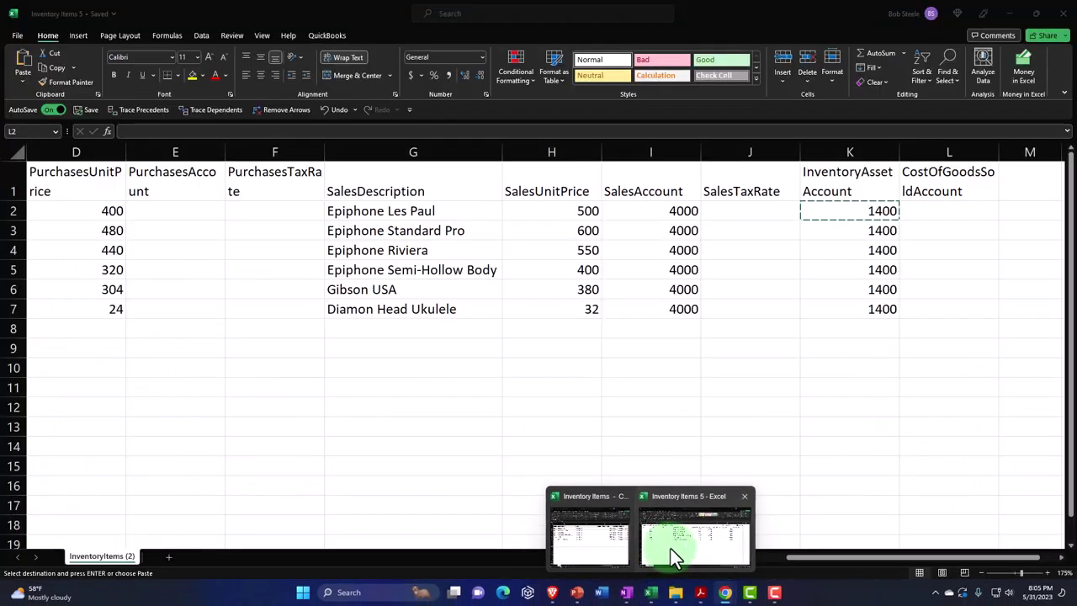
{"action": "type", "text": "5000"}
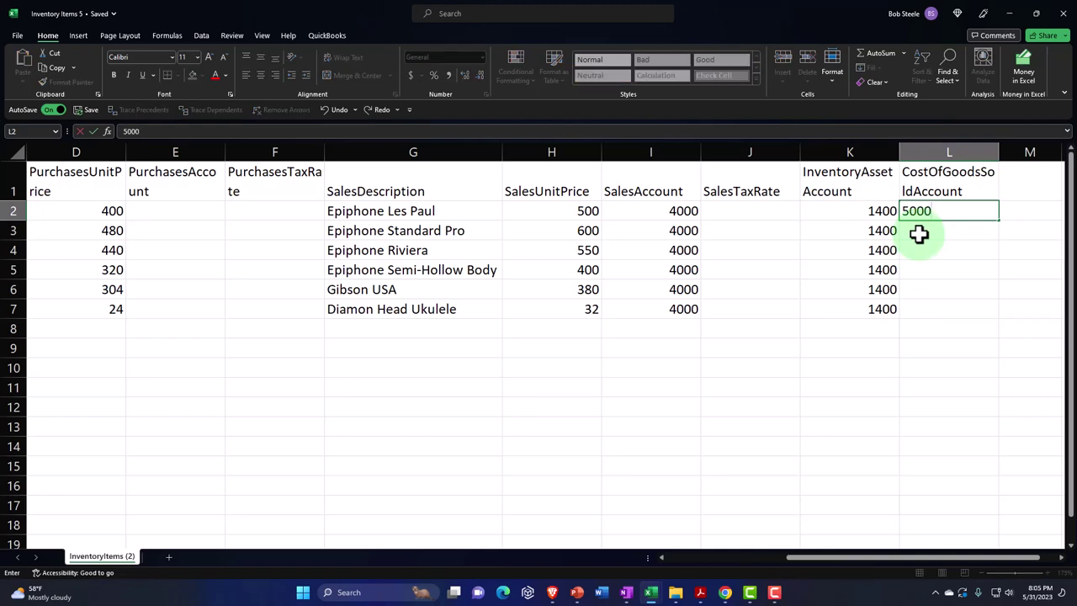
{"action": "key", "text": "Return"}
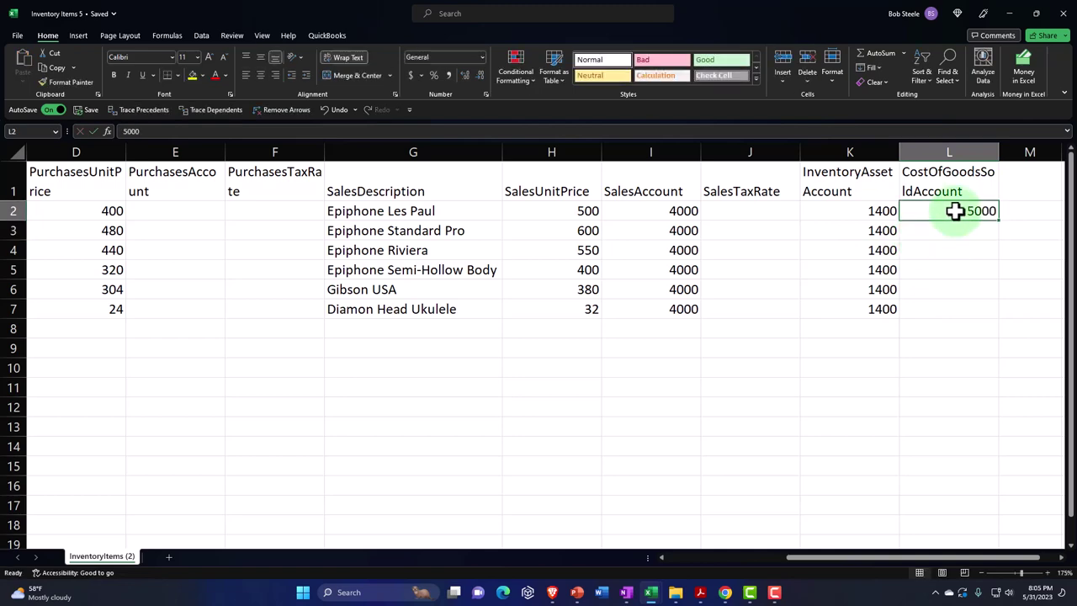
{"action": "left_click_drag", "start_coordinate": [953, 232], "coordinate": [953, 290]}
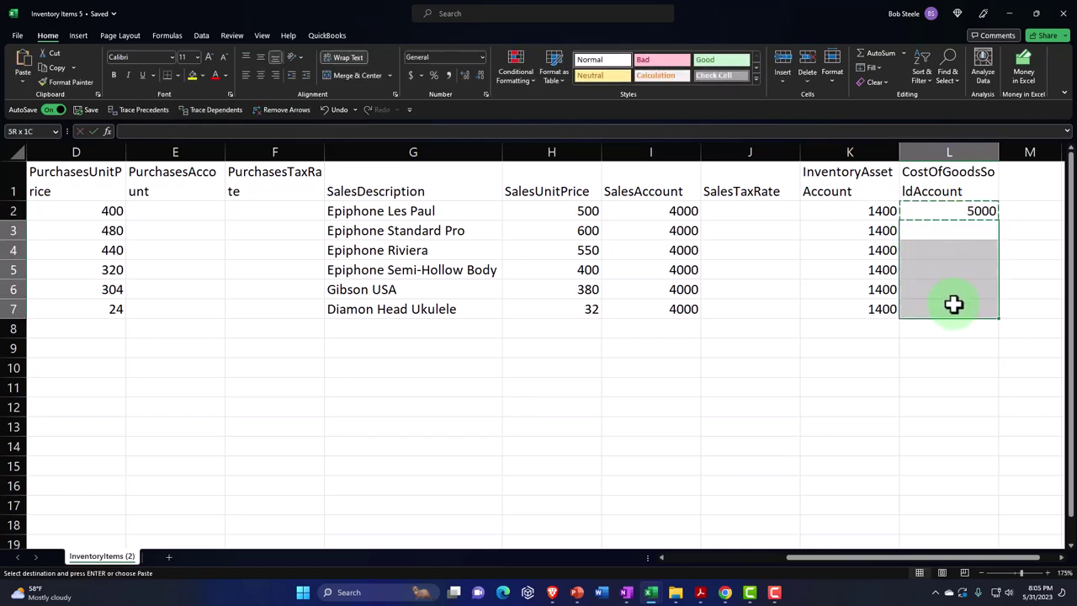
{"action": "key", "text": "ctrl+v"}
{"action": "left_click", "coordinate": [930, 251]}
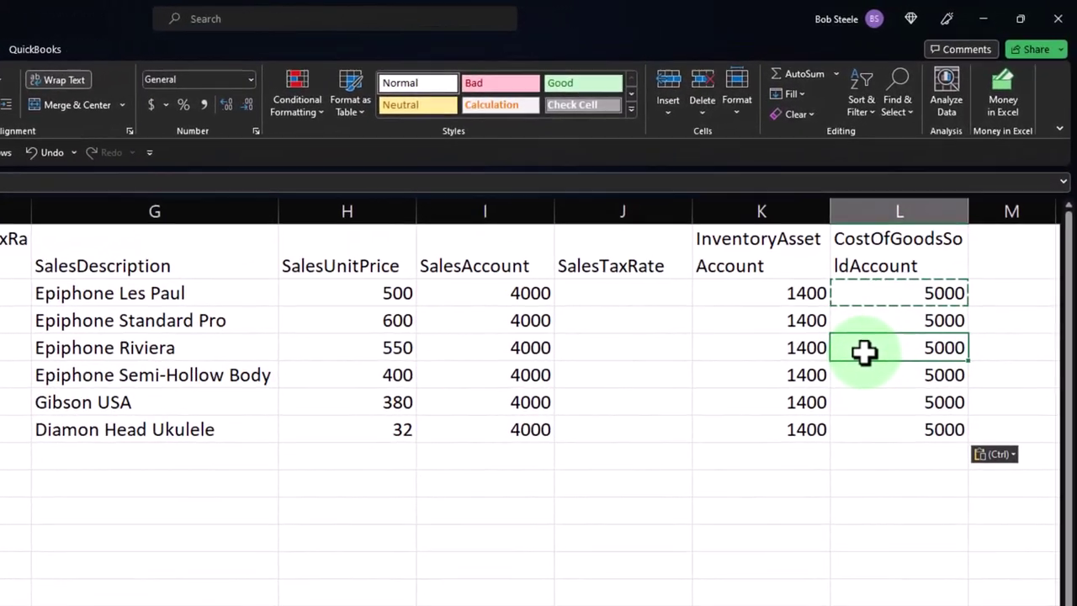
Step: Go back to the ItemCode column in row 4 and save the Inventory Items 5 workbook
{"action": "key", "text": "Left"}
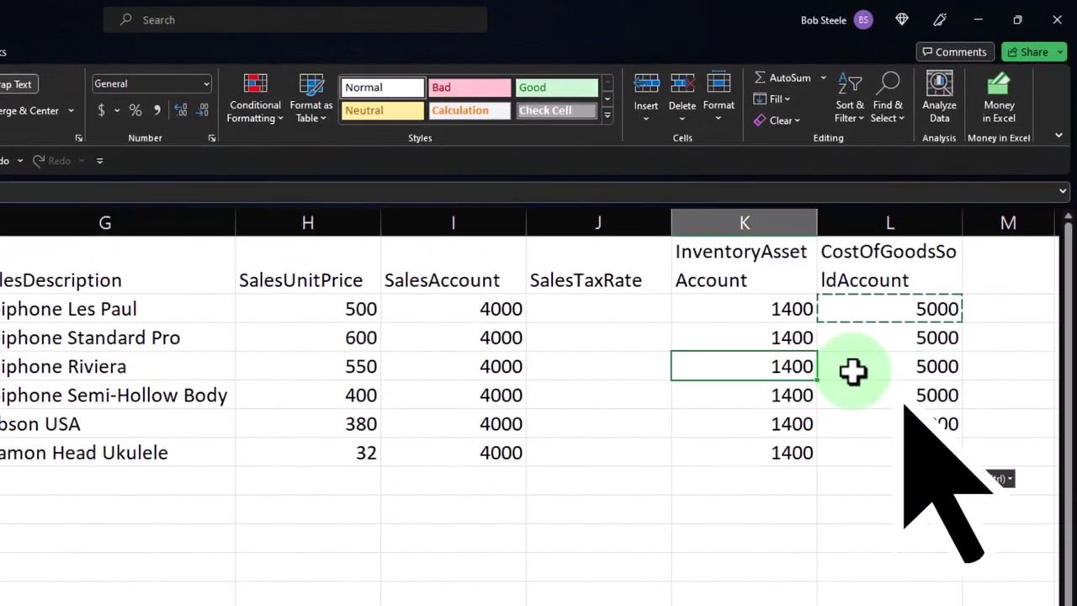
{"action": "key", "text": "Left"}
{"action": "key", "text": "Left"}
{"action": "key", "text": "Left"}
{"action": "key", "text": "Left"}
{"action": "key", "text": "Left"}
{"action": "key", "text": "Left"}
{"action": "key", "text": "Left"}
{"action": "key", "text": "Left"}
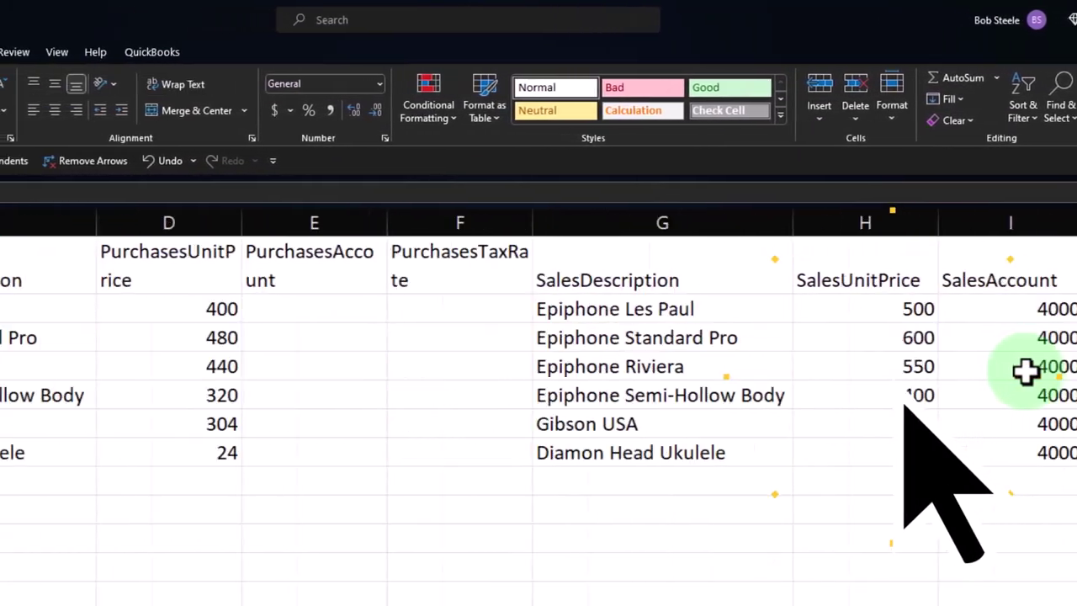
{"action": "key", "text": "Left"}
{"action": "key", "text": "Left"}
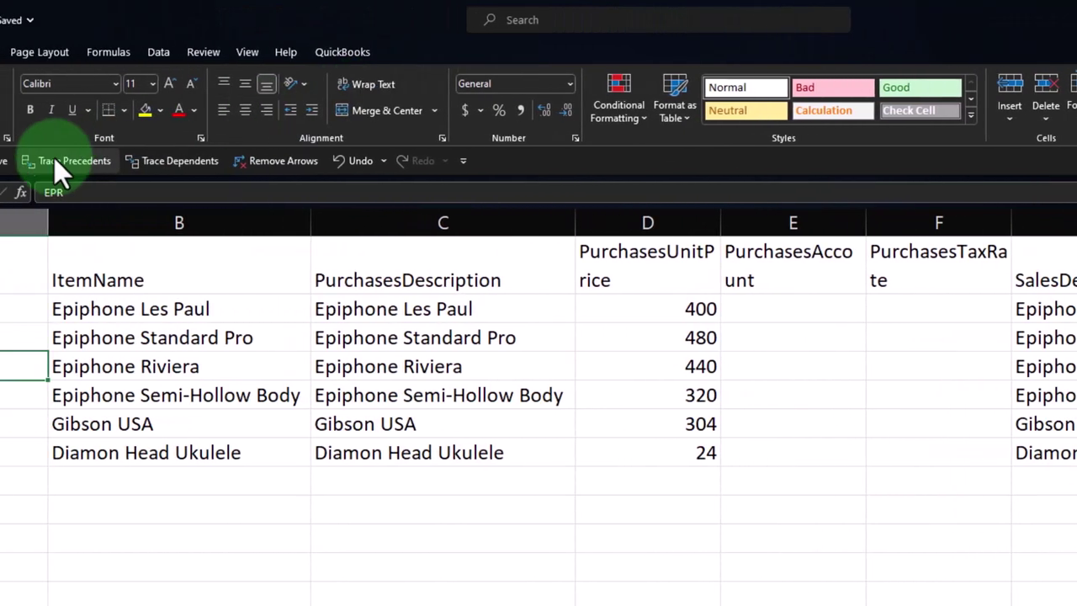
{"action": "left_click", "coordinate": [80, 161]}
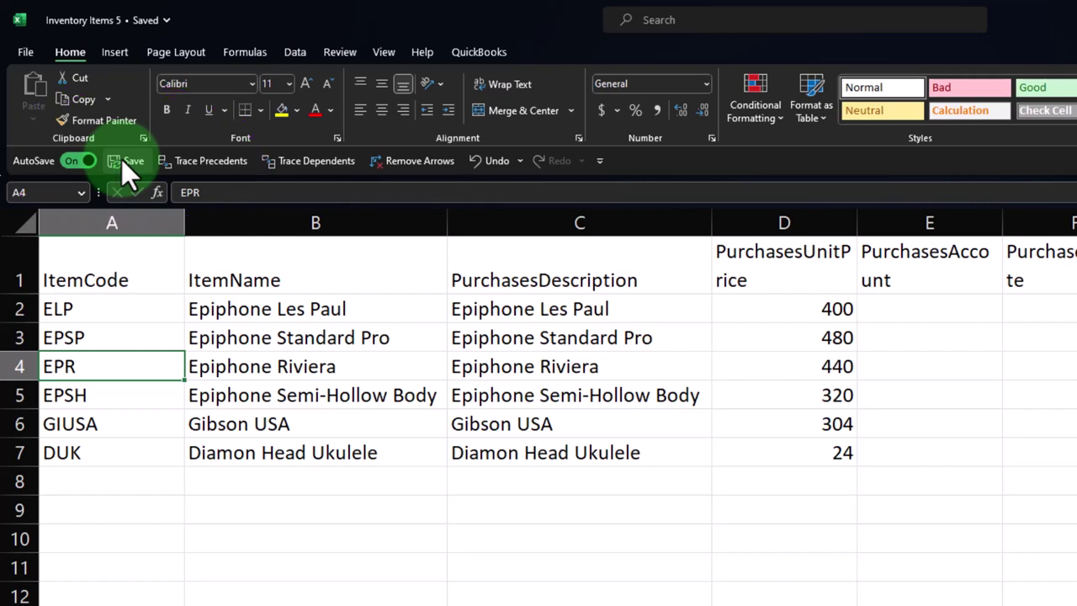
Step: Review the filled import template along row 4, from ItemCode through CostOfGoodsSoldAccount and back
{"action": "key", "text": "Right"}
{"action": "key", "text": "Right"}
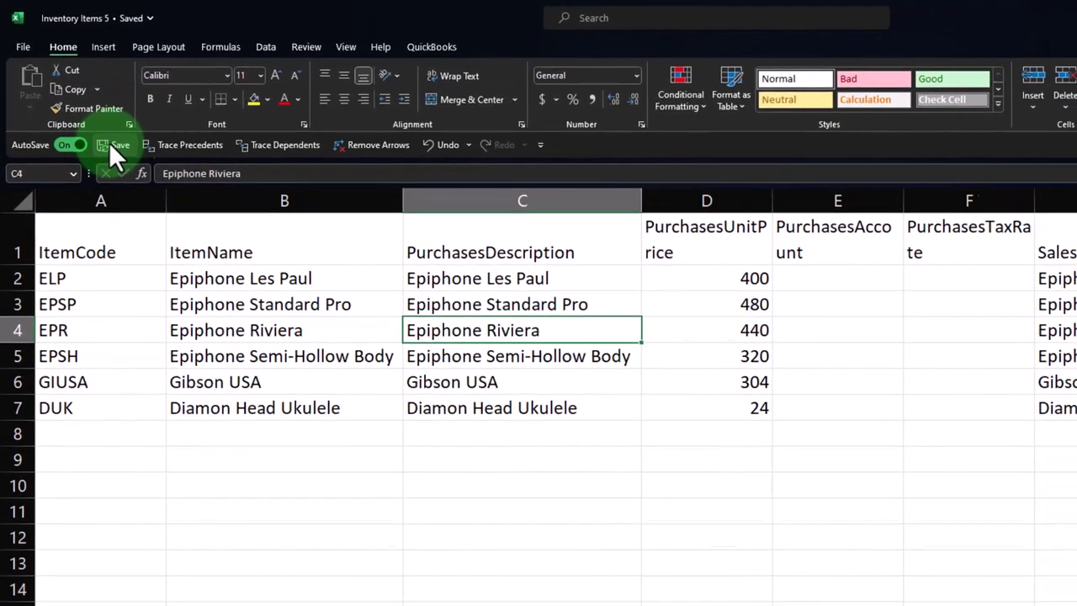
{"action": "key", "text": "Right"}
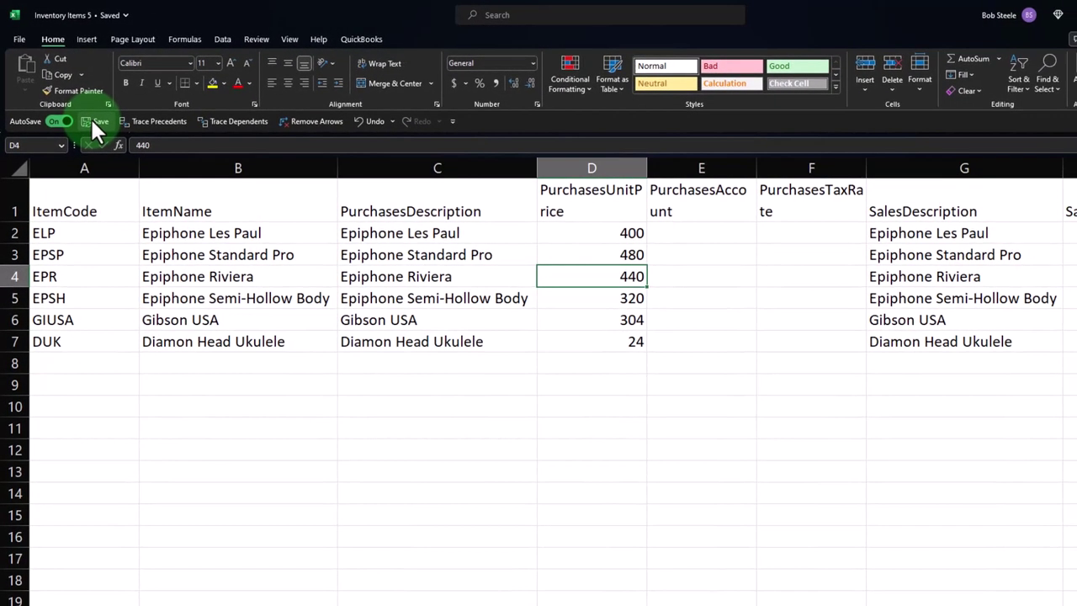
{"action": "key", "text": "Right"}
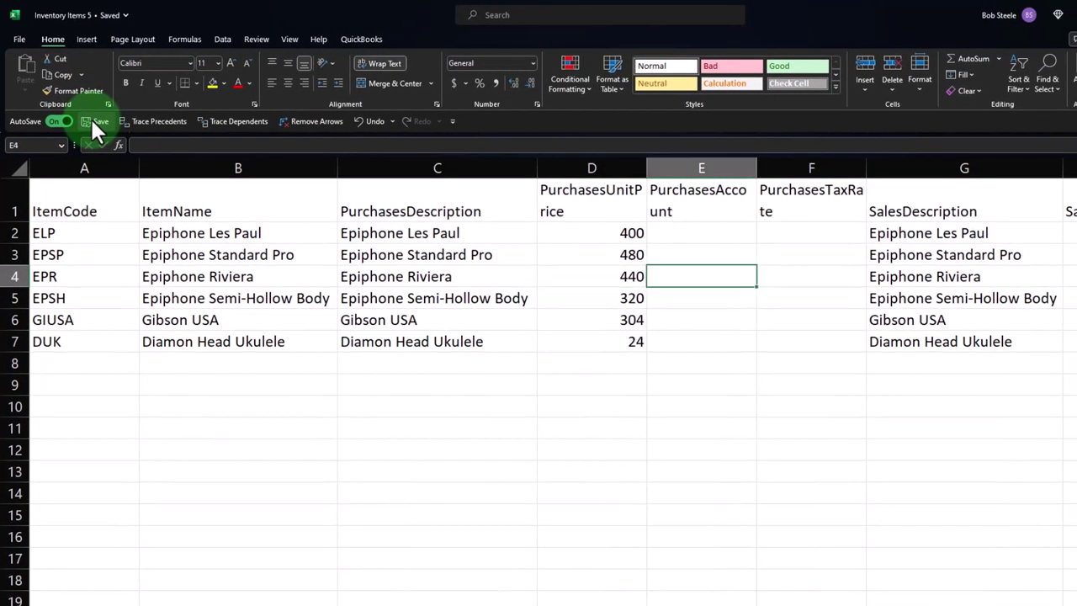
{"action": "key", "text": "Right"}
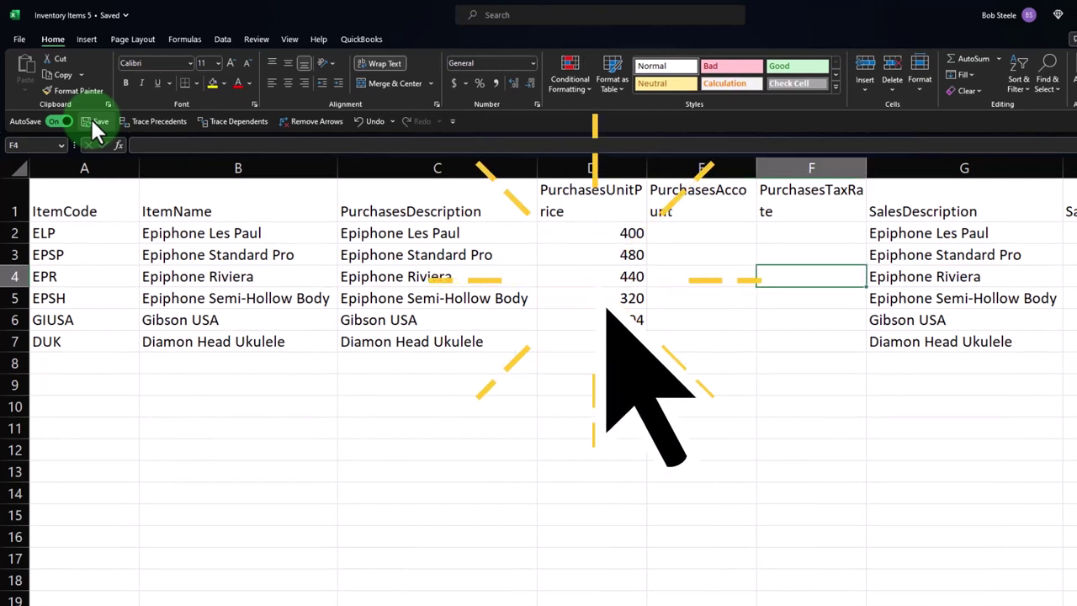
{"action": "key", "text": "Right"}
{"action": "key", "text": "Right"}
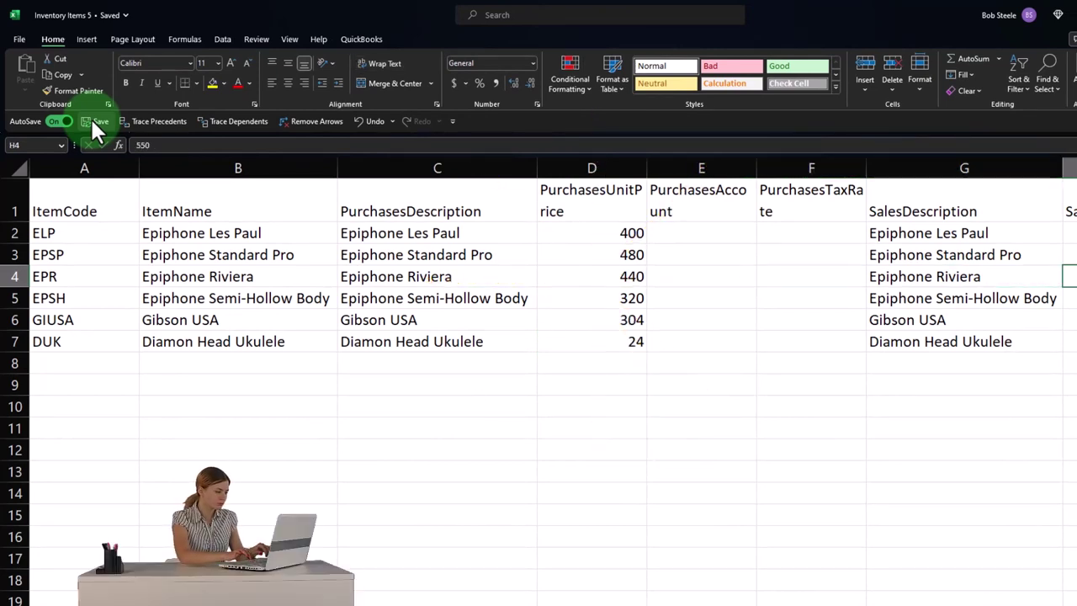
{"action": "key", "text": "Right"}
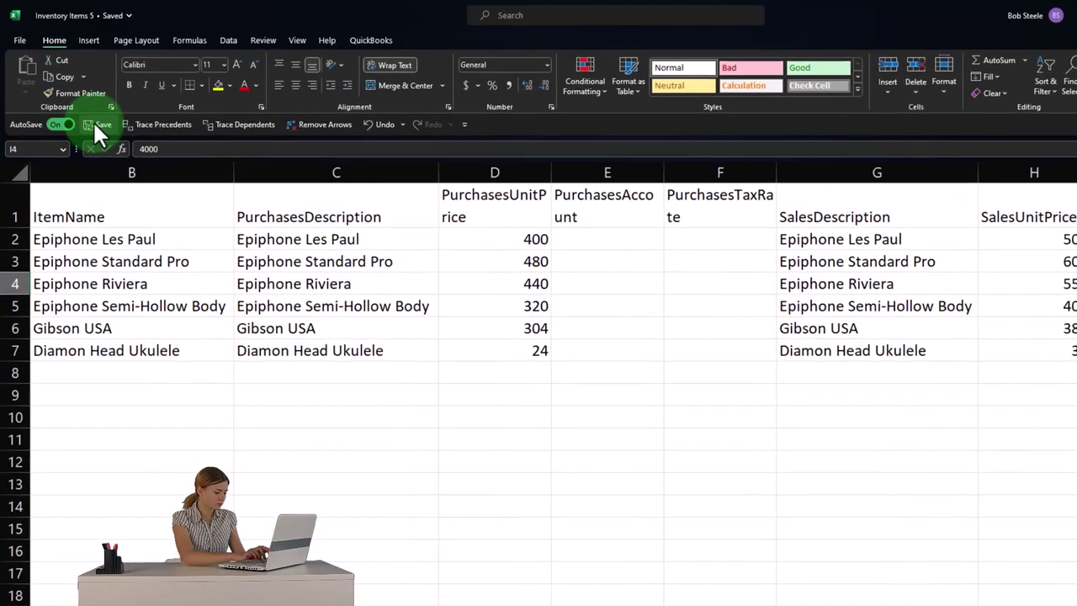
{"action": "key", "text": "Right"}
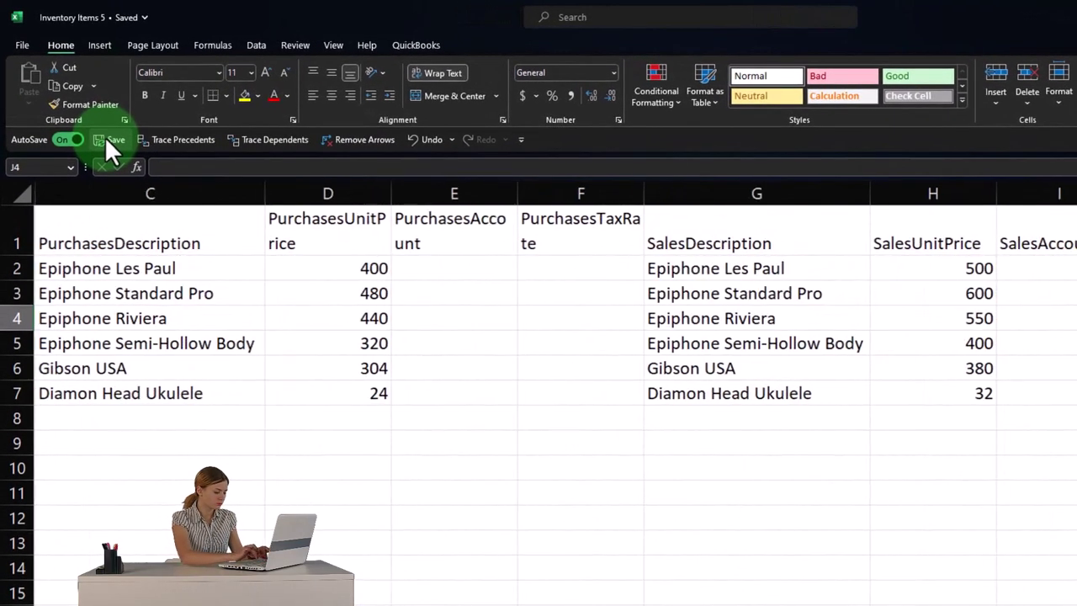
{"action": "key", "text": "Right"}
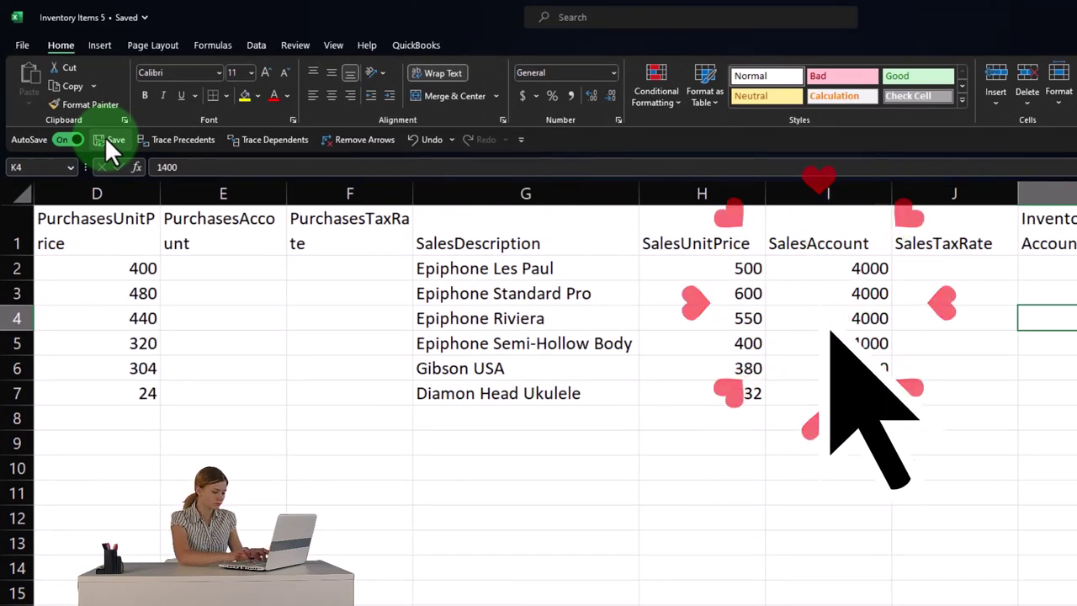
{"action": "key", "text": "Right"}
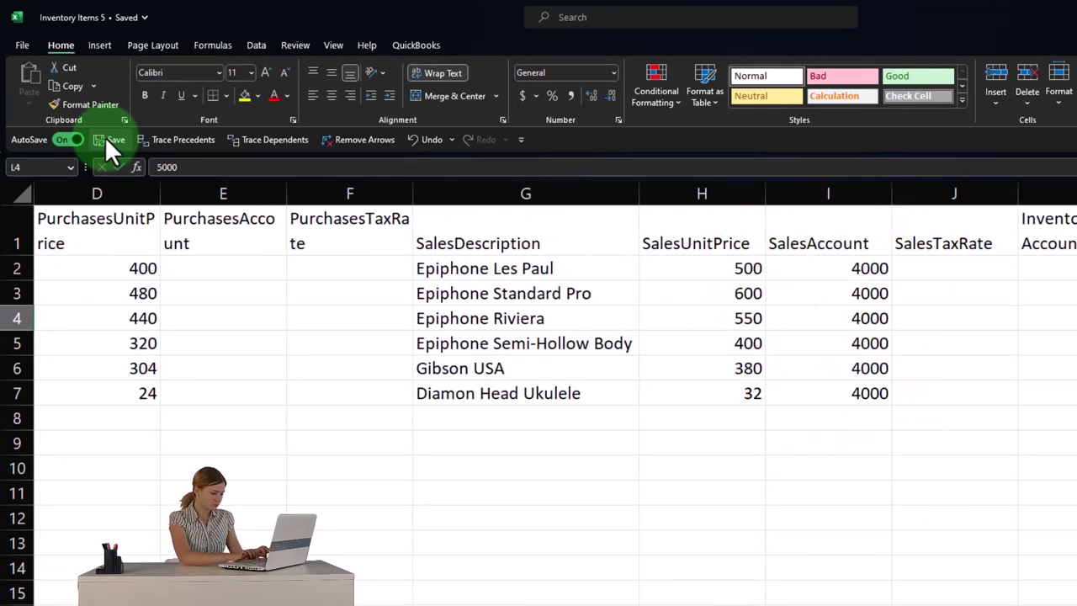
{"action": "key", "text": "Left"}
{"action": "key", "text": "Left"}
{"action": "key", "text": "Left"}
{"action": "key", "text": "Left"}
{"action": "key", "text": "Left"}
{"action": "key", "text": "Left"}
{"action": "key", "text": "Left"}
{"action": "key", "text": "Left"}
{"action": "key", "text": "Left"}
{"action": "key", "text": "Left"}
{"action": "key", "text": "Left"}
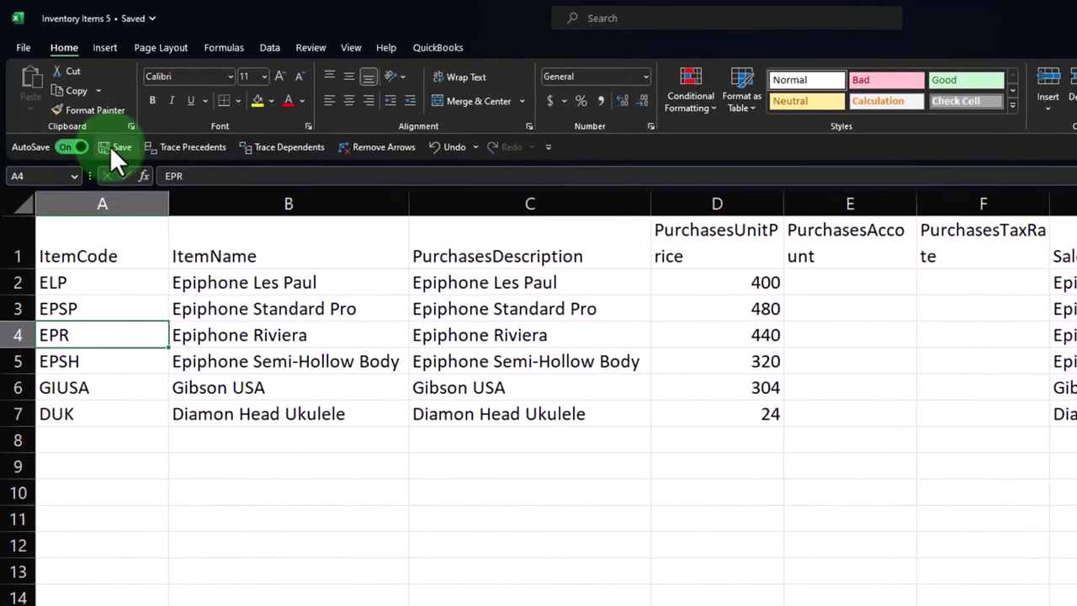
Step: Save a copy named Inventory Items 5 as CSV UTF-8 (Comma delimited) in Xero New Company Files, and permanently suppress the AutoSave notice
{"action": "left_click", "coordinate": [32, 46]}
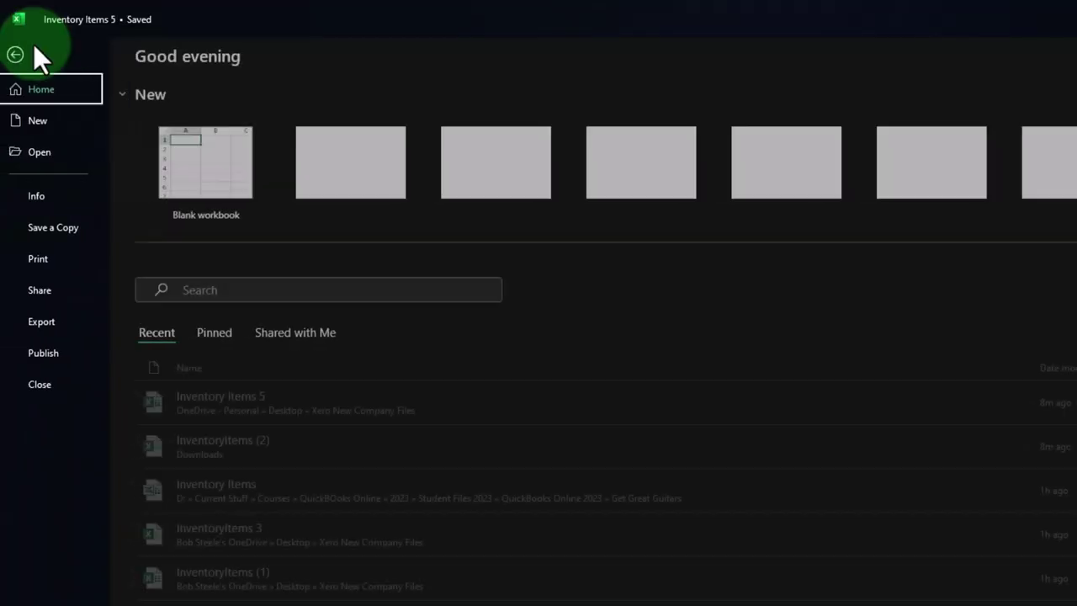
{"action": "left_click", "coordinate": [64, 224]}
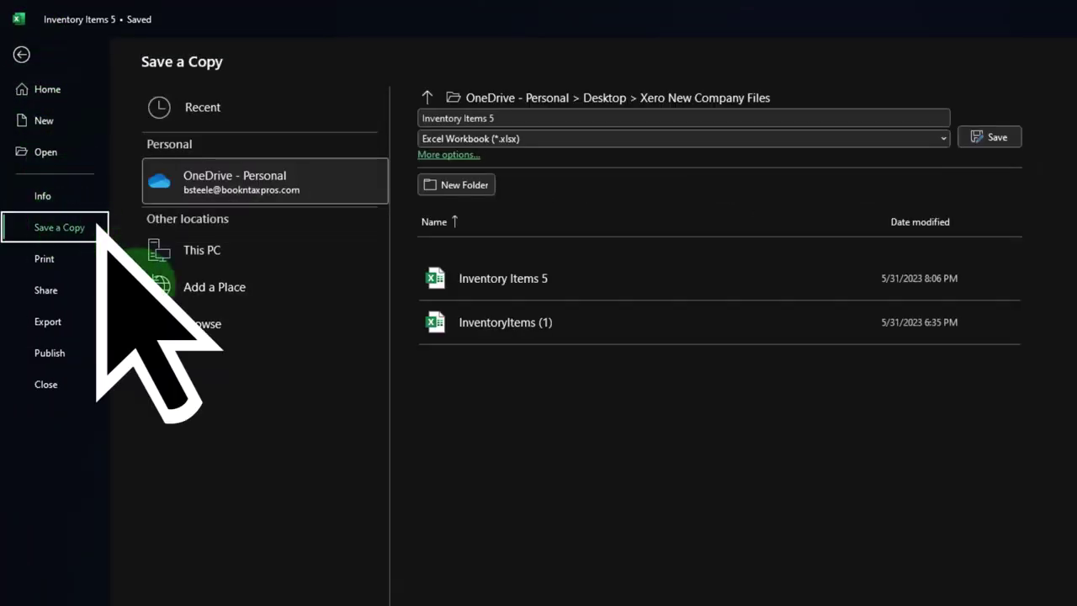
{"action": "left_click", "coordinate": [202, 324]}
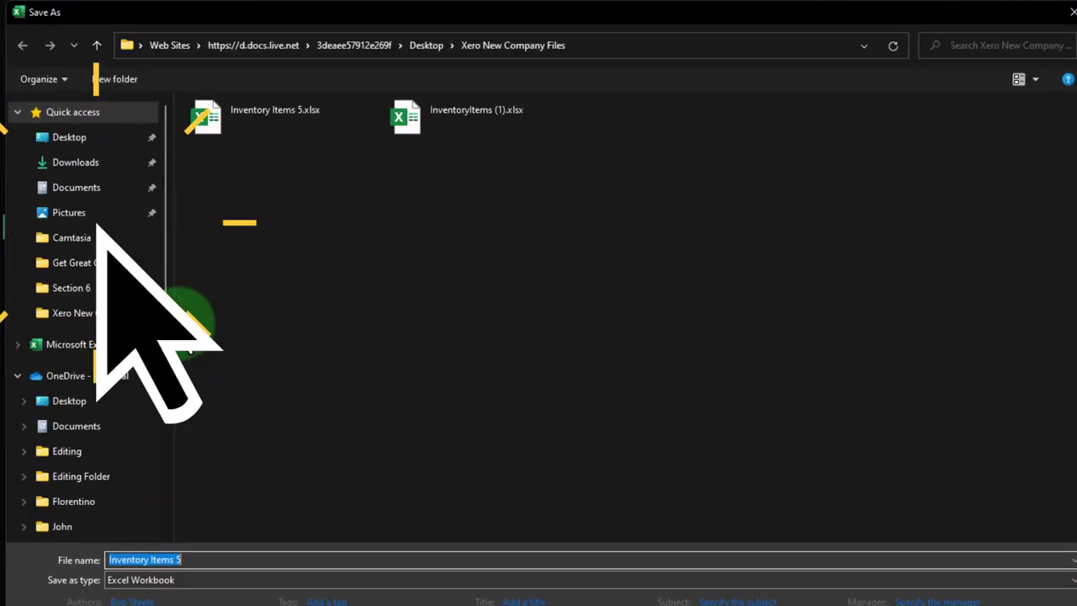
{"action": "left_click", "coordinate": [219, 581]}
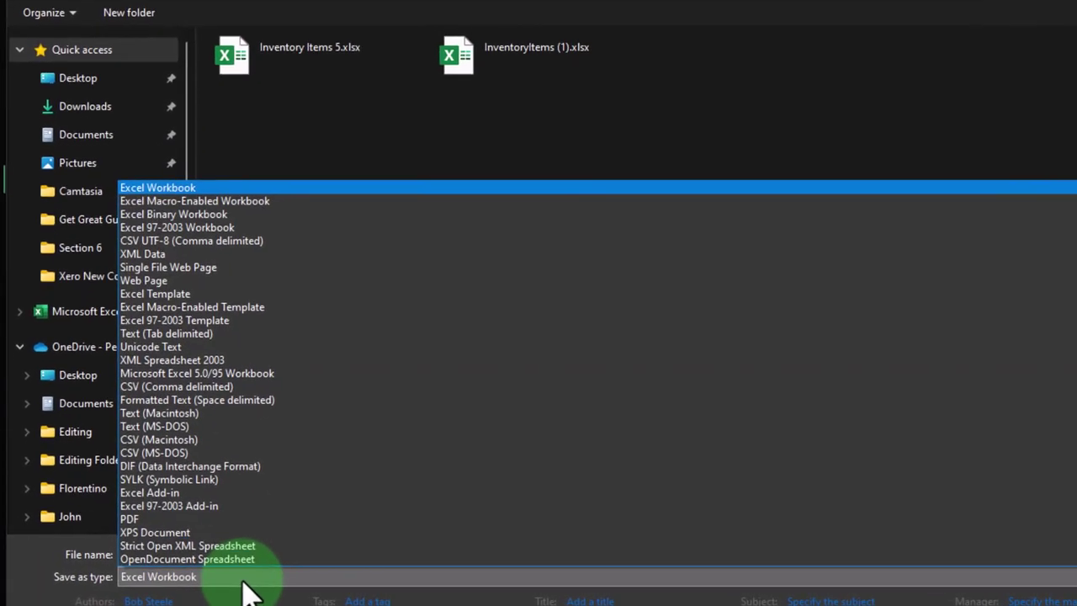
{"action": "left_click", "coordinate": [242, 182]}
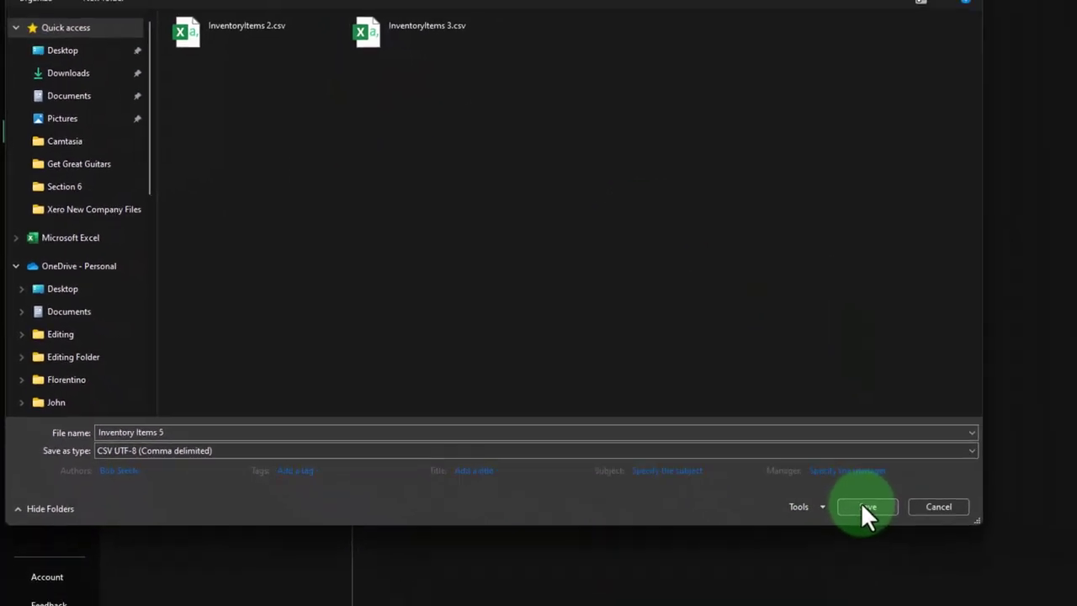
{"action": "left_click", "coordinate": [868, 507]}
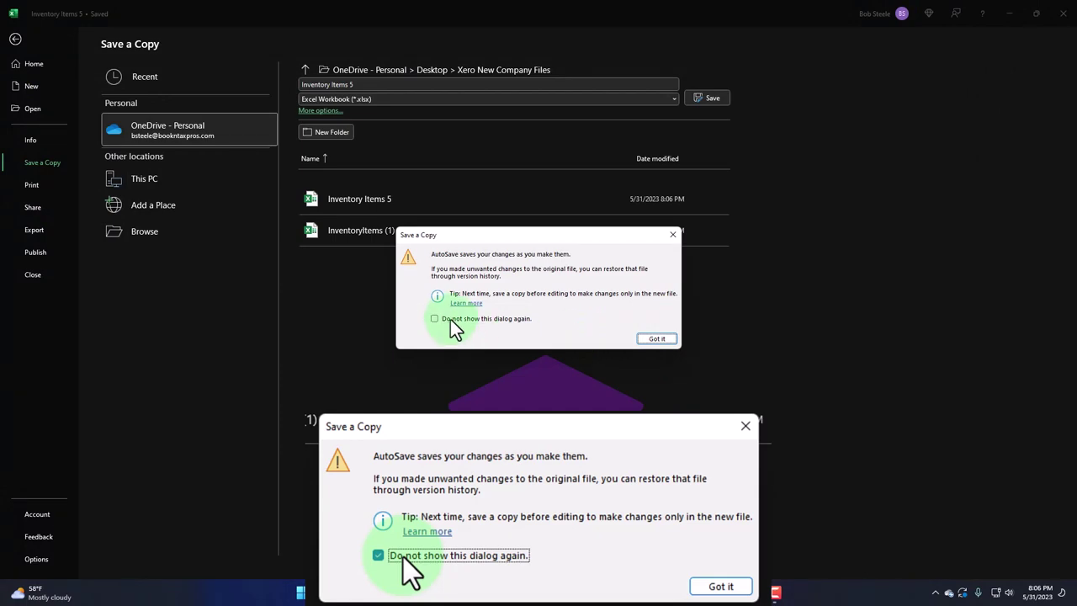
{"action": "left_click", "coordinate": [435, 318]}
{"action": "left_click", "coordinate": [656, 338]}
Step: Switch to the Xero New Company Files folder, locate the Inventory Items 5 CSV file and try to open it
{"action": "mouse_move", "coordinate": [676, 593]}
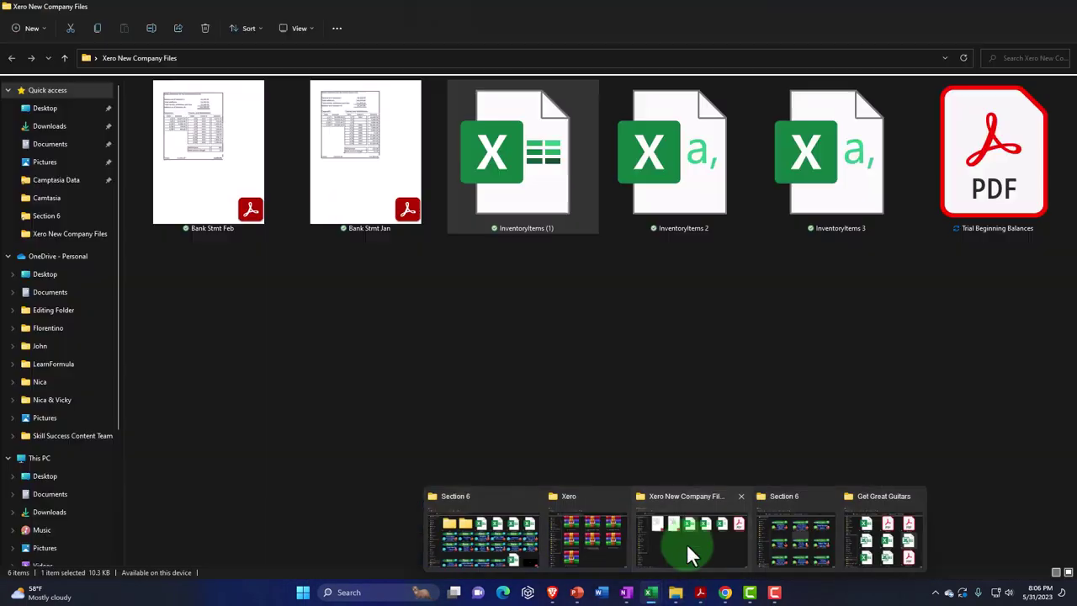
{"action": "left_click", "coordinate": [686, 544]}
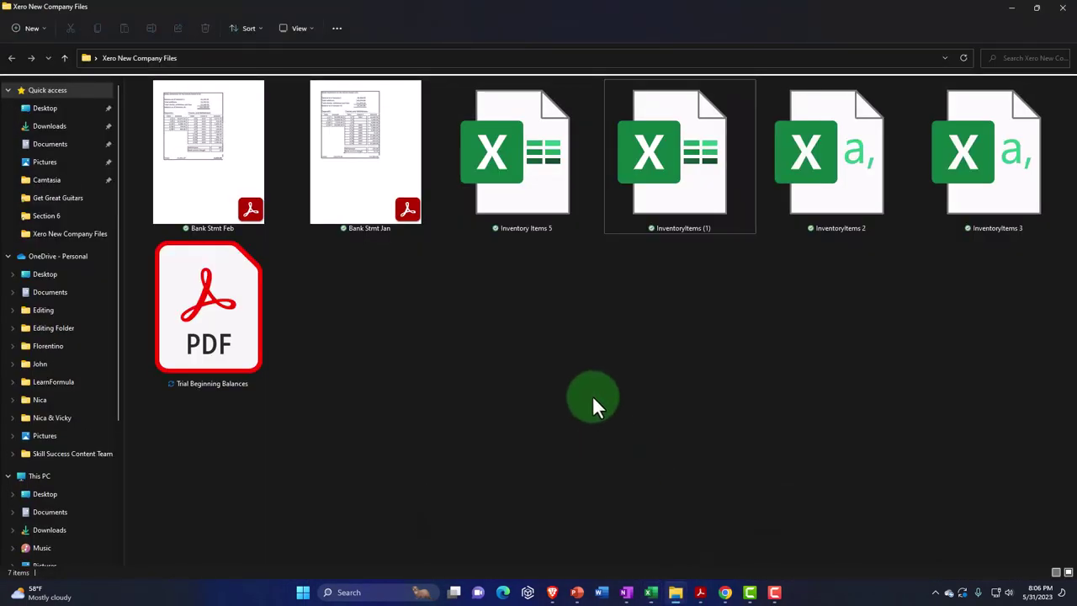
{"action": "left_click", "coordinate": [534, 212]}
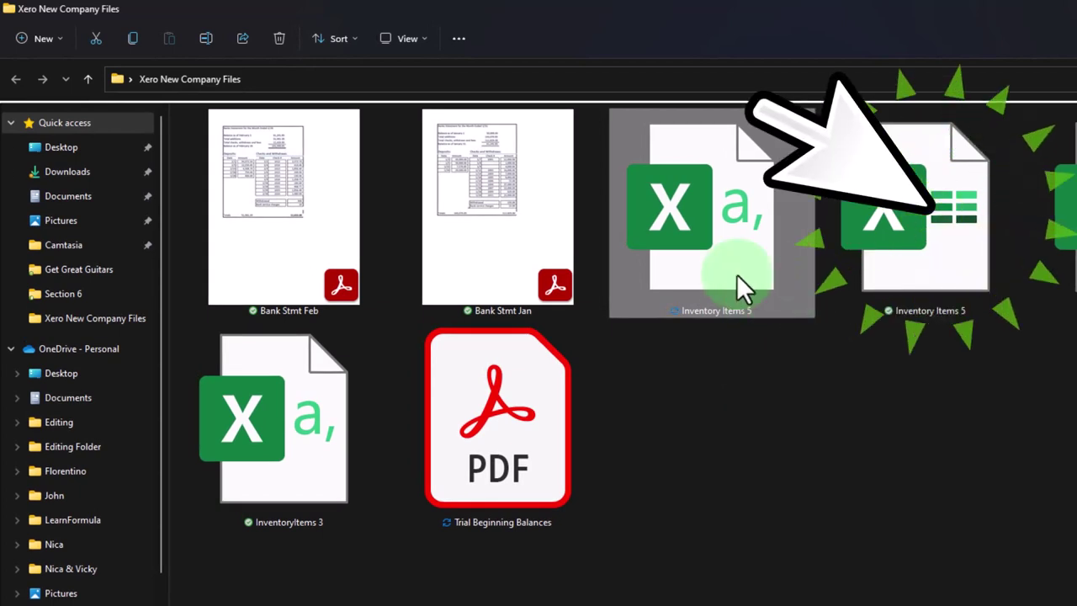
{"action": "double_click", "coordinate": [736, 274]}
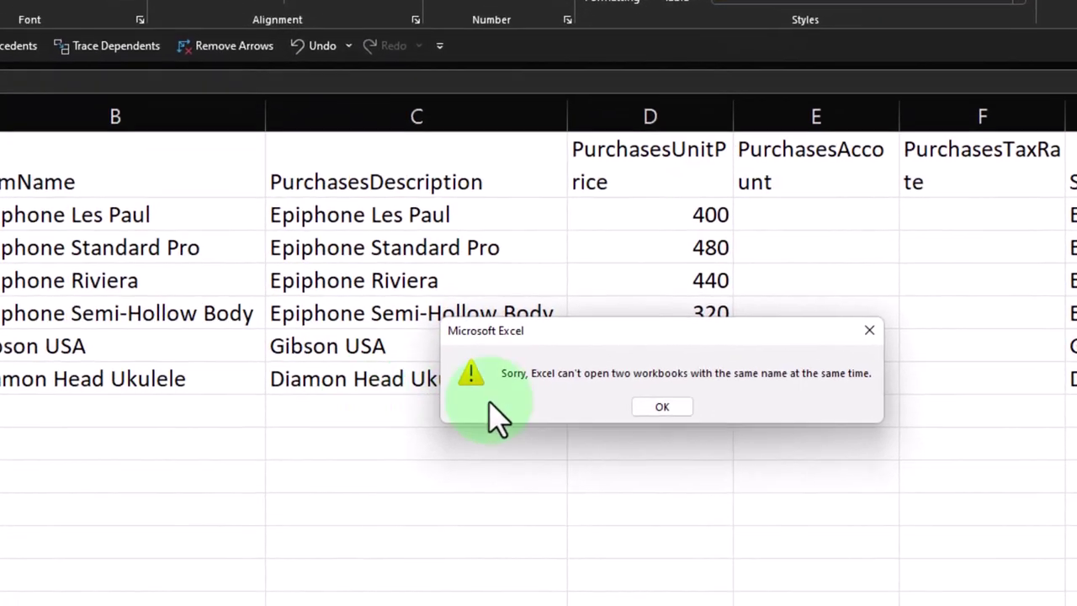
{"action": "left_click", "coordinate": [869, 330]}
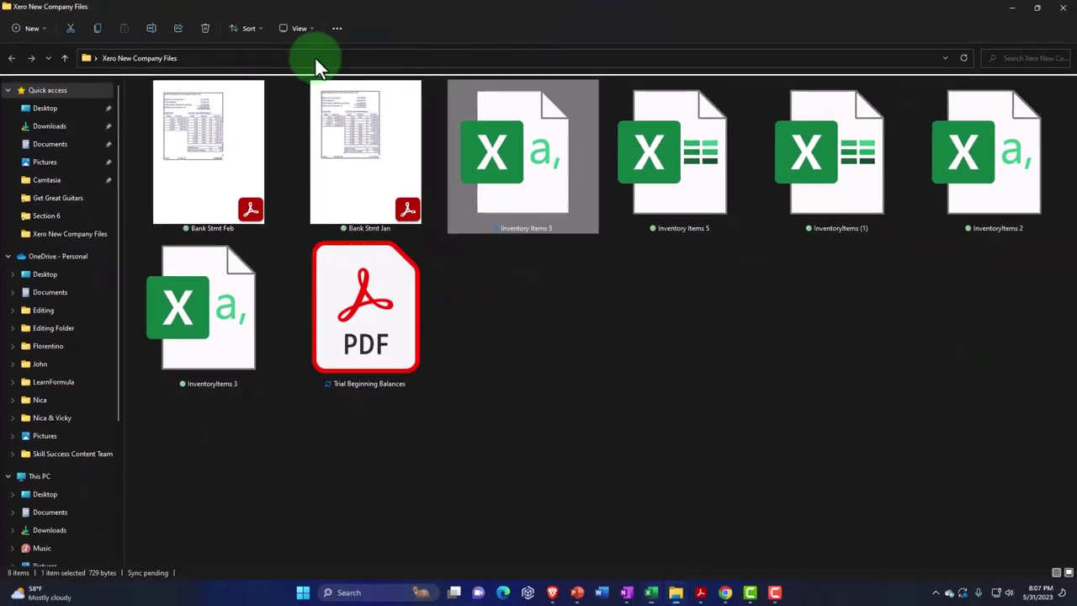
{"action": "left_click", "coordinate": [314, 56]}
{"action": "left_click", "coordinate": [589, 438]}
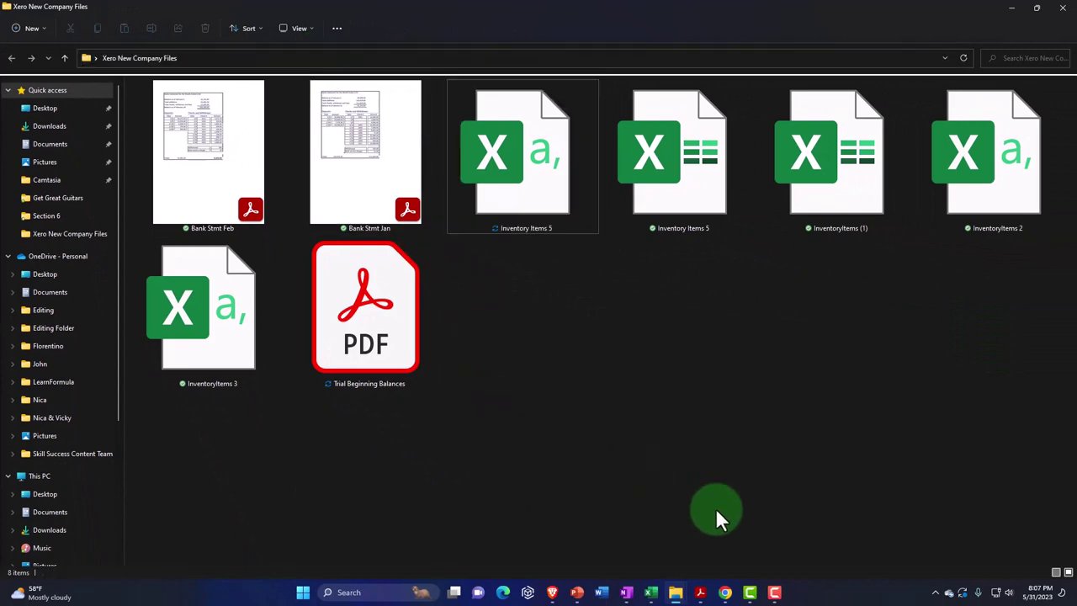
Step: Switch to Xero in Chrome, go to Products and services, and start importing items
{"action": "mouse_move", "coordinate": [725, 592]}
{"action": "left_click", "coordinate": [726, 544]}
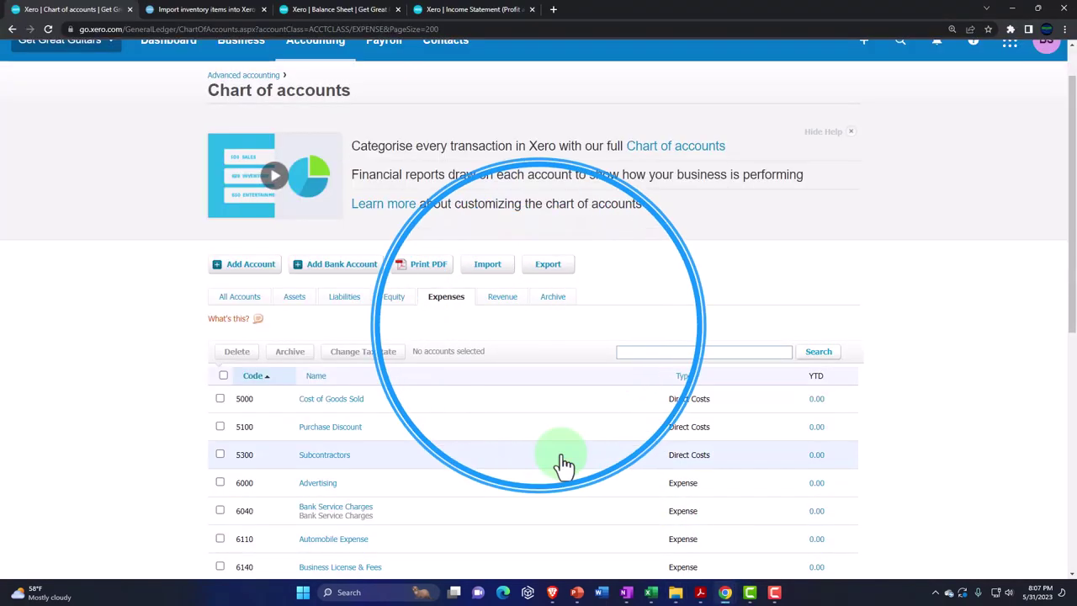
{"action": "scroll", "coordinate": [559, 463], "scroll_direction": "up", "scroll_amount": 1}
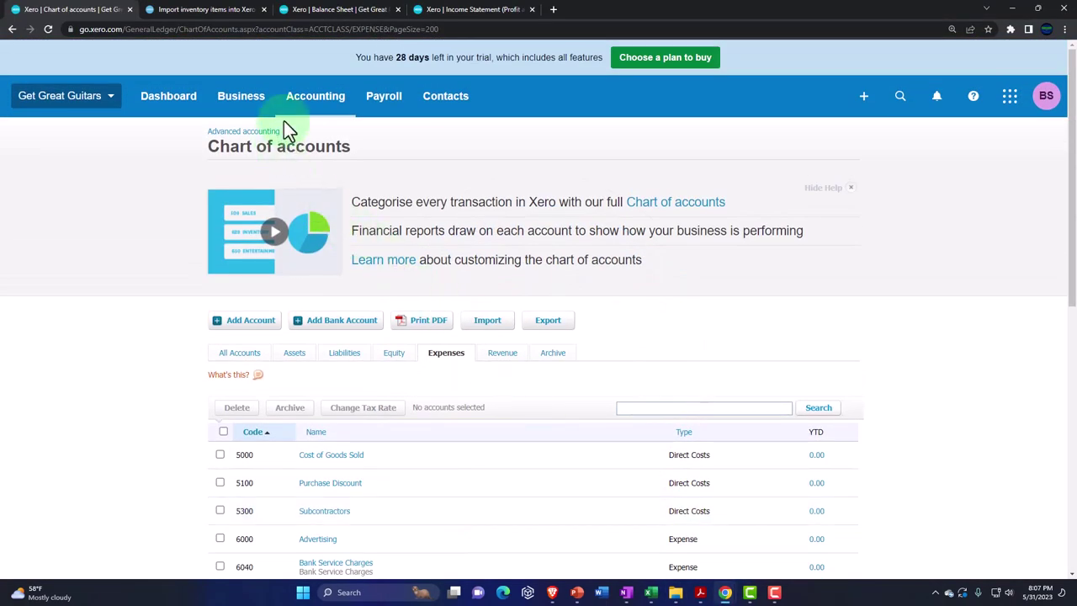
{"action": "left_click", "coordinate": [255, 100]}
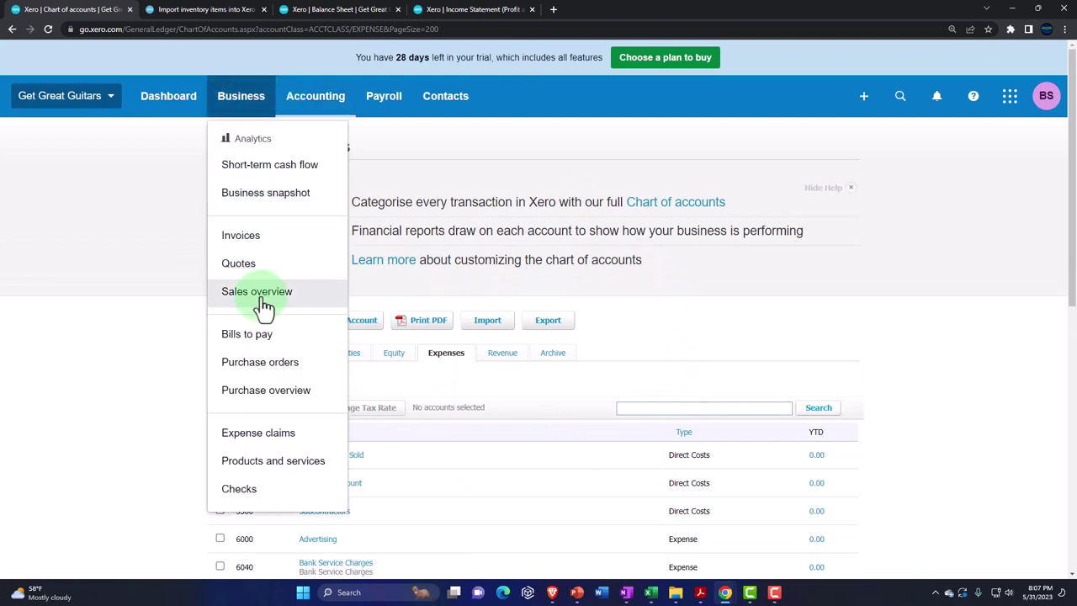
{"action": "left_click", "coordinate": [286, 463]}
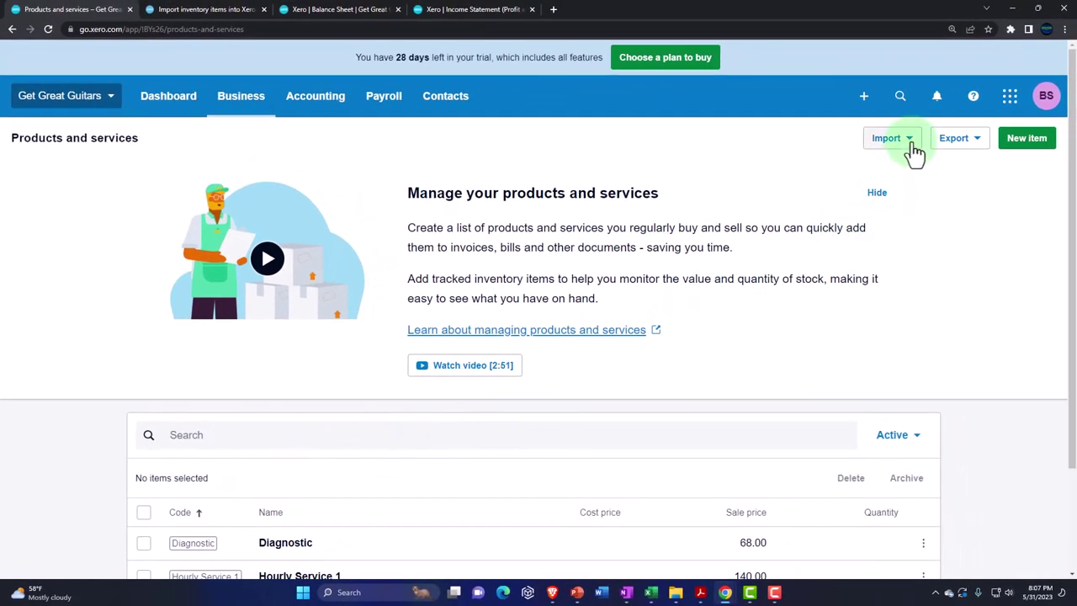
{"action": "left_click", "coordinate": [892, 139]}
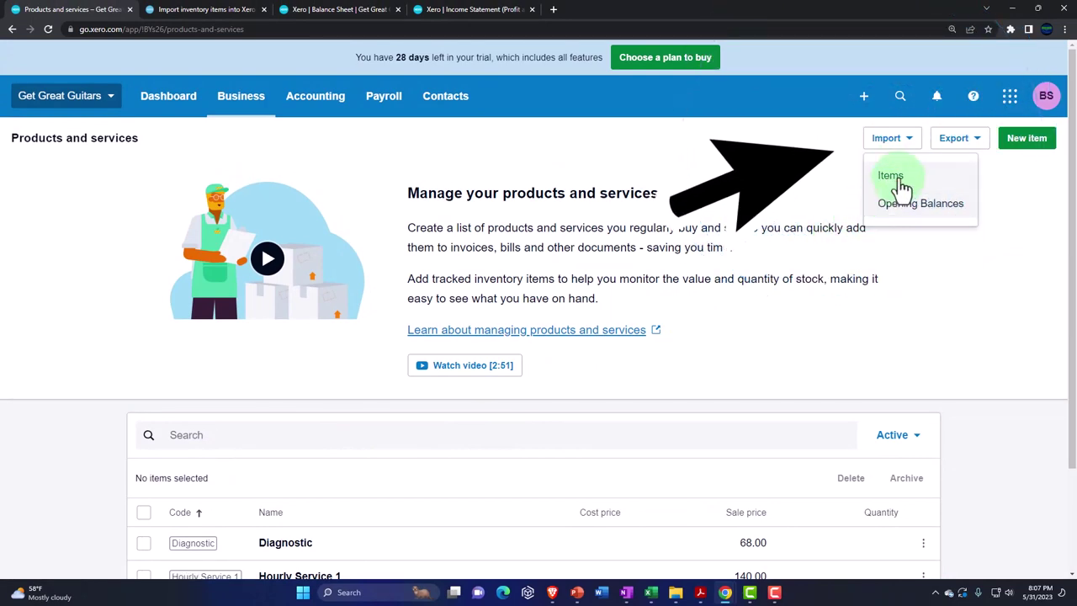
{"action": "left_click", "coordinate": [896, 179]}
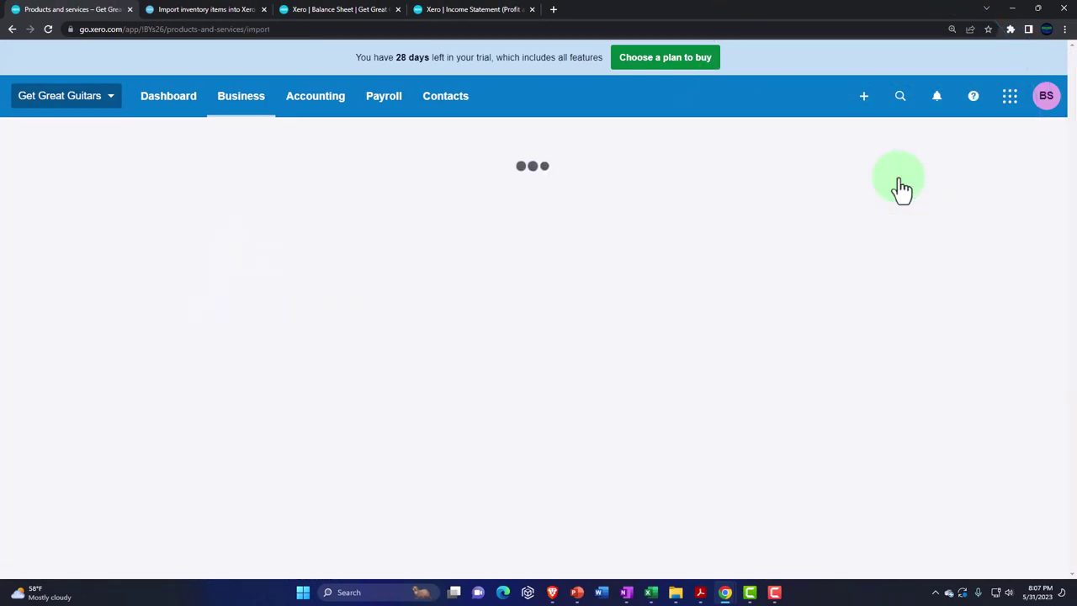
Step: Choose the Inventory Items 5 CSV file for upload, showing the files as large icons while picking it
{"action": "scroll", "coordinate": [255, 376], "scroll_direction": "down", "scroll_amount": 4}
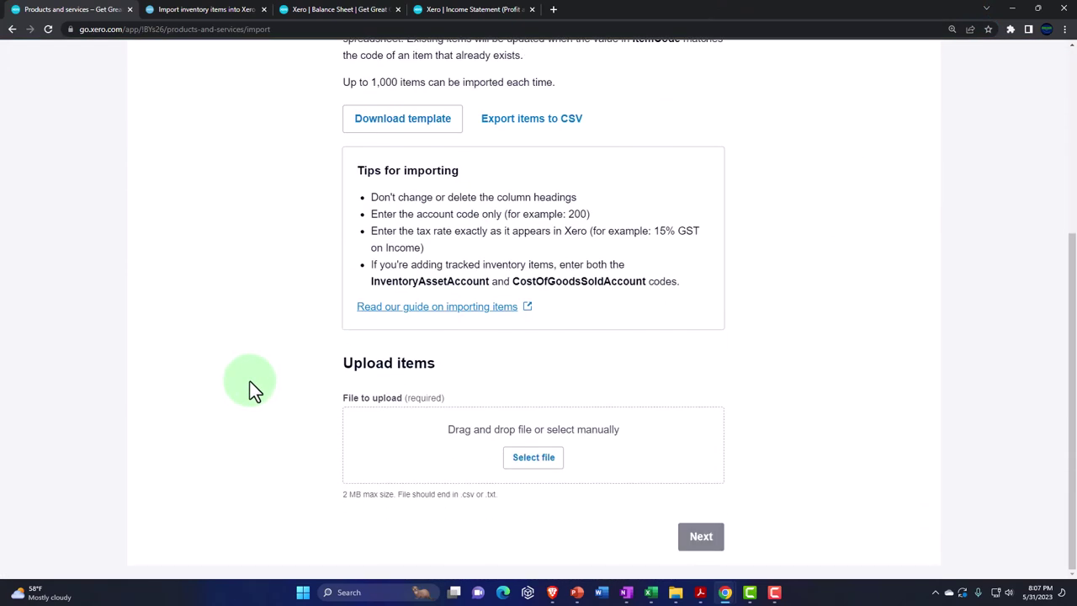
{"action": "left_click", "coordinate": [545, 472]}
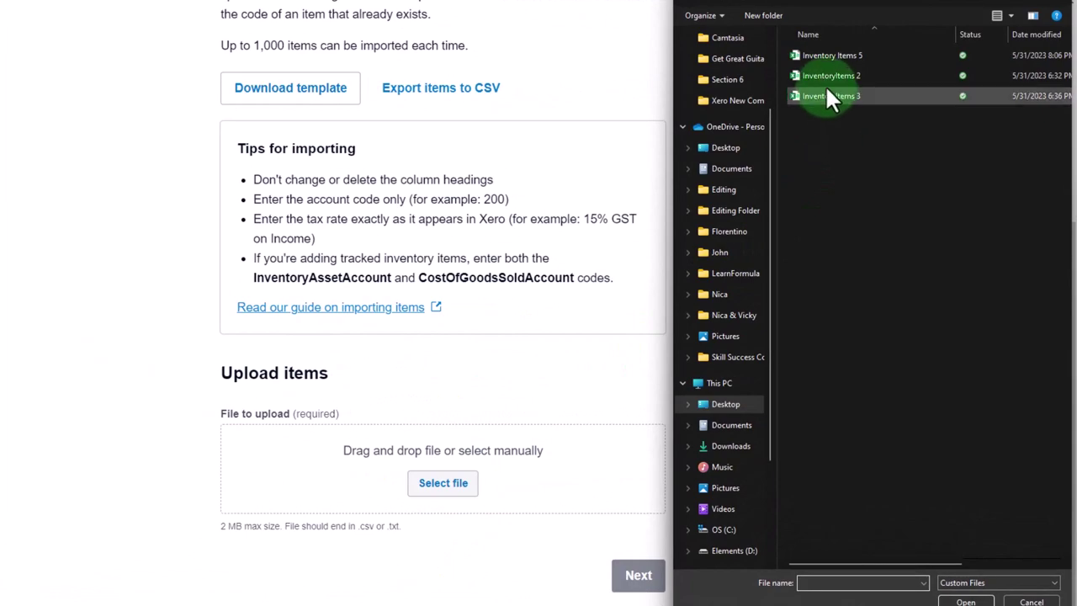
{"action": "left_click", "coordinate": [1000, 15]}
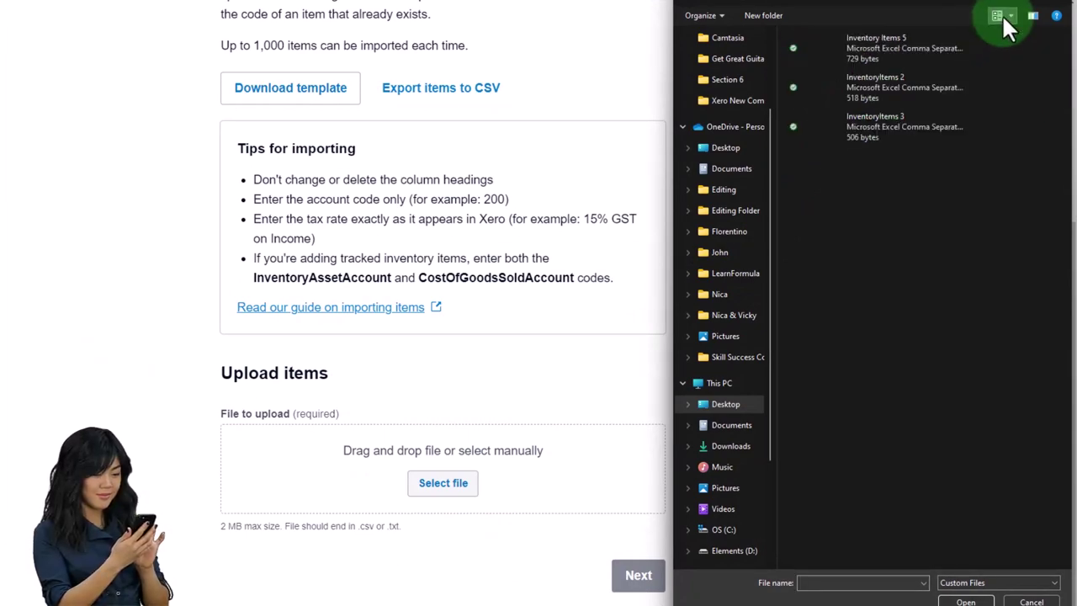
{"action": "left_click", "coordinate": [998, 16]}
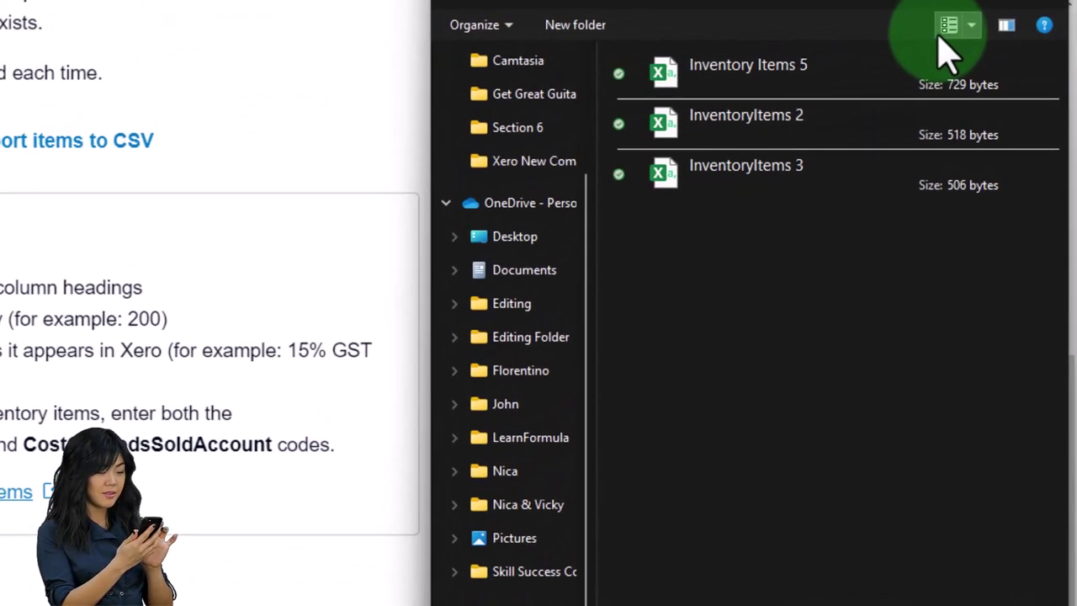
{"action": "left_click", "coordinate": [946, 29]}
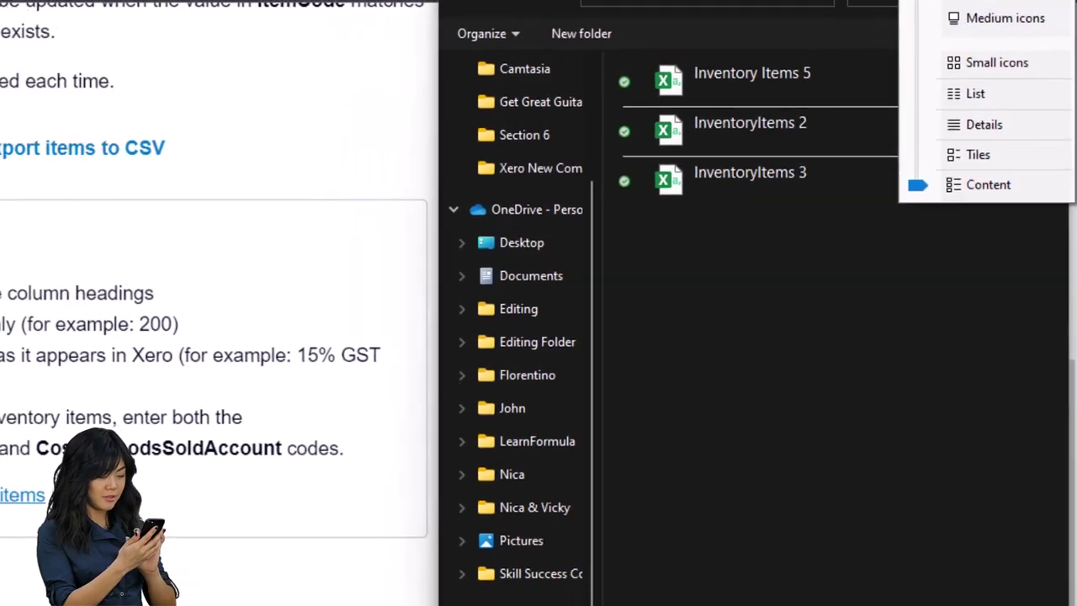
{"action": "left_click", "coordinate": [993, 2]}
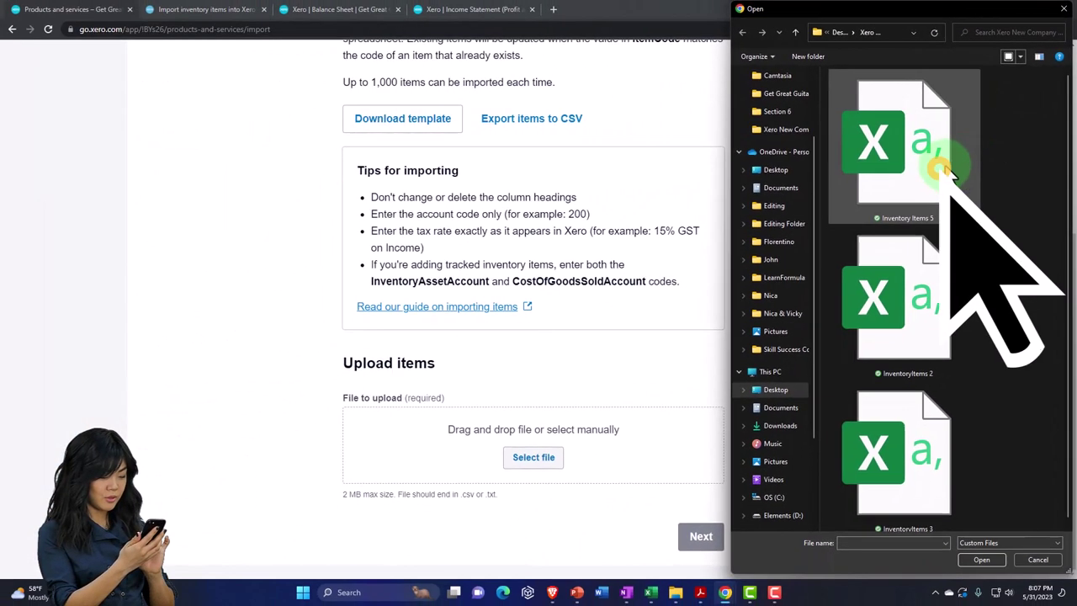
{"action": "left_click", "coordinate": [844, 249]}
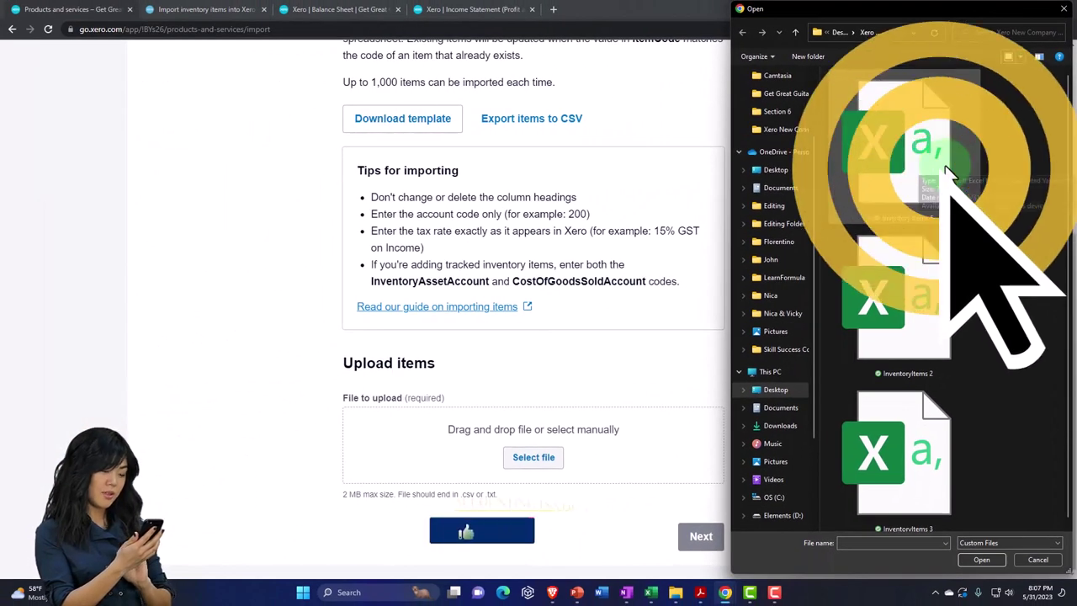
{"action": "left_click", "coordinate": [941, 164]}
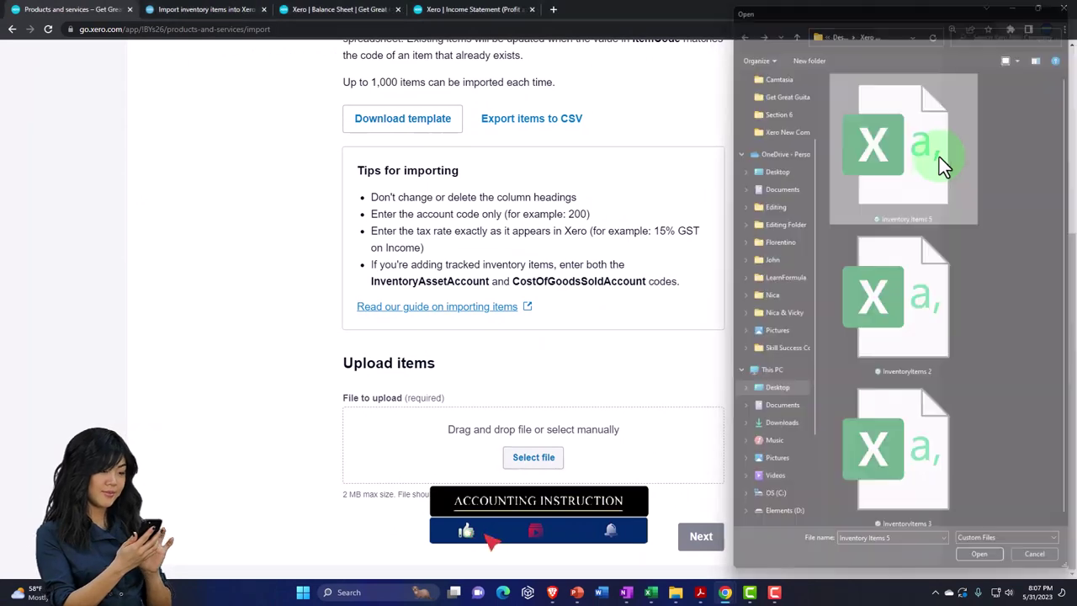
{"action": "double_click", "coordinate": [939, 157]}
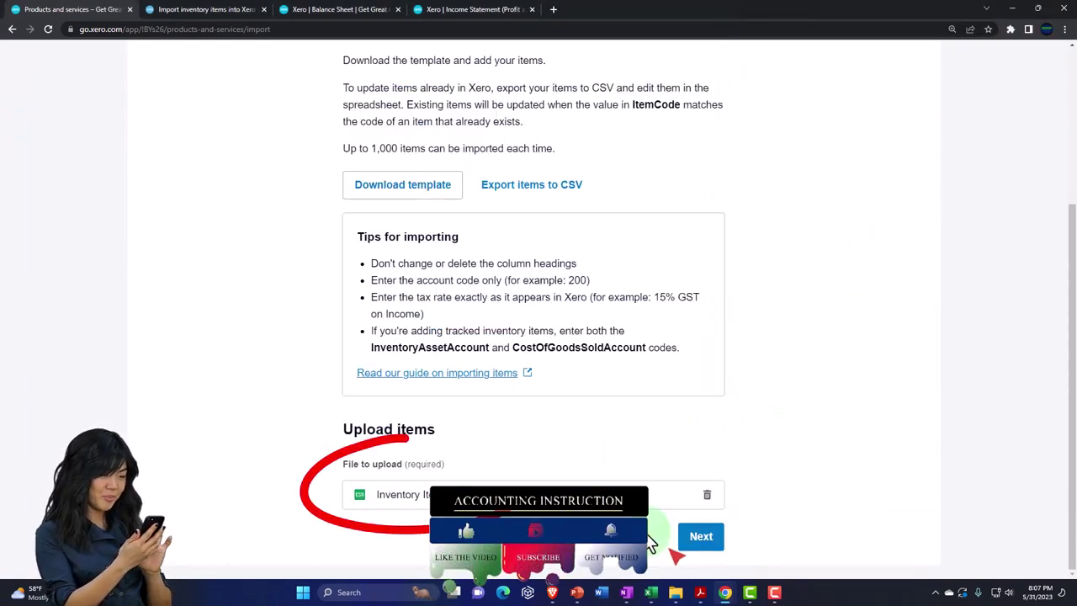
Step: Complete the item import, look over the products and services list, and sort it by cost price
{"action": "left_click", "coordinate": [690, 542]}
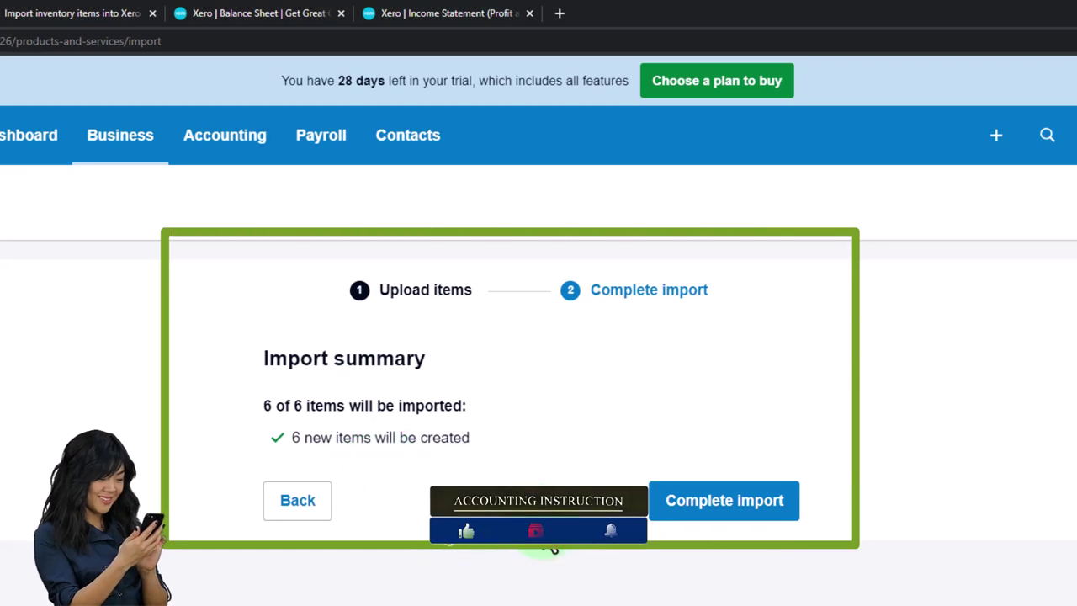
{"action": "left_click", "coordinate": [694, 520]}
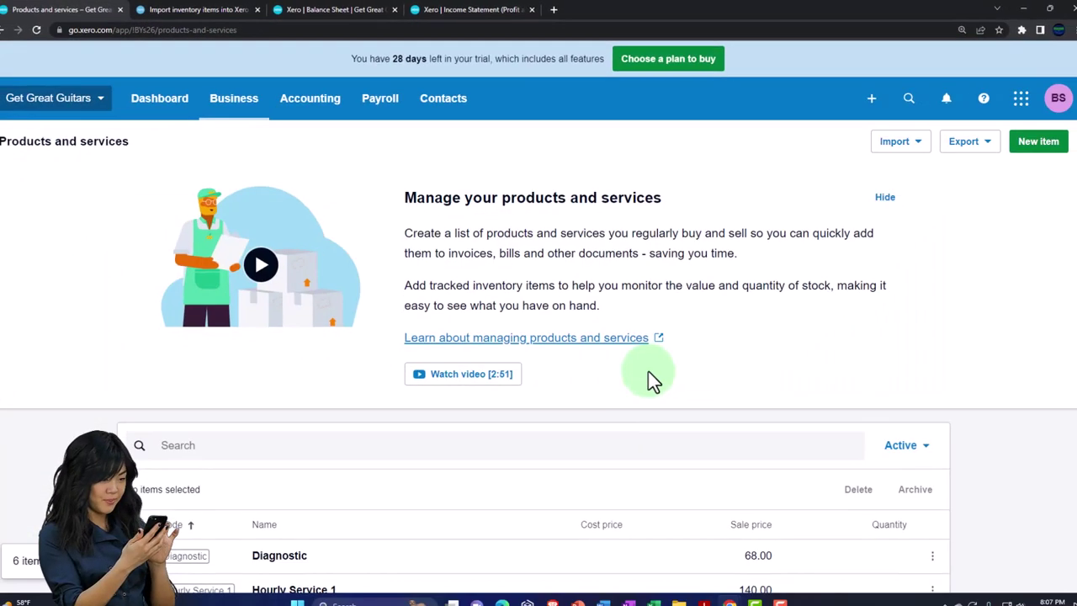
{"action": "scroll", "coordinate": [648, 366], "scroll_direction": "down", "scroll_amount": 5}
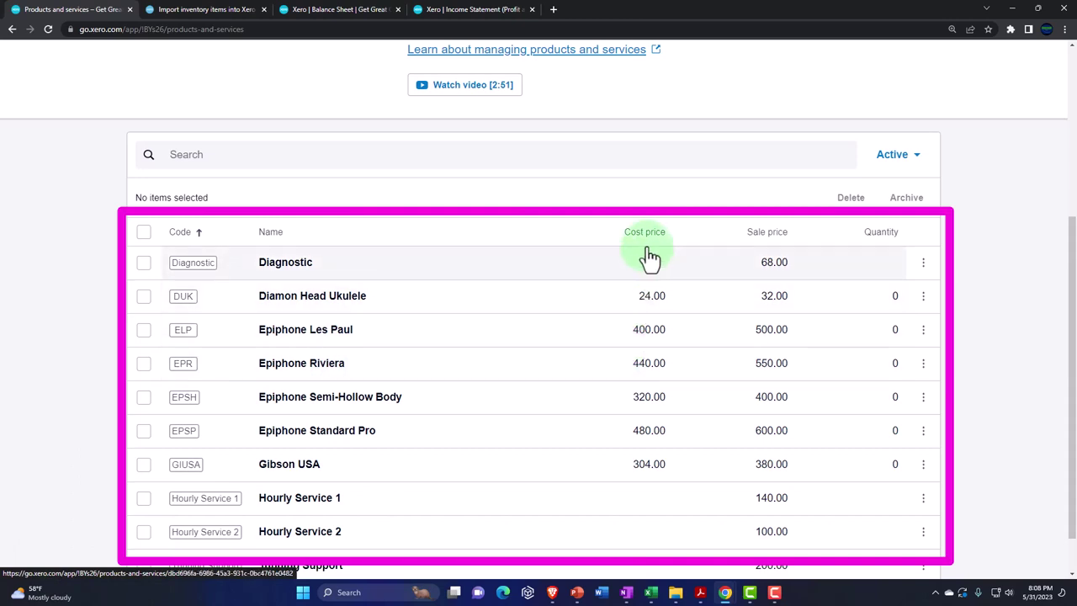
{"action": "scroll", "coordinate": [646, 258], "scroll_direction": "down", "scroll_amount": 1}
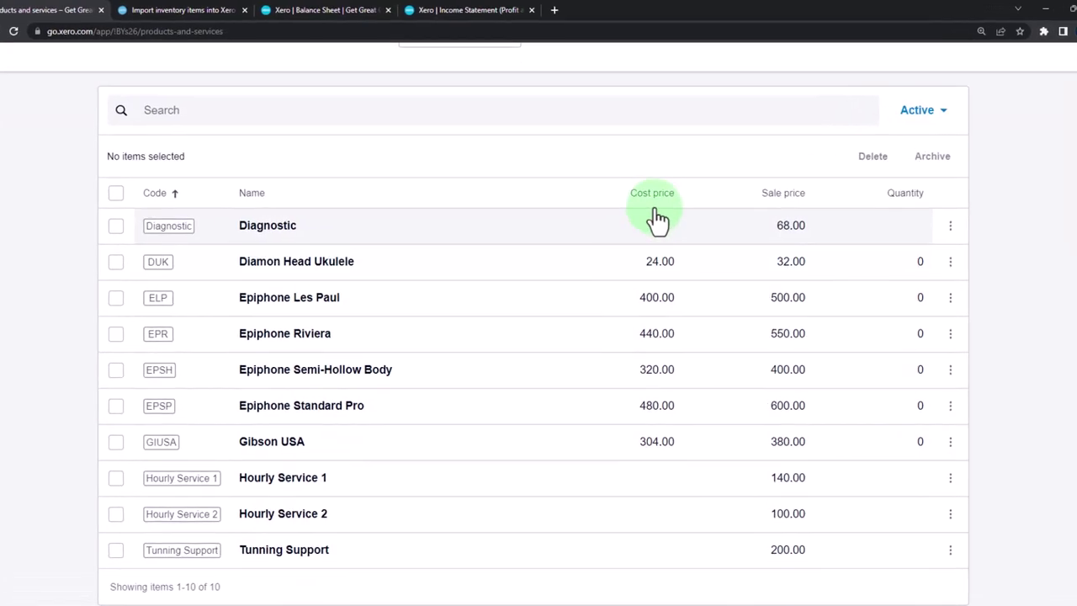
{"action": "left_click", "coordinate": [655, 202]}
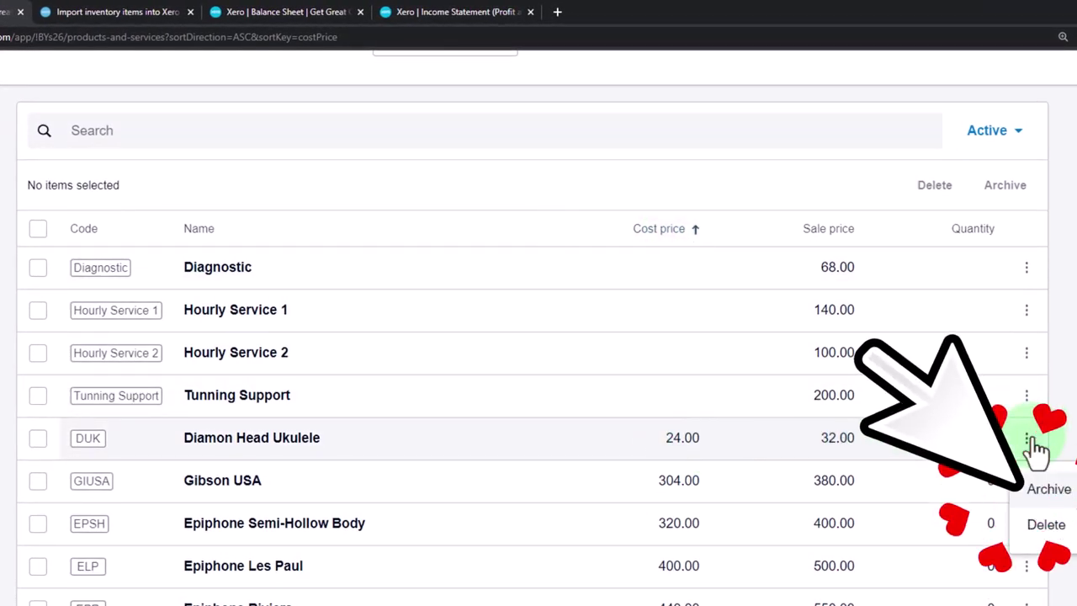
Step: Open the Diamon Head Ukulele item and review its purchase, sell, inventory tracking and latest transaction details
{"action": "left_click", "coordinate": [295, 439]}
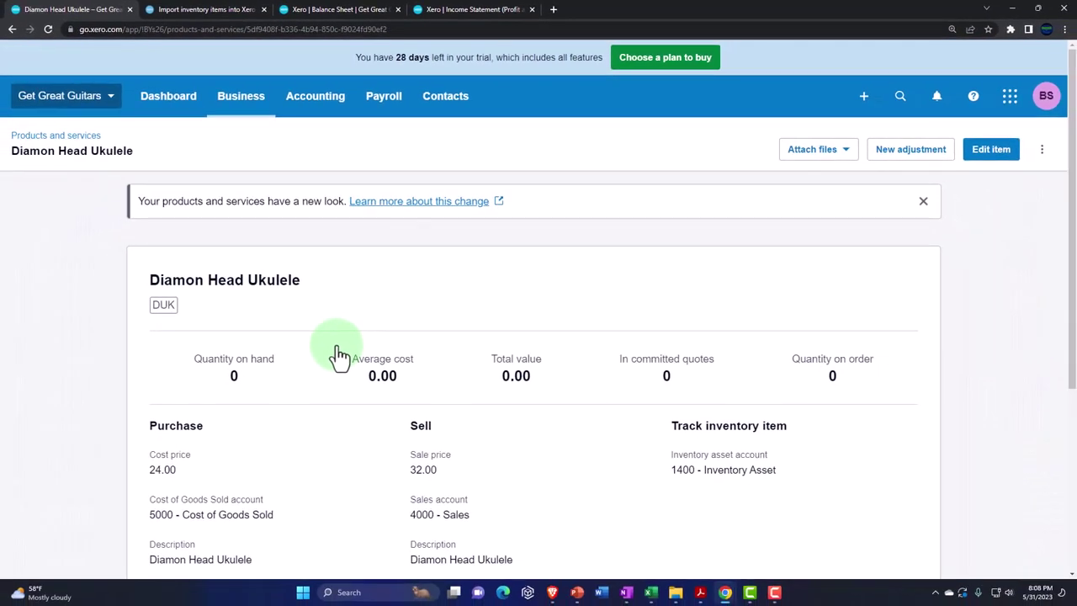
{"action": "scroll", "coordinate": [337, 357], "scroll_direction": "down", "scroll_amount": 1}
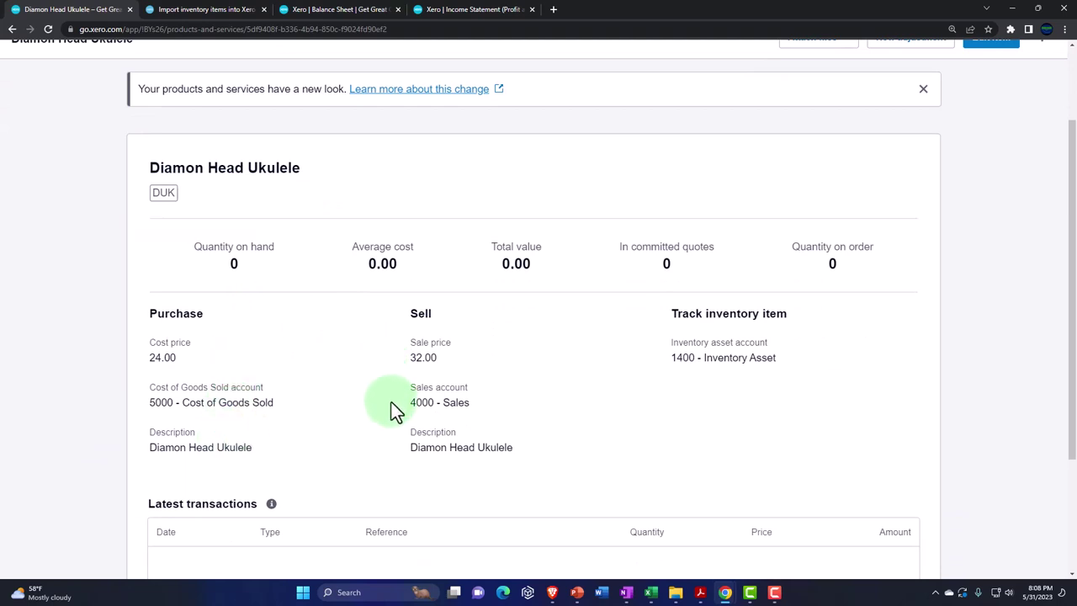
{"action": "scroll", "coordinate": [391, 404], "scroll_direction": "down", "scroll_amount": 1}
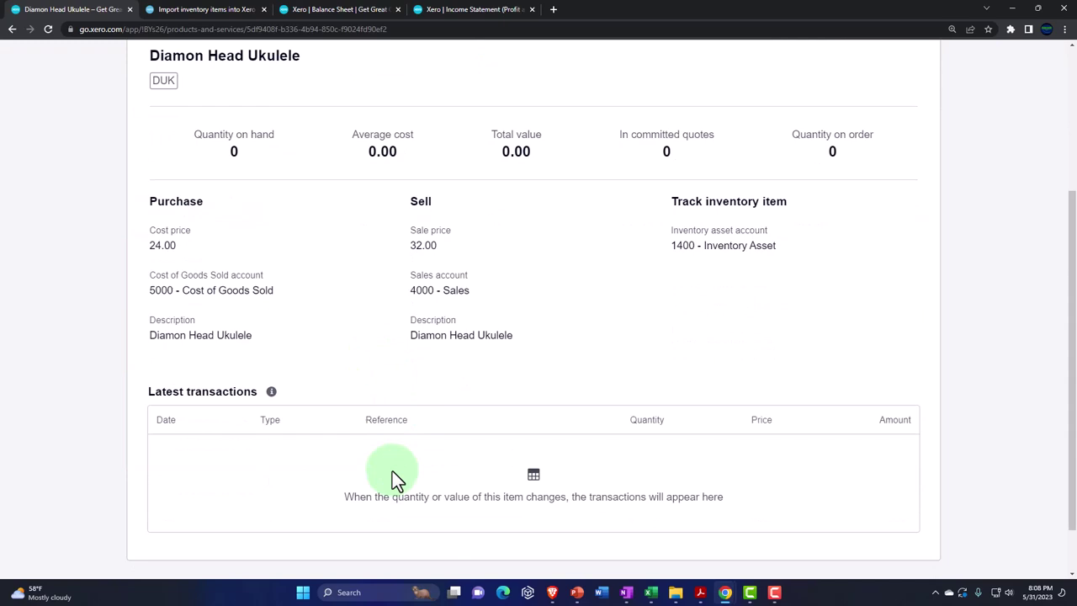
{"action": "scroll", "coordinate": [392, 472], "scroll_direction": "up", "scroll_amount": 1}
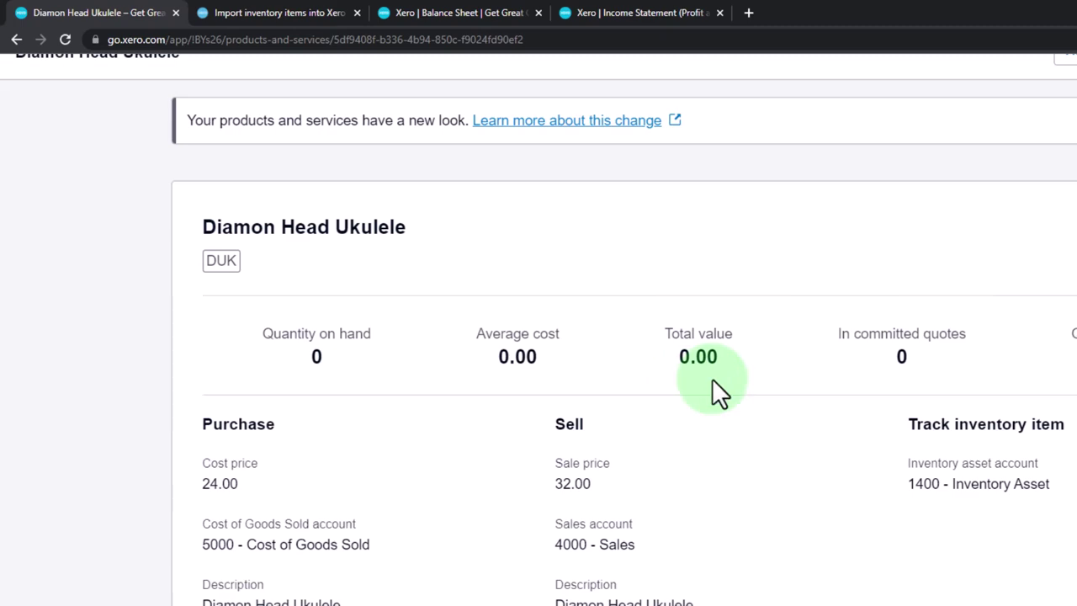
{"action": "scroll", "coordinate": [714, 384], "scroll_direction": "up", "scroll_amount": 3}
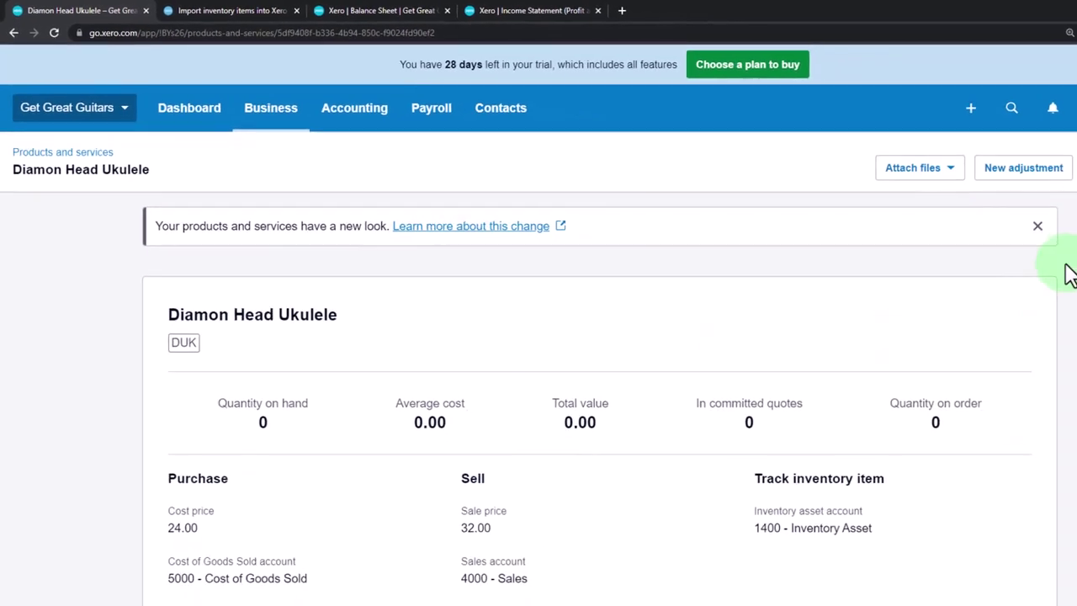
Step: Edit the Diamon Head Ukulele item with 5000 - Cost of Goods Sold as its Cost of Goods Sold account, and save it
{"action": "left_click", "coordinate": [990, 152]}
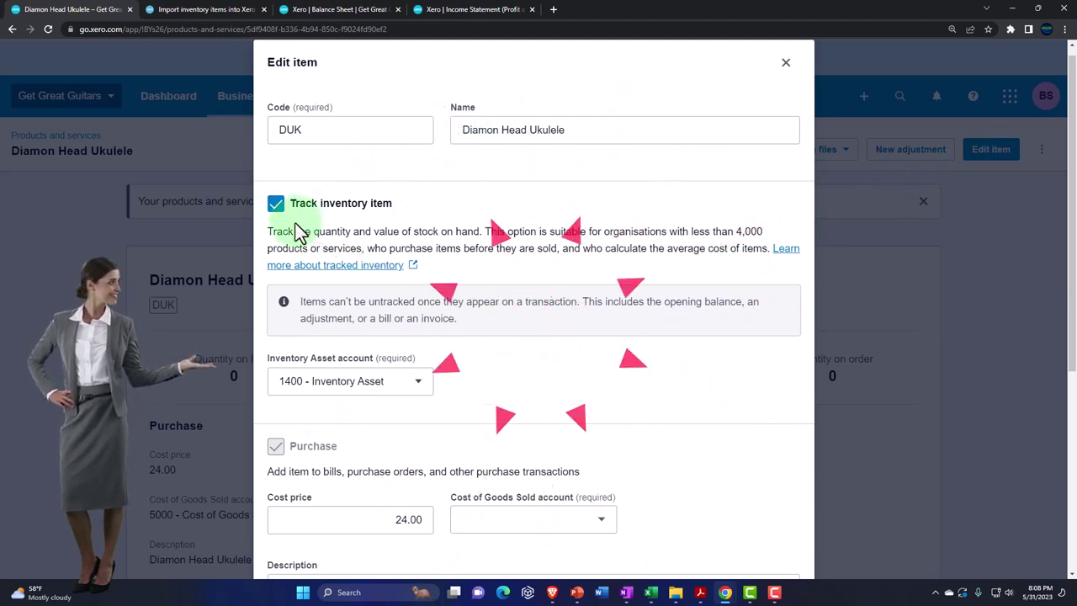
{"action": "scroll", "coordinate": [495, 368], "scroll_direction": "down", "scroll_amount": 3}
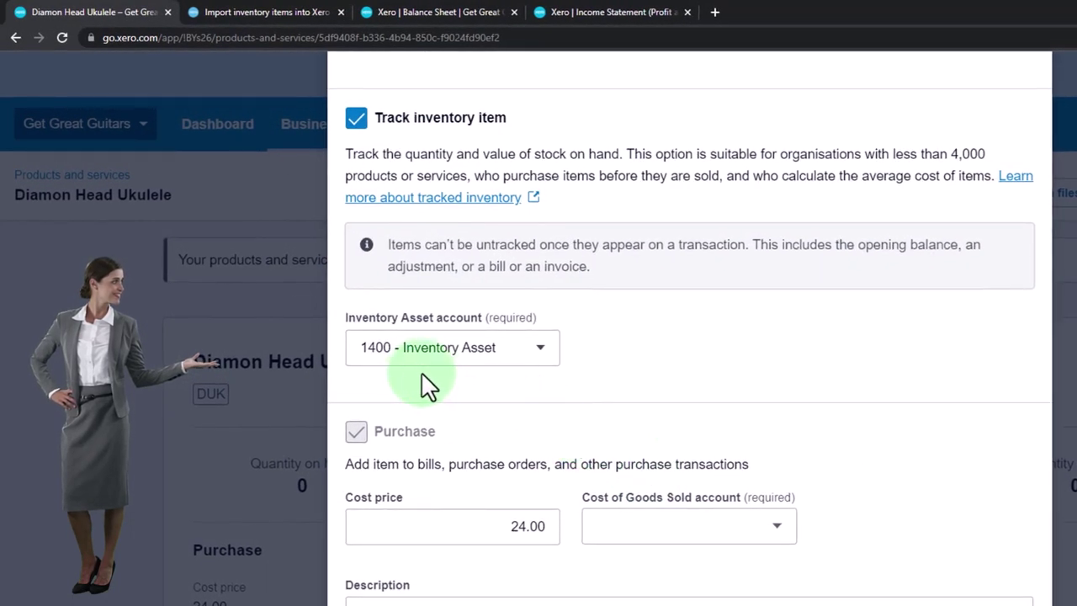
{"action": "scroll", "coordinate": [486, 383], "scroll_direction": "down", "scroll_amount": 1}
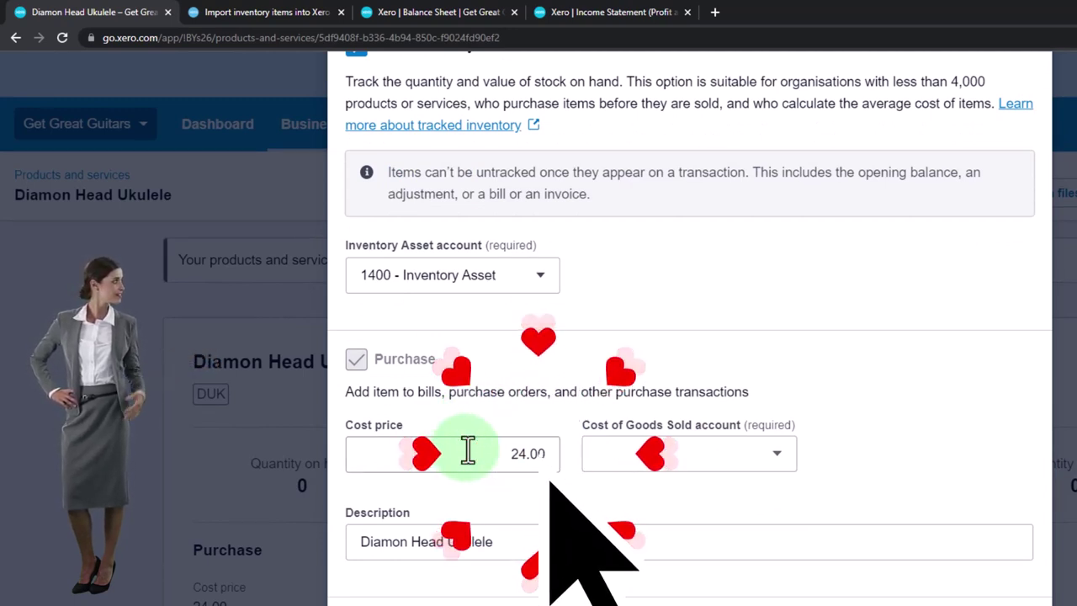
{"action": "left_click", "coordinate": [778, 467]}
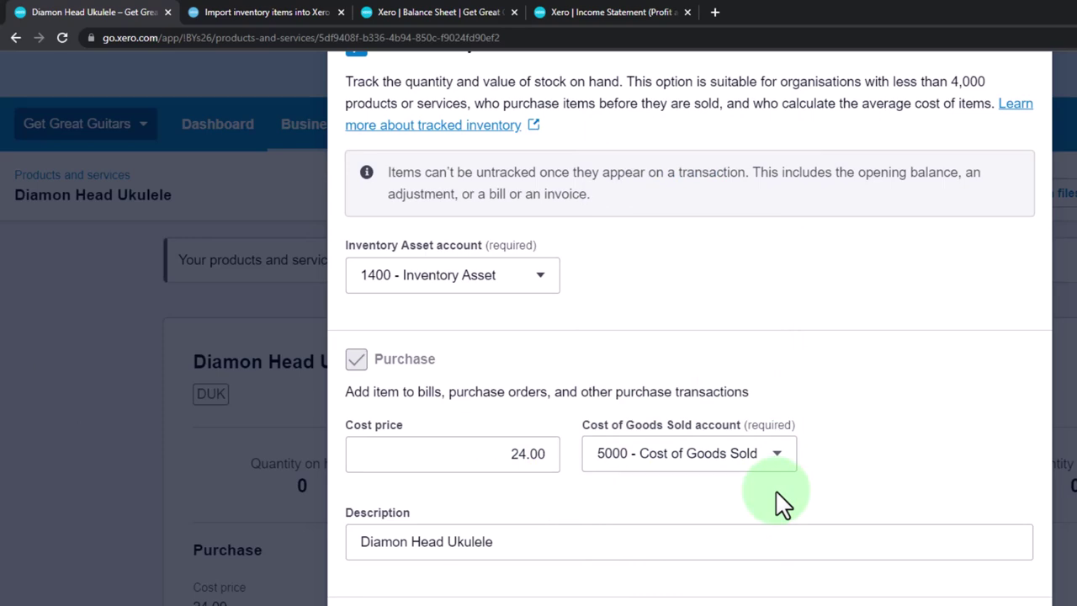
{"action": "scroll", "coordinate": [783, 503], "scroll_direction": "down", "scroll_amount": 3}
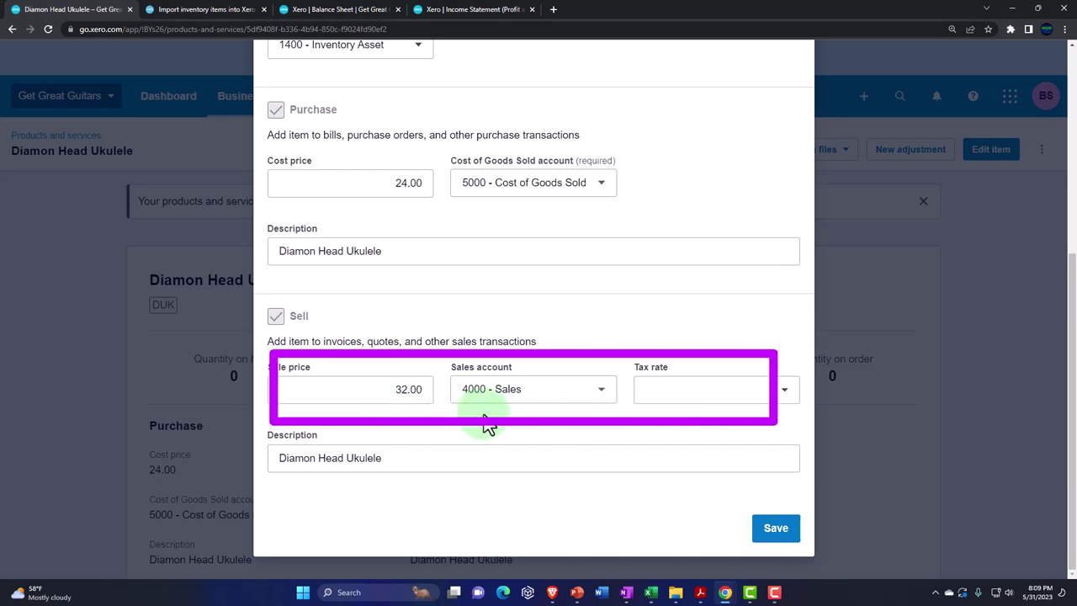
{"action": "left_click", "coordinate": [775, 531]}
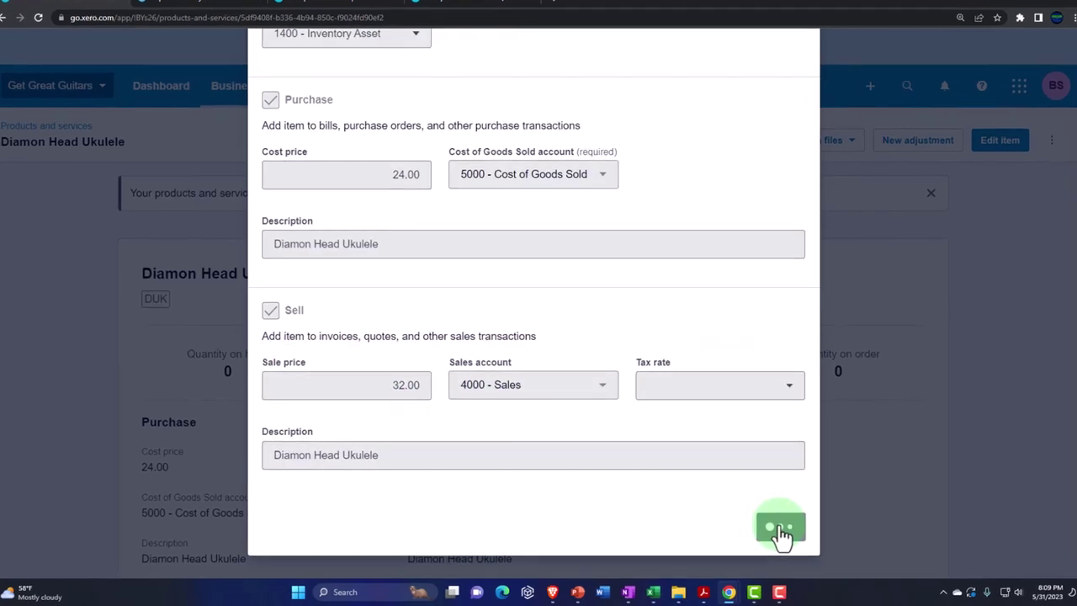
Step: Check the saved Diamon Head Ukulele item's prices and its cost, sales and inventory asset accounts
{"action": "scroll", "coordinate": [731, 464], "scroll_direction": "down", "scroll_amount": 2}
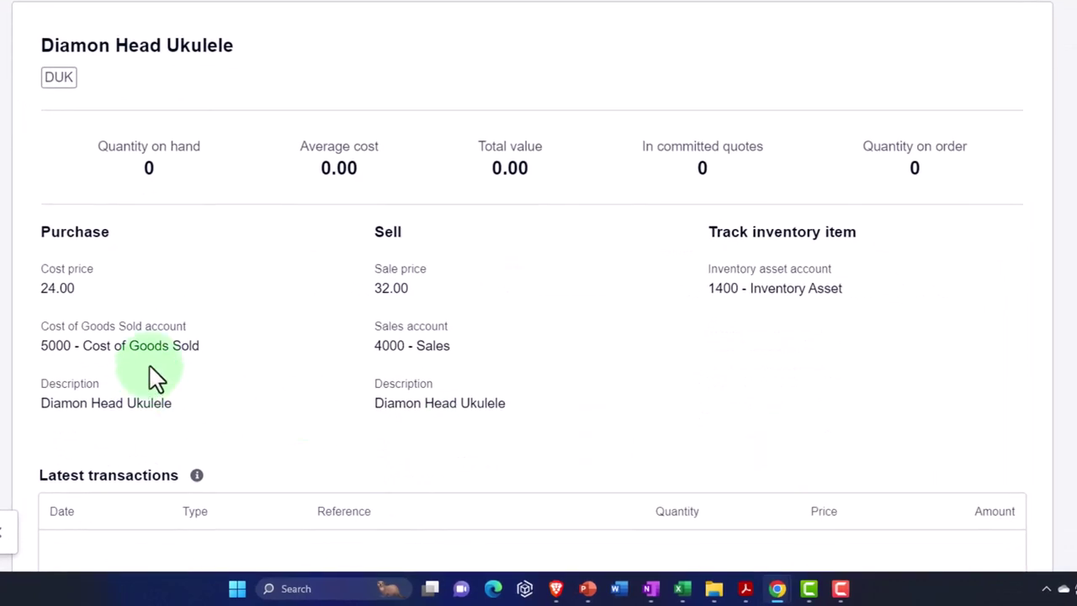
{"action": "scroll", "coordinate": [151, 376], "scroll_direction": "up", "scroll_amount": 2}
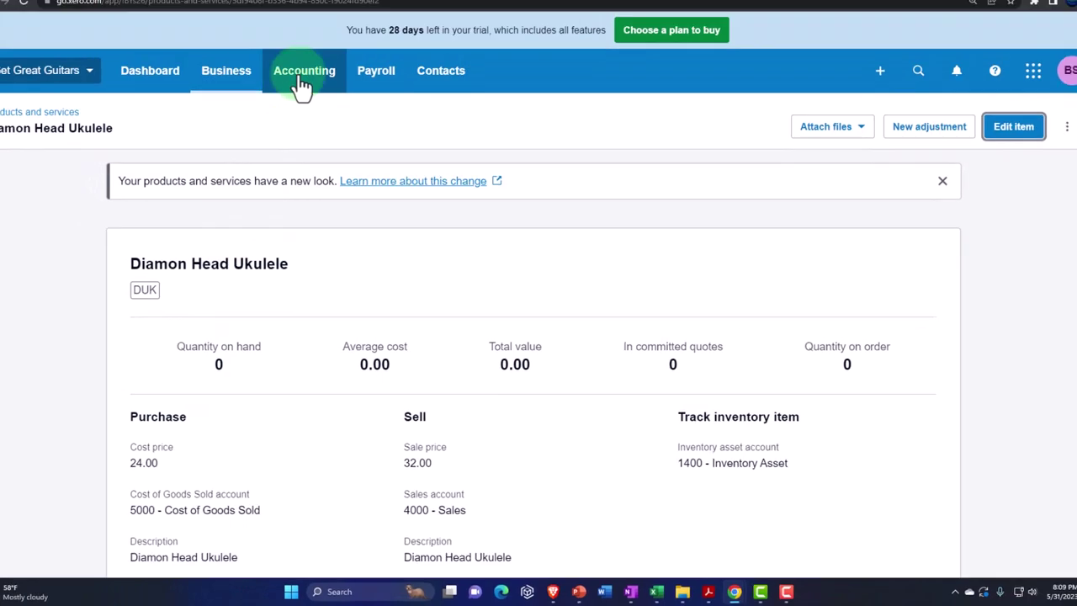
{"action": "left_click", "coordinate": [301, 81]}
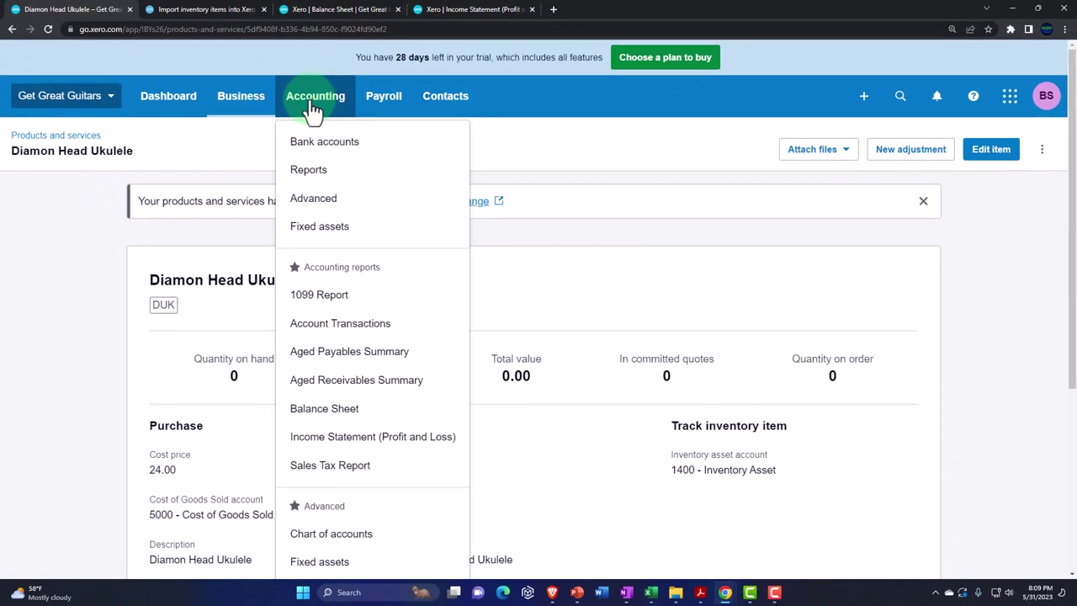
{"action": "left_click", "coordinate": [261, 106]}
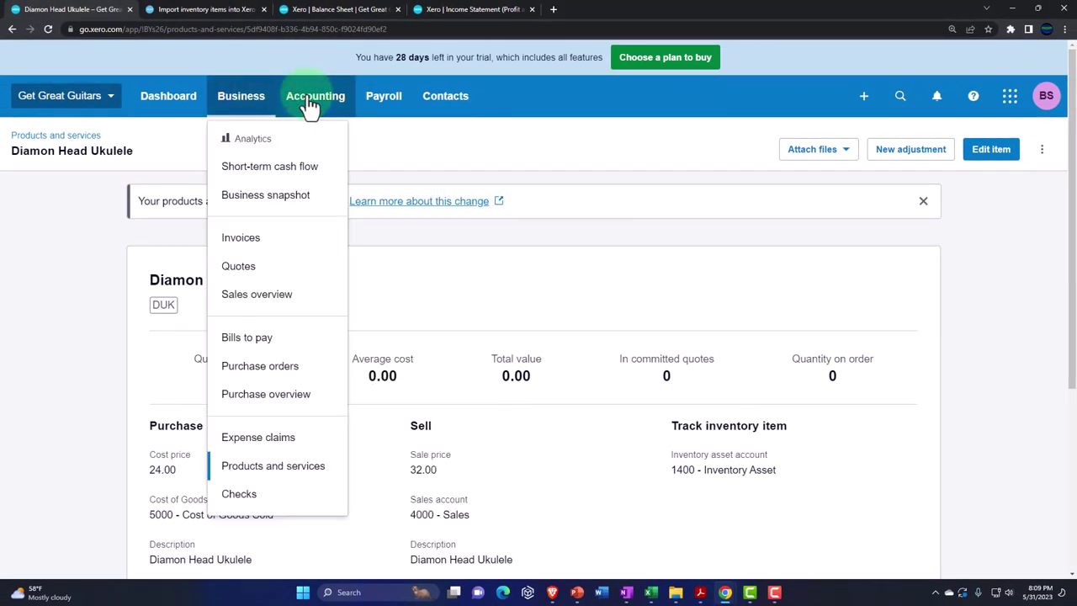
Step: Open the Gibson USA item from the products and services list and check its purchase, sell and inventory asset accounts
{"action": "left_click", "coordinate": [281, 467]}
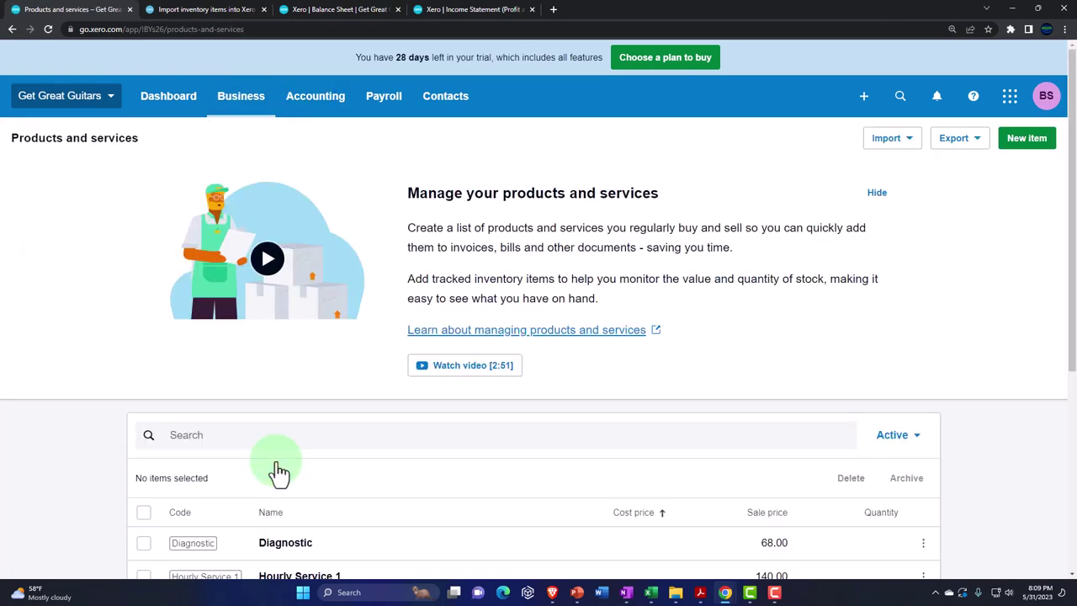
{"action": "scroll", "coordinate": [280, 472], "scroll_direction": "down", "scroll_amount": 3}
{"action": "scroll", "coordinate": [277, 465], "scroll_direction": "down", "scroll_amount": 2}
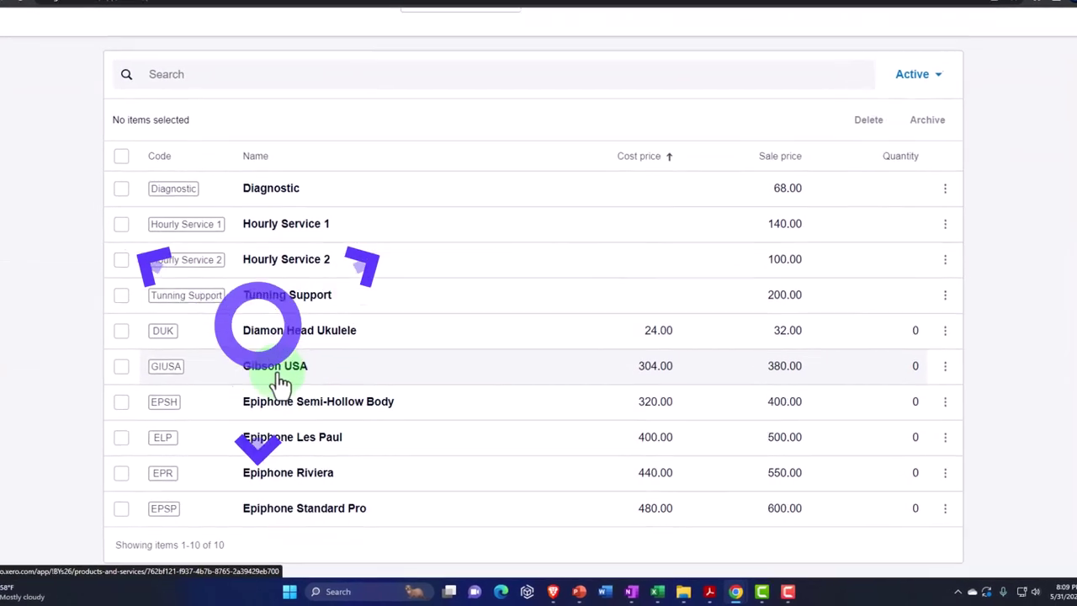
{"action": "left_click", "coordinate": [278, 375]}
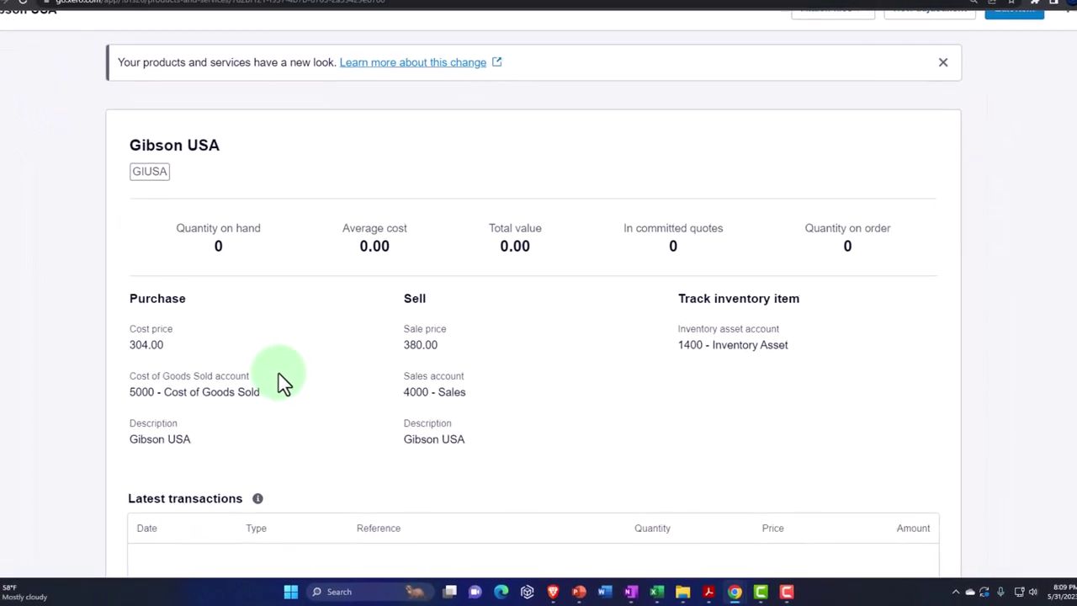
{"action": "left_click", "coordinate": [282, 385]}
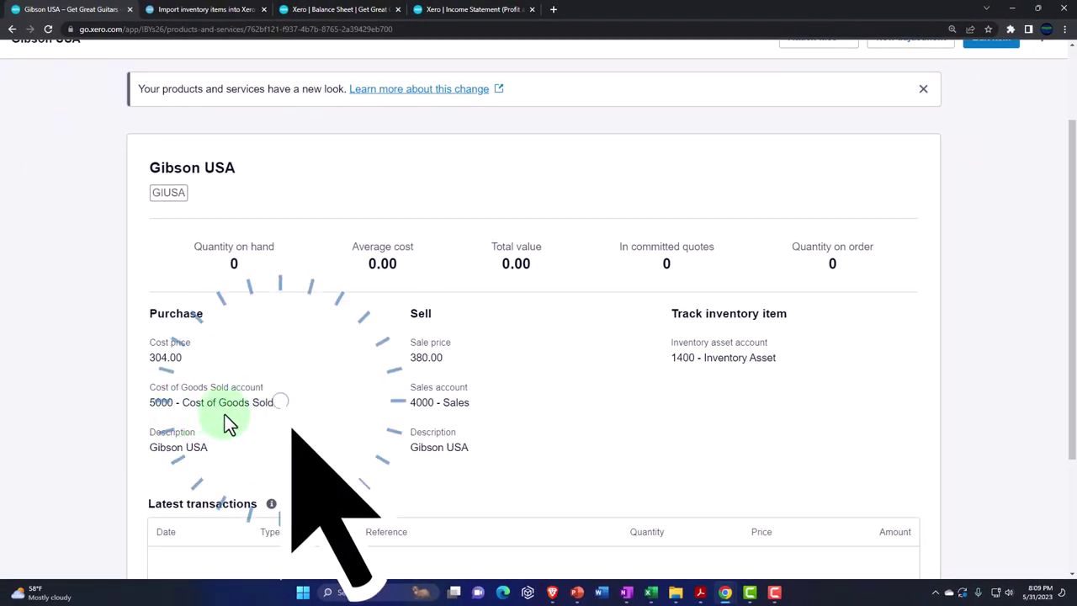
{"action": "scroll", "coordinate": [228, 425], "scroll_direction": "up", "scroll_amount": 3}
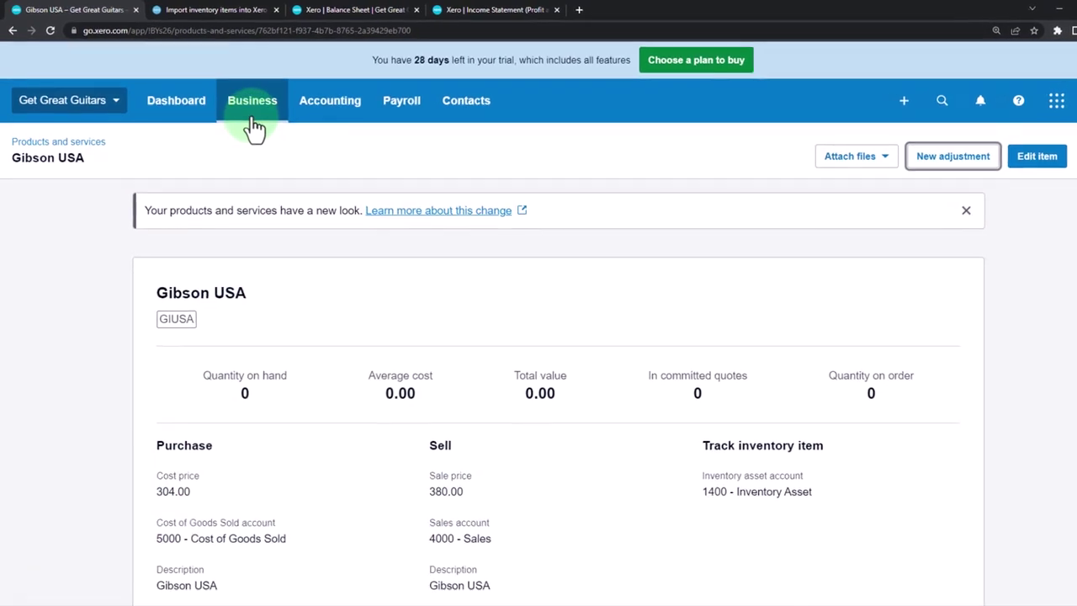
Step: Return to the products and services list and open the Epiphone Les Paul item
{"action": "left_click", "coordinate": [244, 114]}
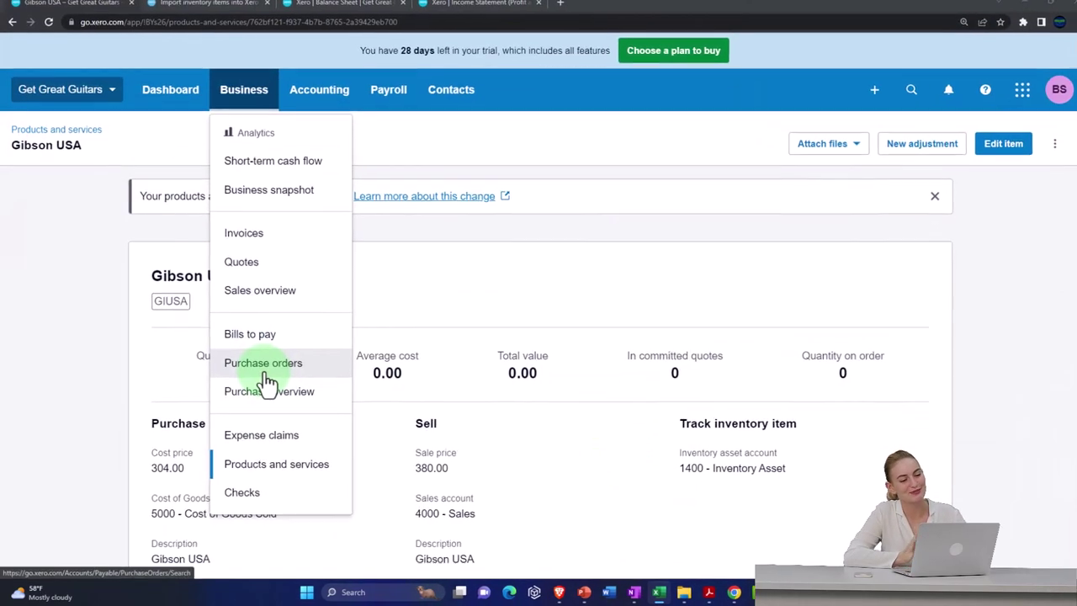
{"action": "left_click", "coordinate": [273, 466]}
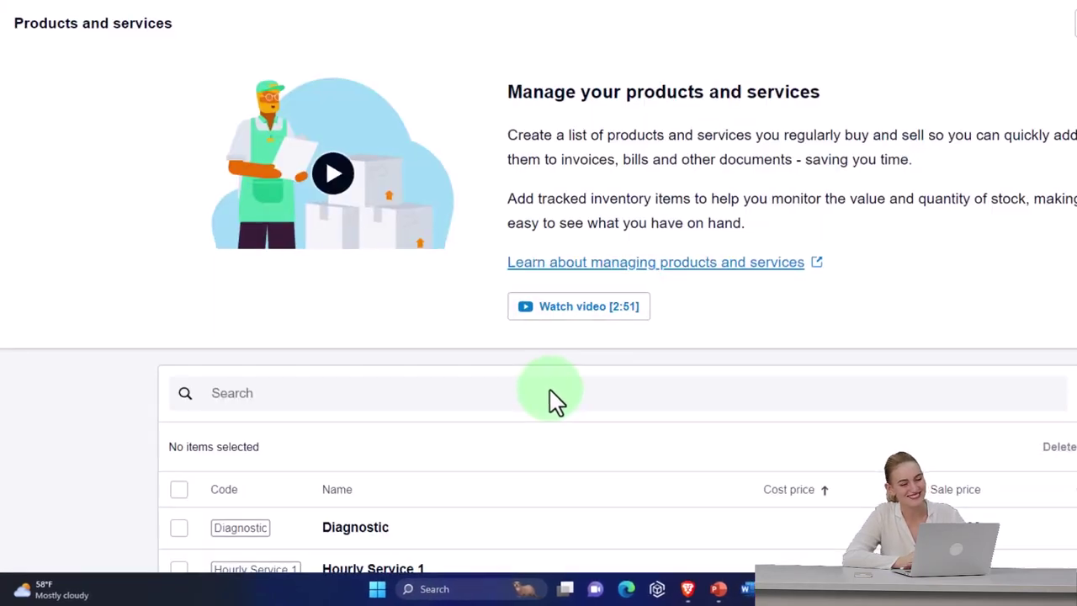
{"action": "scroll", "coordinate": [176, 379], "scroll_direction": "down", "scroll_amount": 3}
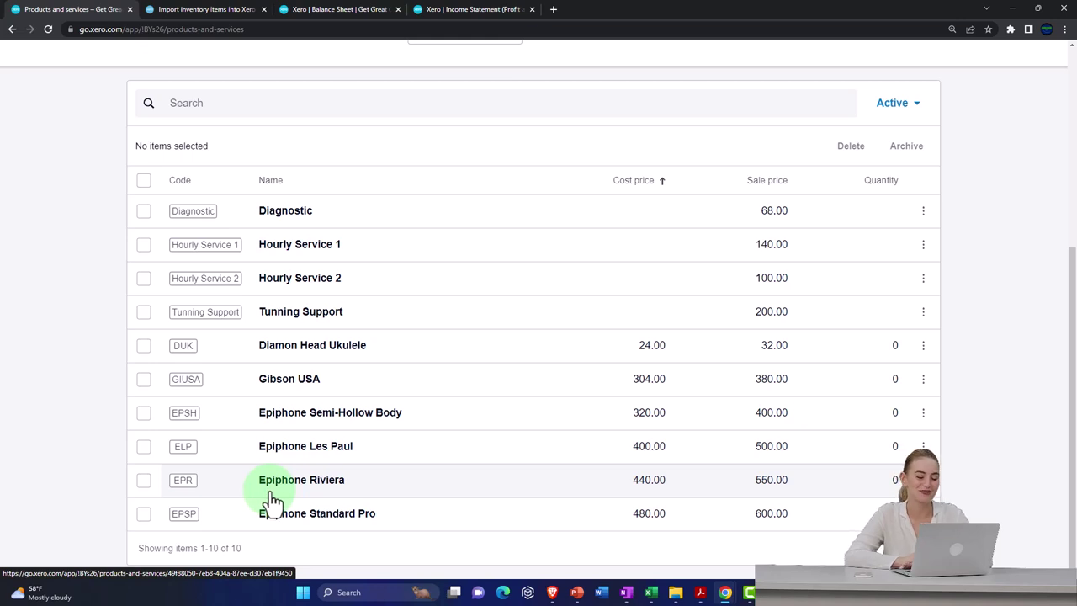
{"action": "left_click", "coordinate": [286, 454]}
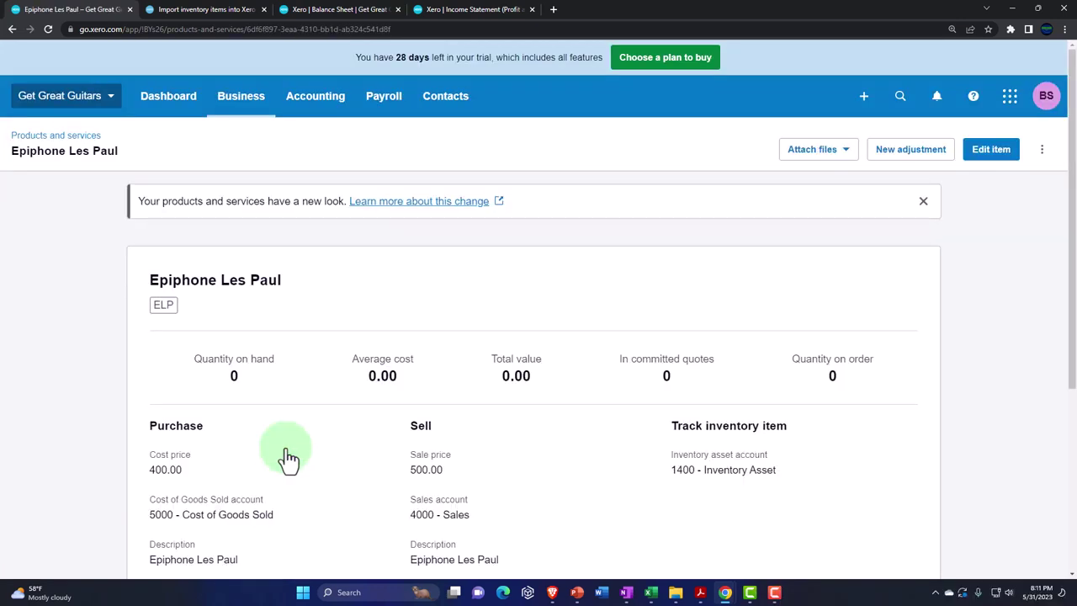
Step: Start a new adjustment for Epiphone Les Paul that increases the quantity by 1 at a cost price of 400.00
{"action": "left_click", "coordinate": [900, 156]}
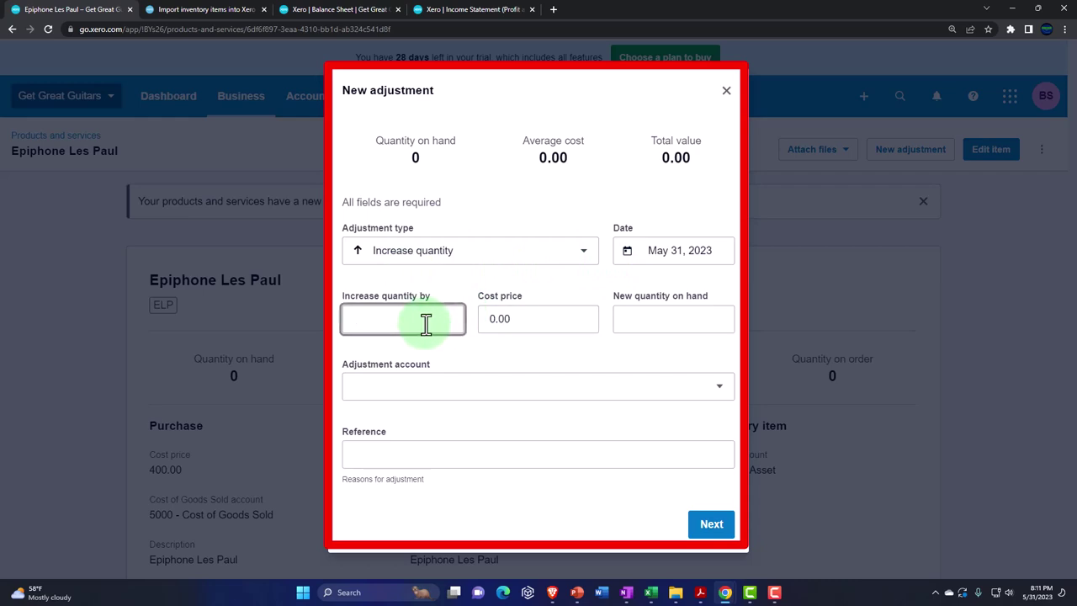
{"action": "type", "text": "1"}
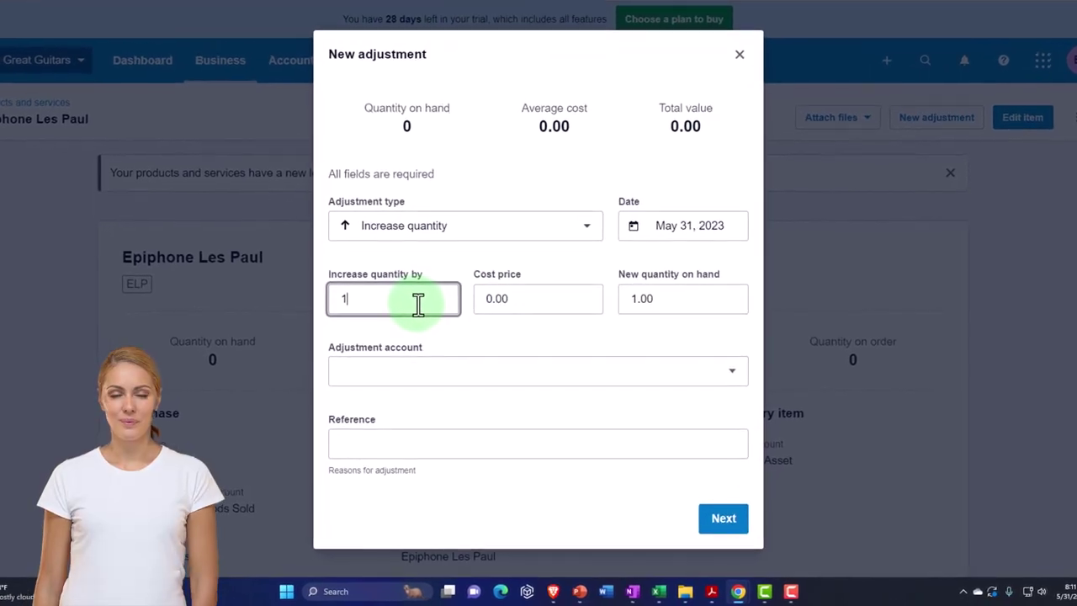
{"action": "key", "text": "Tab"}
{"action": "type", "text": "0"}
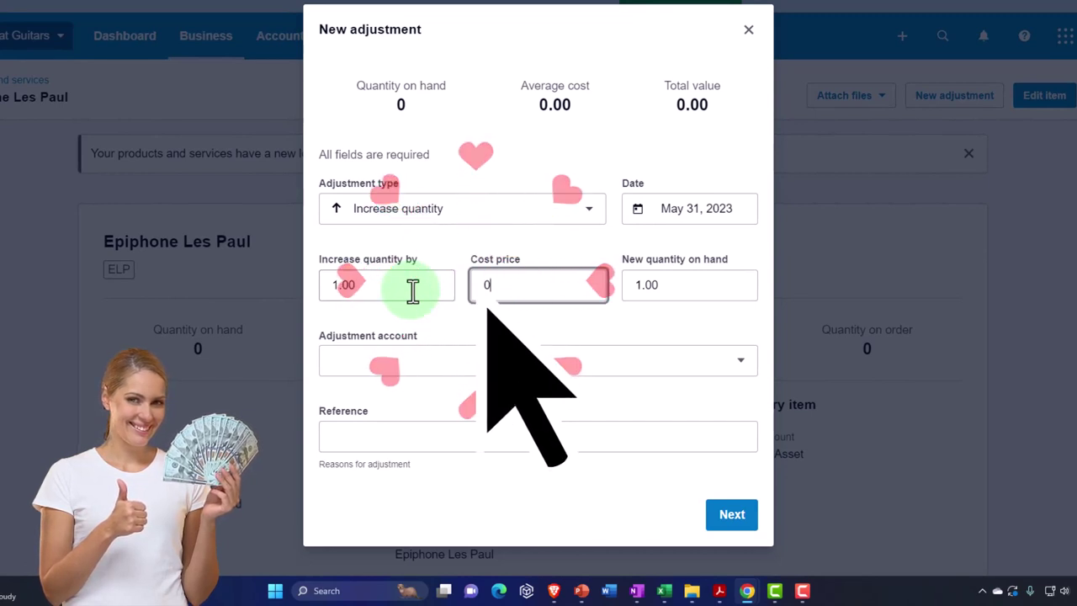
{"action": "left_click", "coordinate": [413, 291]}
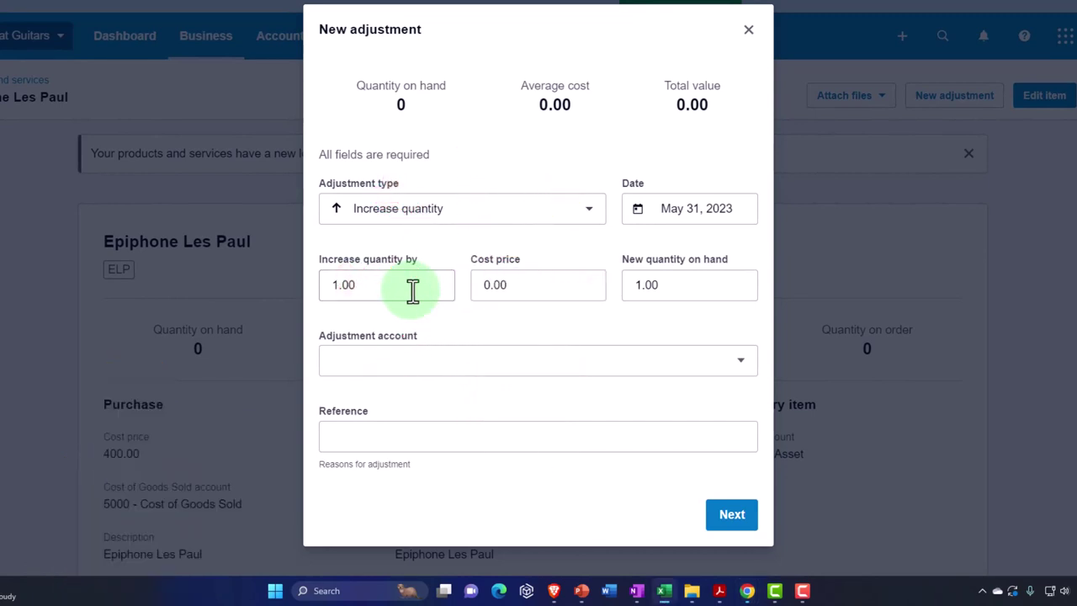
{"action": "left_click", "coordinate": [531, 283]}
{"action": "key", "text": "BackSpace"}
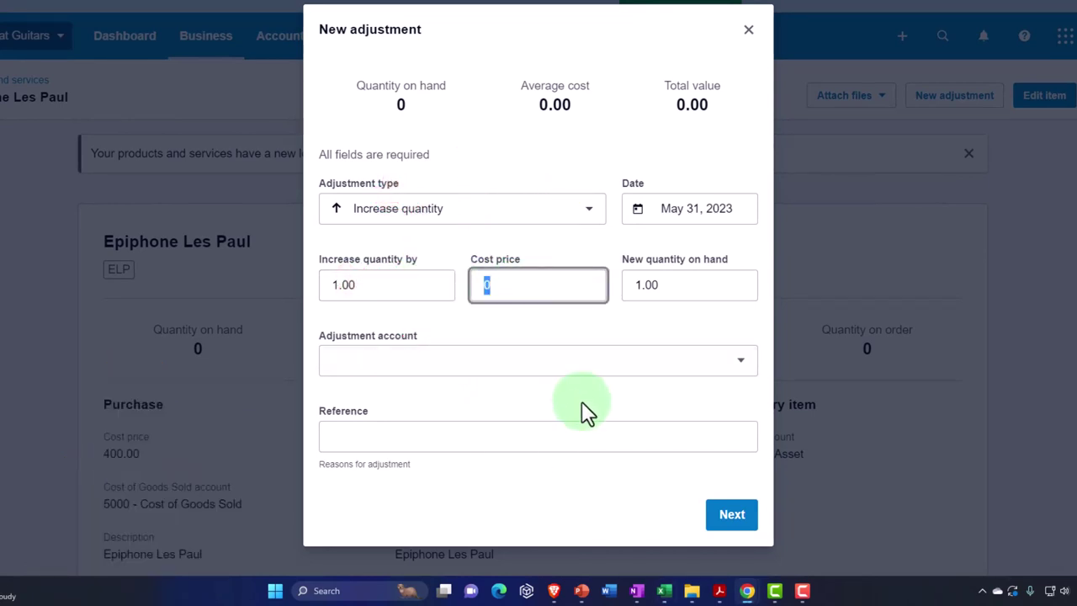
{"action": "type", "text": "400"}
{"action": "key", "text": "Tab"}
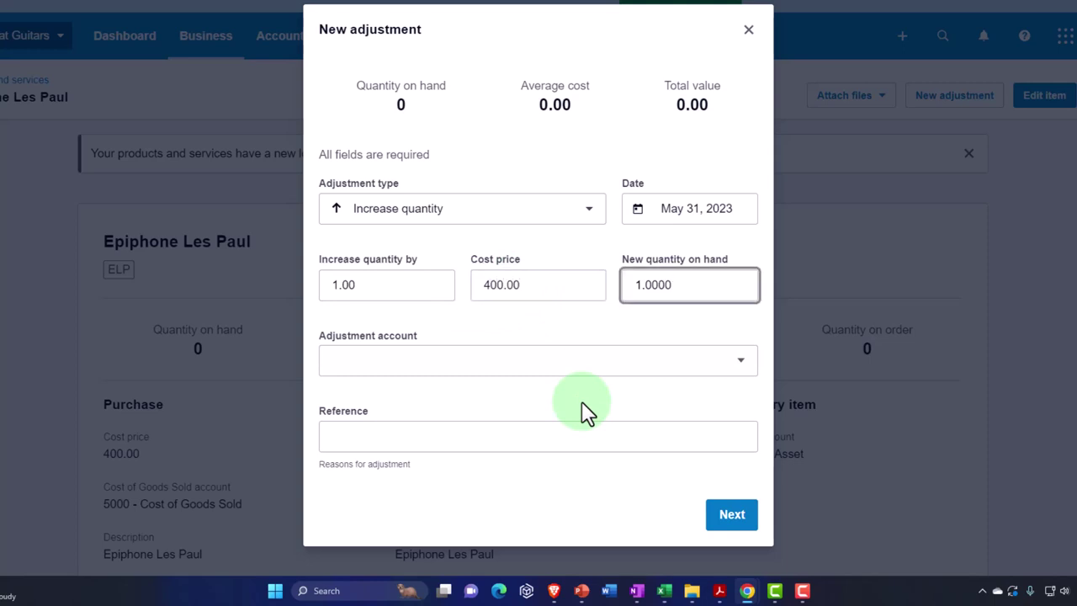
Step: Set the adjustment account to 3000 - Owner's Capital
{"action": "left_click", "coordinate": [733, 517]}
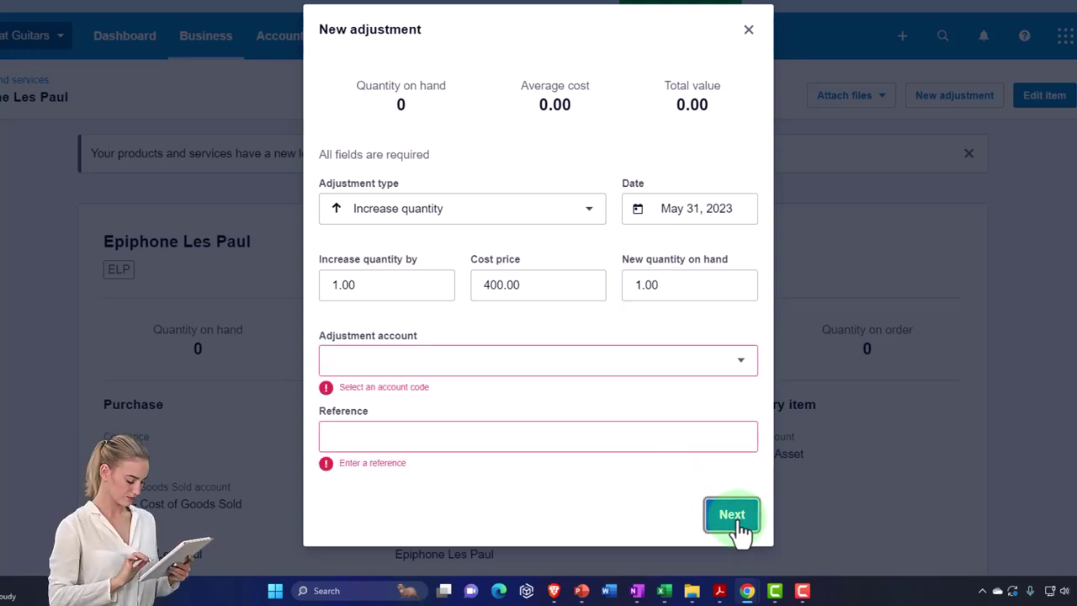
{"action": "left_click", "coordinate": [495, 381]}
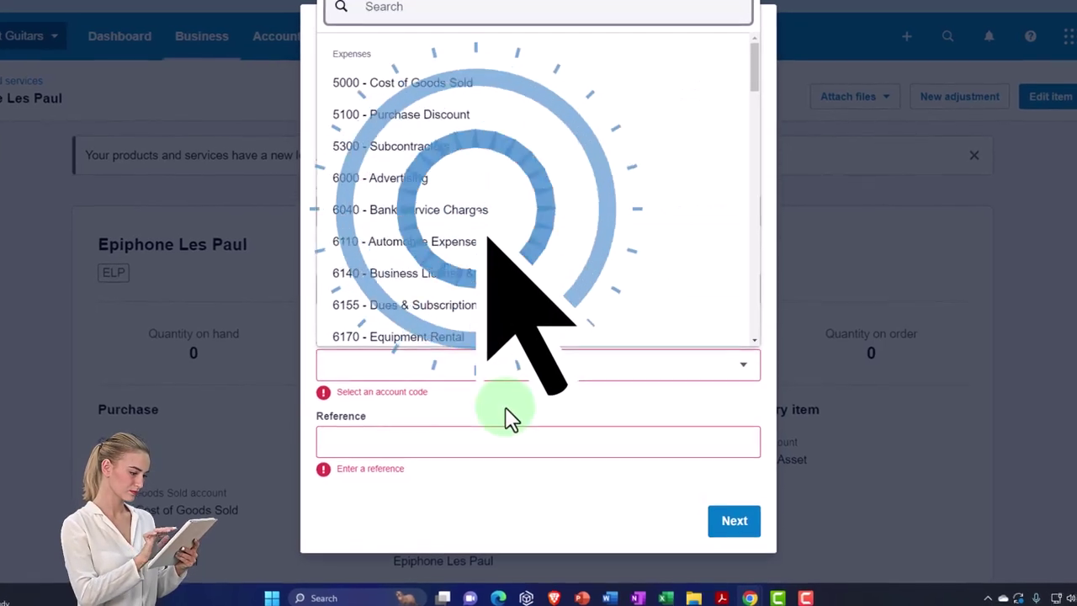
{"action": "left_click", "coordinate": [505, 421]}
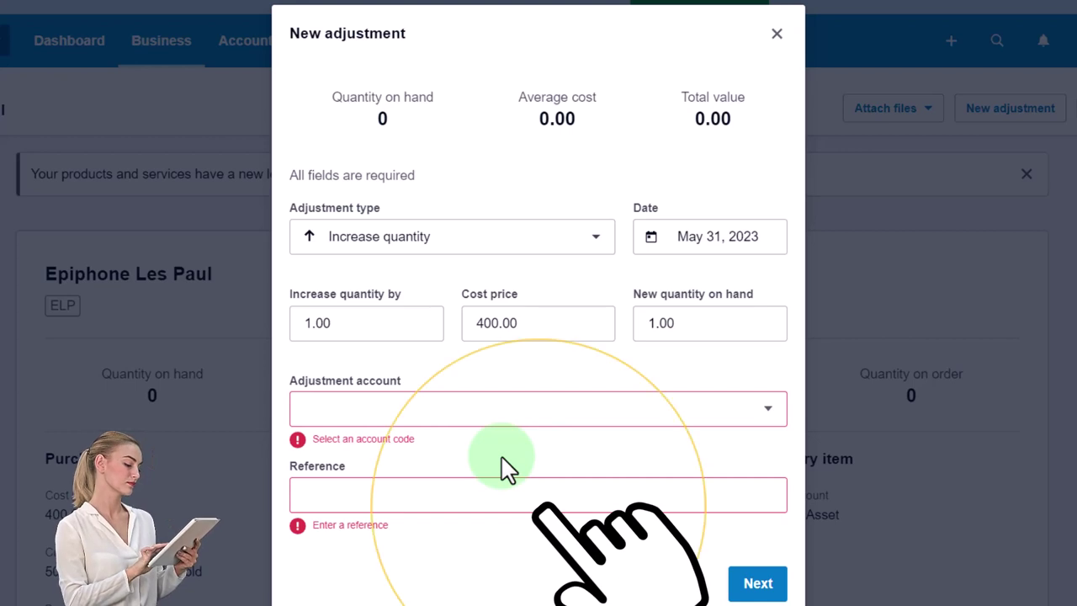
{"action": "left_click", "coordinate": [770, 424]}
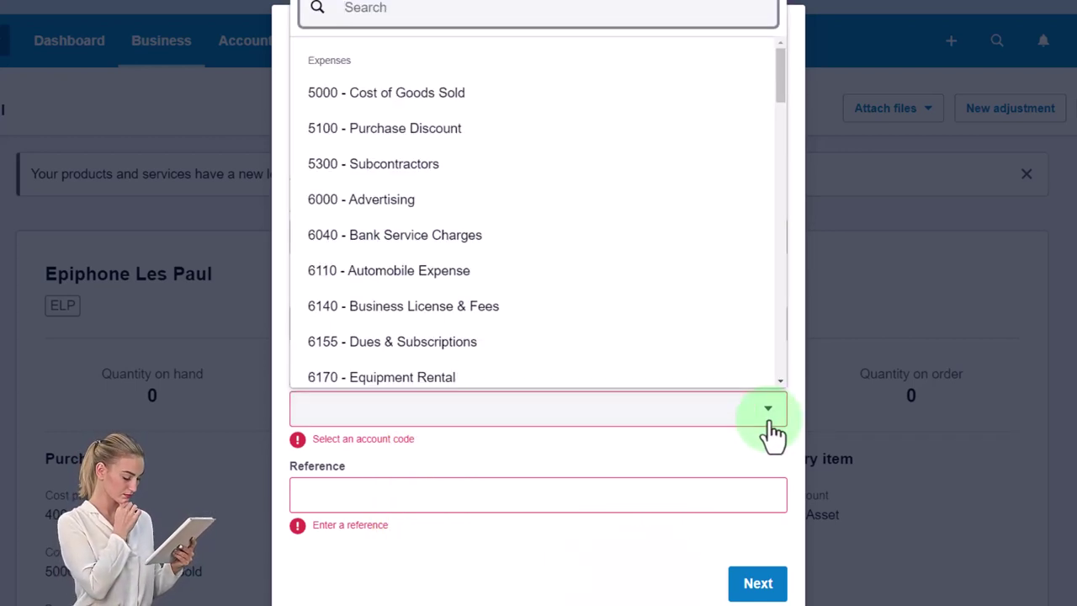
{"action": "scroll", "coordinate": [625, 301], "scroll_direction": "down", "scroll_amount": 3}
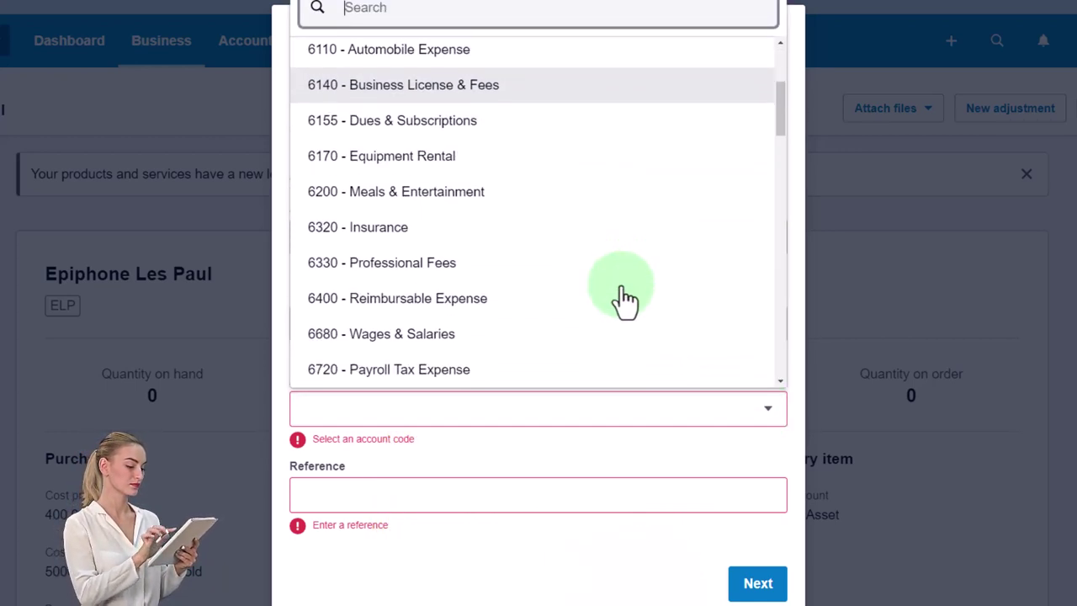
{"action": "scroll", "coordinate": [625, 300], "scroll_direction": "down", "scroll_amount": 8}
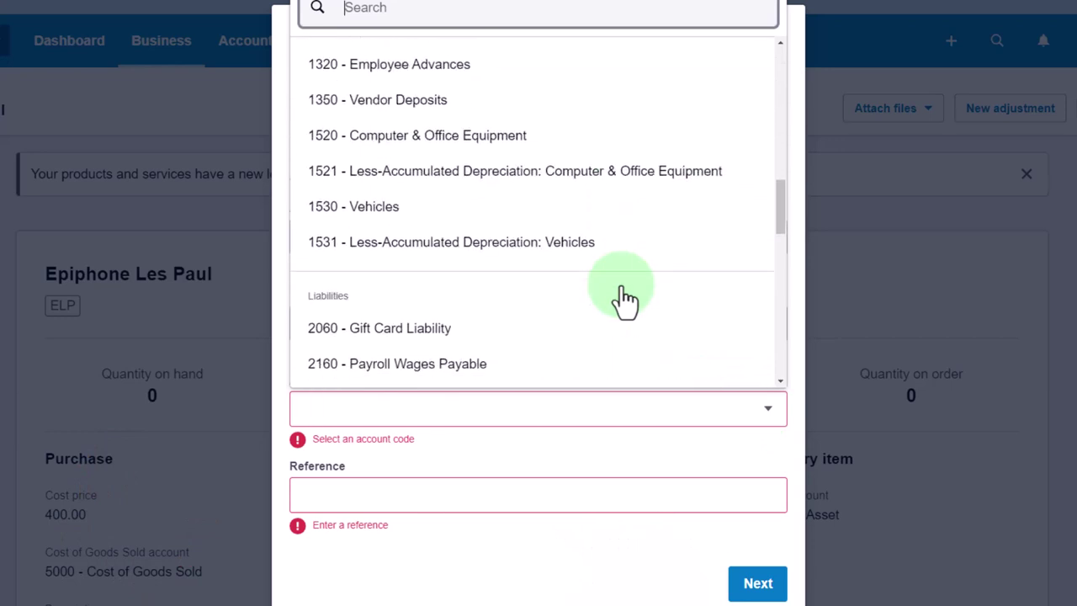
{"action": "scroll", "coordinate": [625, 301], "scroll_direction": "down", "scroll_amount": 7}
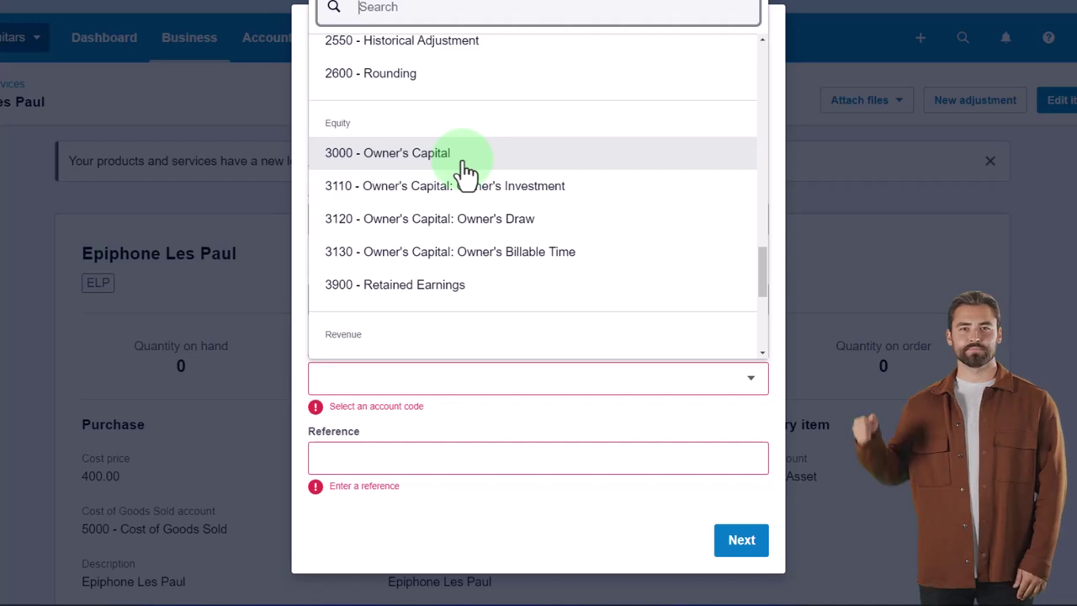
{"action": "left_click", "coordinate": [463, 164]}
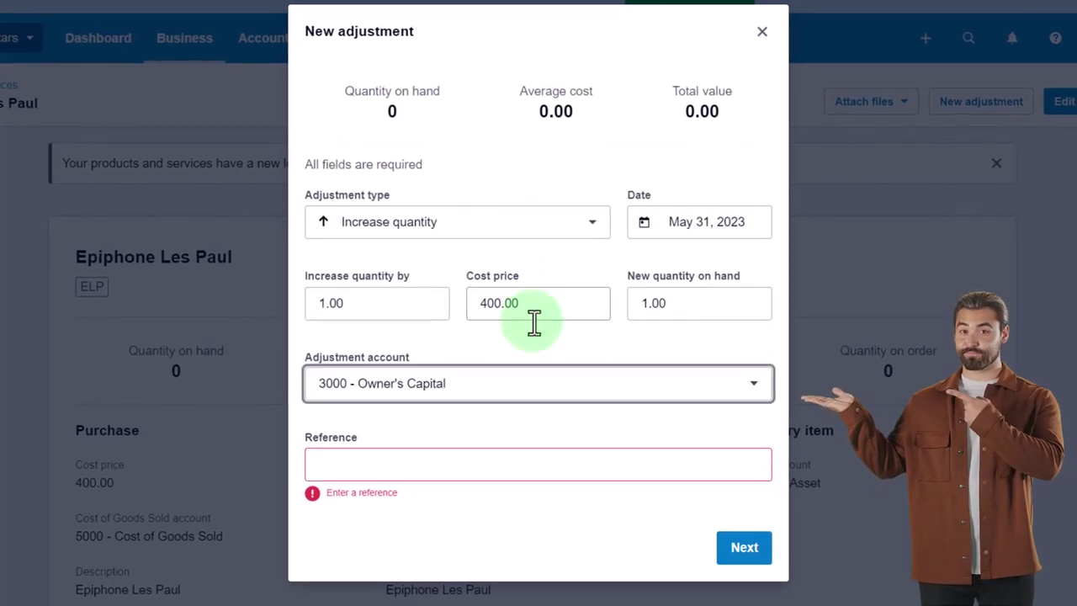
Step: Enter "Beg bal" as the adjustment's reference and post the adjustment
{"action": "left_click", "coordinate": [467, 478]}
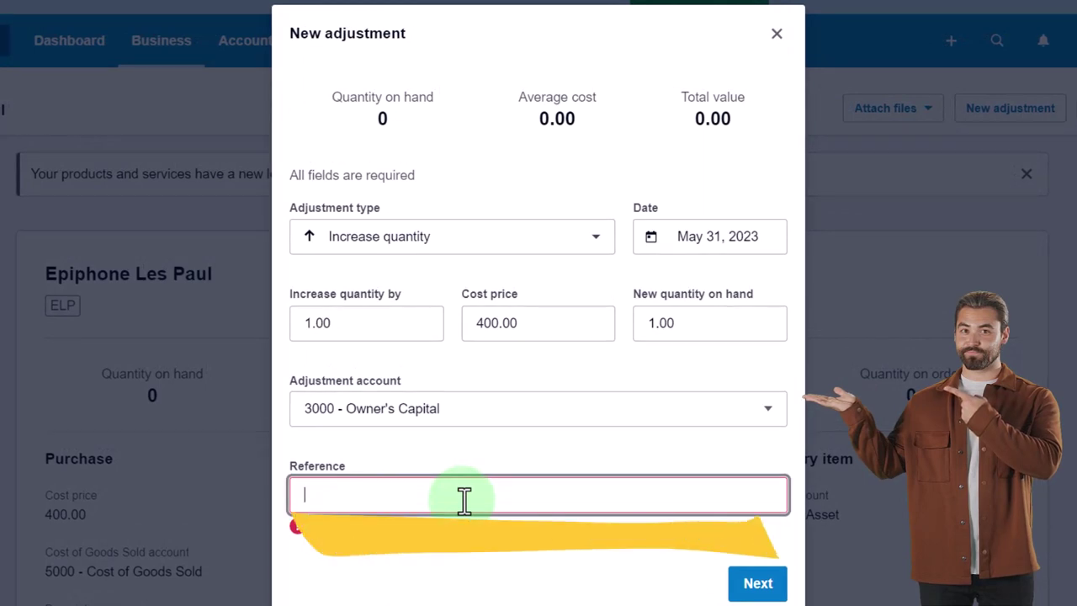
{"action": "type", "text": "Beg bal"}
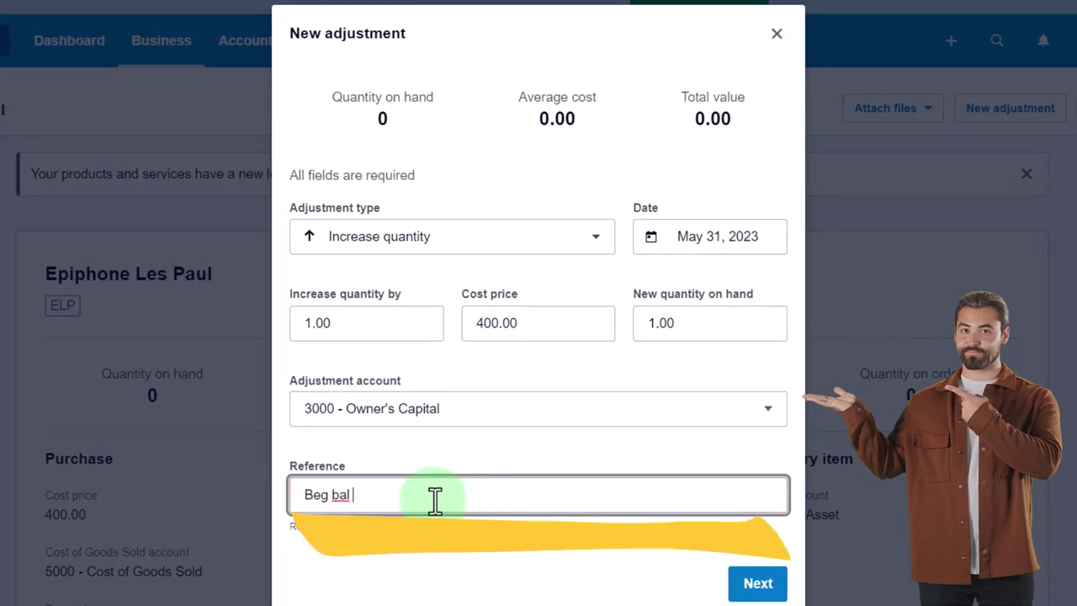
{"action": "left_click", "coordinate": [758, 583]}
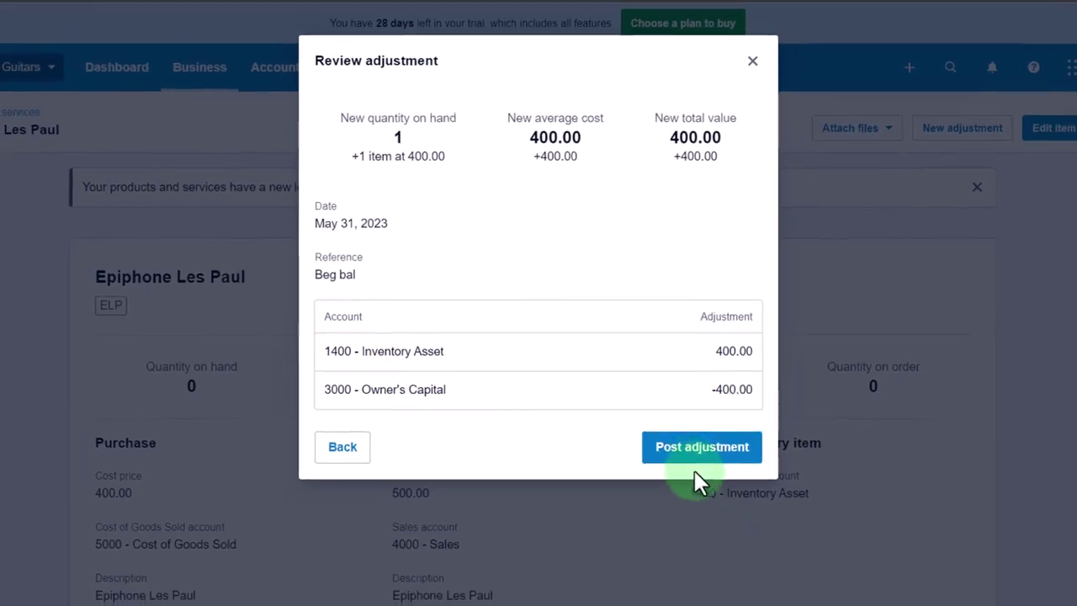
{"action": "left_click", "coordinate": [700, 461]}
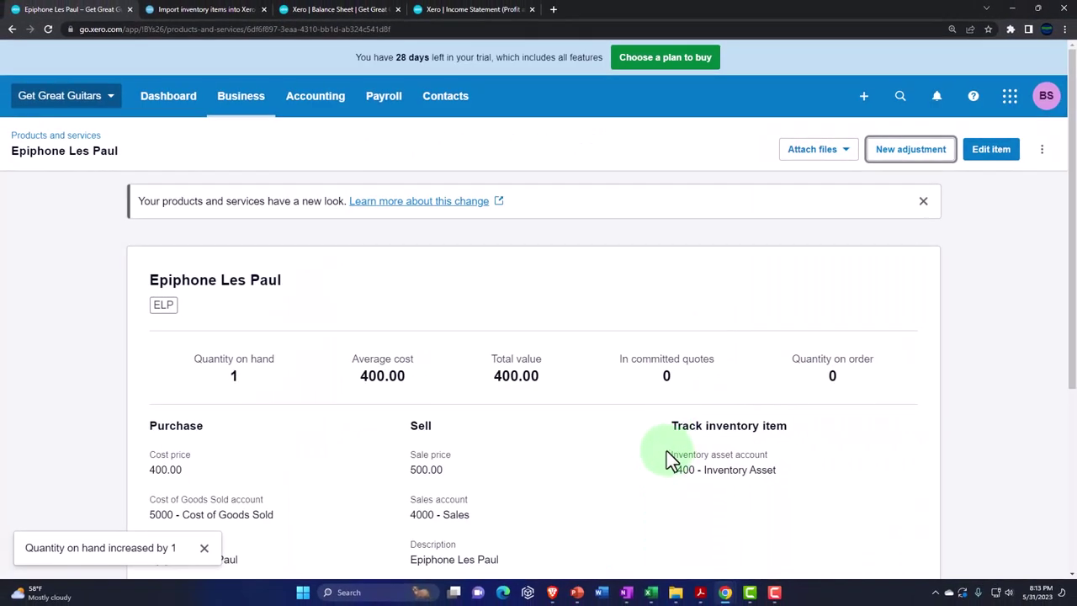
Step: Refresh the Balance Sheet report, and review the Epiphone Les Paul item's quantity, value and latest transactions
{"action": "left_click", "coordinate": [337, 12]}
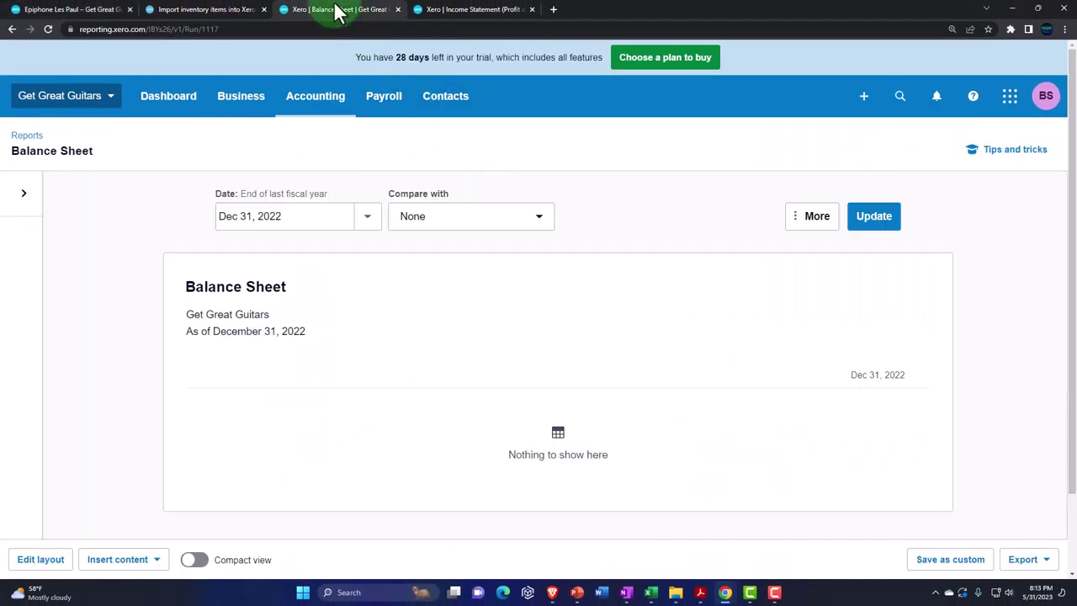
{"action": "left_click", "coordinate": [873, 221]}
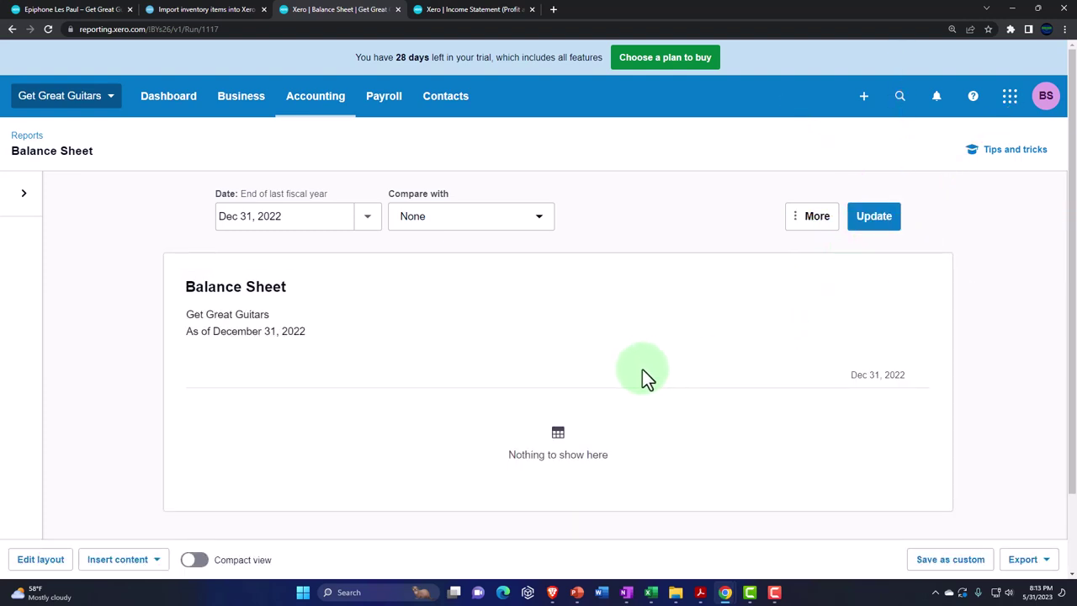
{"action": "left_click", "coordinate": [74, 10]}
{"action": "scroll", "coordinate": [223, 337], "scroll_direction": "up", "scroll_amount": 3}
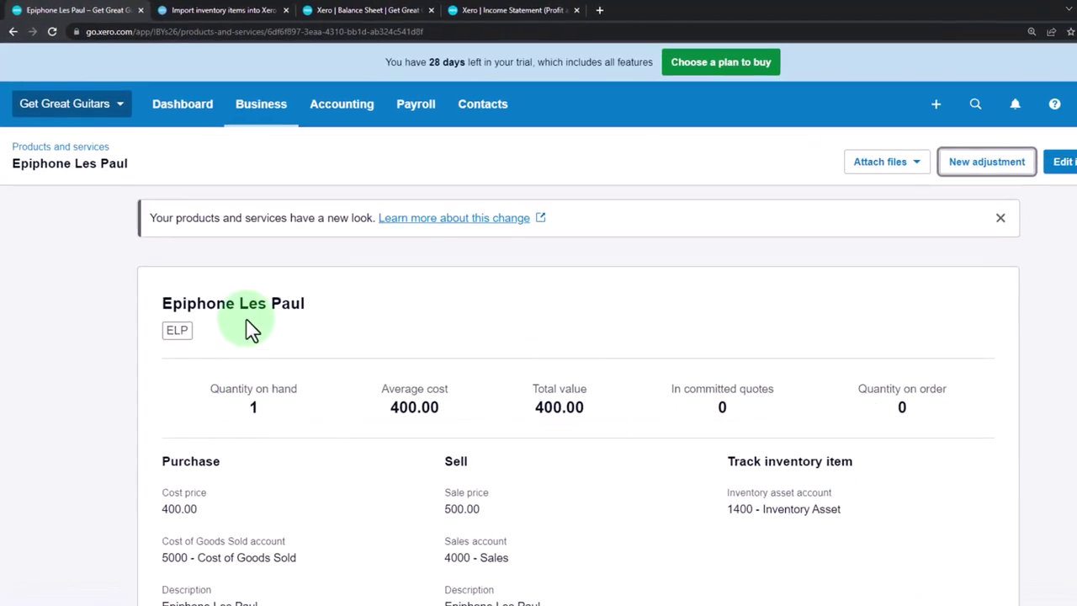
{"action": "scroll", "coordinate": [253, 328], "scroll_direction": "down", "scroll_amount": 3}
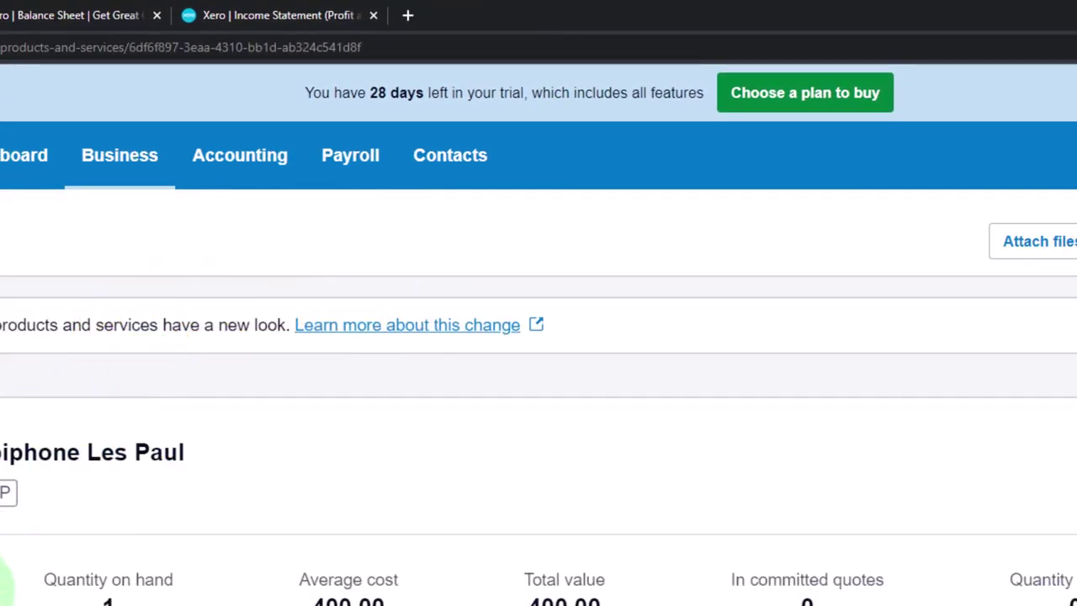
{"action": "scroll", "coordinate": [9, 580], "scroll_direction": "down", "scroll_amount": 3}
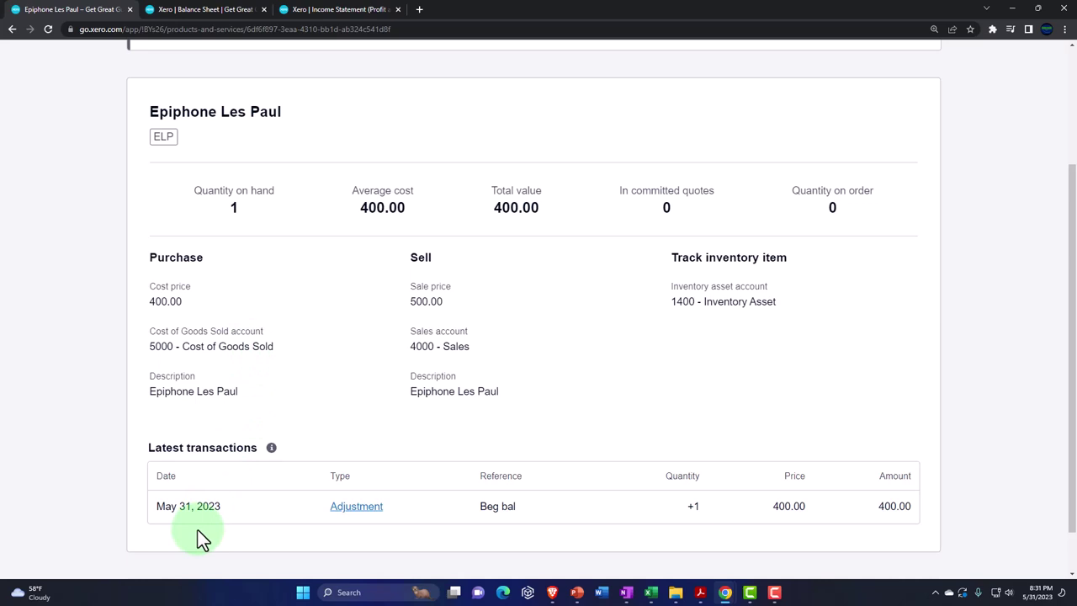
Step: Start a new adjustment for Epiphone Les Paul that decreases the quantity by 1
{"action": "scroll", "coordinate": [198, 530], "scroll_direction": "up", "scroll_amount": 3}
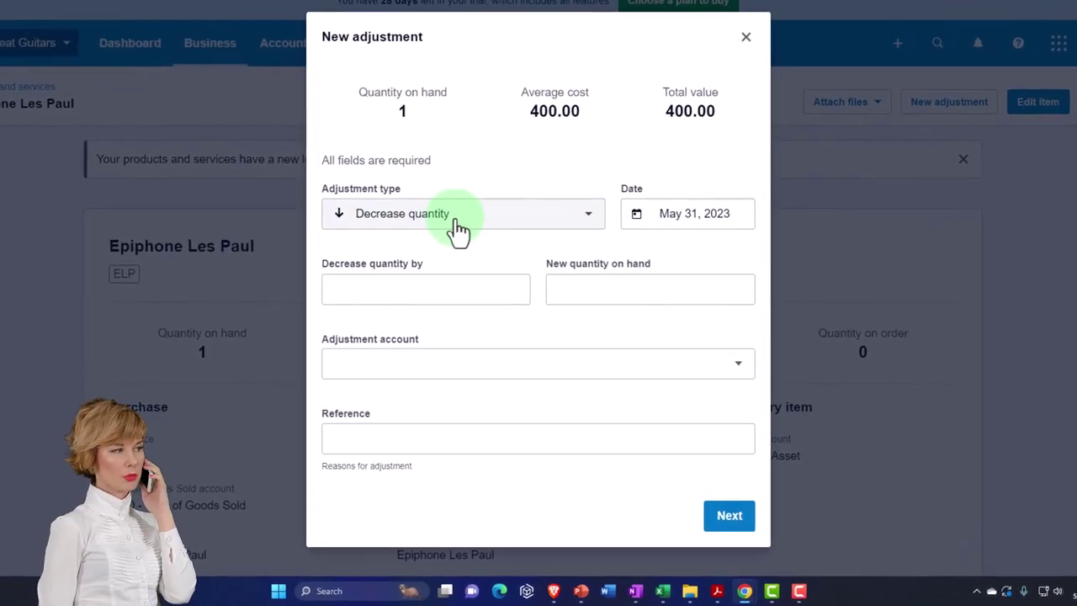
{"action": "left_click", "coordinate": [378, 288]}
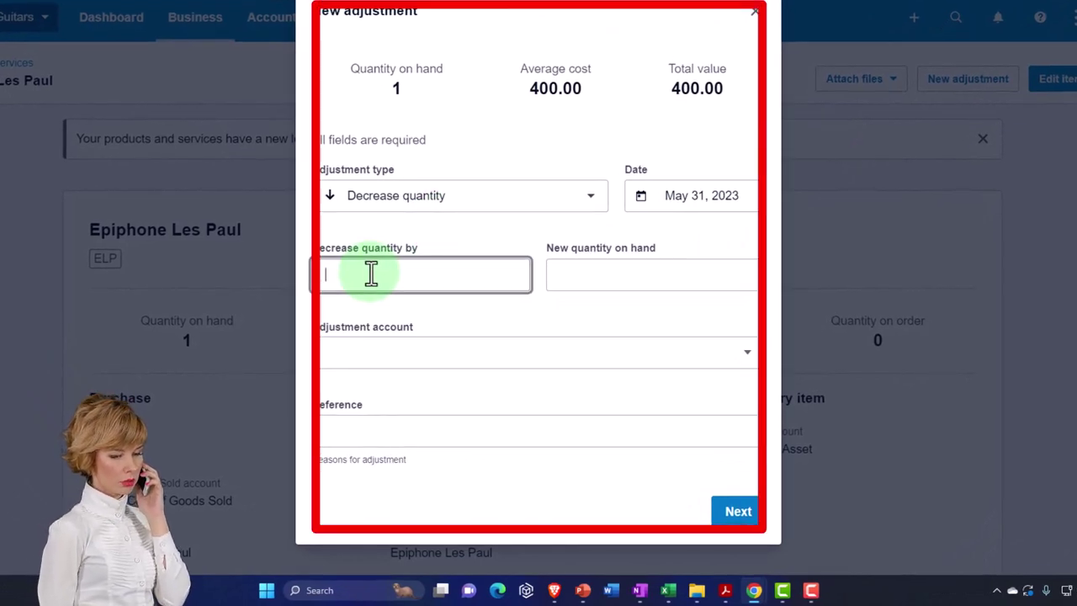
{"action": "type", "text": "1"}
{"action": "key", "text": "Tab"}
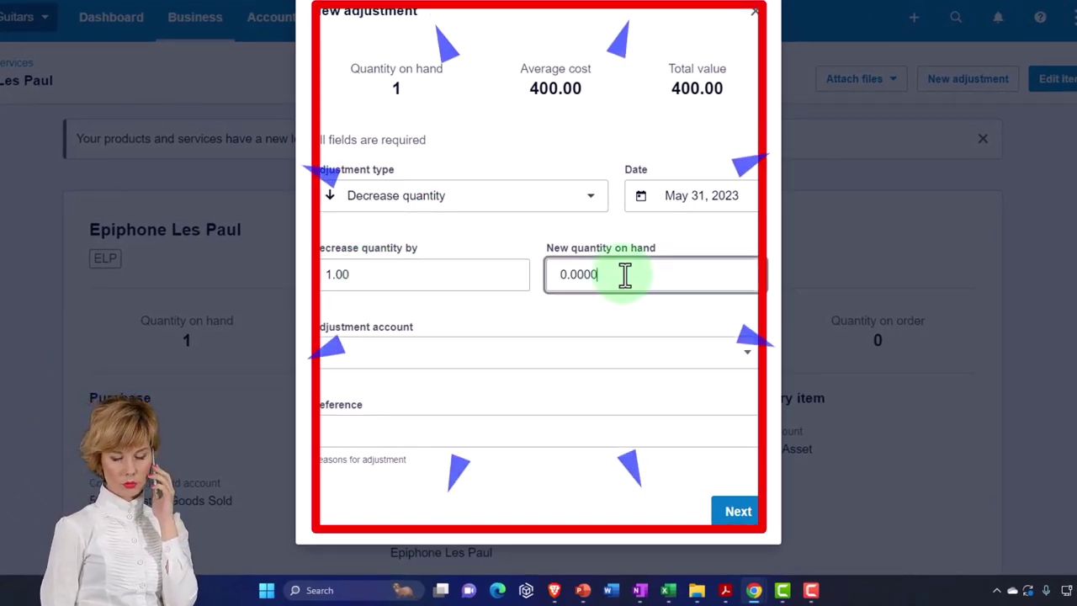
{"action": "left_click_drag", "start_coordinate": [626, 274], "coordinate": [465, 270]}
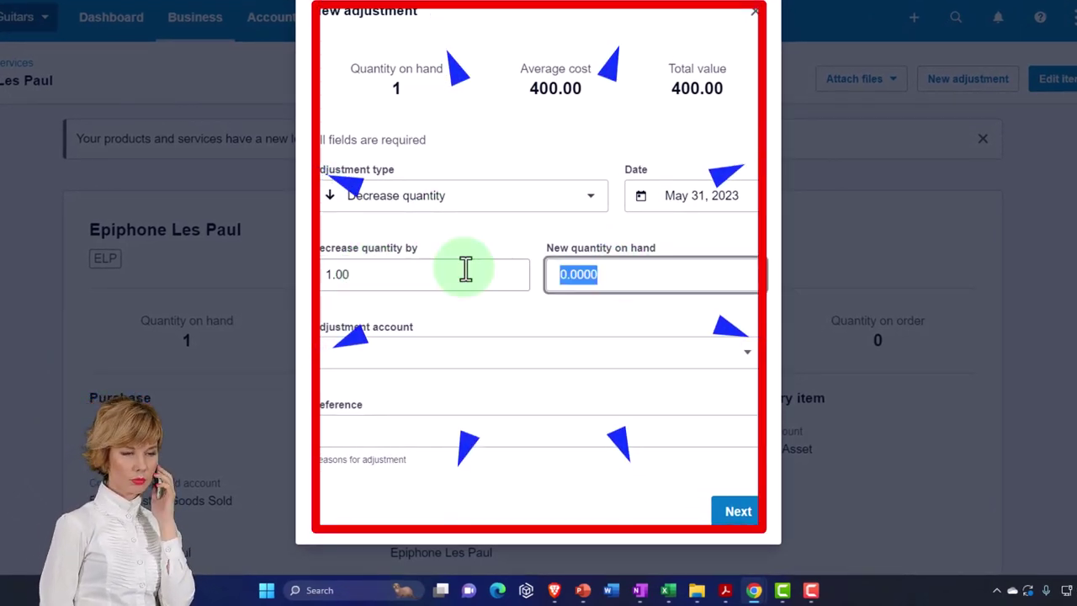
Step: Assign the quantity decrease to the adjustment account 3000 - Owner's Capital
{"action": "left_click", "coordinate": [548, 366]}
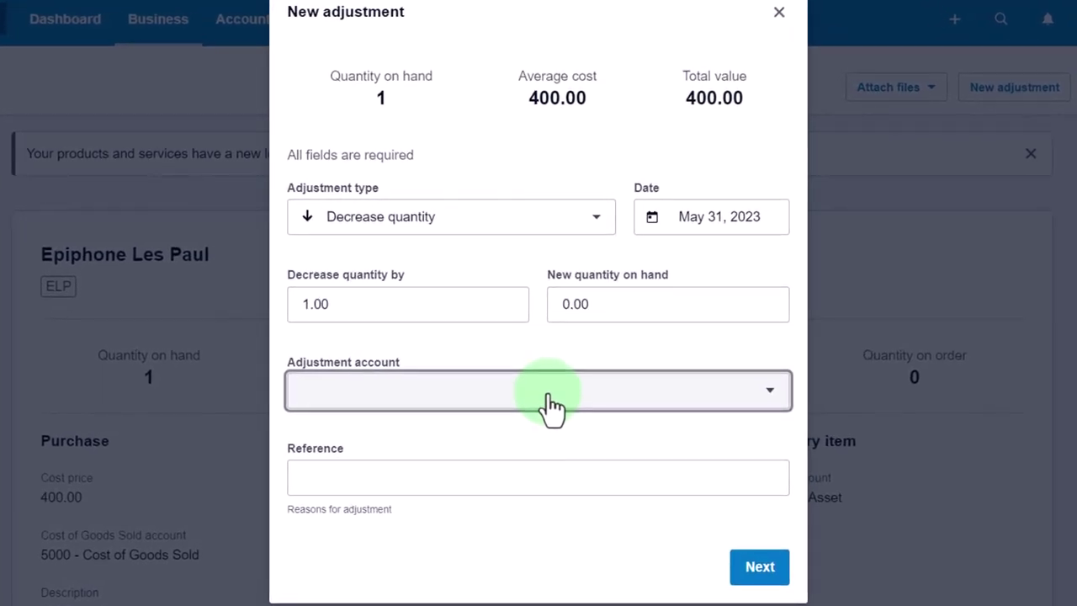
{"action": "left_click", "coordinate": [548, 396]}
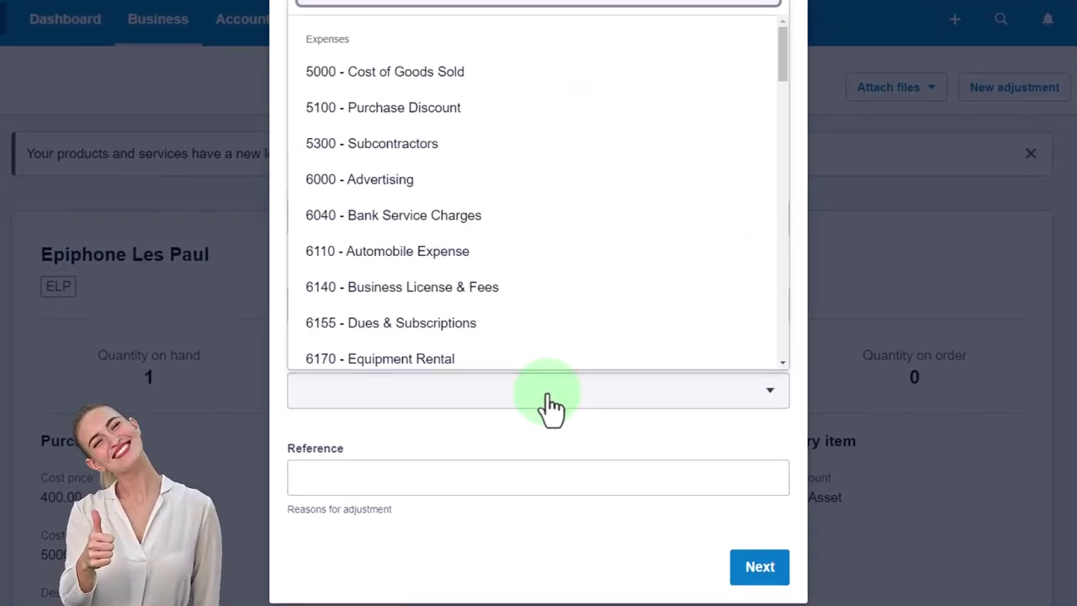
{"action": "left_click", "coordinate": [549, 395]}
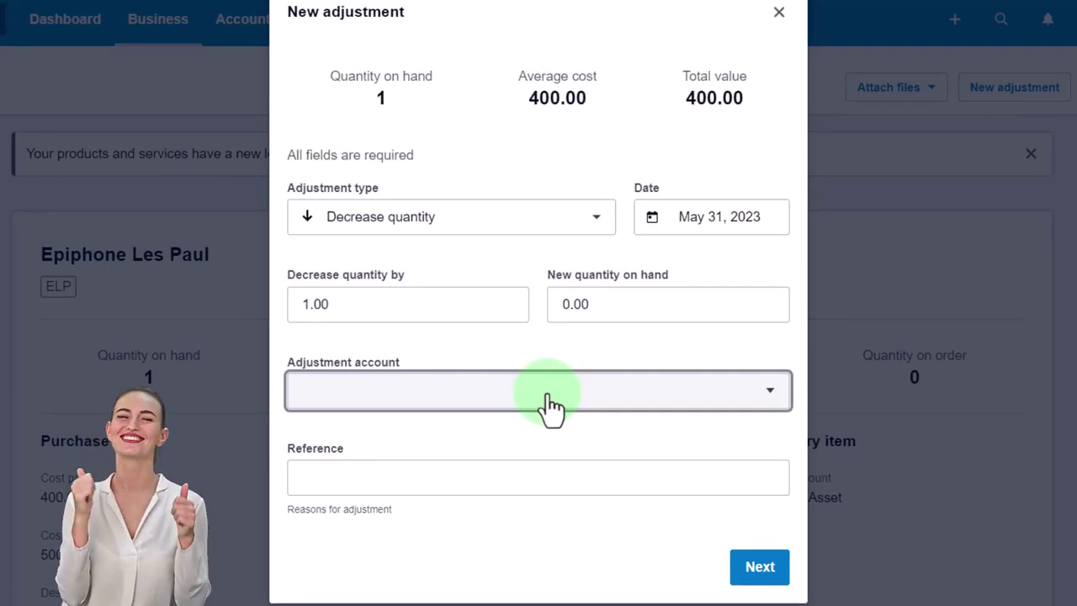
{"action": "left_click", "coordinate": [549, 395]}
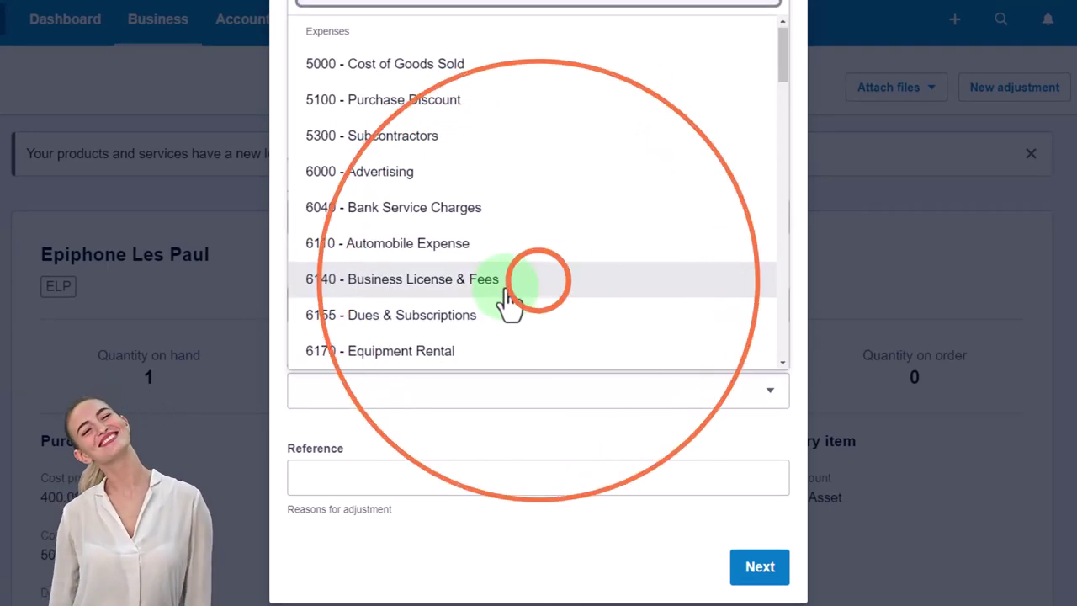
{"action": "scroll", "coordinate": [507, 299], "scroll_direction": "down", "scroll_amount": 5}
{"action": "scroll", "coordinate": [507, 300], "scroll_direction": "down", "scroll_amount": 10}
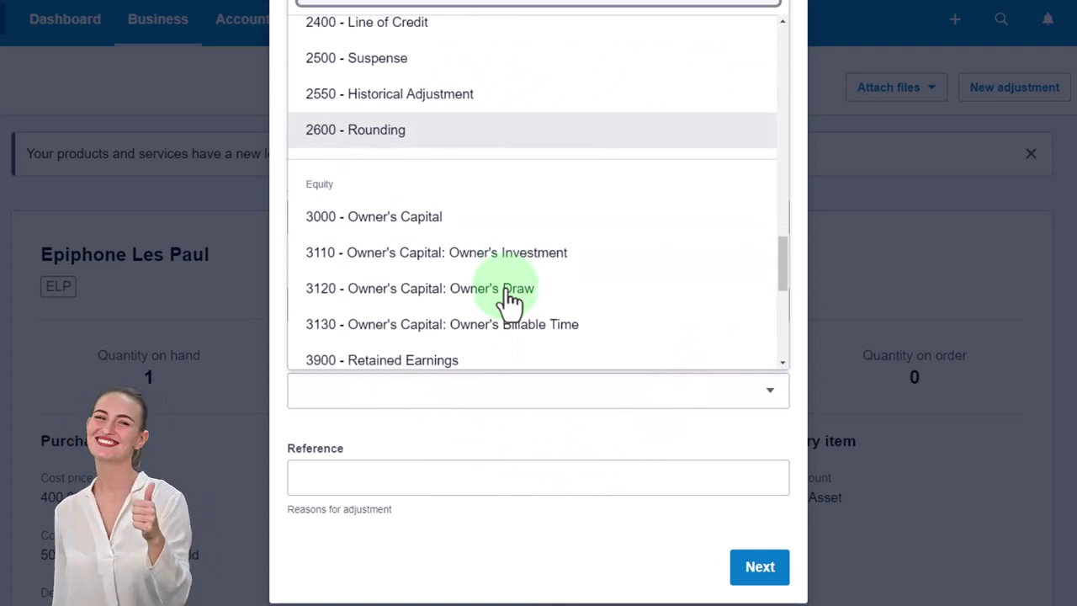
{"action": "left_click", "coordinate": [429, 221]}
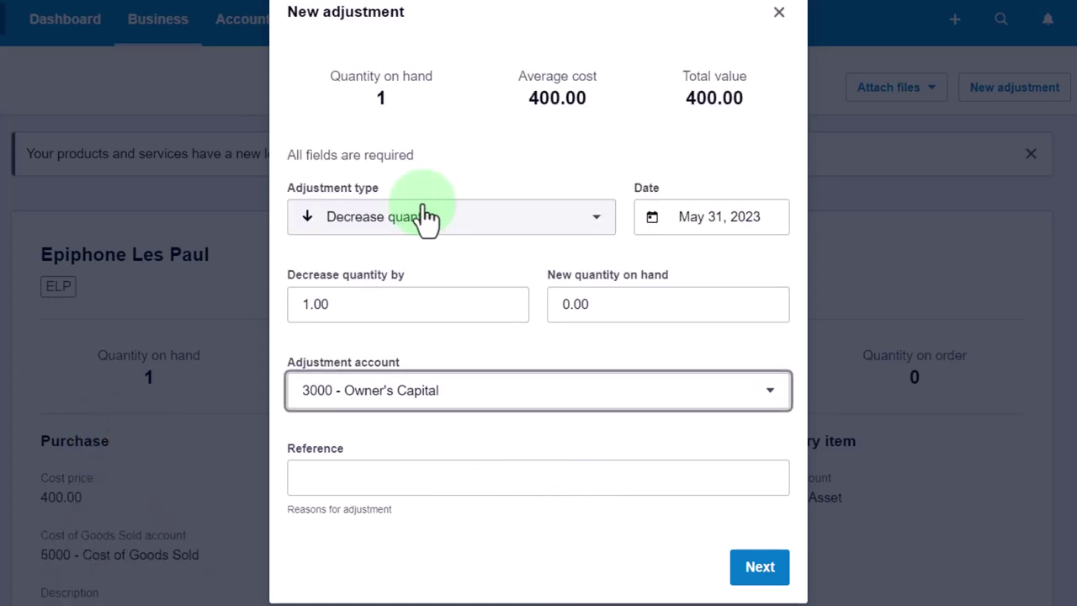
Step: Enter "Adj" as the adjustment's reference, post it, and review the item's latest transactions
{"action": "left_click", "coordinate": [386, 480]}
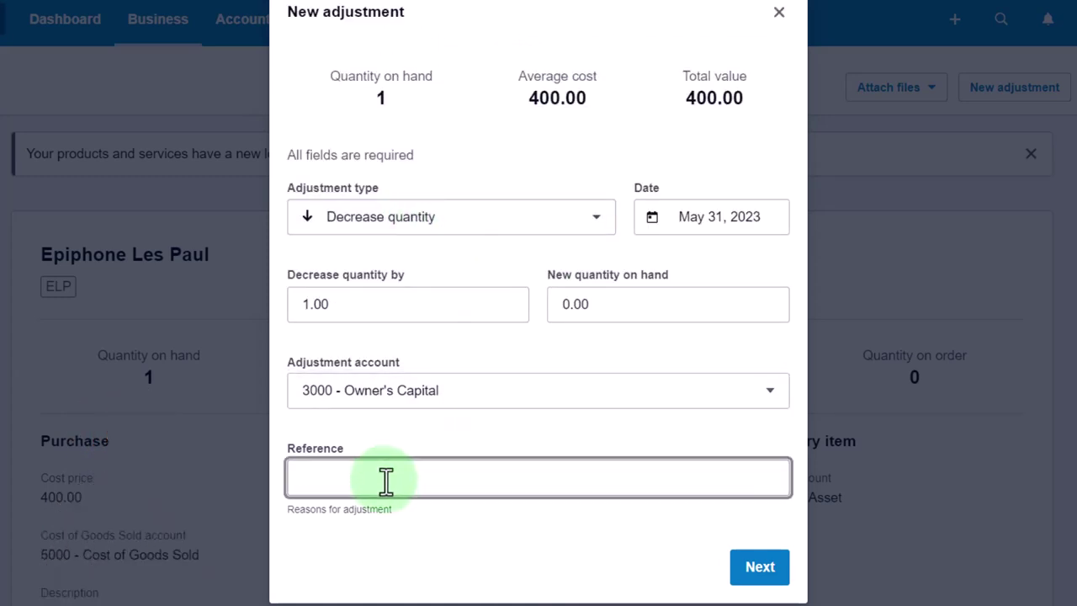
{"action": "type", "text": "Adj"}
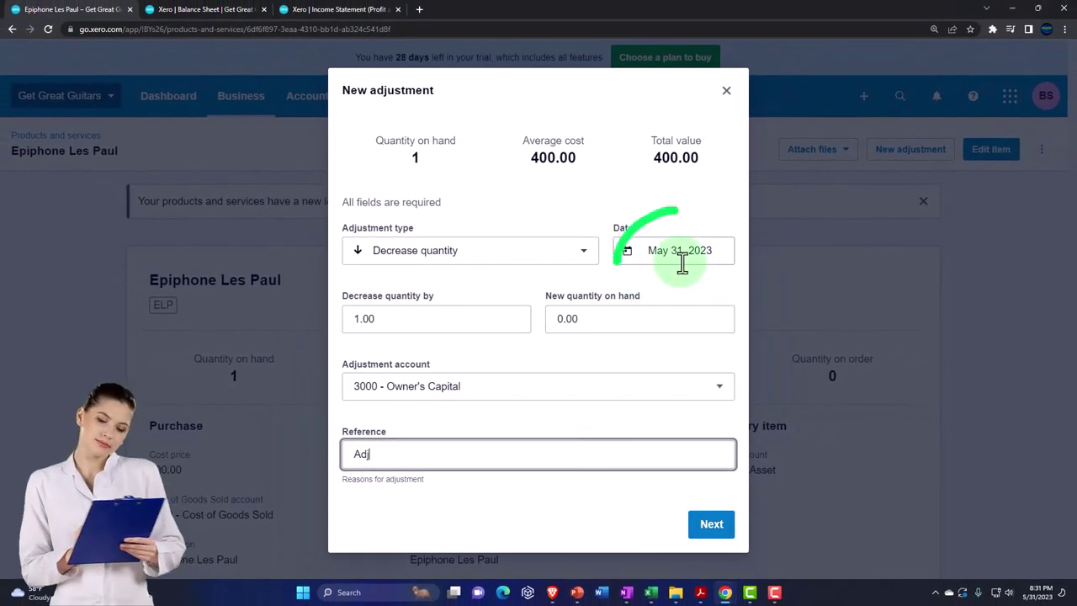
{"action": "left_click", "coordinate": [714, 528]}
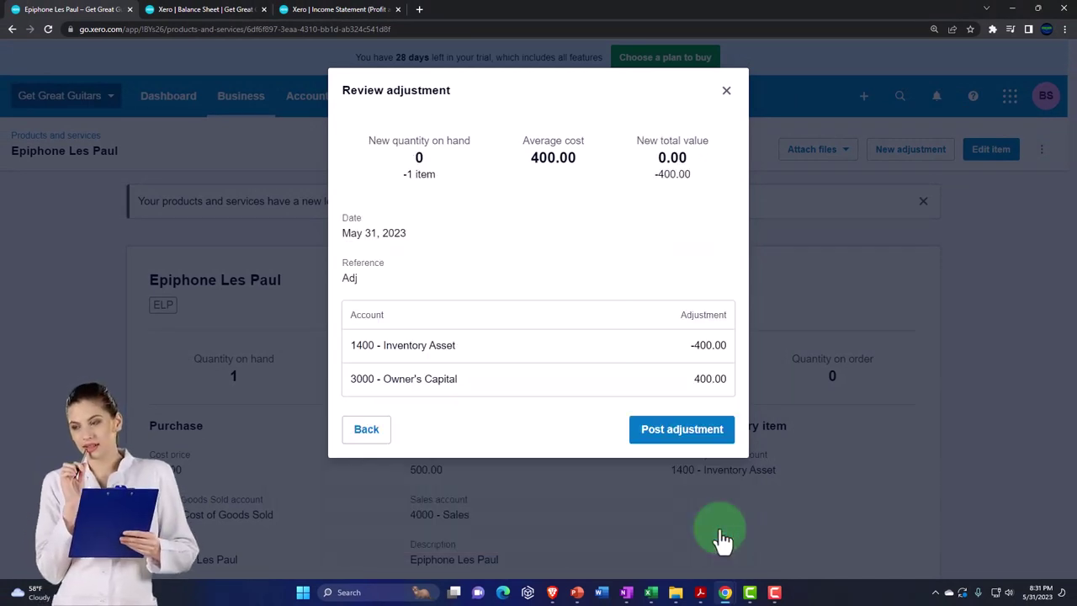
{"action": "left_click", "coordinate": [695, 430]}
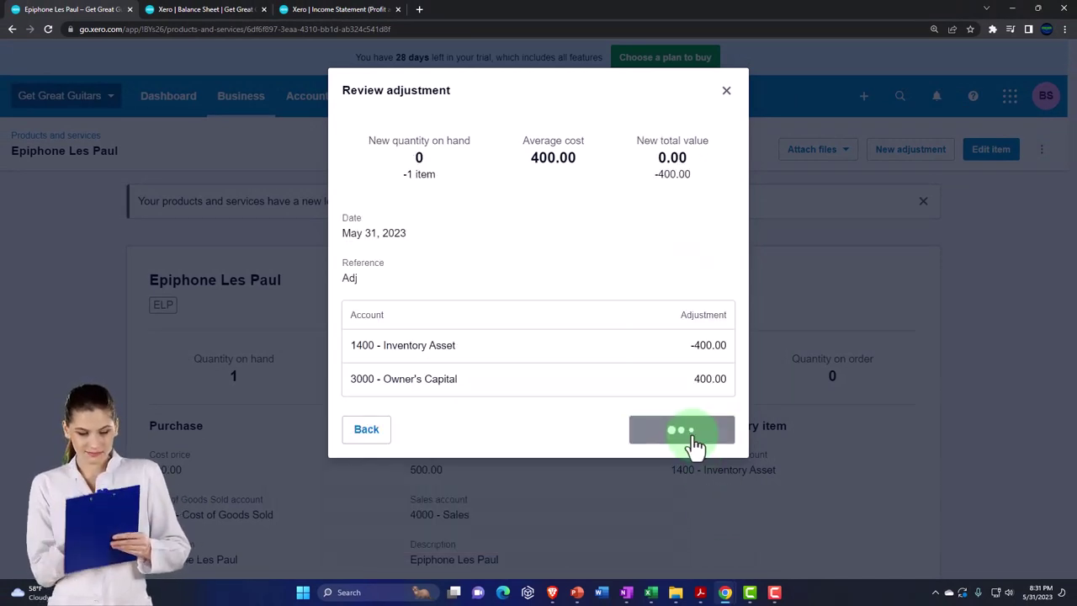
{"action": "scroll", "coordinate": [646, 421], "scroll_direction": "down", "scroll_amount": 2}
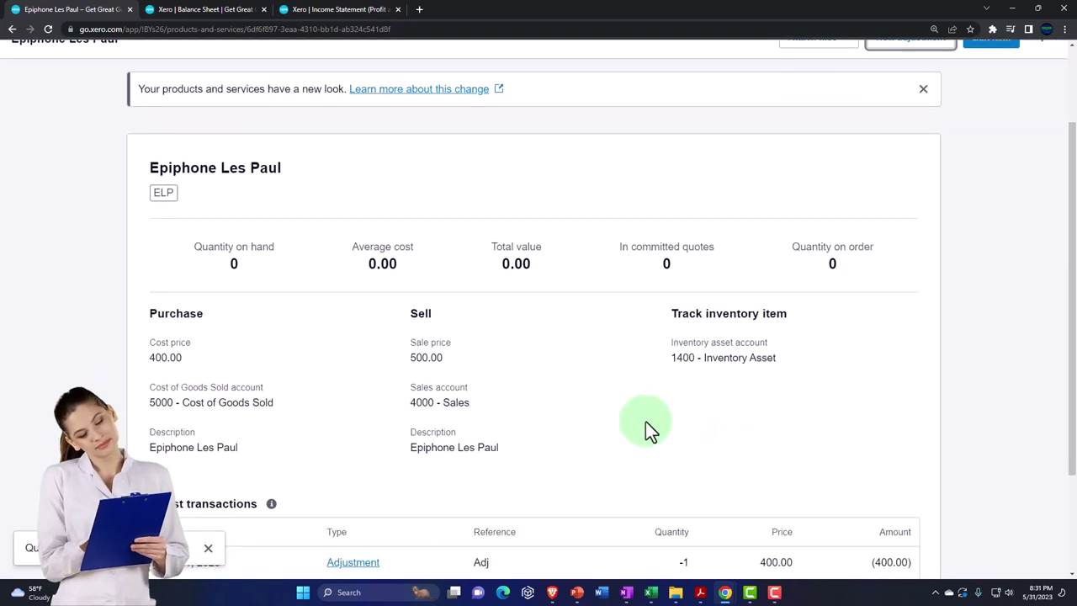
{"action": "scroll", "coordinate": [452, 308], "scroll_direction": "down", "scroll_amount": 2}
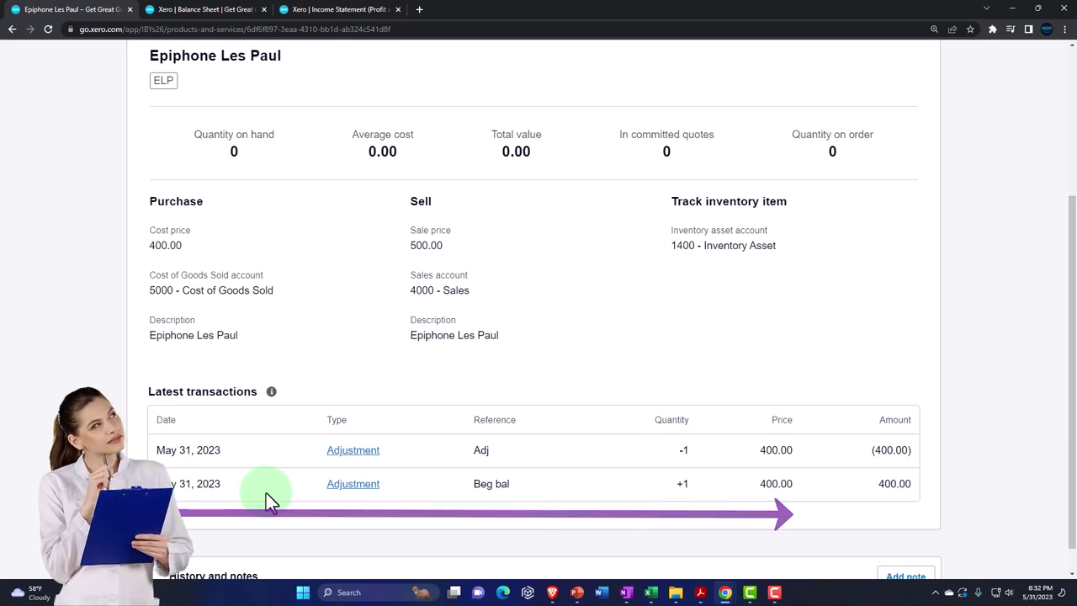
Step: Start another quantity increase adjustment for Epiphone Les Paul and date it Dec 31, 2022
{"action": "scroll", "coordinate": [266, 493], "scroll_direction": "up", "scroll_amount": 4}
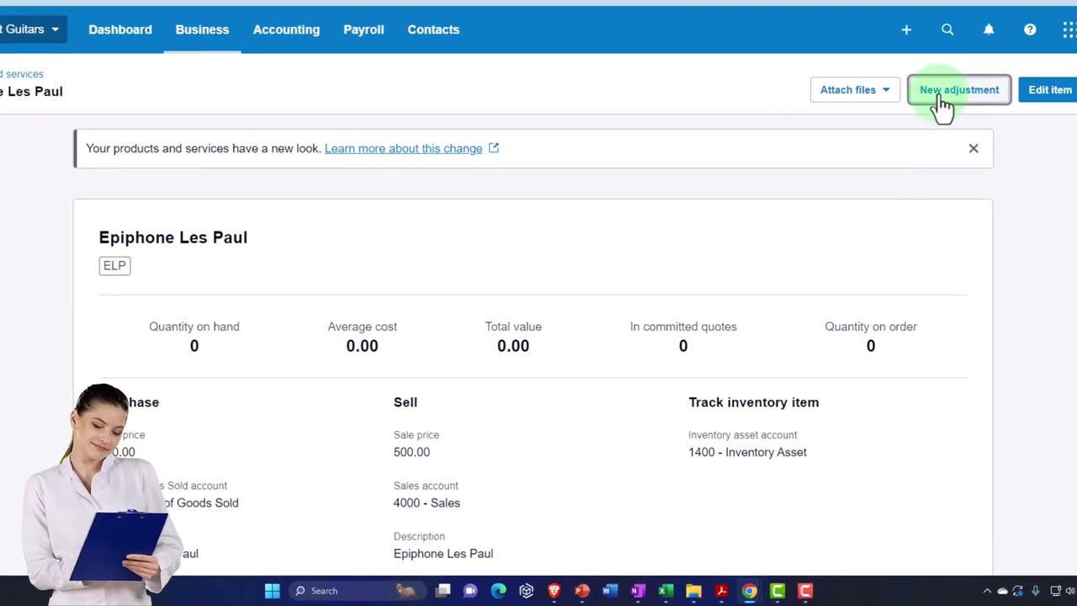
{"action": "left_click", "coordinate": [942, 106]}
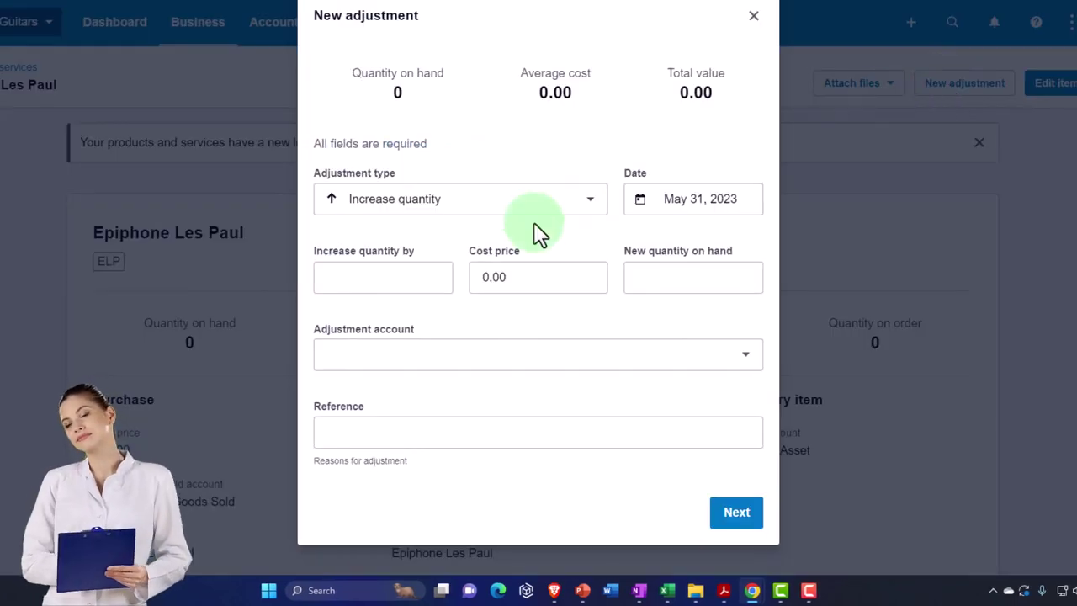
{"action": "left_click", "coordinate": [697, 199]}
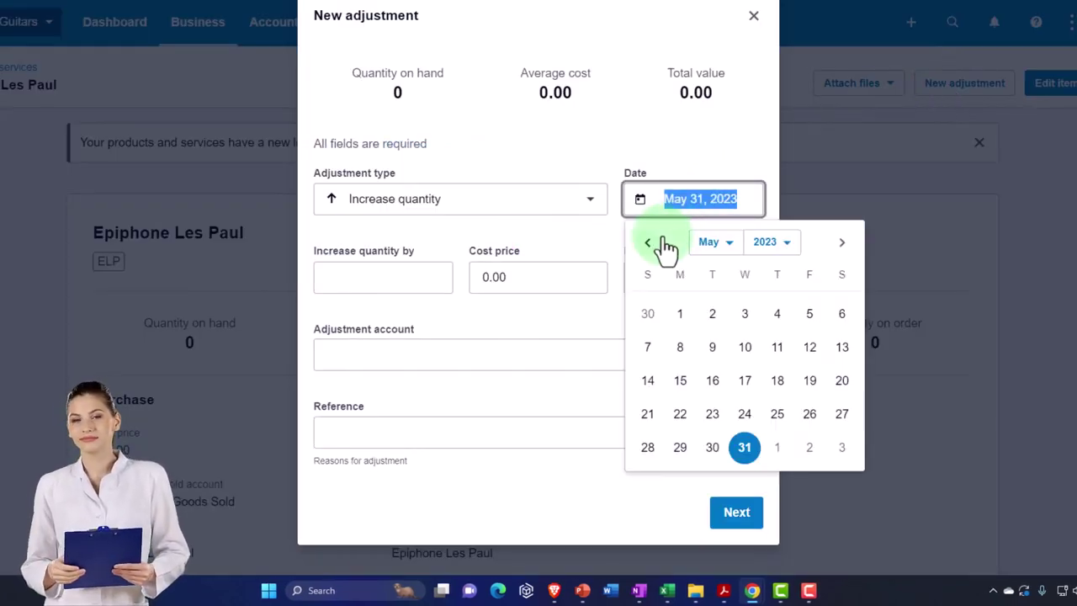
{"action": "left_click", "coordinate": [768, 243]}
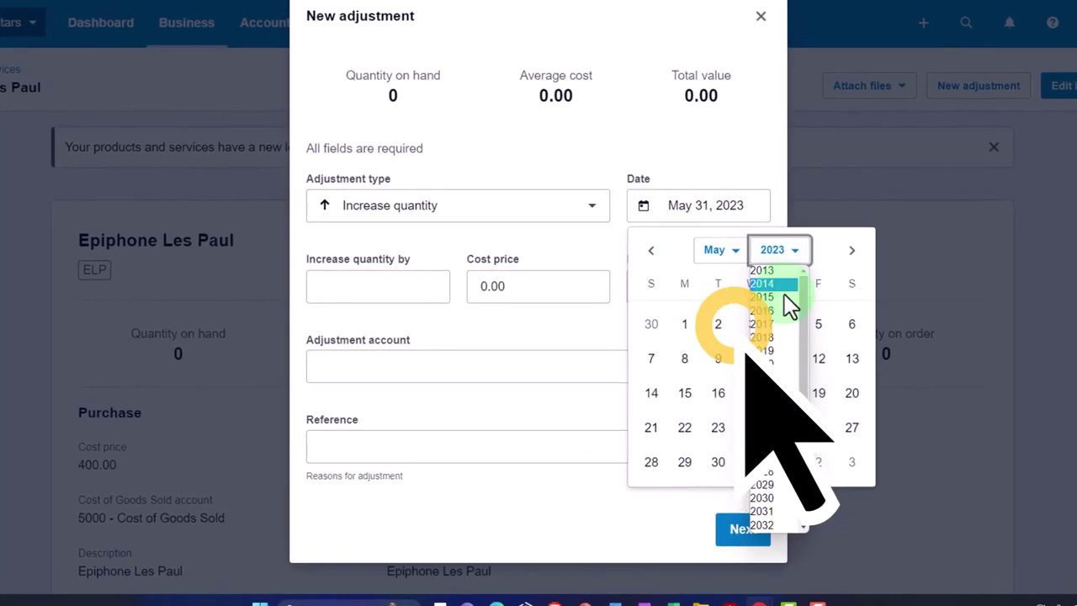
{"action": "left_click", "coordinate": [771, 406]}
{"action": "left_click", "coordinate": [744, 263]}
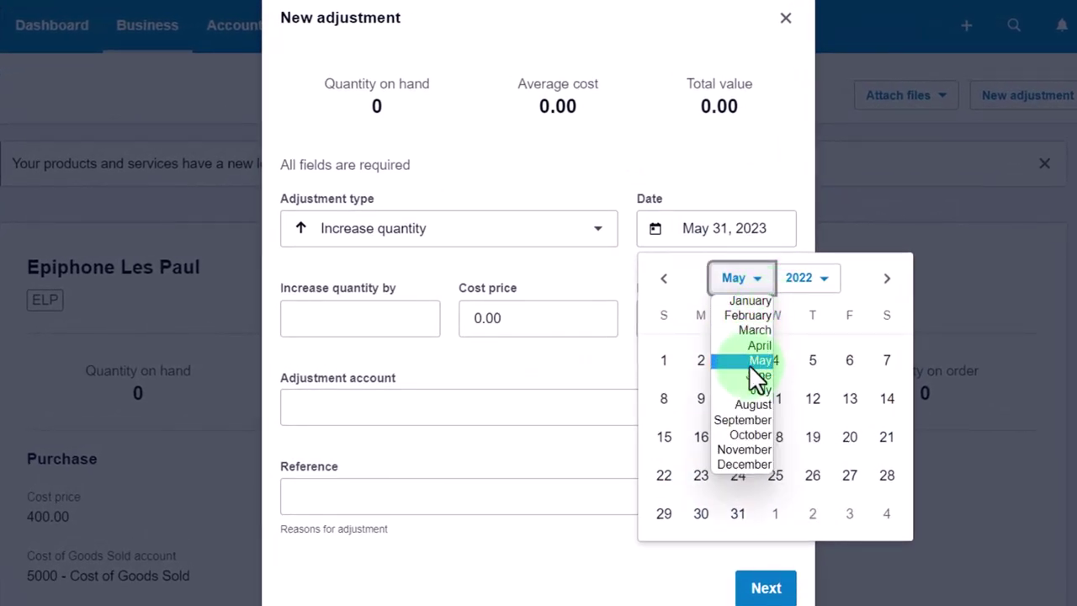
{"action": "left_click", "coordinate": [742, 462]}
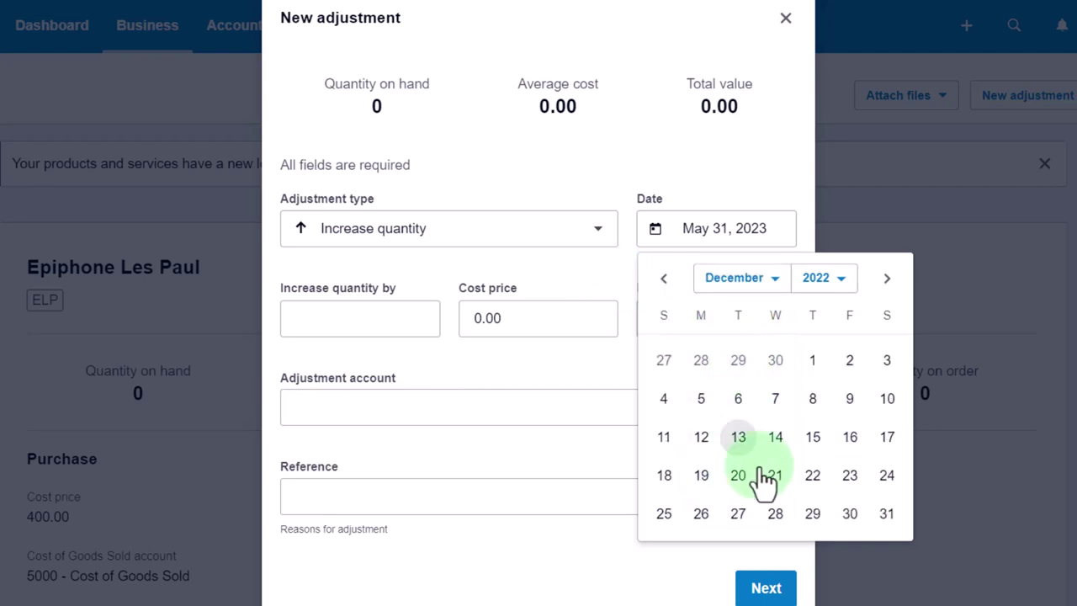
{"action": "left_click", "coordinate": [886, 514]}
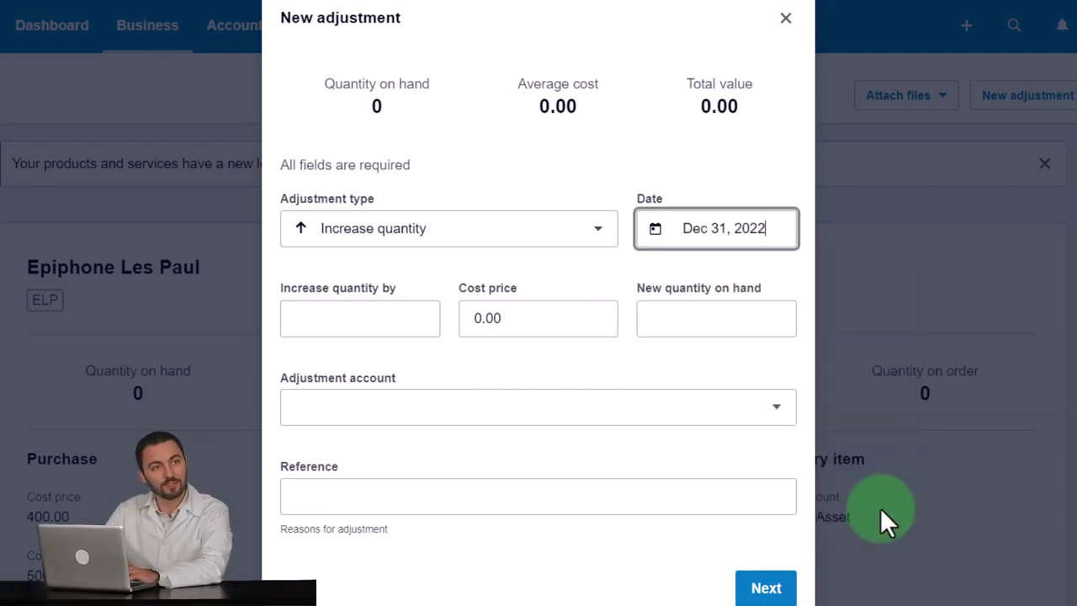
Step: Set the adjustment to increase the quantity by 1 at a cost price of 400.00
{"action": "left_click", "coordinate": [356, 323]}
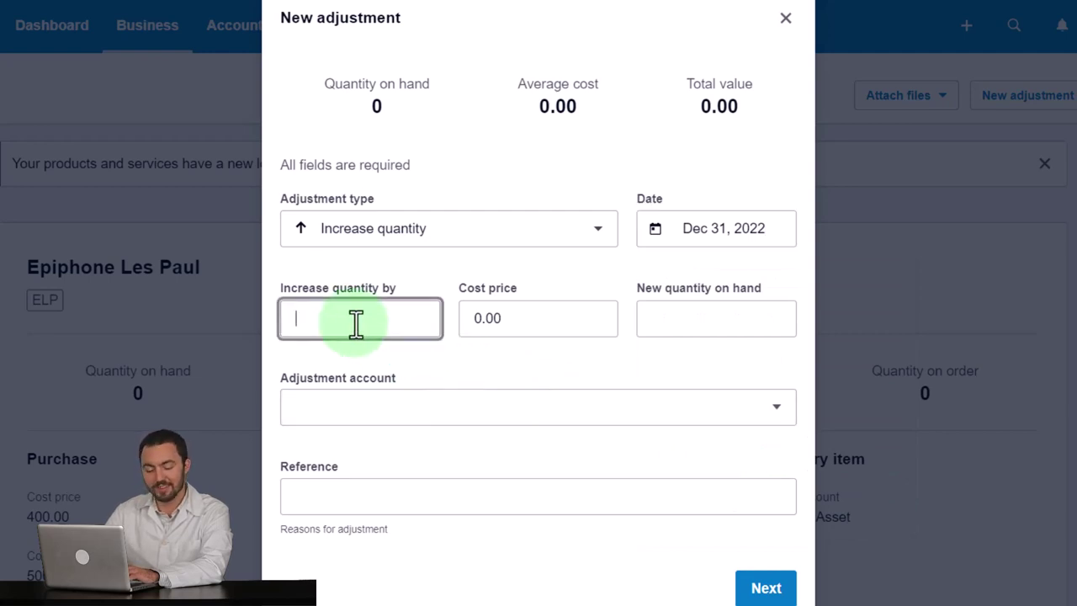
{"action": "type", "text": "1"}
{"action": "key", "text": "Tab"}
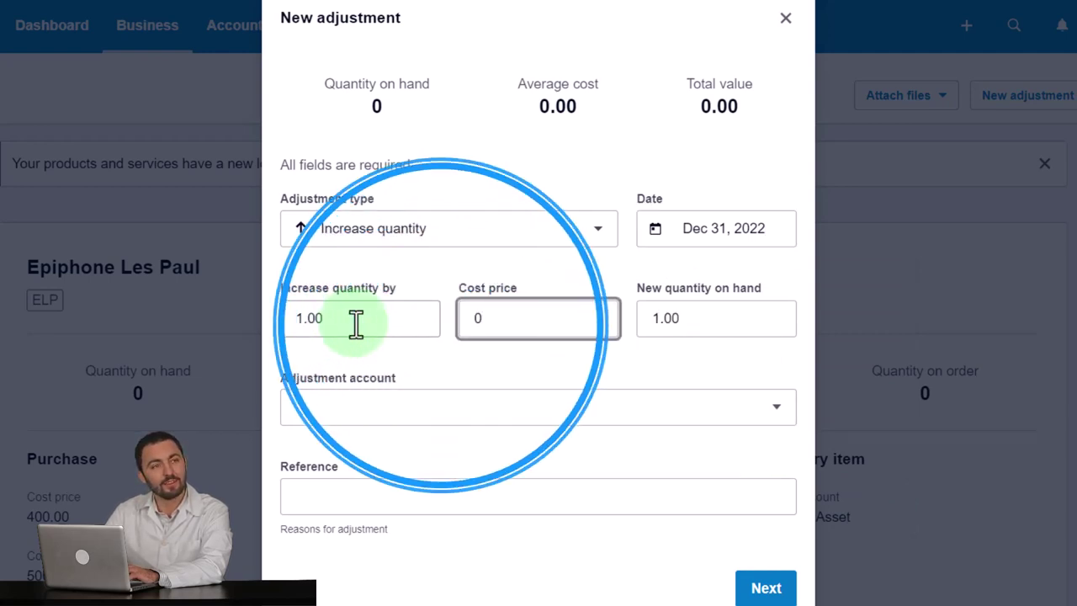
{"action": "key", "text": "BackSpace"}
{"action": "type", "text": "400"}
{"action": "key", "text": "Tab"}
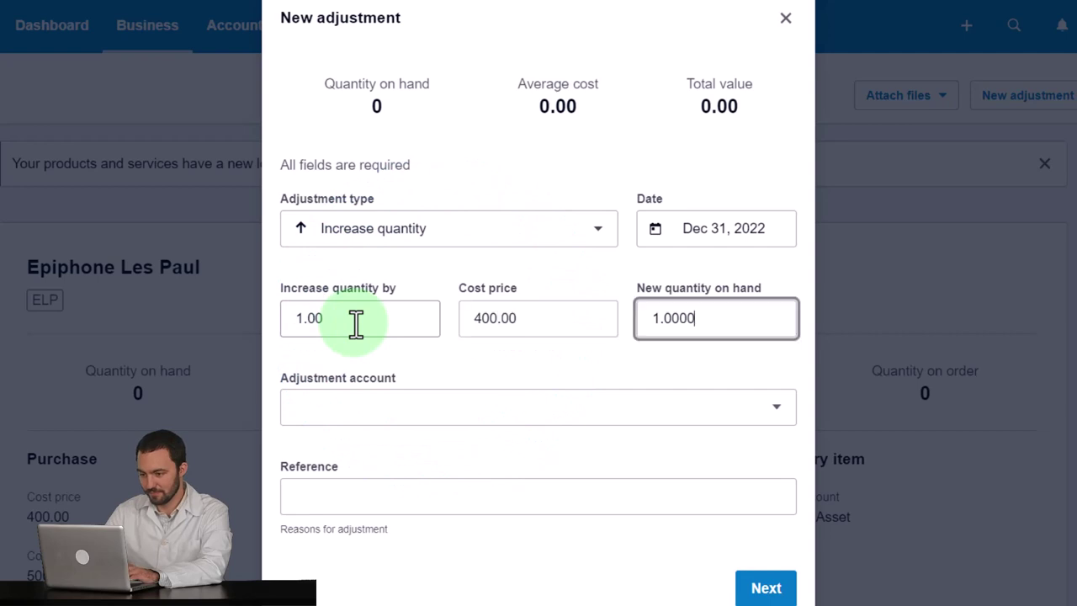
Step: Choose 3000 - Owner's Capital as the adjustment account for the Dec 31, 2022 increase
{"action": "left_click", "coordinate": [330, 425]}
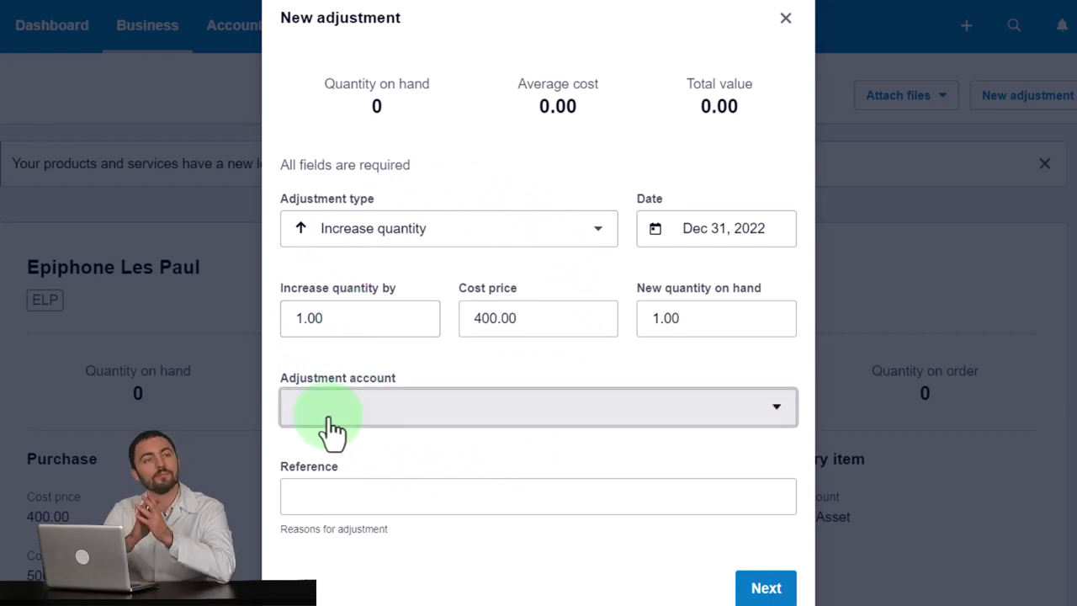
{"action": "left_click", "coordinate": [333, 426]}
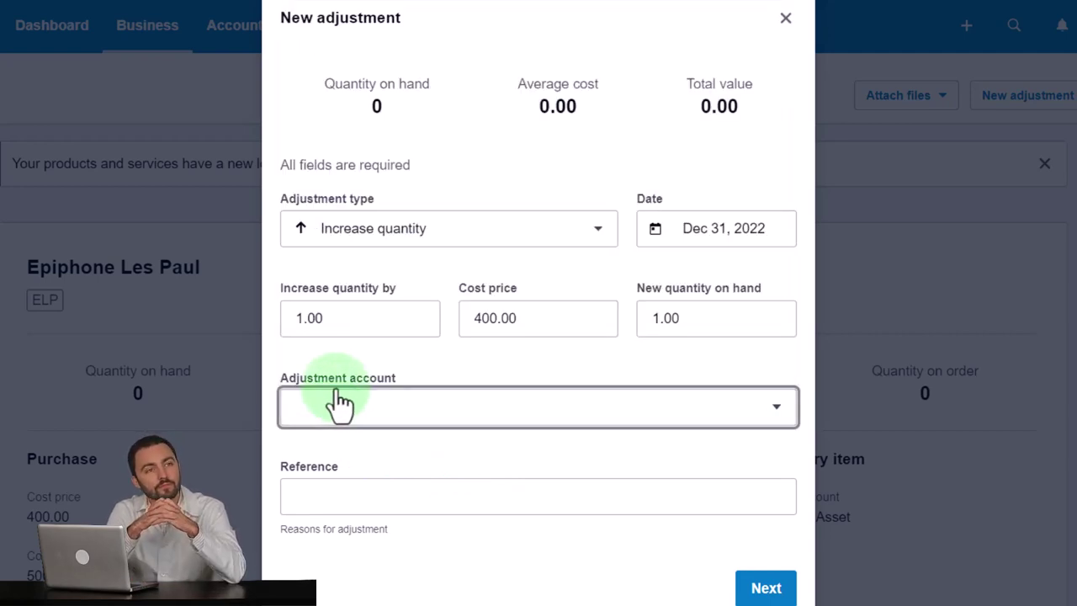
{"action": "left_click", "coordinate": [348, 413]}
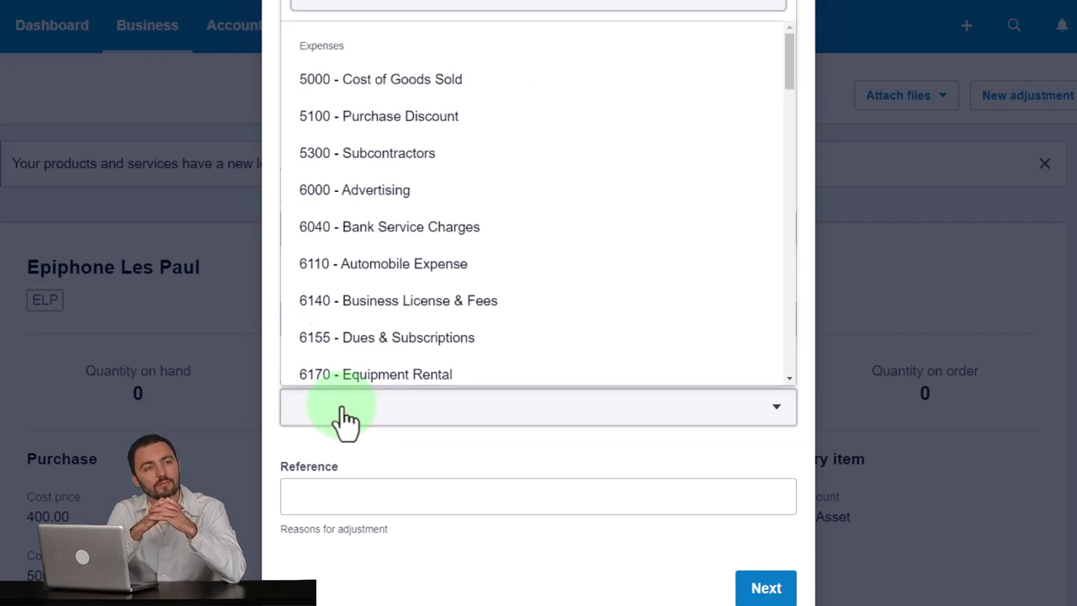
{"action": "type", "text": "eq"}
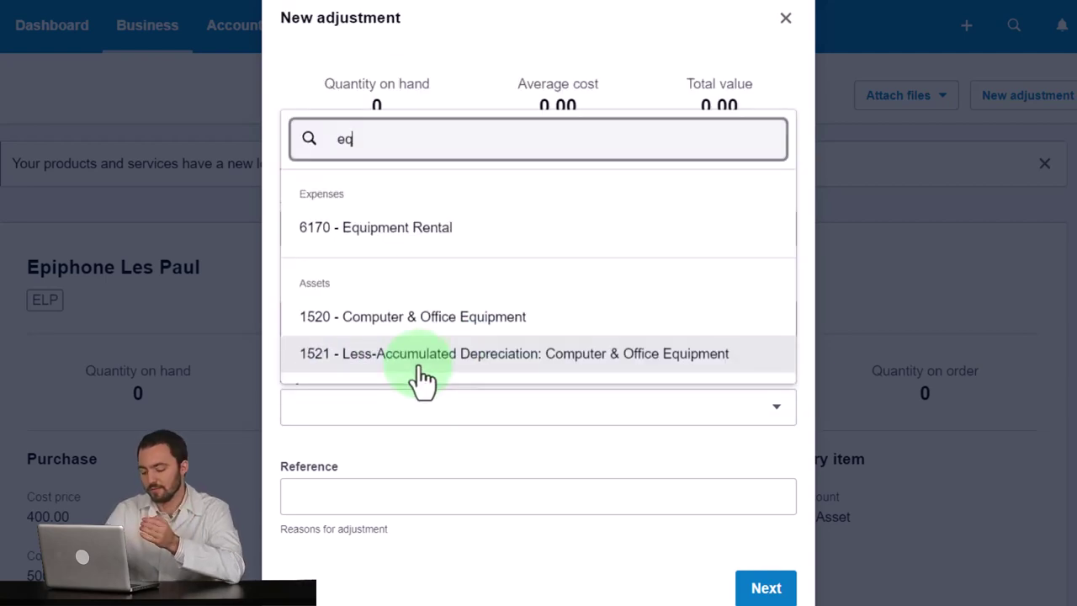
{"action": "key", "text": "BackSpace"}
{"action": "key", "text": "BackSpace"}
{"action": "scroll", "coordinate": [423, 379], "scroll_direction": "down", "scroll_amount": 5}
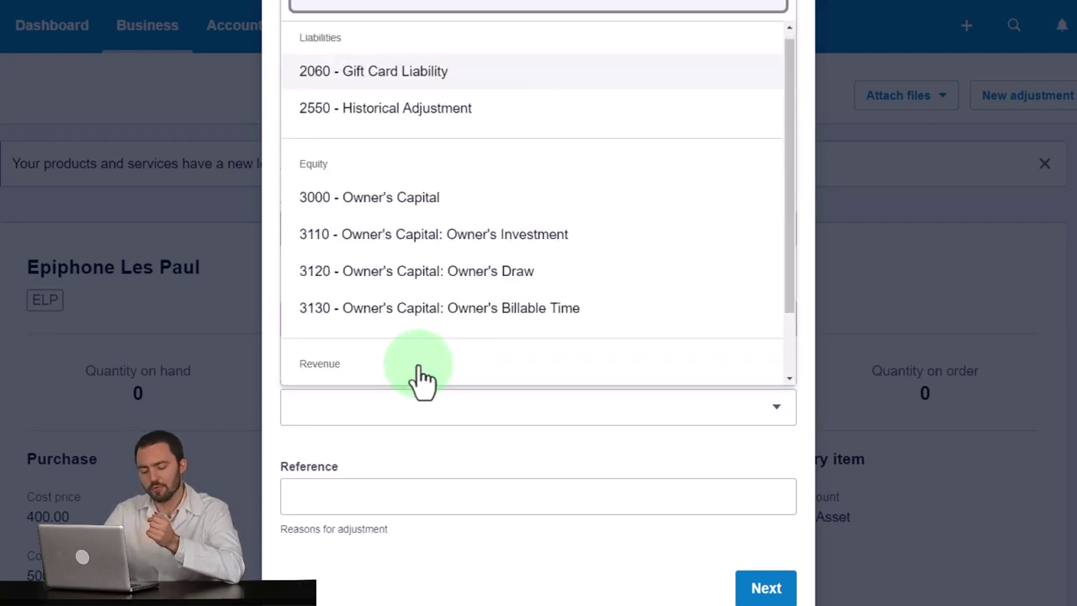
{"action": "left_click", "coordinate": [407, 200]}
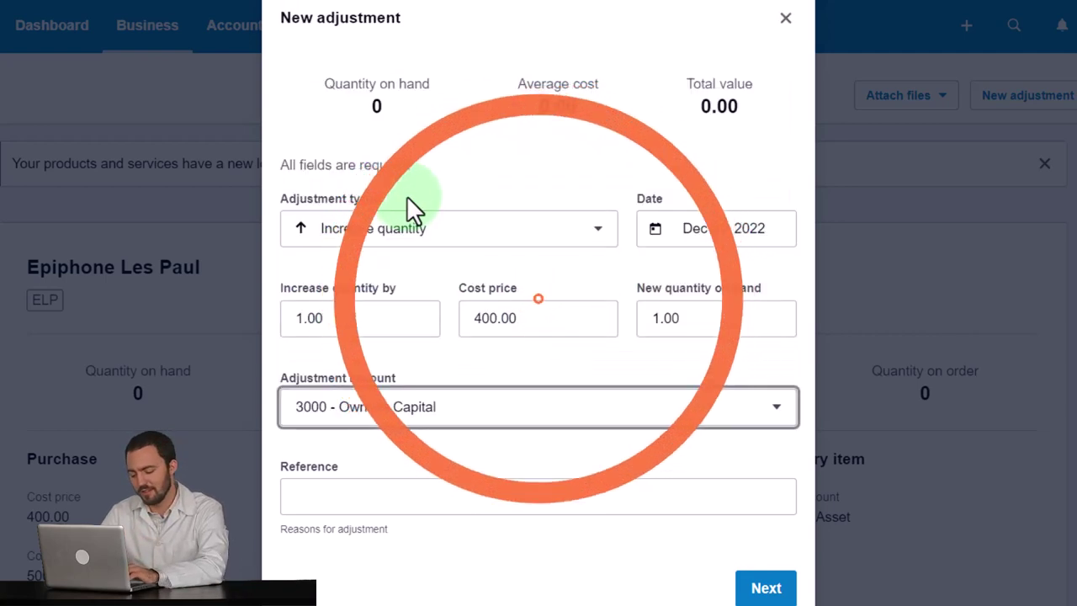
Step: Enter "Beg Bal" as the Epiphone Les Paul adjustment's reference, post it, and check the Dec 31, 2022 balance sheet
{"action": "left_click", "coordinate": [400, 498]}
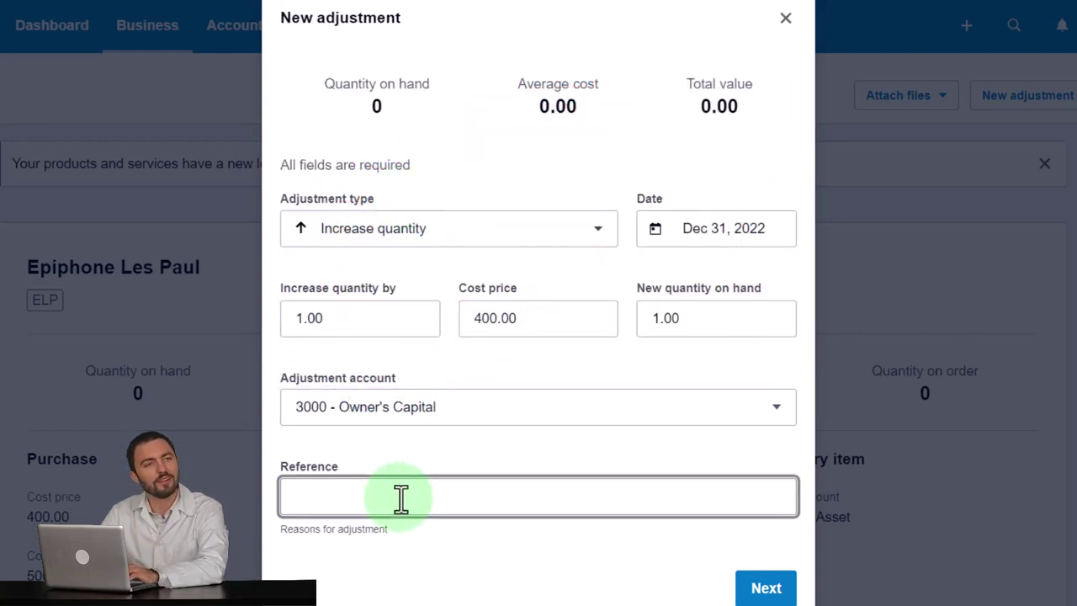
{"action": "type", "text": "Beg Bal"}
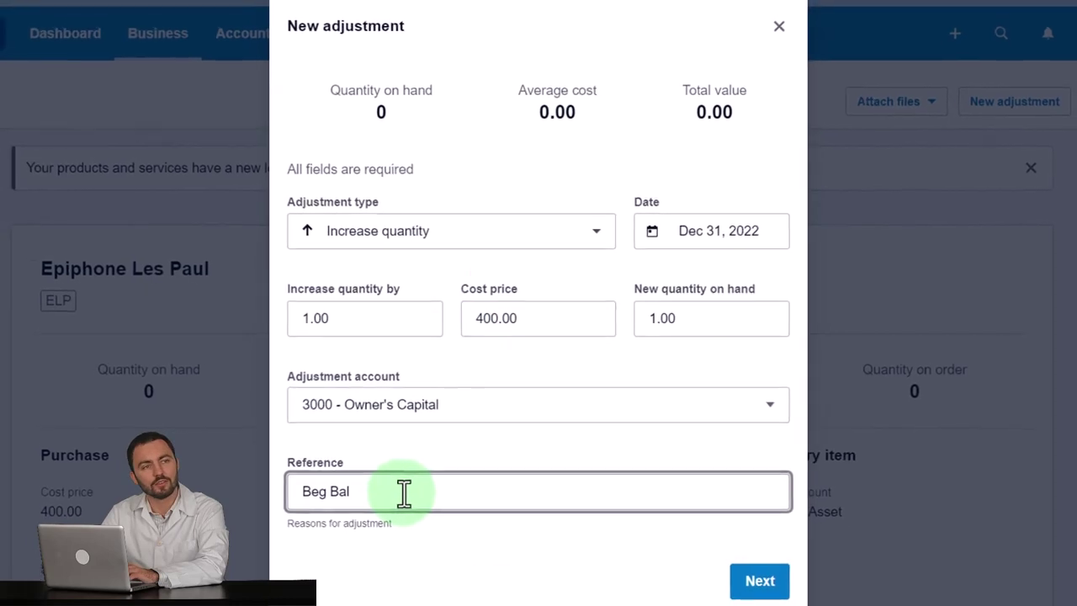
{"action": "left_click", "coordinate": [744, 588]}
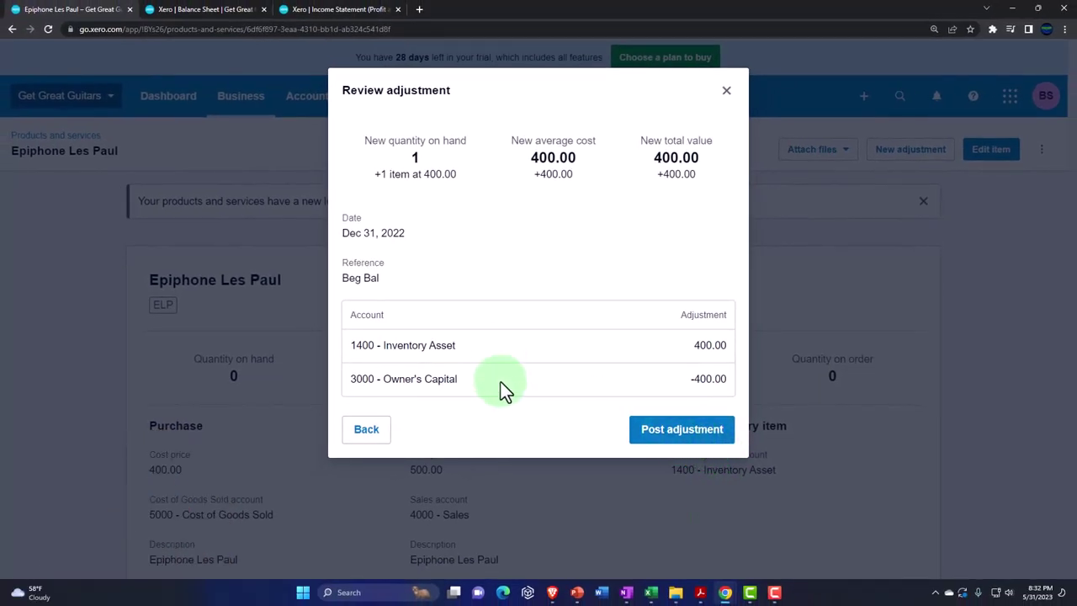
{"action": "left_click", "coordinate": [652, 433]}
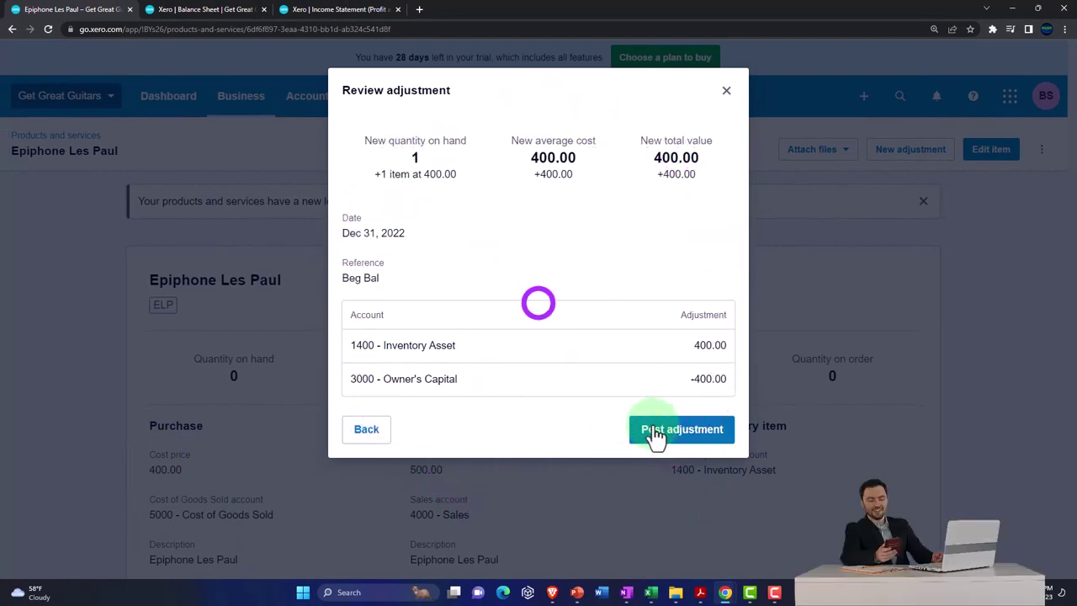
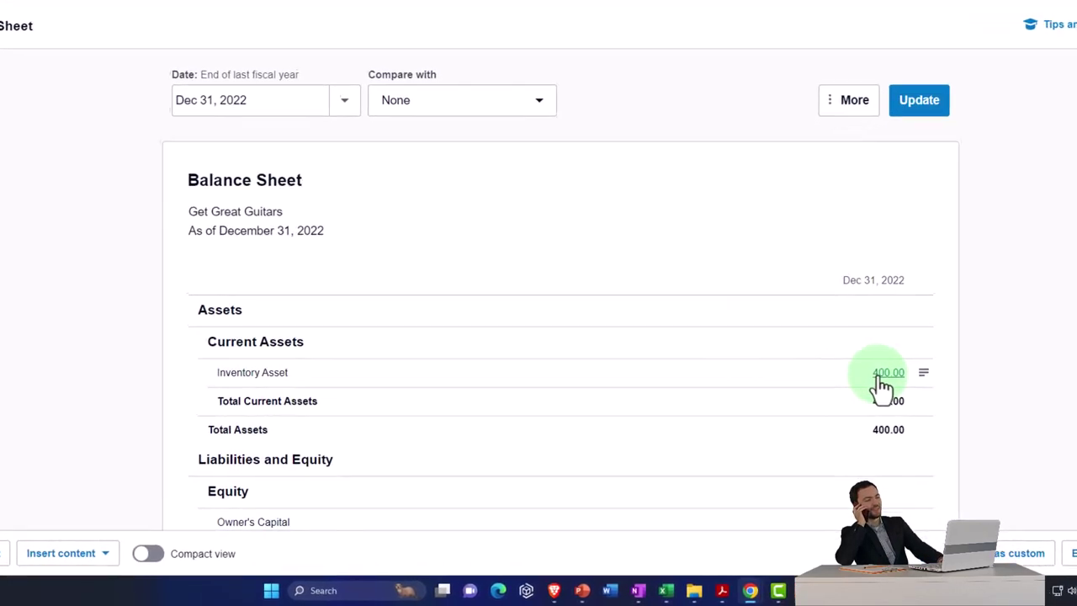
{"action": "scroll", "coordinate": [881, 385], "scroll_direction": "down", "scroll_amount": 1}
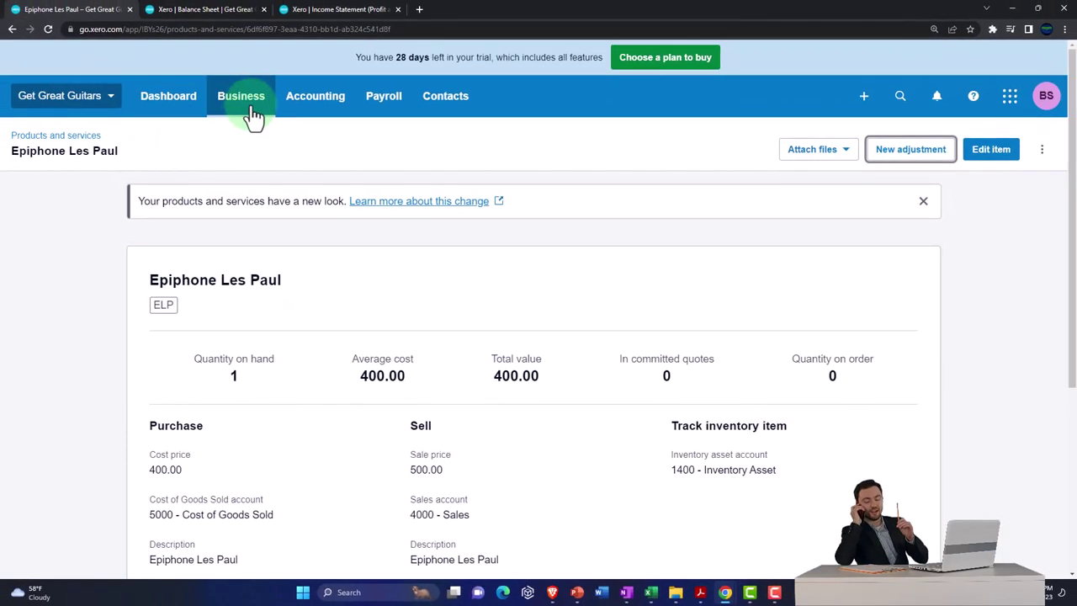
Step: Open Epiphone Standard Pro from the products and services list and start a new adjustment for it
{"action": "left_click", "coordinate": [307, 468]}
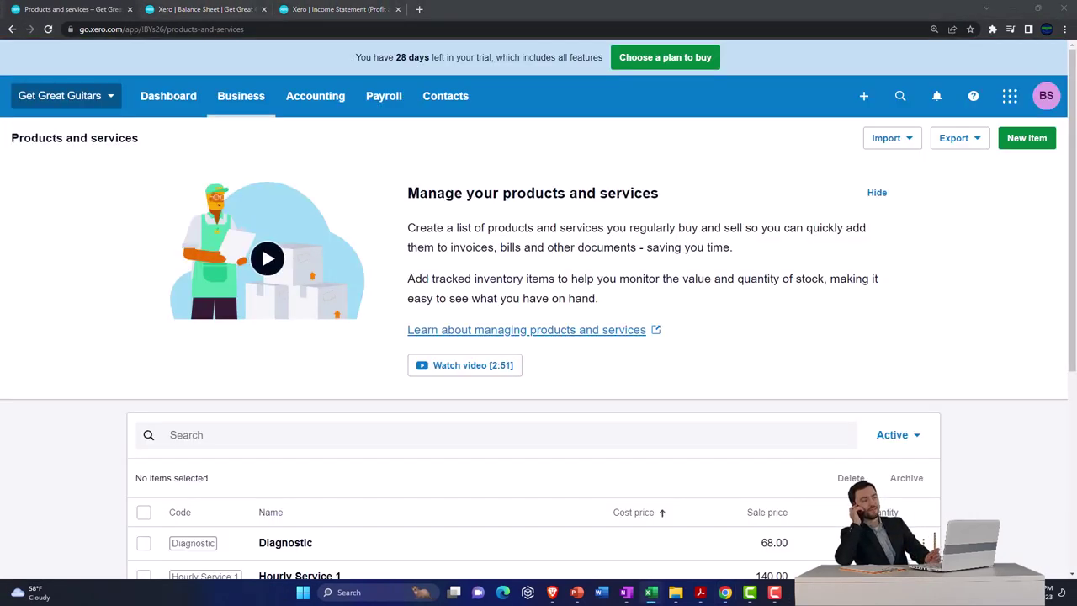
{"action": "scroll", "coordinate": [376, 405], "scroll_direction": "down", "scroll_amount": 4}
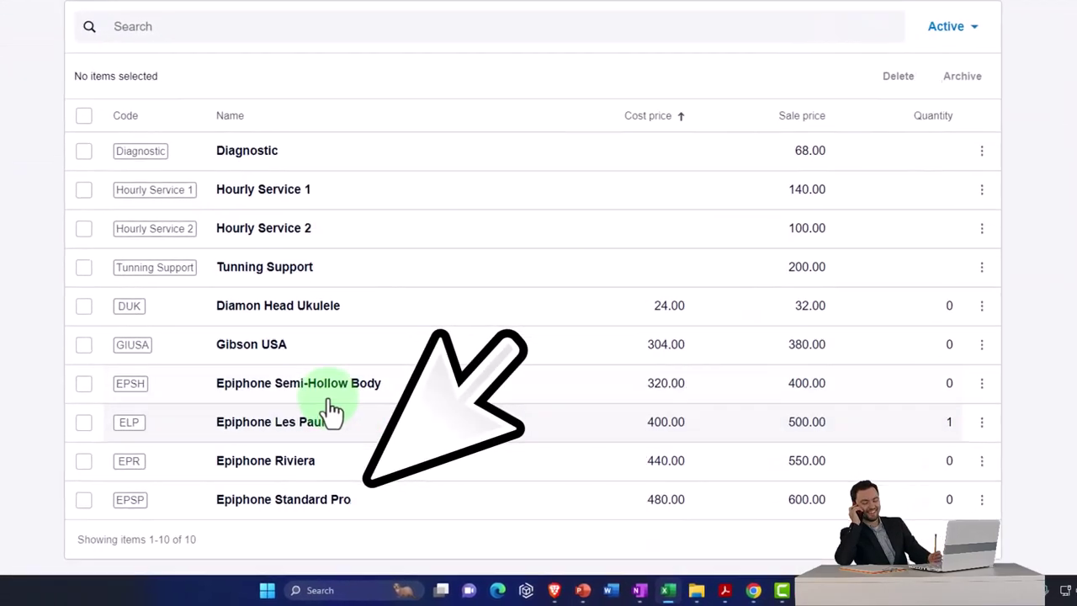
{"action": "left_click", "coordinate": [283, 493]}
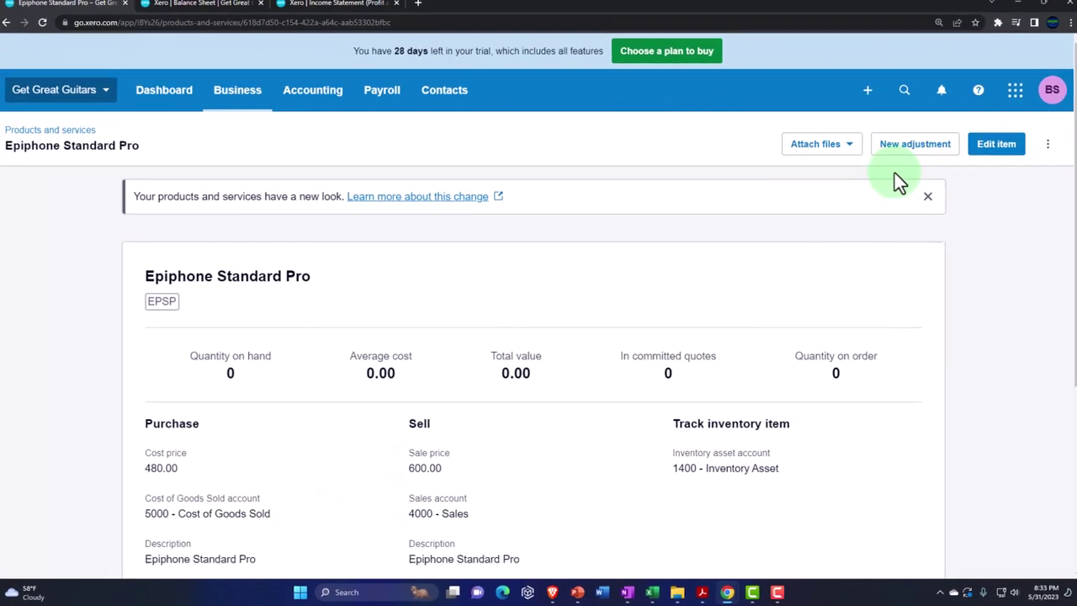
{"action": "left_click", "coordinate": [891, 160]}
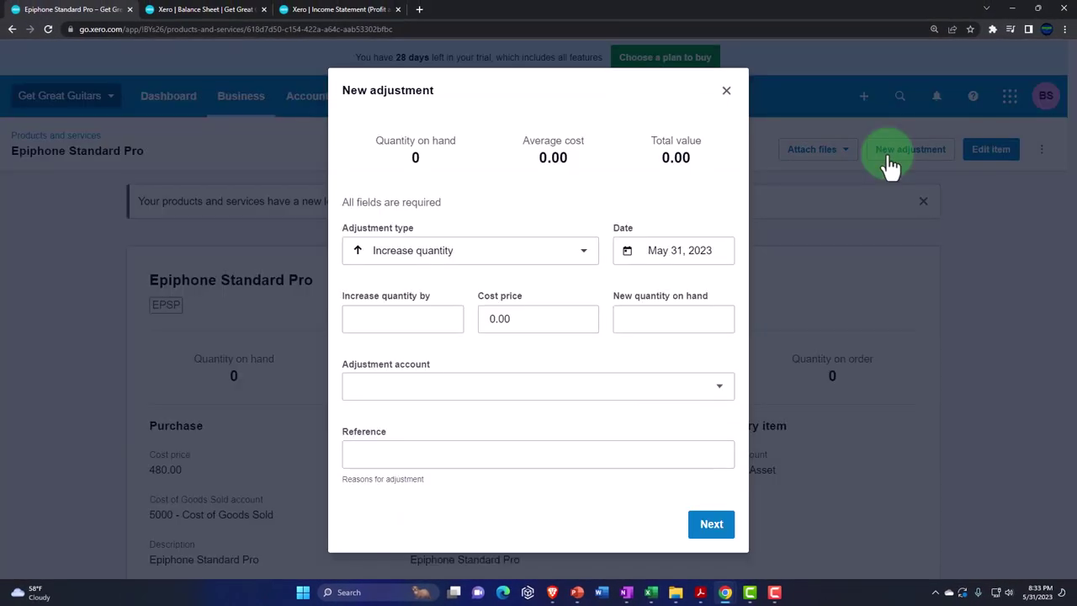
Step: Date the Epiphone Standard Pro adjustment Dec 31, 2022
{"action": "left_click", "coordinate": [721, 250]}
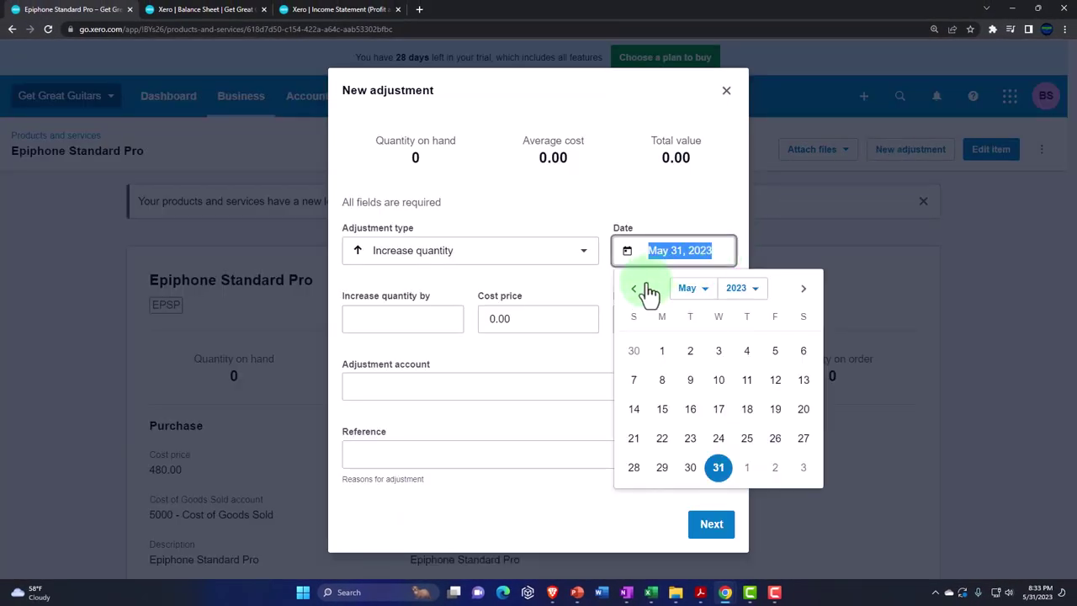
{"action": "left_click", "coordinate": [738, 294]}
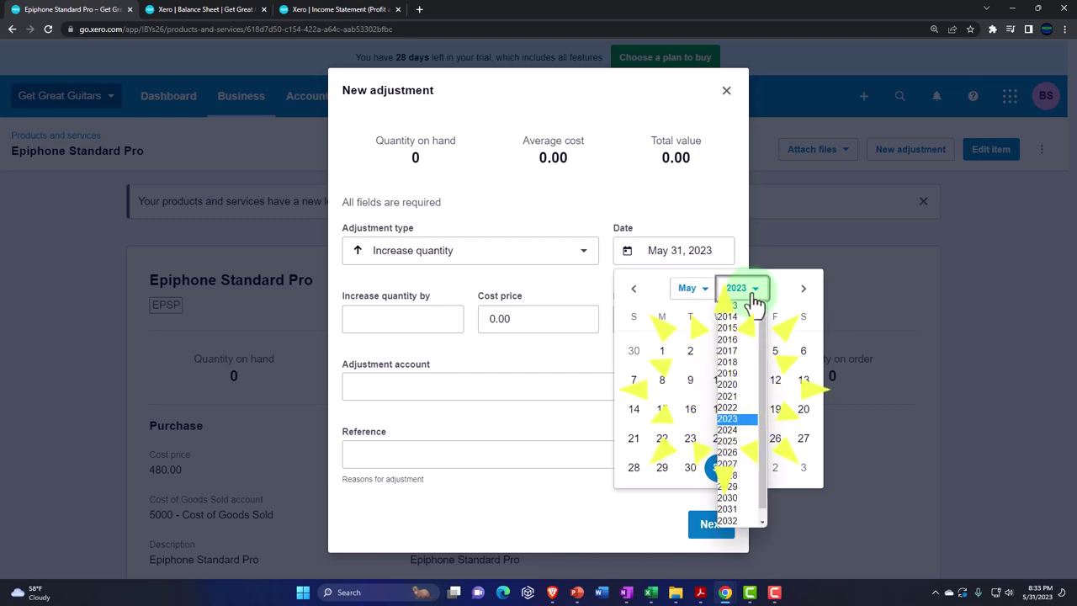
{"action": "left_click", "coordinate": [733, 409]}
{"action": "left_click", "coordinate": [711, 291]}
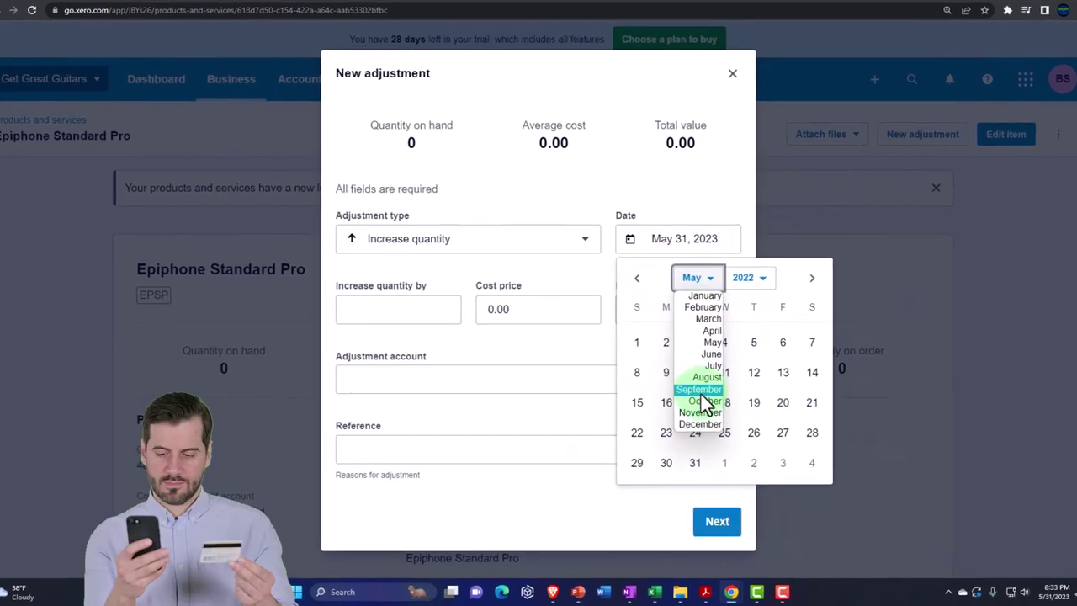
{"action": "left_click", "coordinate": [703, 433]}
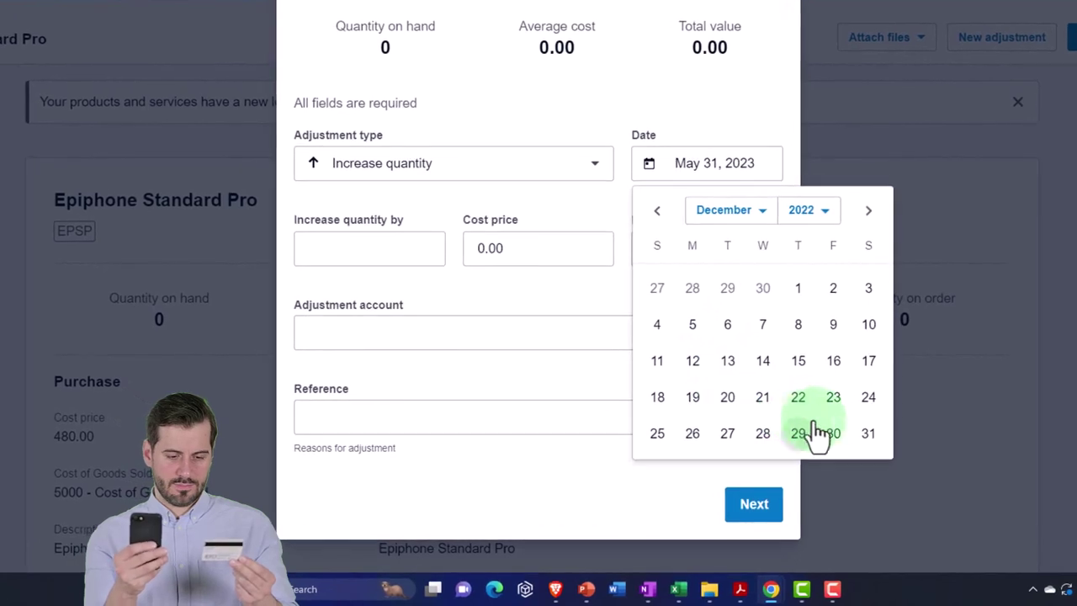
{"action": "left_click", "coordinate": [869, 433]}
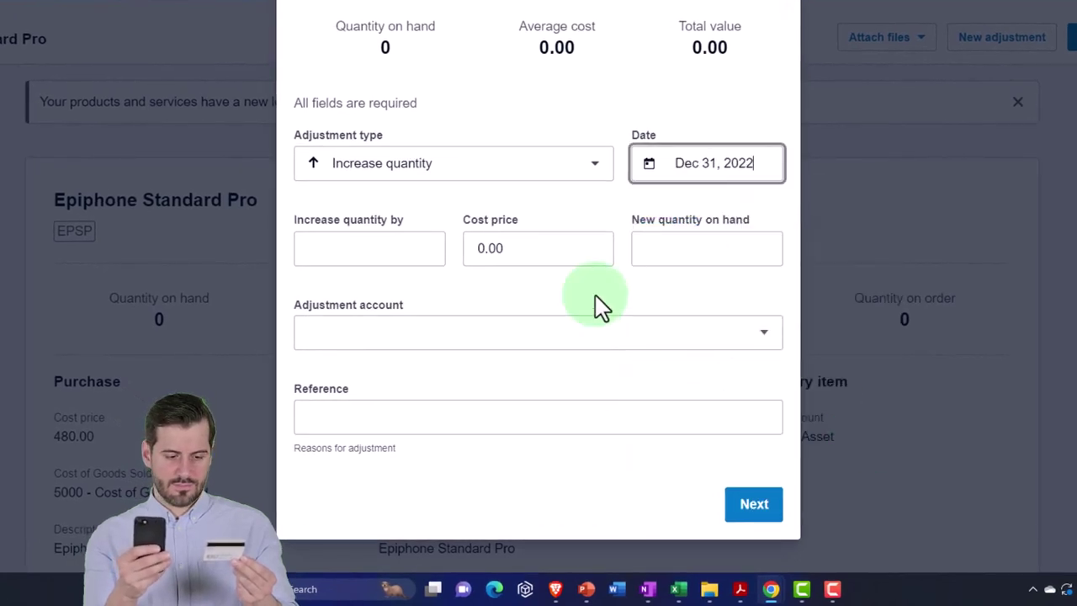
Step: Set the Epiphone Standard Pro adjustment to increase the quantity by 1 at a cost price of 480.00
{"action": "left_click", "coordinate": [336, 257]}
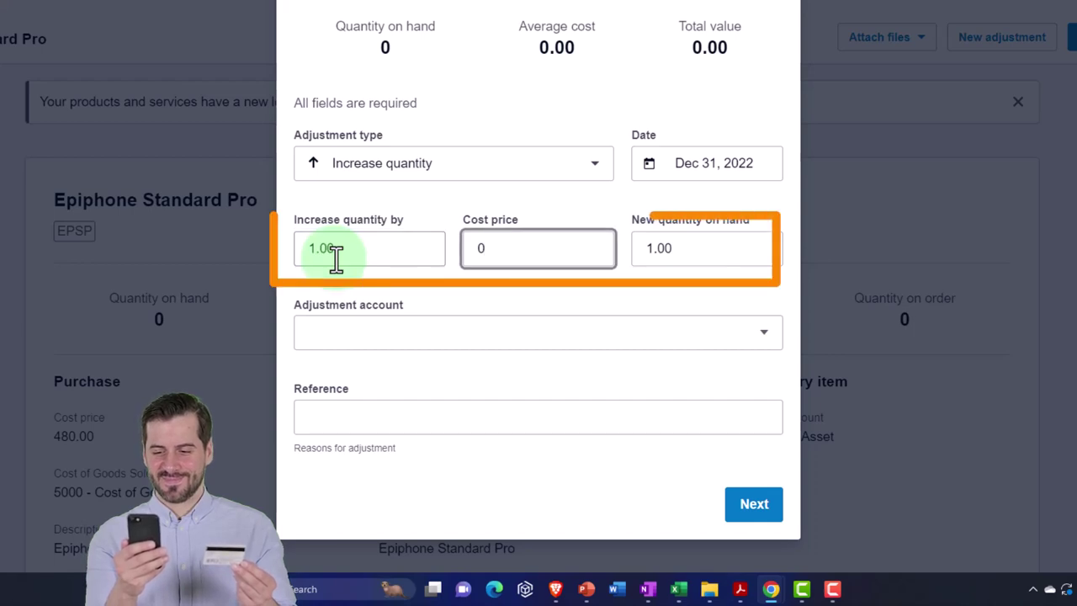
{"action": "key", "text": "BackSpace"}
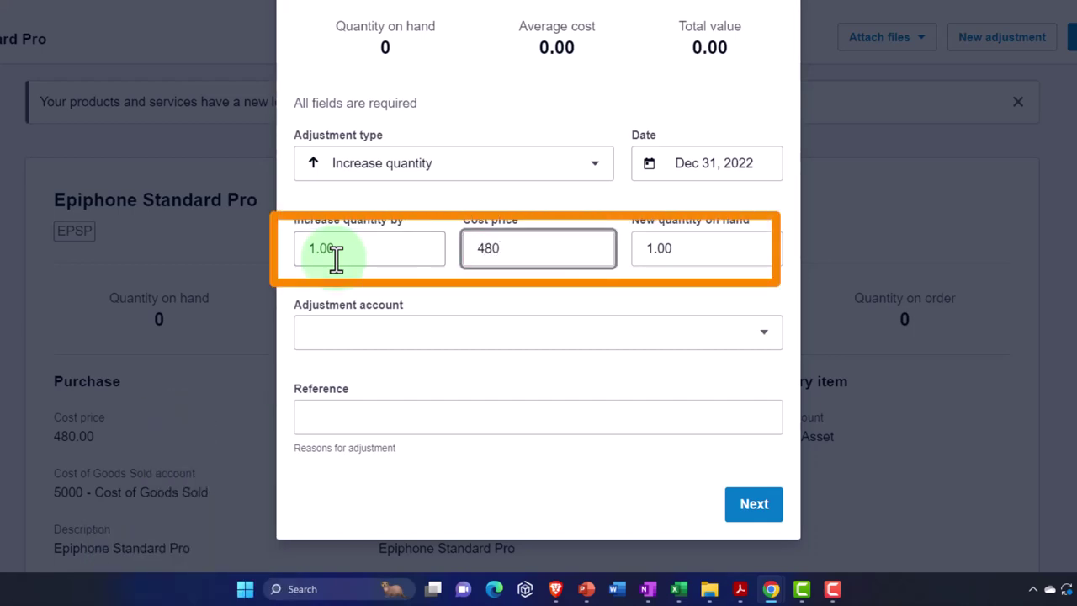
{"action": "key", "text": "Tab"}
{"action": "key", "text": "Tab"}
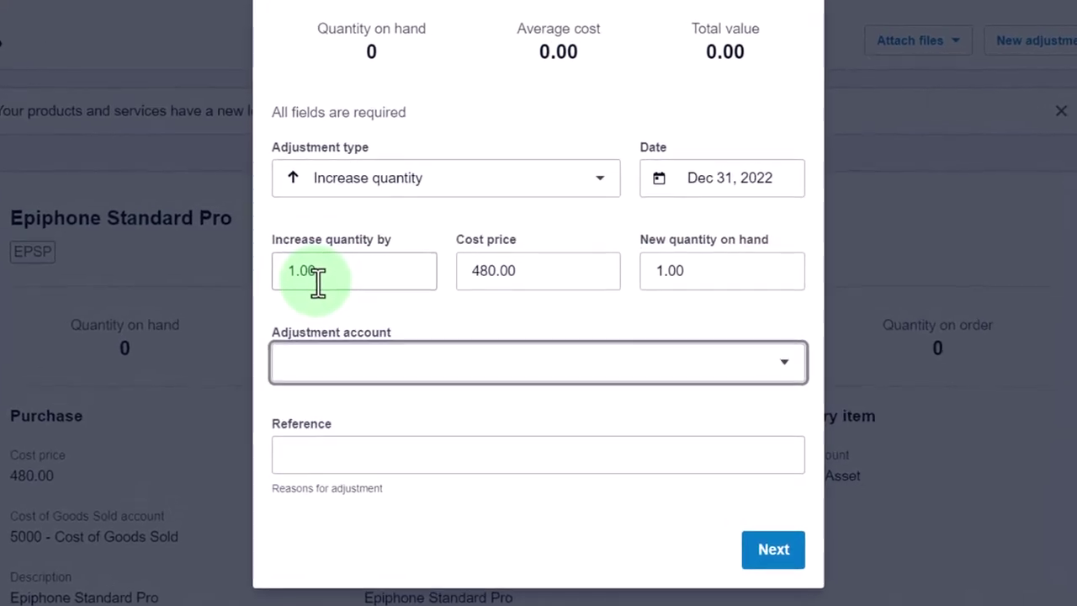
Step: Choose 3000 - Owner's Capital as the adjustment account for Epiphone Standard Pro
{"action": "left_click", "coordinate": [370, 375]}
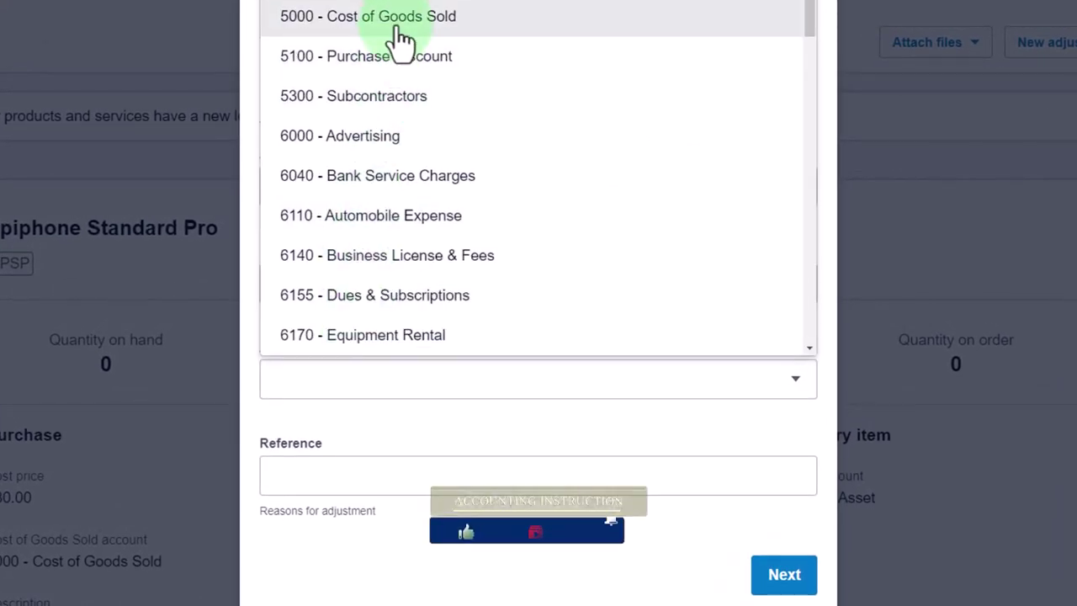
{"action": "type", "text": "cap"}
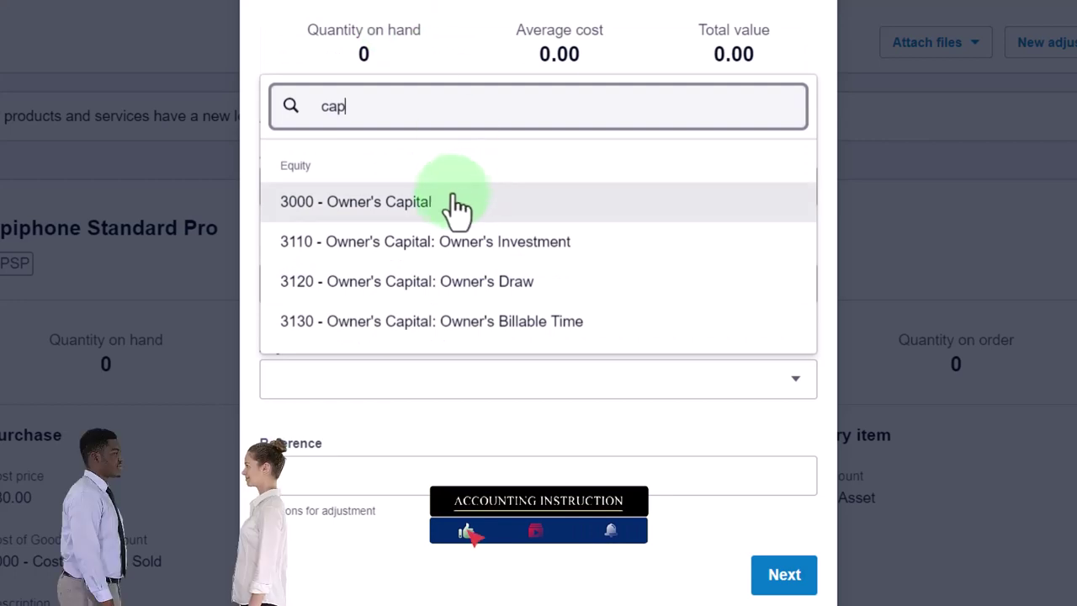
{"action": "left_click", "coordinate": [457, 206]}
Step: Enter "Beg Bal" as the Epiphone Standard Pro adjustment's reference and post the adjustment
{"action": "left_click", "coordinate": [381, 469]}
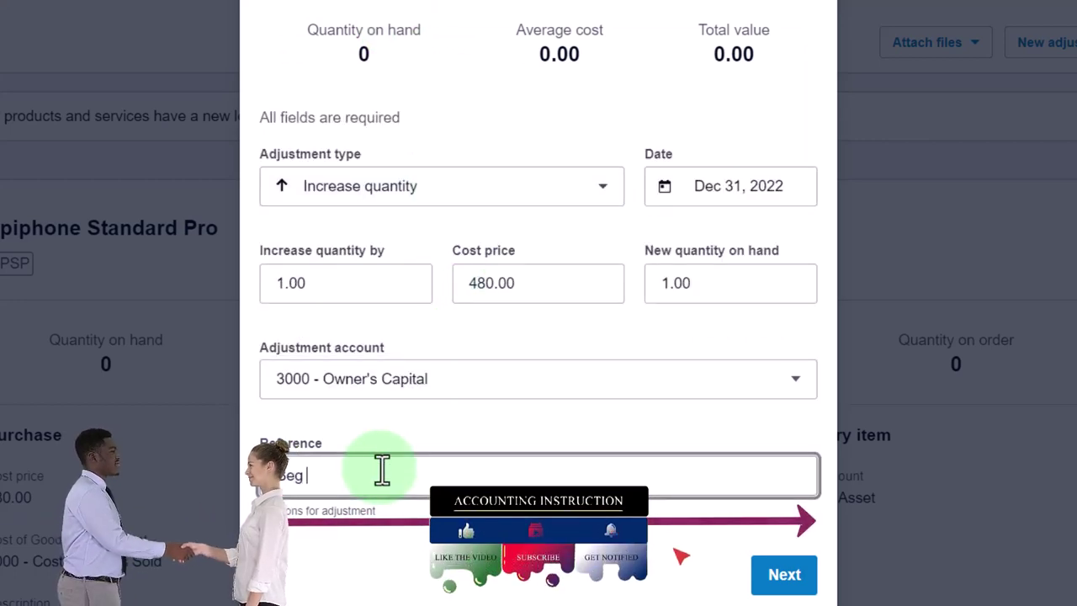
{"action": "type", "text": "Beg Bal"}
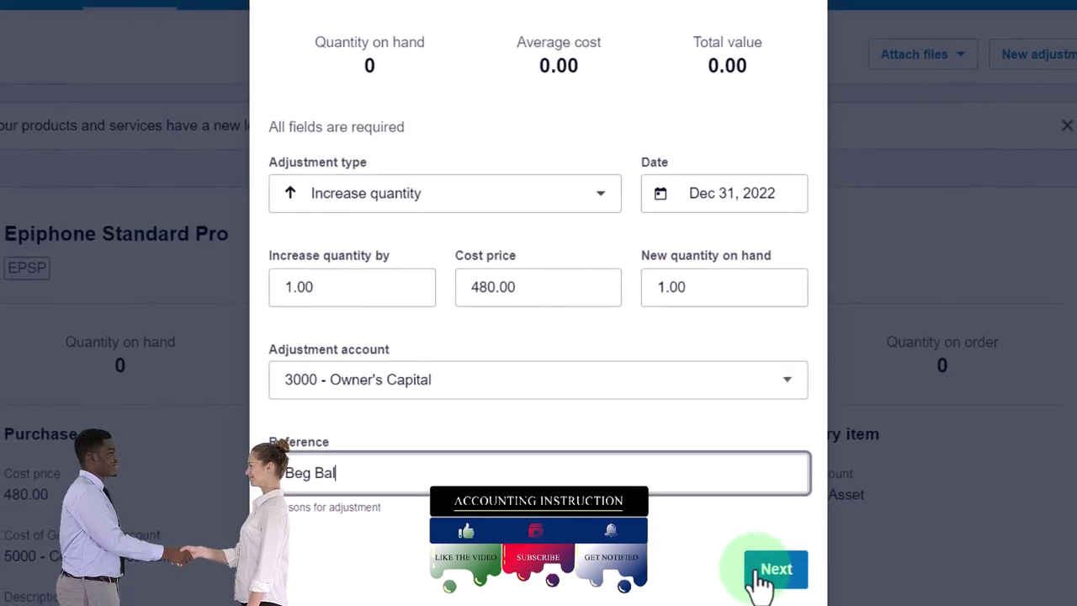
{"action": "left_click", "coordinate": [766, 576]}
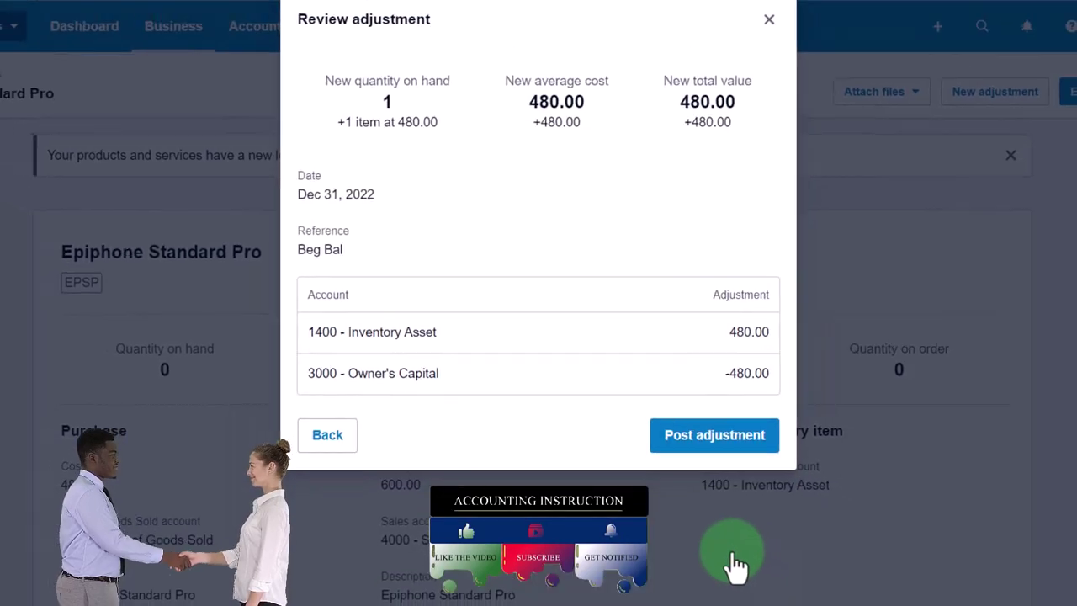
{"action": "left_click", "coordinate": [715, 435]}
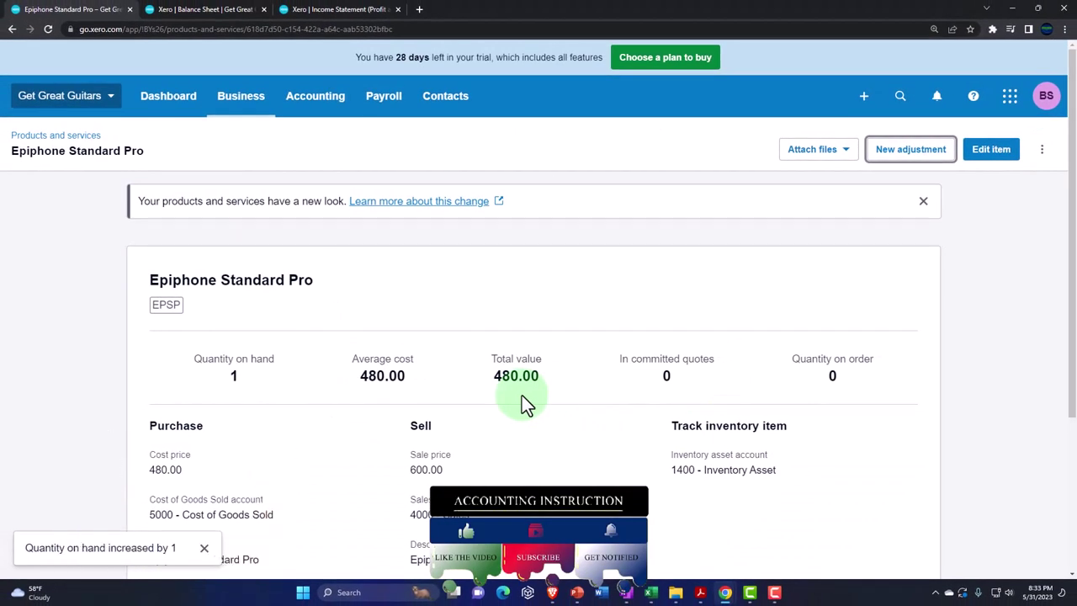
Step: Return to the products and services list, open Epiphone Riviera, and start a new adjustment for it
{"action": "left_click", "coordinate": [249, 104]}
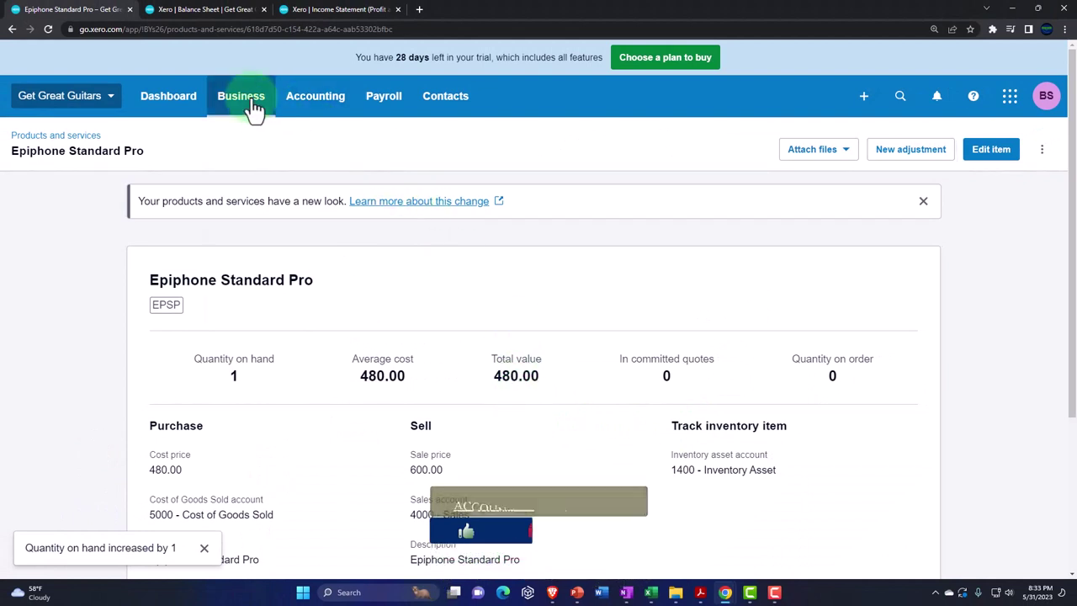
{"action": "left_click", "coordinate": [262, 467]}
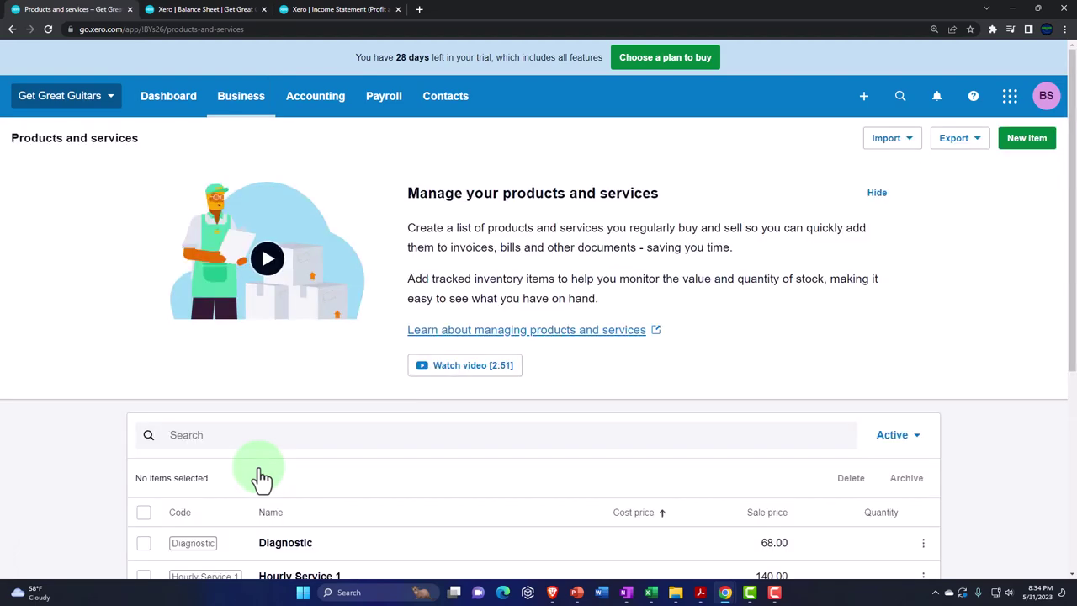
{"action": "scroll", "coordinate": [277, 449], "scroll_direction": "down", "scroll_amount": 3}
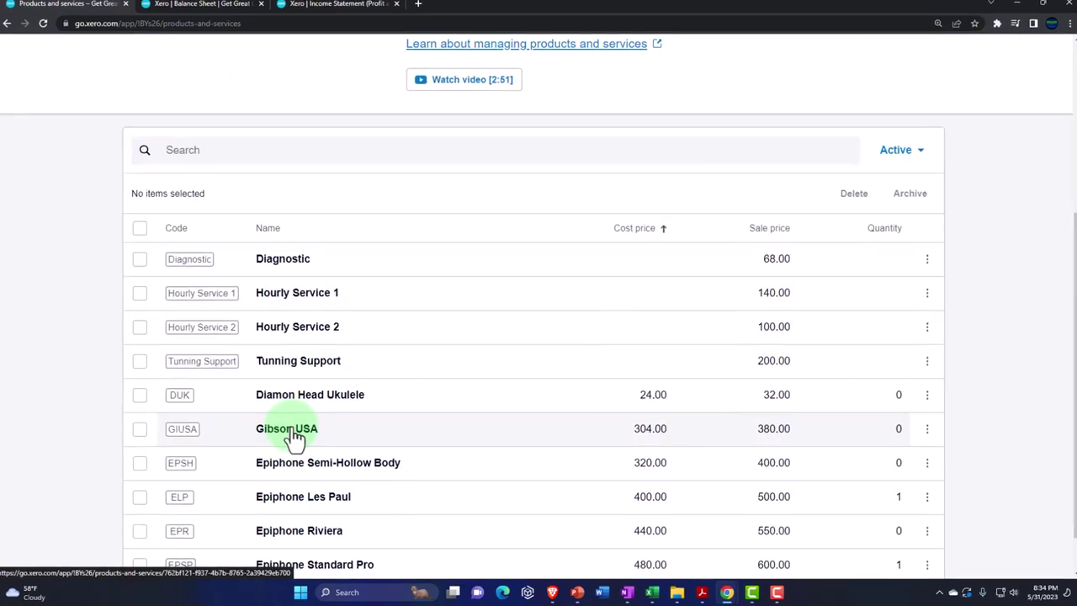
{"action": "scroll", "coordinate": [296, 439], "scroll_direction": "down", "scroll_amount": 1}
{"action": "scroll", "coordinate": [271, 424], "scroll_direction": "down", "scroll_amount": 1}
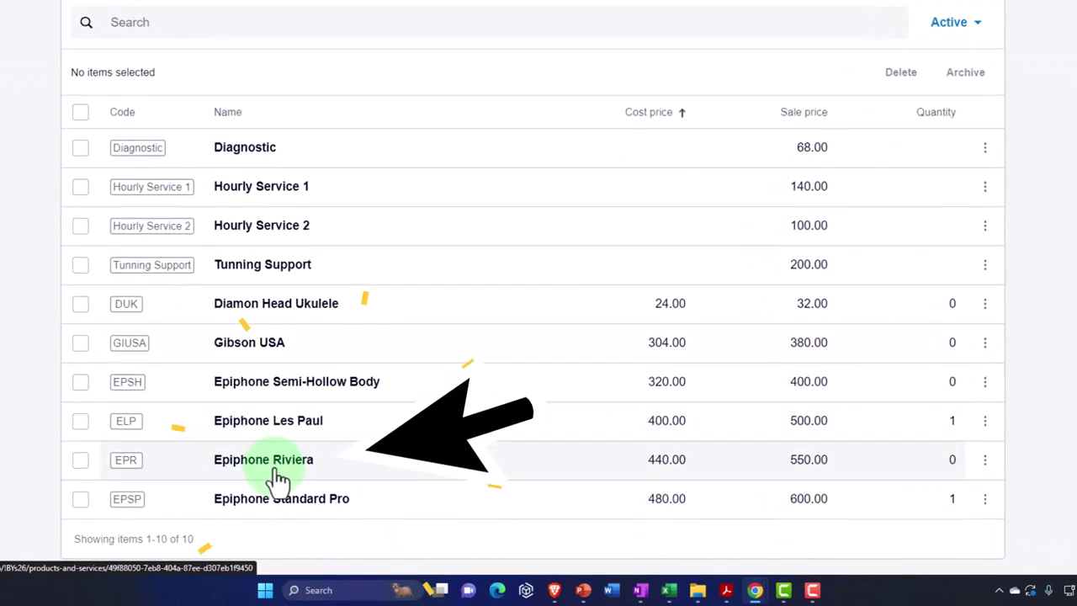
{"action": "left_click", "coordinate": [278, 476]}
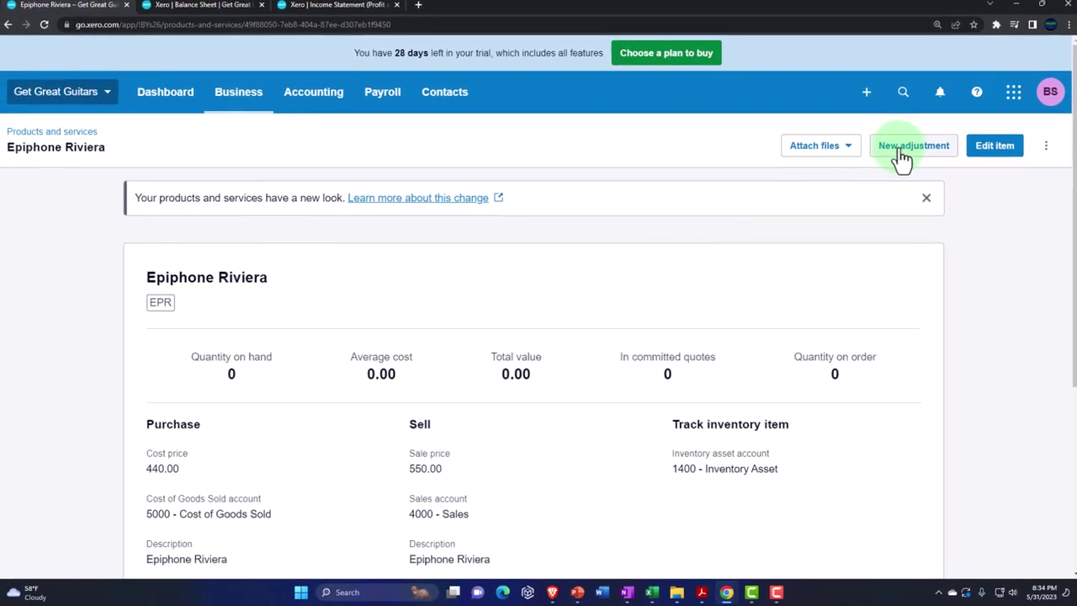
{"action": "left_click", "coordinate": [901, 156]}
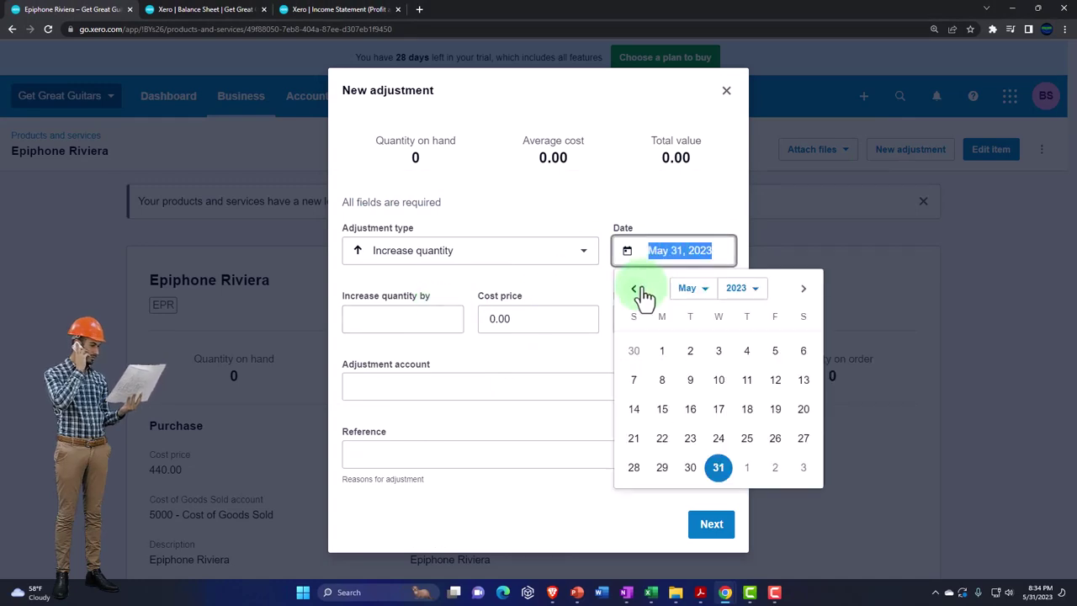
Step: Date the Epiphone Riviera adjustment Dec 31, 2022 and increase the quantity by 1 at a cost price of 440.00
{"action": "left_click", "coordinate": [692, 289]}
{"action": "left_click", "coordinate": [741, 288]}
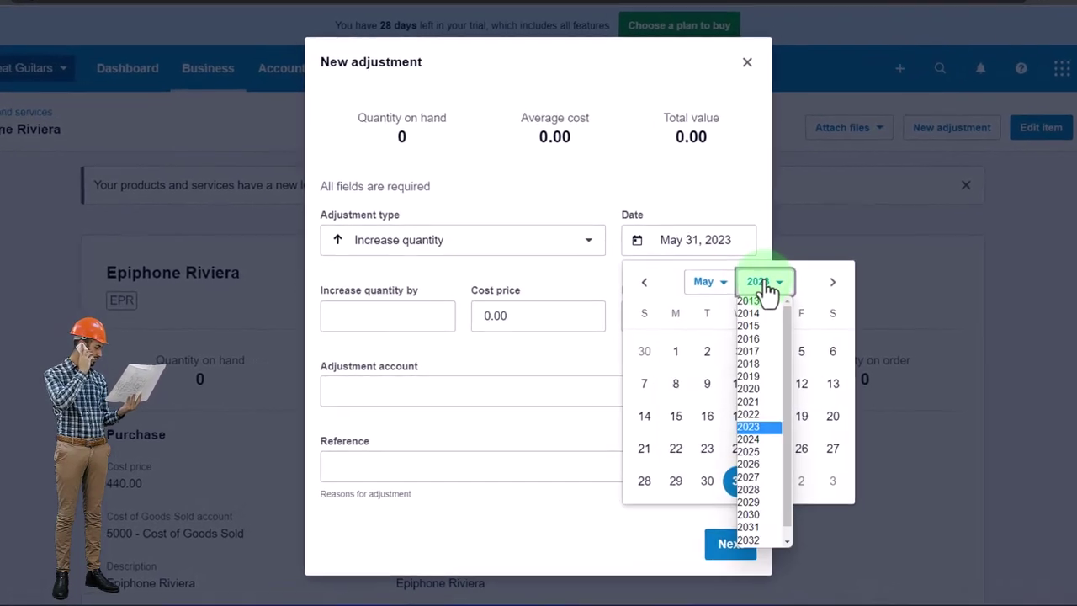
{"action": "left_click", "coordinate": [751, 414]}
{"action": "left_click", "coordinate": [716, 285]}
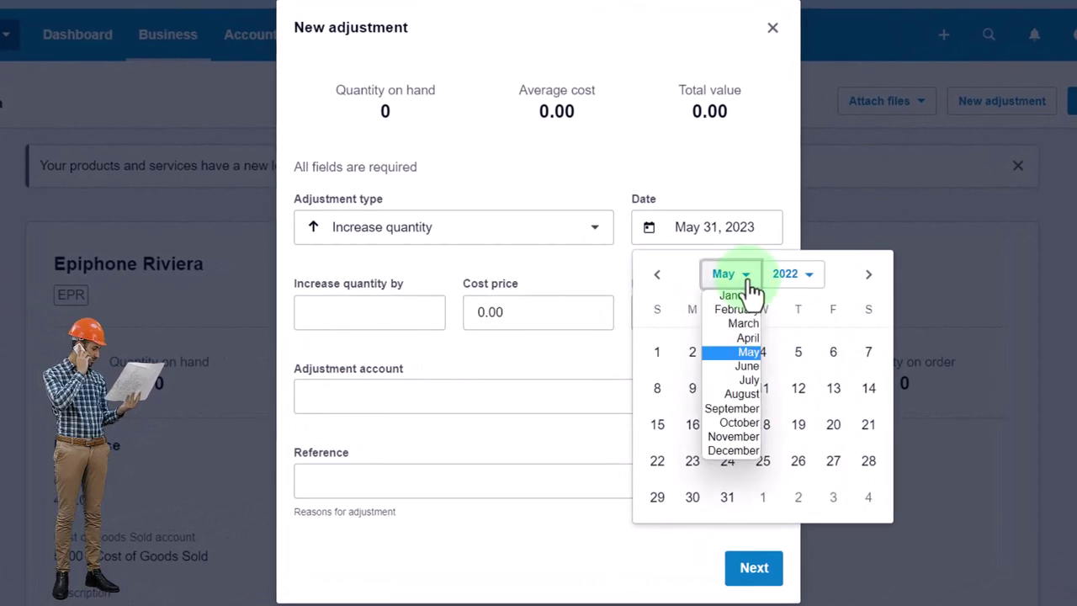
{"action": "left_click", "coordinate": [744, 441]}
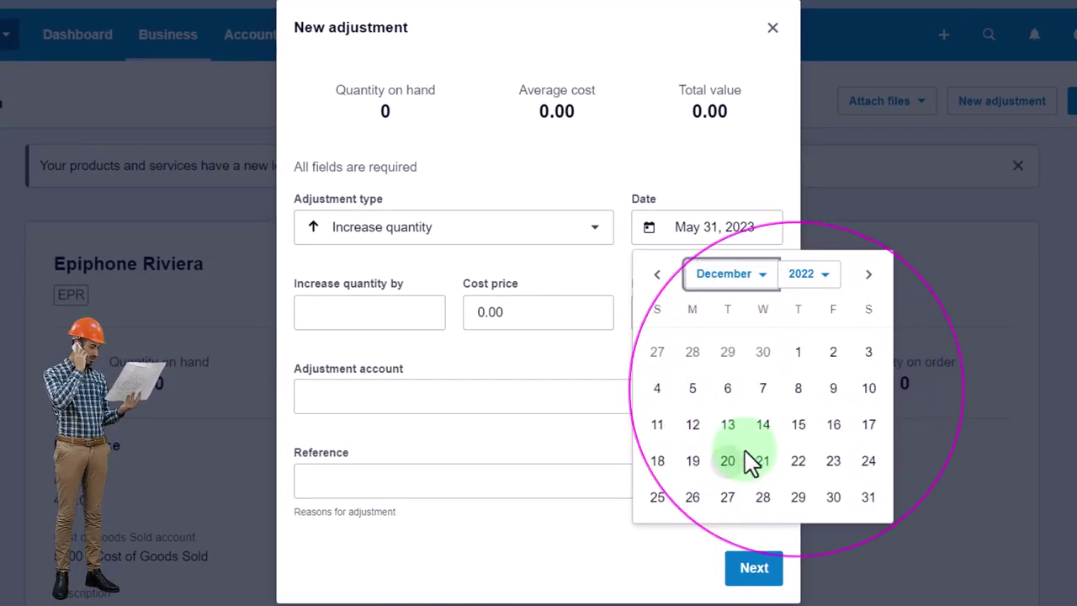
{"action": "left_click", "coordinate": [868, 499]}
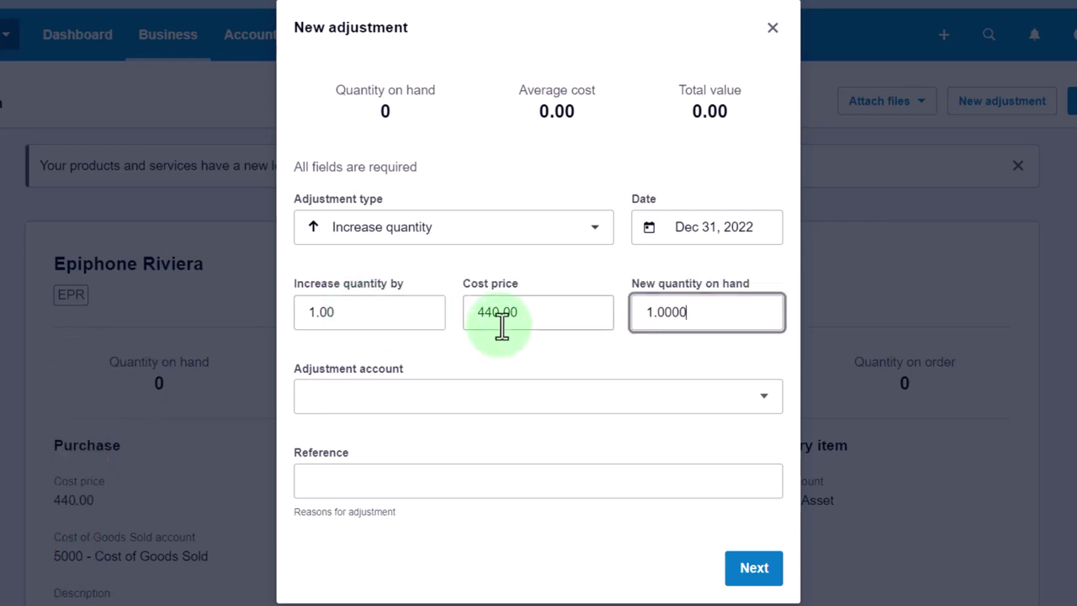
{"action": "left_click", "coordinate": [356, 387]}
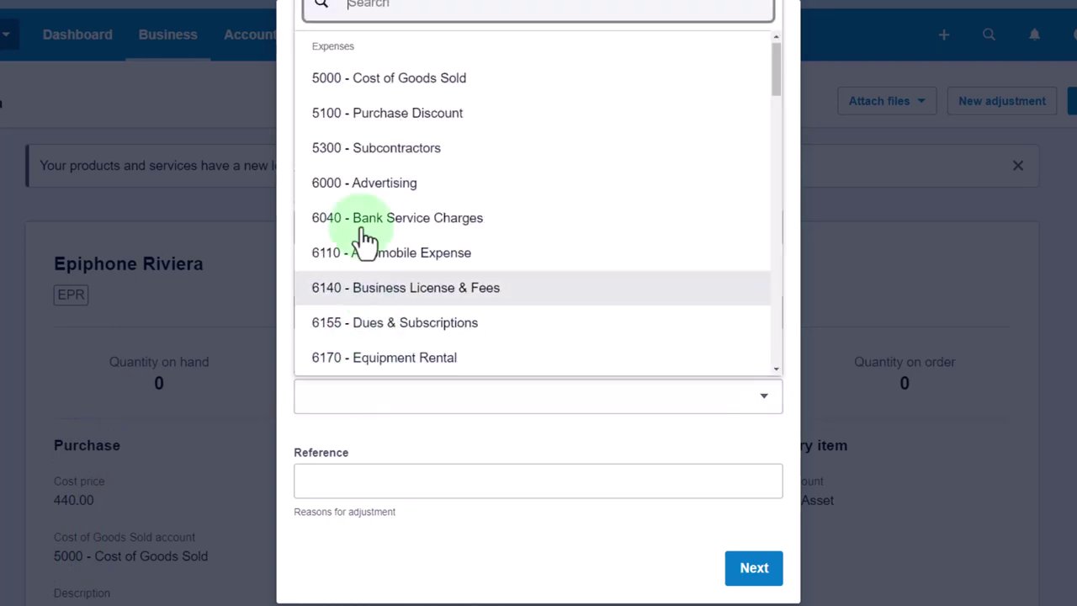
{"action": "type", "text": "cap"}
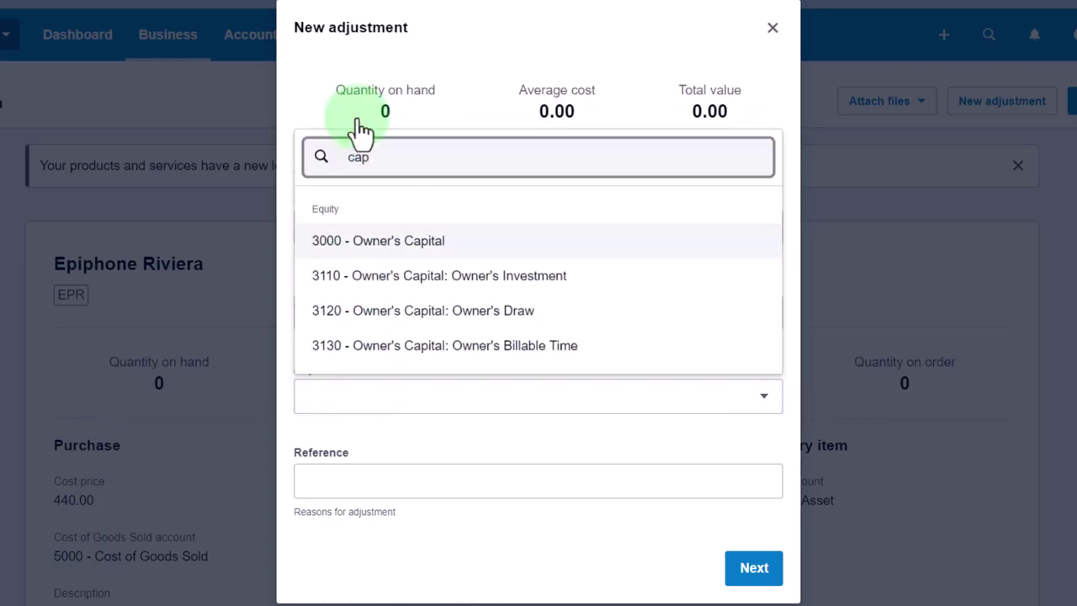
{"action": "key", "text": "Tab"}
Step: Choose 3000 - Owner's Capital as the adjustment account for Epiphone Riviera
{"action": "left_click", "coordinate": [413, 401]}
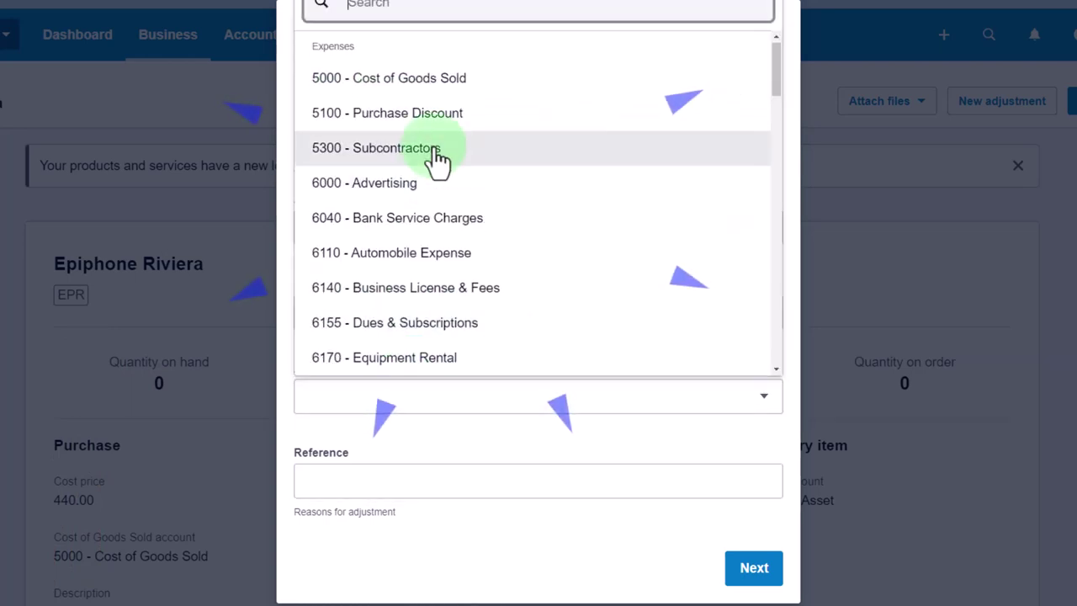
{"action": "type", "text": "cap"}
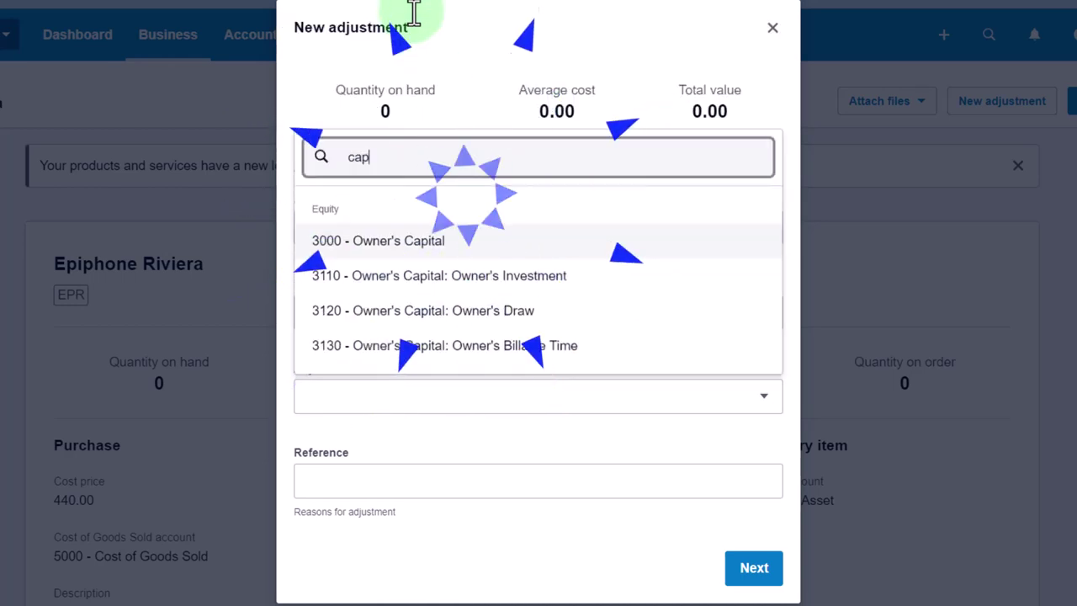
{"action": "left_click", "coordinate": [425, 244]}
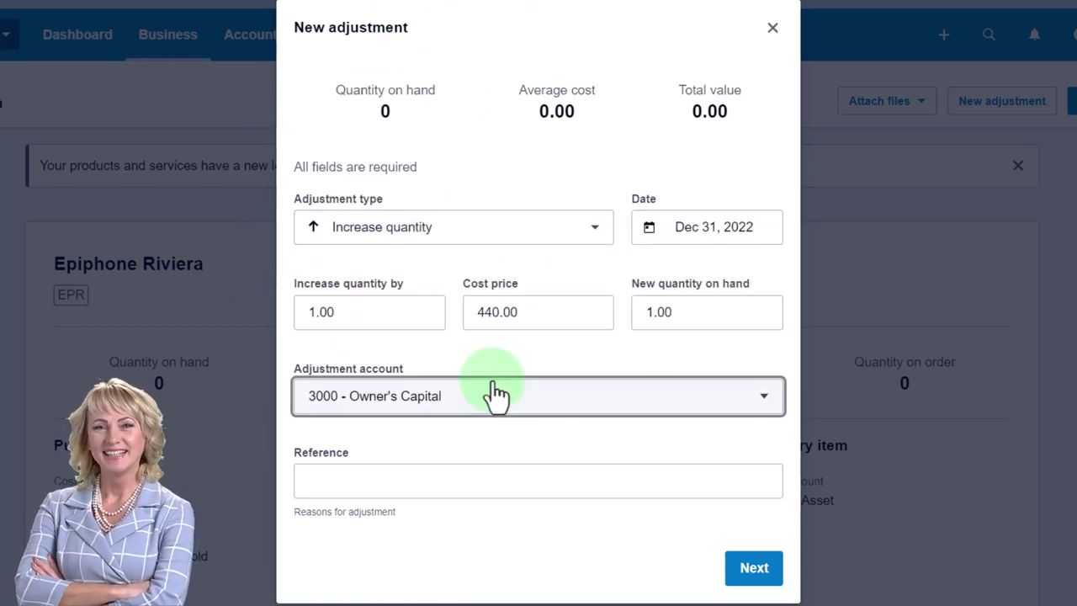
Step: Enter "beg bal" as the Epiphone Riviera adjustment's reference and post the adjustment
{"action": "left_click", "coordinate": [409, 485]}
{"action": "type", "text": "beg bal"}
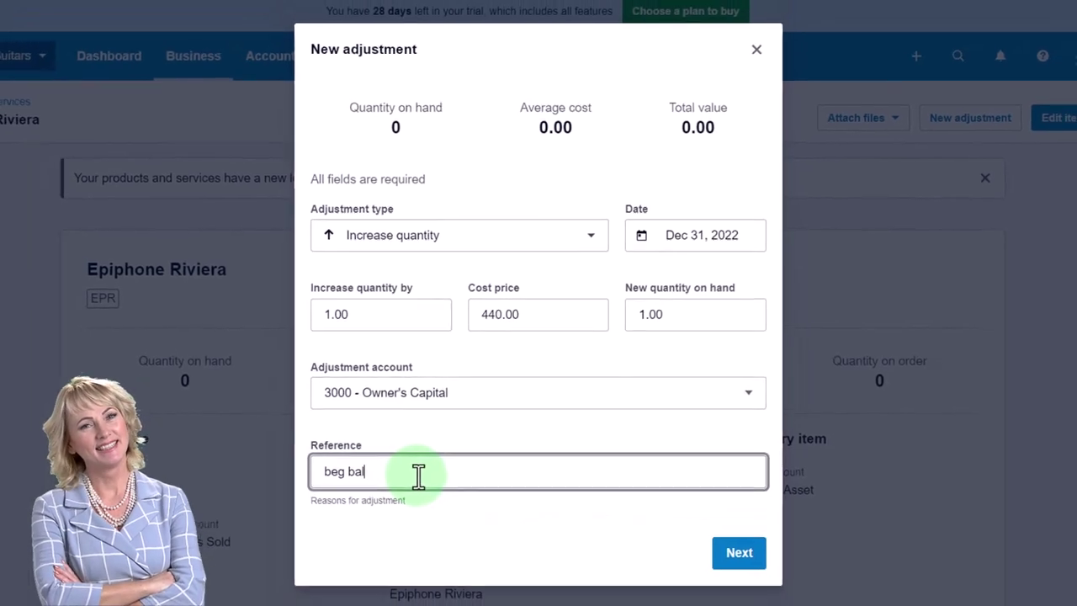
{"action": "left_click", "coordinate": [739, 552]}
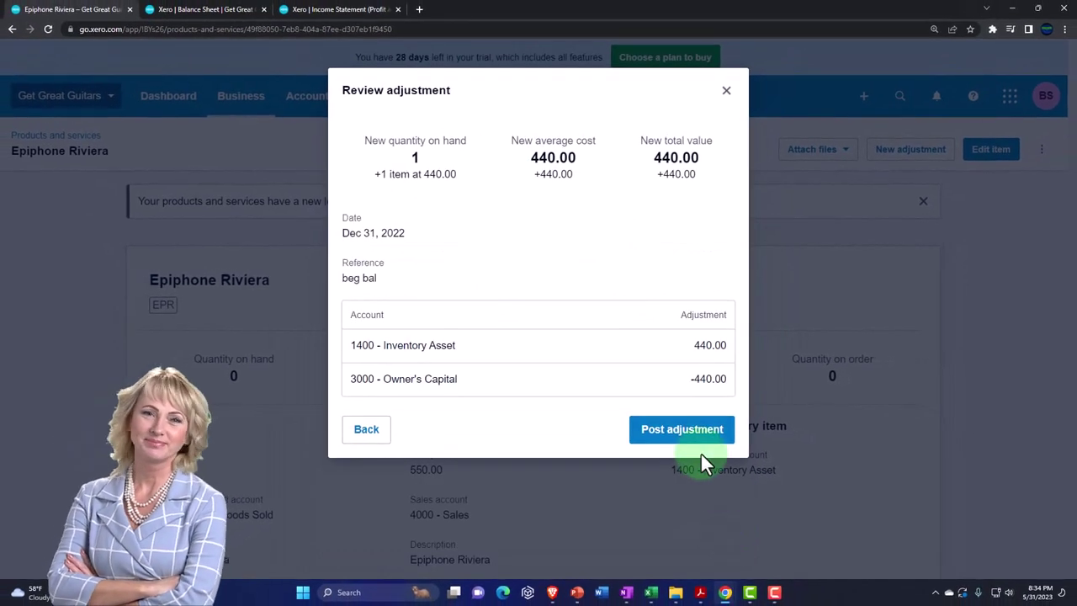
{"action": "left_click", "coordinate": [685, 442]}
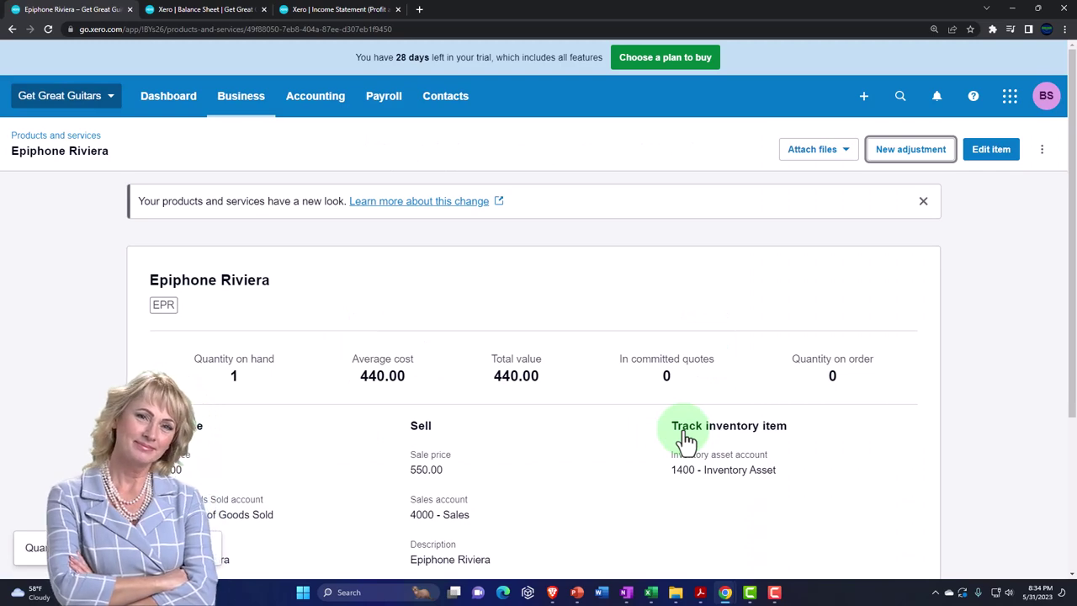
Step: Return to the products and services list, open Epiphone Semi-Hollow Body, and start a new adjustment for it
{"action": "left_click", "coordinate": [84, 136]}
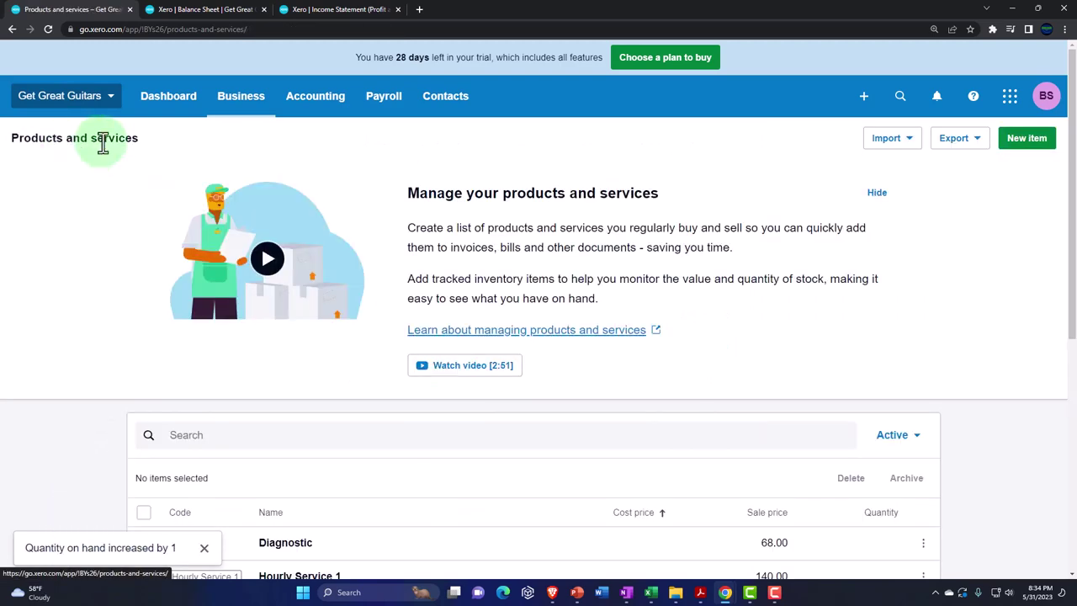
{"action": "scroll", "coordinate": [518, 362], "scroll_direction": "down", "scroll_amount": 3}
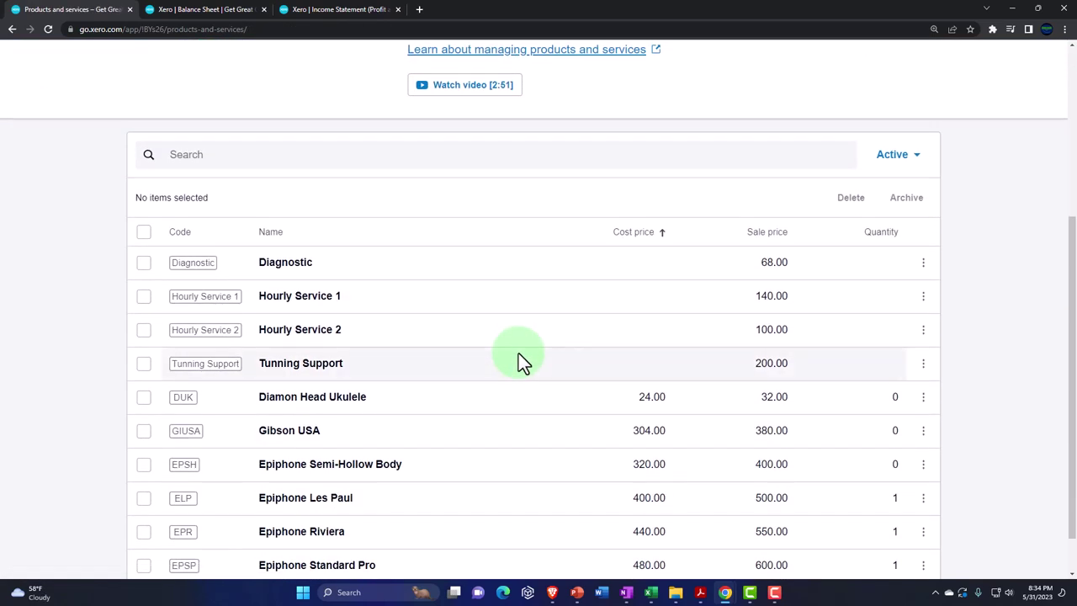
{"action": "left_click", "coordinate": [651, 592]}
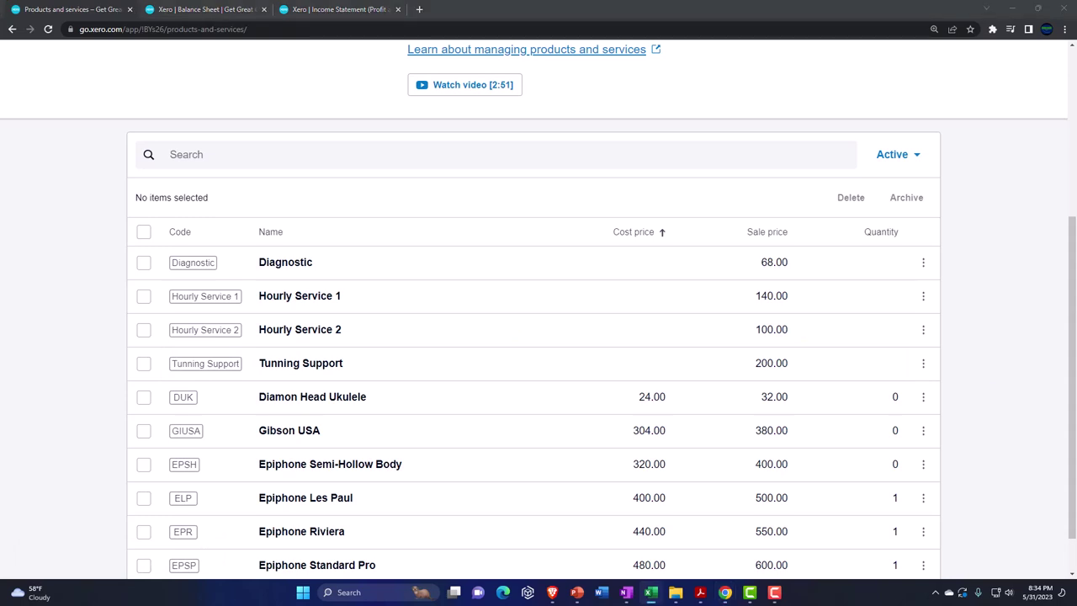
{"action": "scroll", "coordinate": [508, 361], "scroll_direction": "down", "scroll_amount": 1}
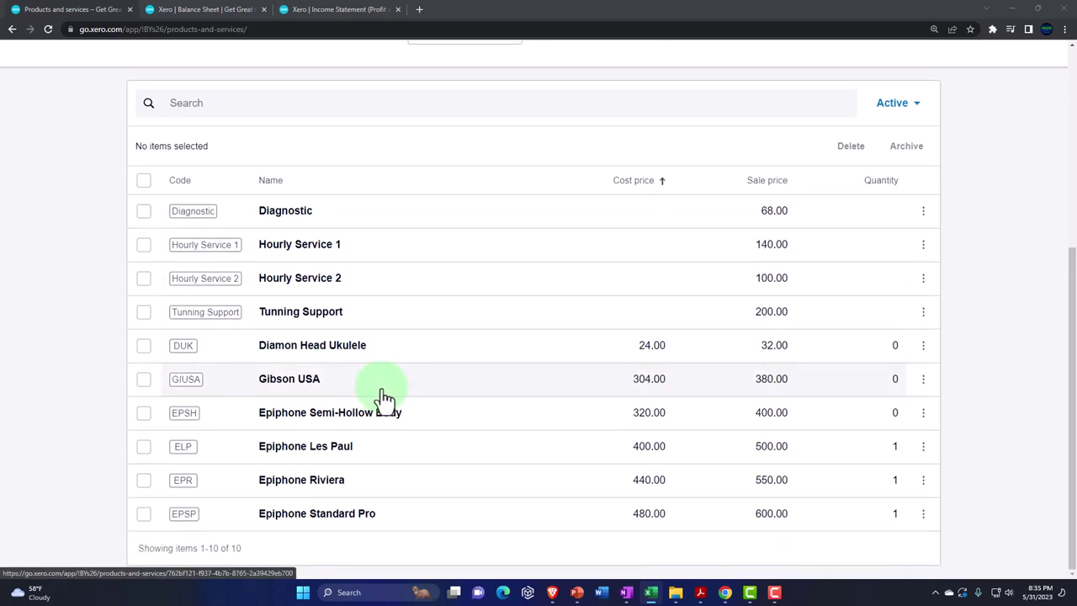
{"action": "left_click", "coordinate": [323, 421]}
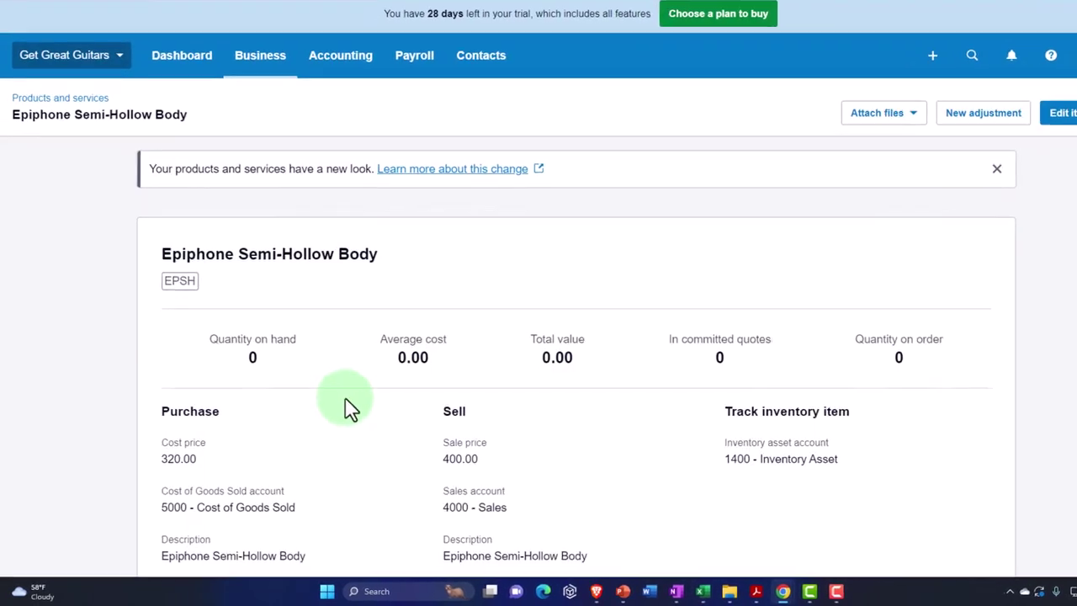
{"action": "left_click", "coordinate": [983, 113]}
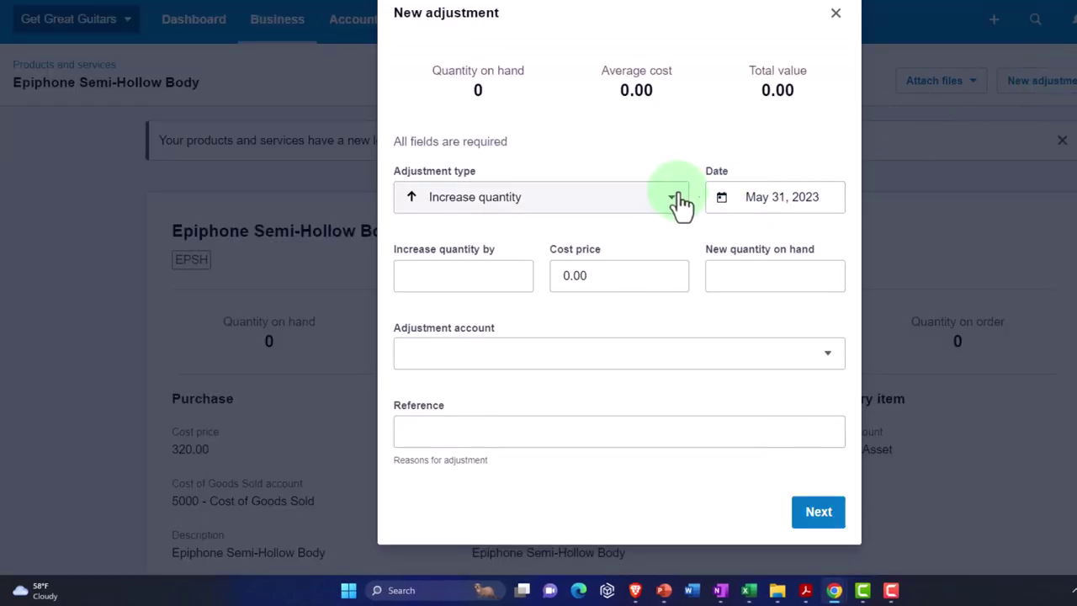
Step: Date the Epiphone Semi-Hollow Body adjustment Dec 31, 2022
{"action": "left_click", "coordinate": [757, 196]}
{"action": "left_click", "coordinate": [866, 244]}
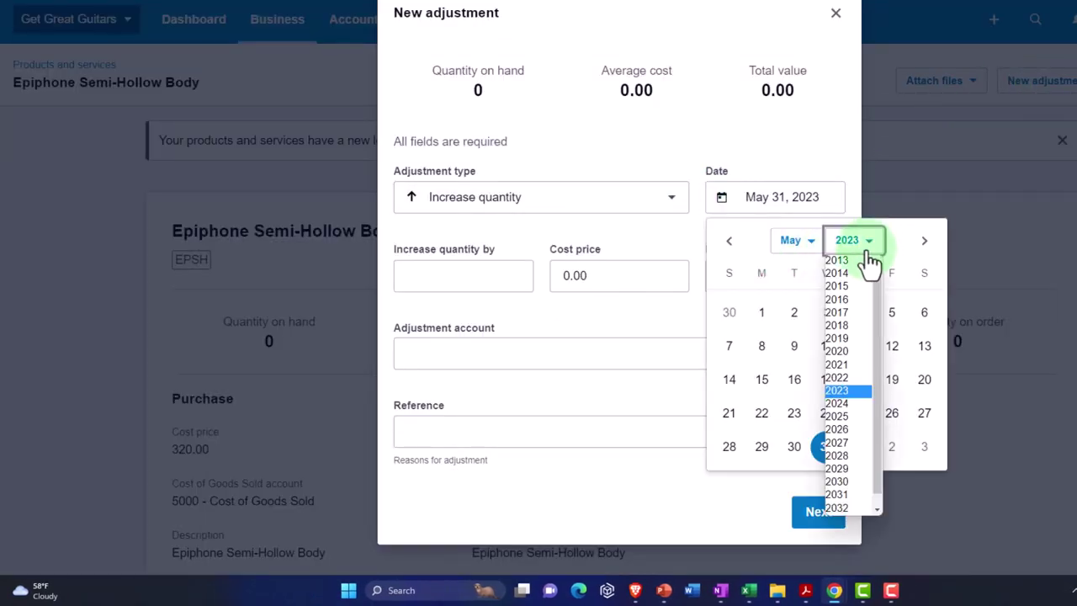
{"action": "left_click", "coordinate": [851, 377]}
{"action": "left_click", "coordinate": [795, 241]}
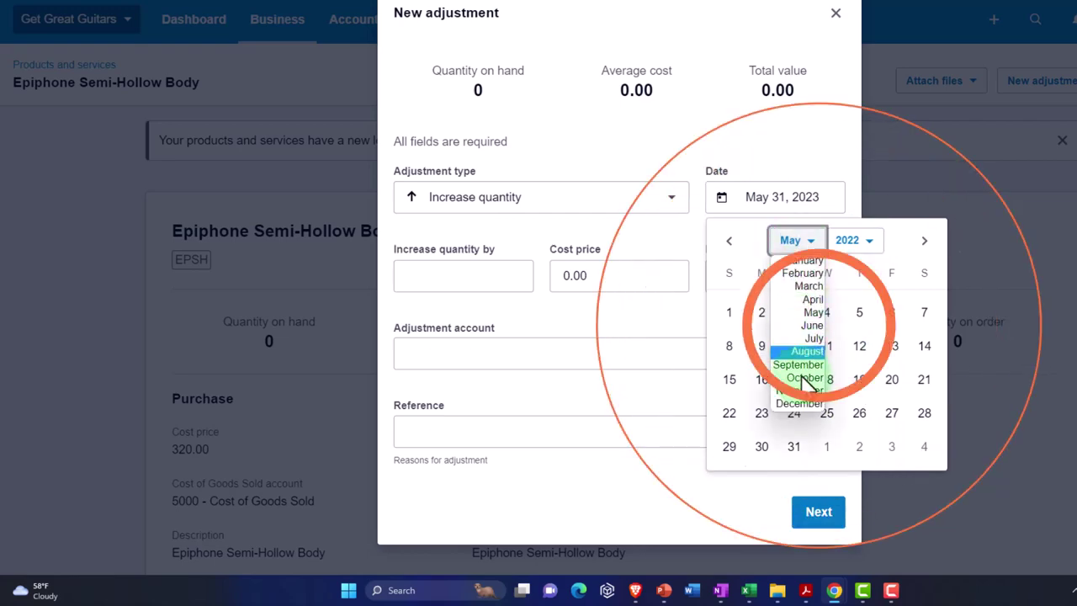
{"action": "left_click", "coordinate": [804, 404]}
{"action": "left_click", "coordinate": [924, 447]}
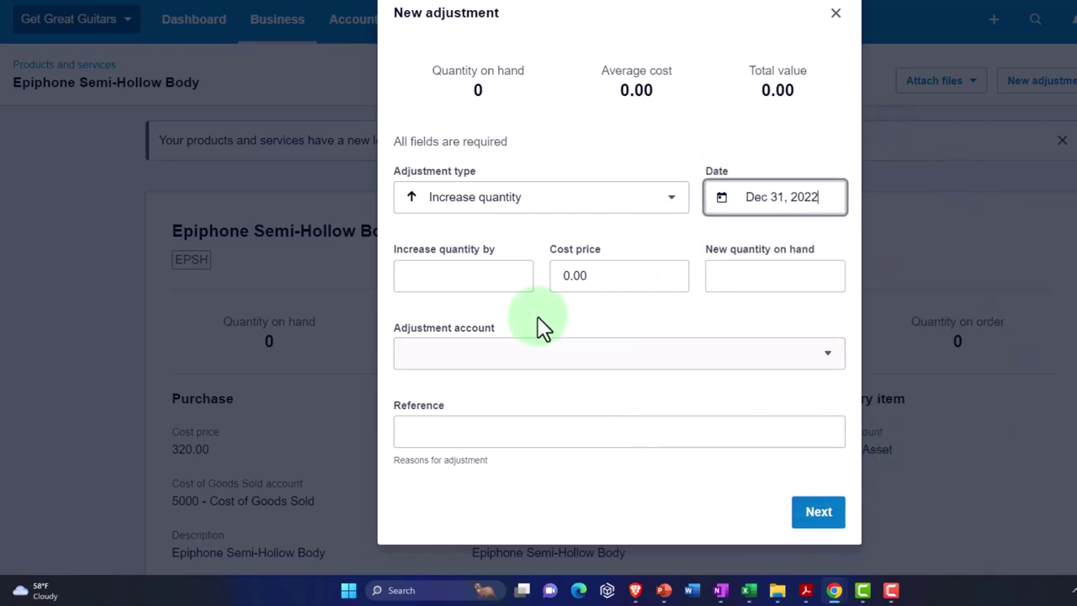
Step: Increase the Epiphone Semi-Hollow Body quantity by 2 at a cost price of 320.00
{"action": "left_click", "coordinate": [445, 279]}
{"action": "left_click", "coordinate": [740, 275]}
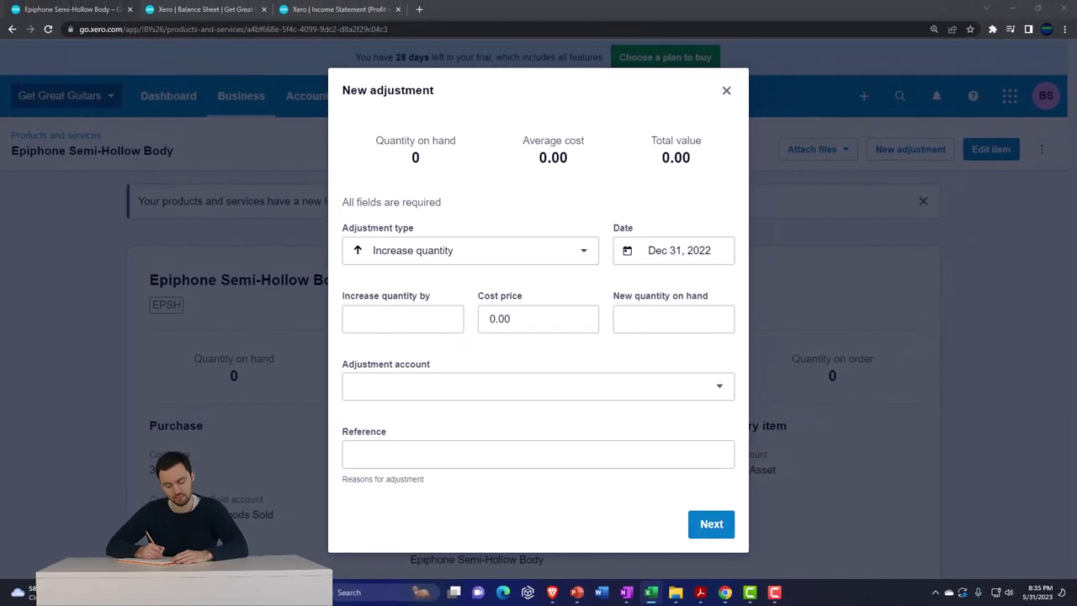
{"action": "left_click", "coordinate": [410, 322]}
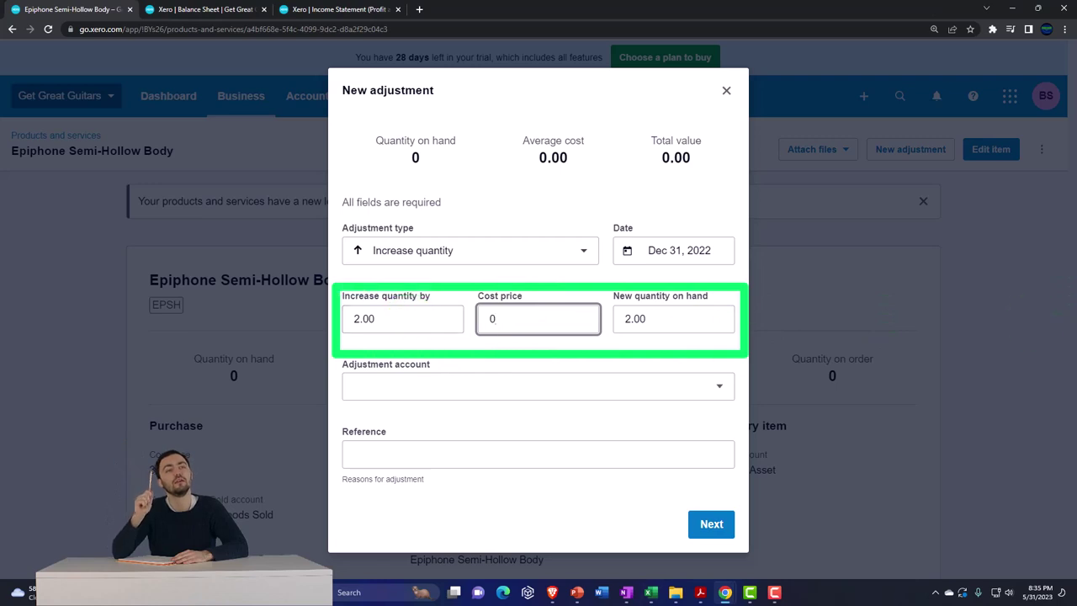
{"action": "key", "text": "alt+Tab"}
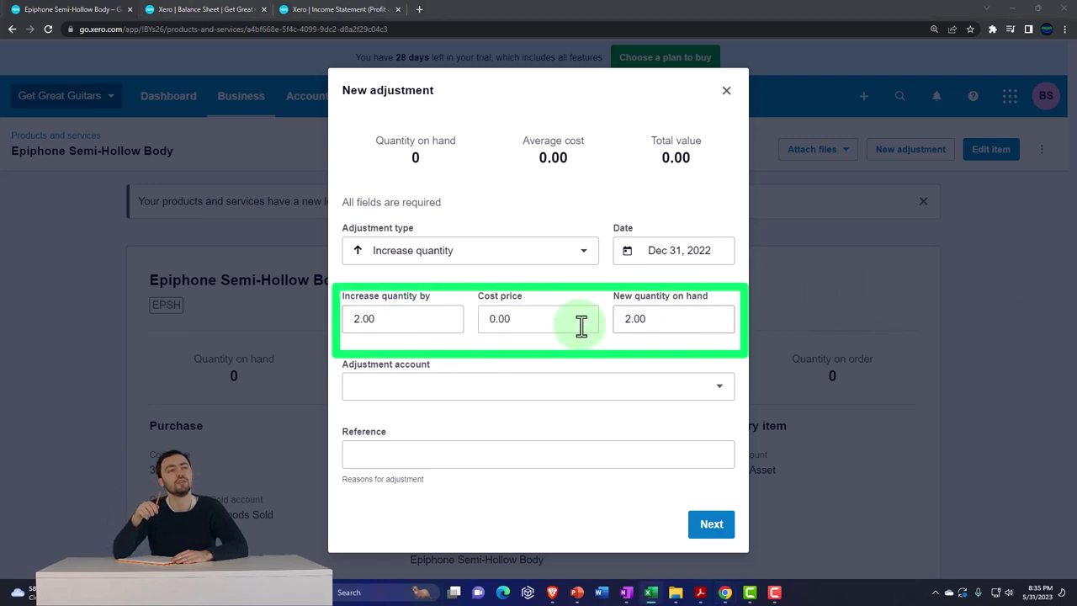
{"action": "key", "text": "BackSpace"}
{"action": "type", "text": "320"}
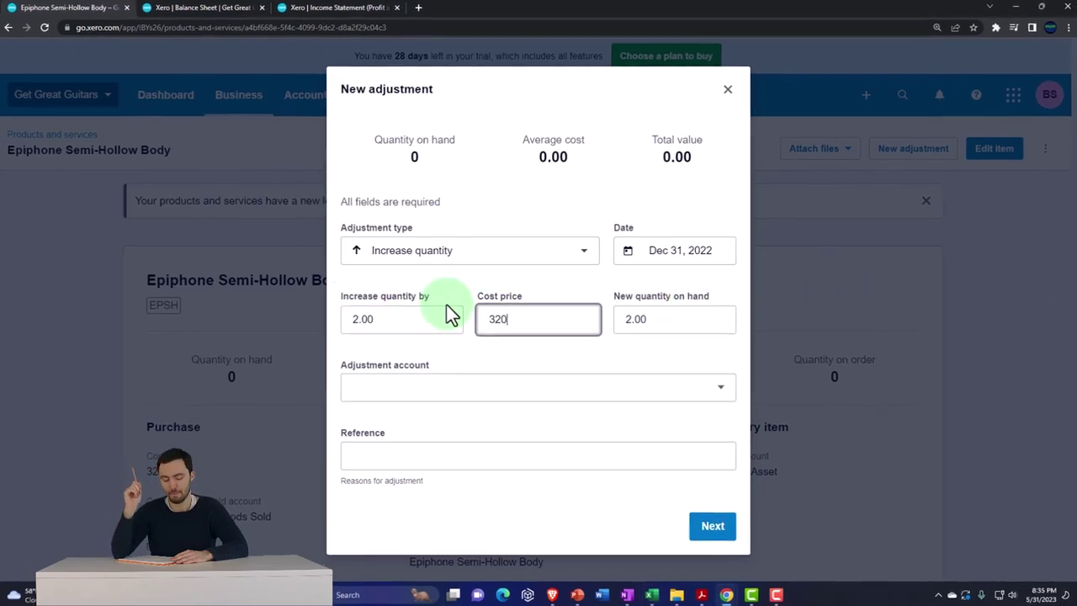
{"action": "key", "text": "Tab"}
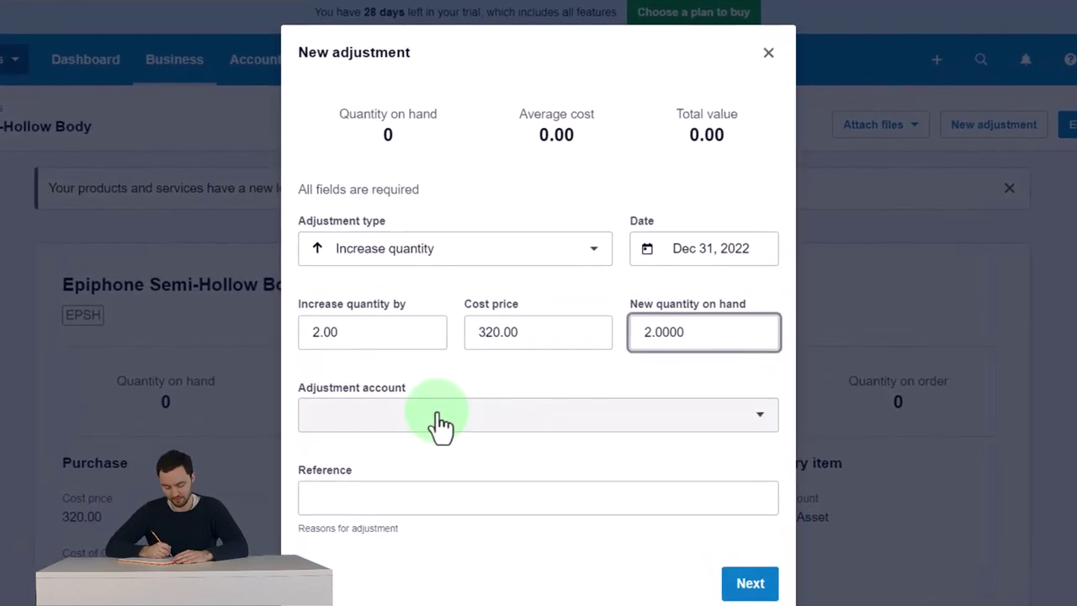
{"action": "left_click", "coordinate": [453, 391]}
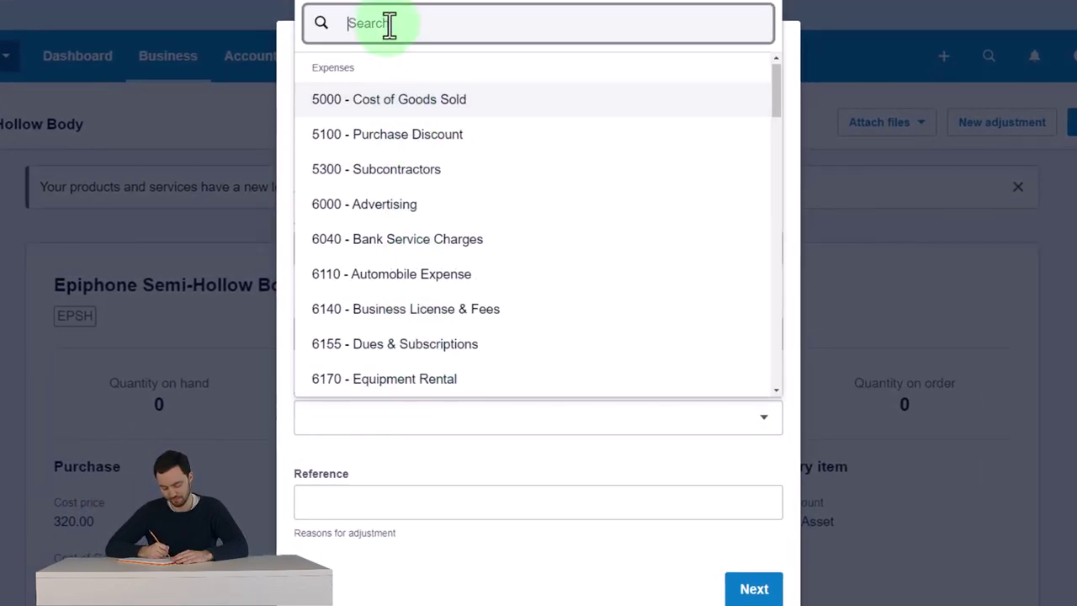
{"action": "type", "text": "cap"}
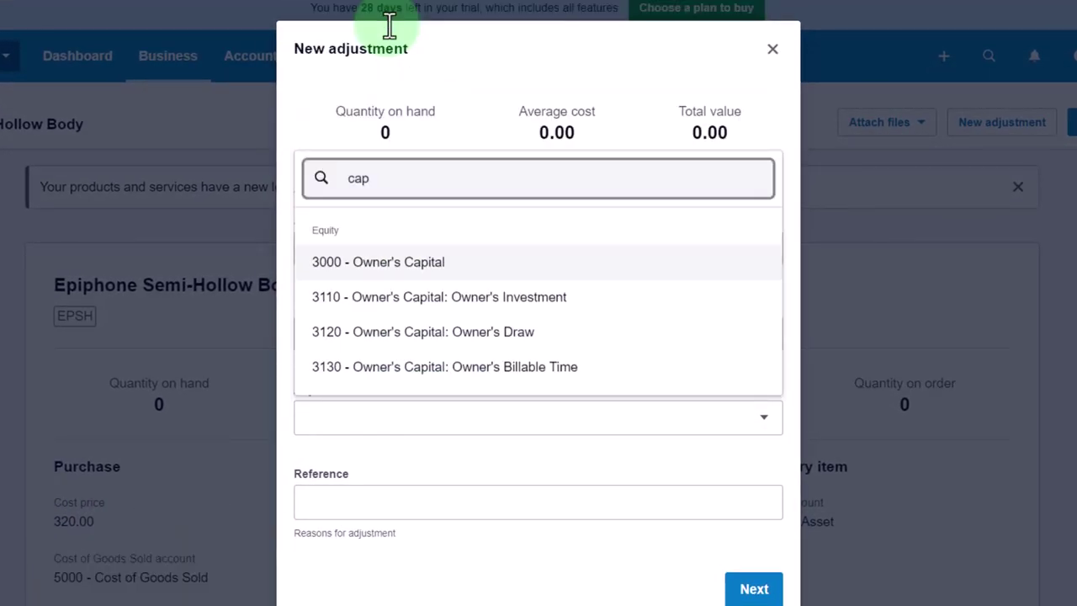
{"action": "key", "text": "Tab"}
Step: Choose 3000 - Owner's Capital as the adjustment account for Epiphone Semi-Hollow Body
{"action": "left_click", "coordinate": [467, 416]}
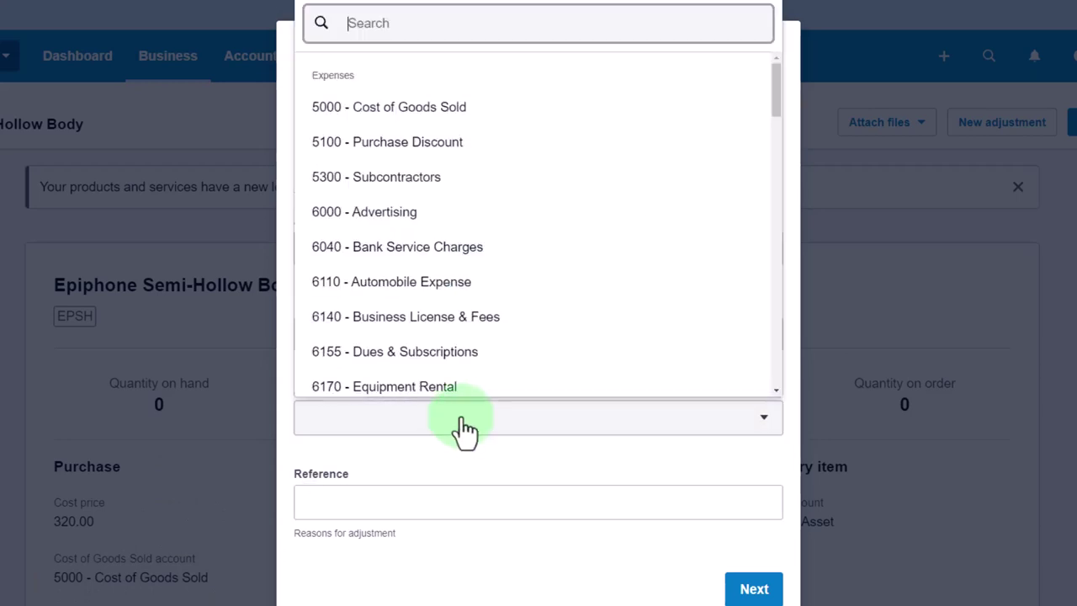
{"action": "type", "text": "cap"}
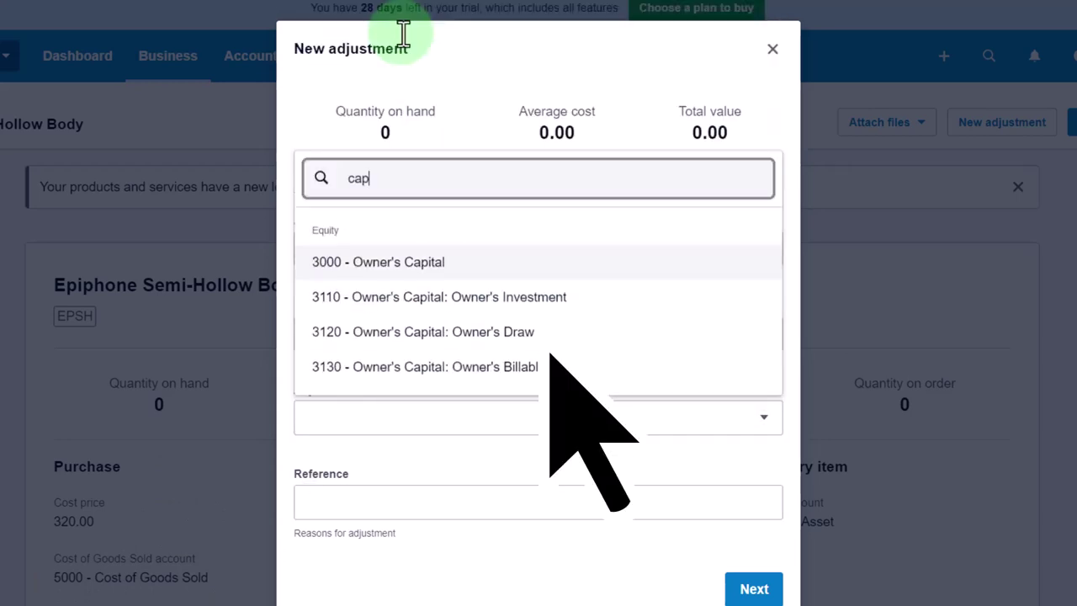
{"action": "left_click", "coordinate": [401, 257]}
Step: Enter "beg bal" as the Epiphone Semi-Hollow Body adjustment's reference and post the adjustment
{"action": "left_click", "coordinate": [453, 503]}
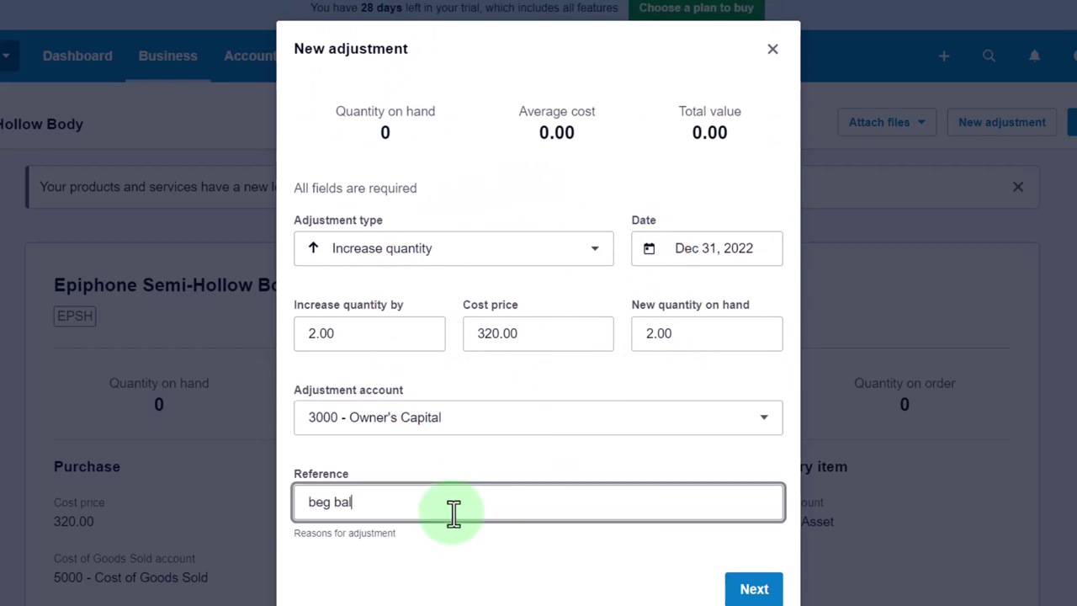
{"action": "left_click", "coordinate": [753, 589]}
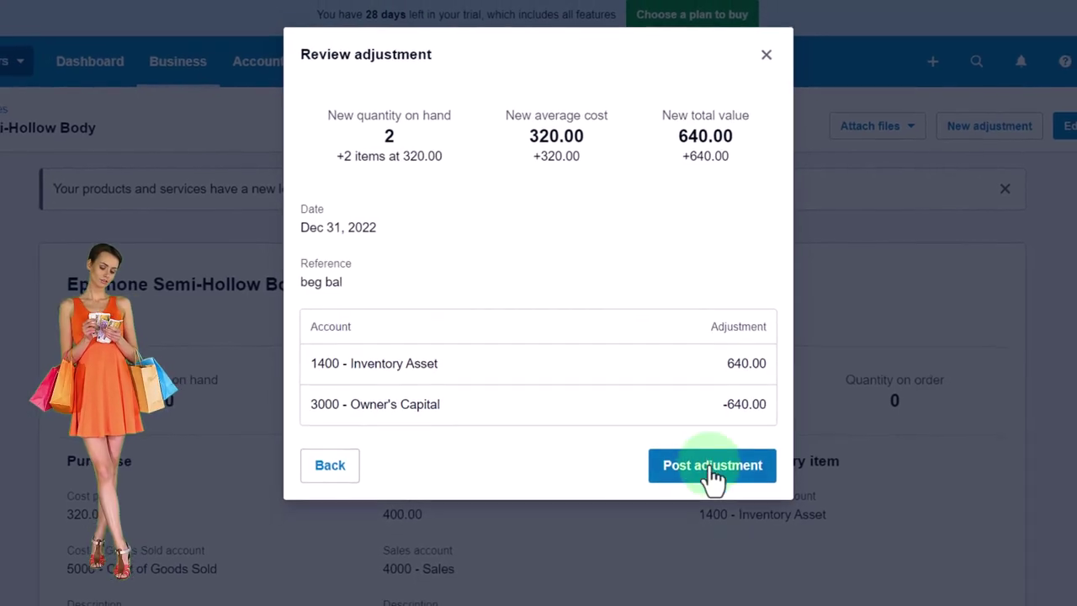
{"action": "left_click", "coordinate": [710, 473]}
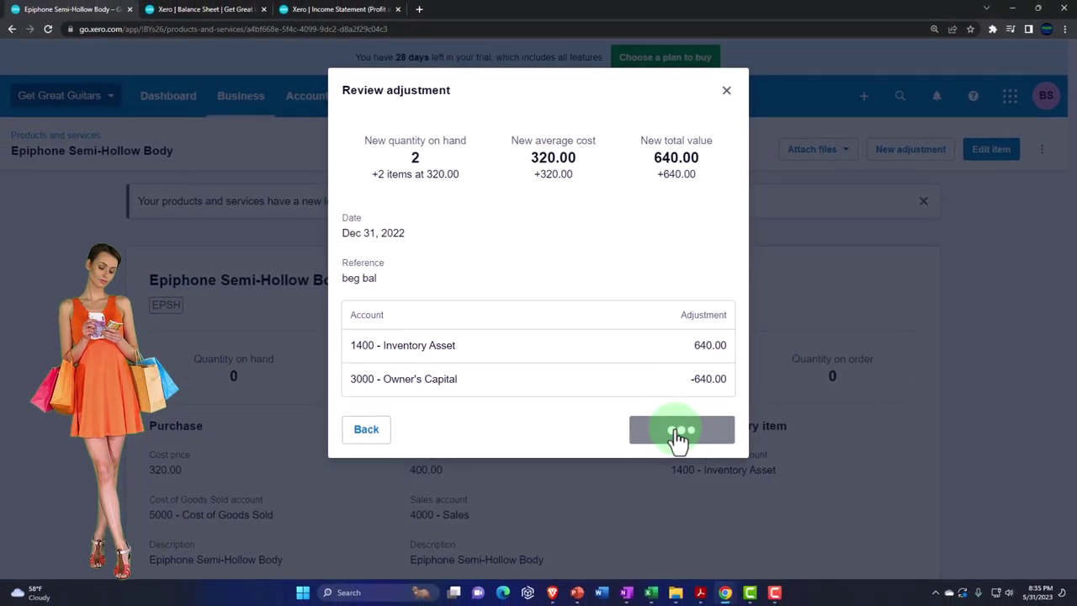
Step: Return to the products and services list, open Gibson USA, and start a new adjustment for it
{"action": "left_click", "coordinate": [59, 136]}
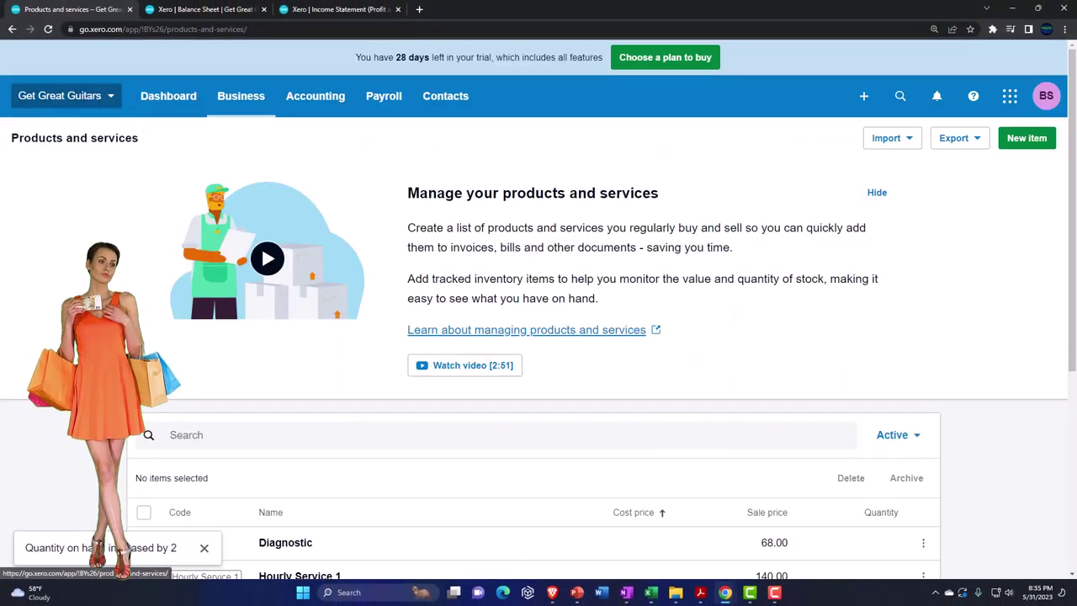
{"action": "key", "text": "alt+Tab"}
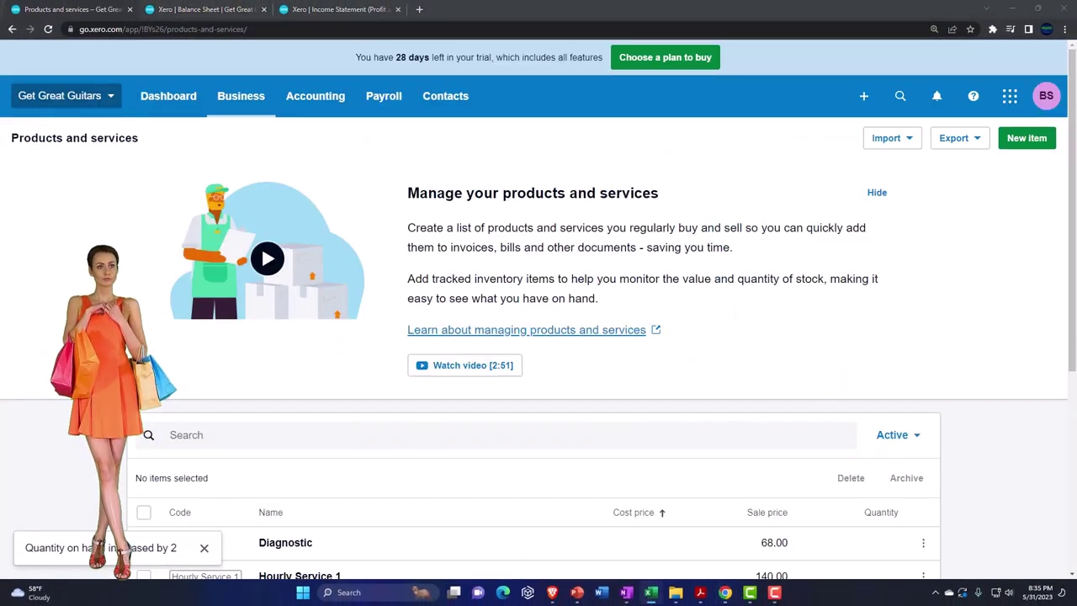
{"action": "scroll", "coordinate": [353, 385], "scroll_direction": "down", "scroll_amount": 4}
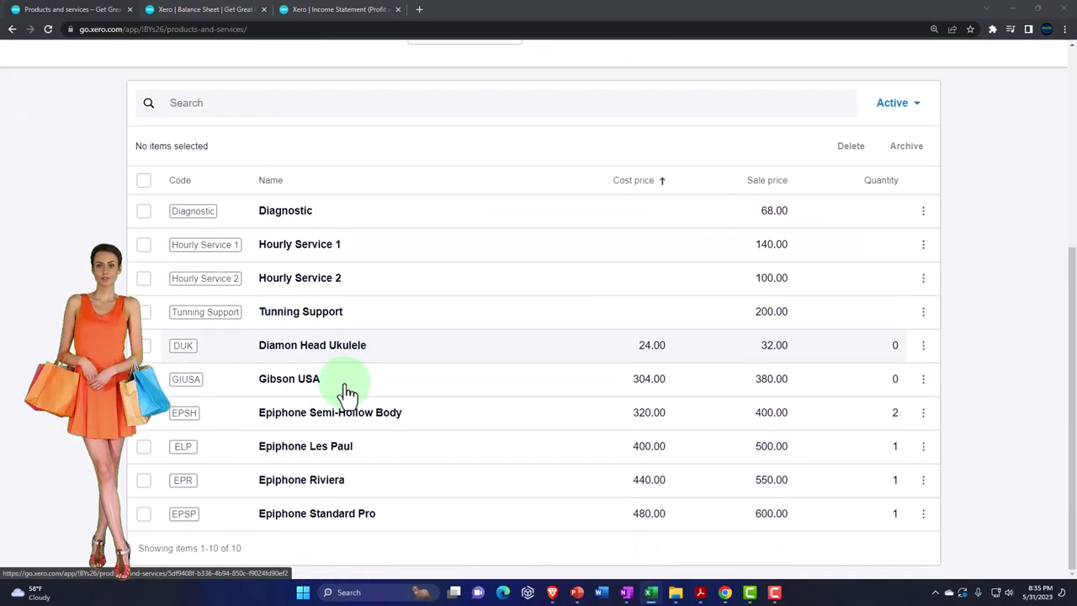
{"action": "left_click", "coordinate": [316, 387]}
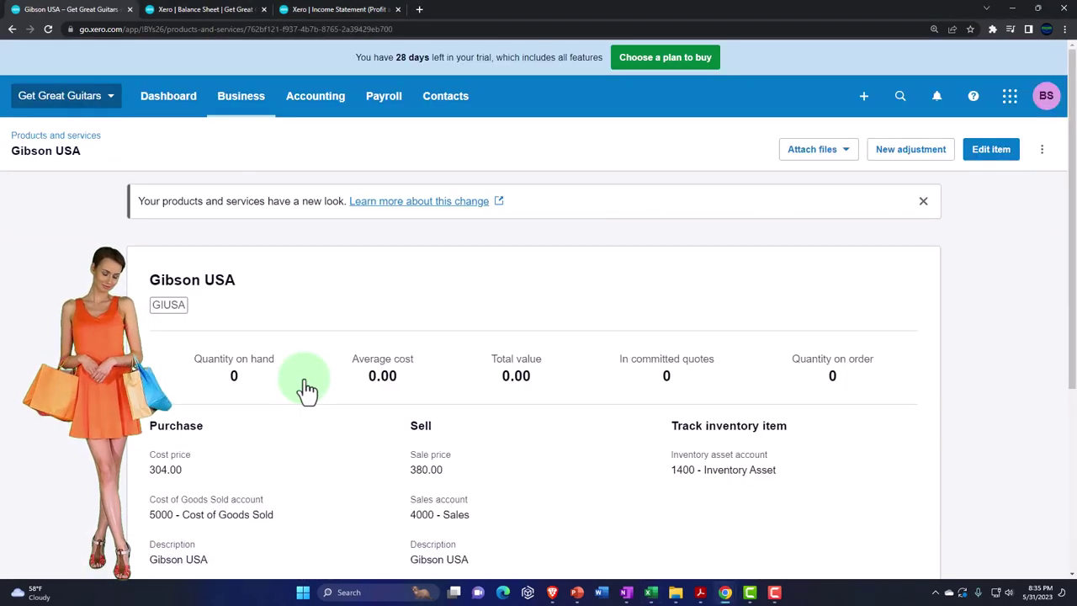
{"action": "left_click", "coordinate": [896, 149]}
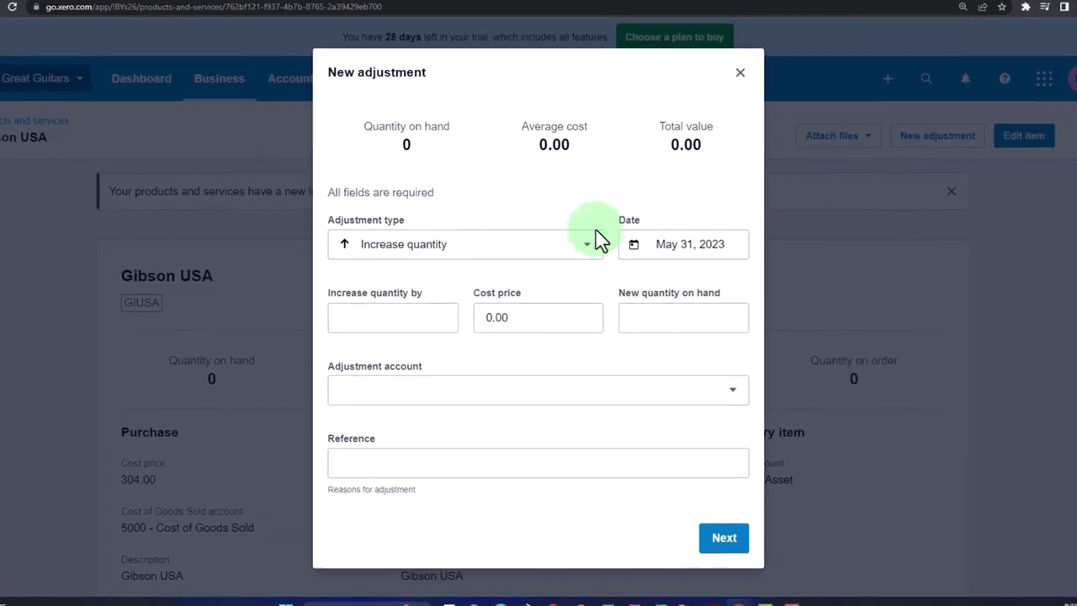
Step: Date the Gibson USA adjustment Dec 31, 2022 and increase its quantity by 3 at a cost price of 304.00
{"action": "left_click", "coordinate": [676, 246]}
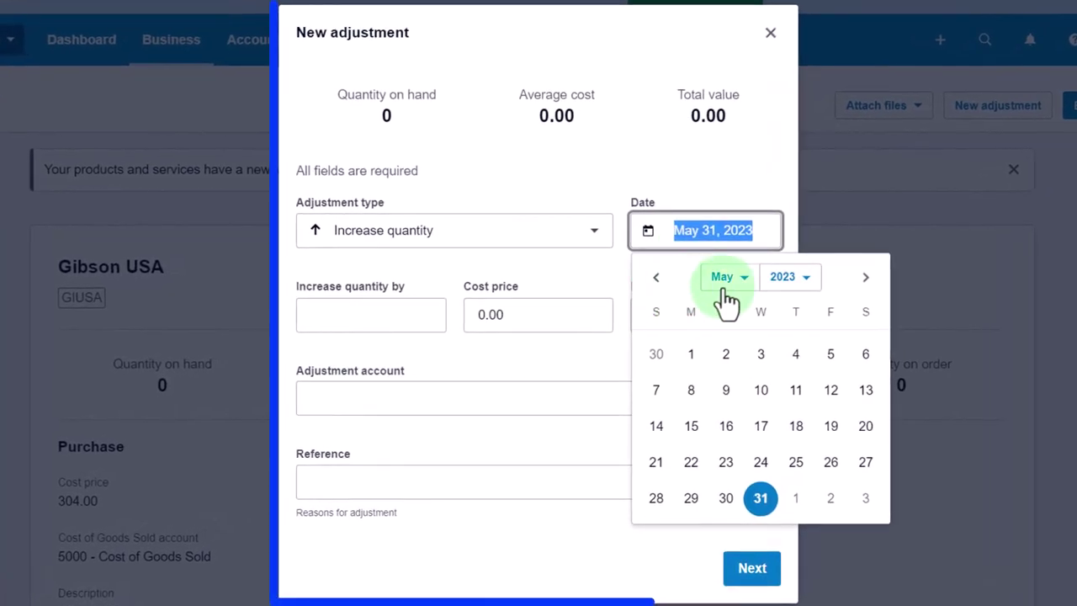
{"action": "left_click", "coordinate": [791, 278]}
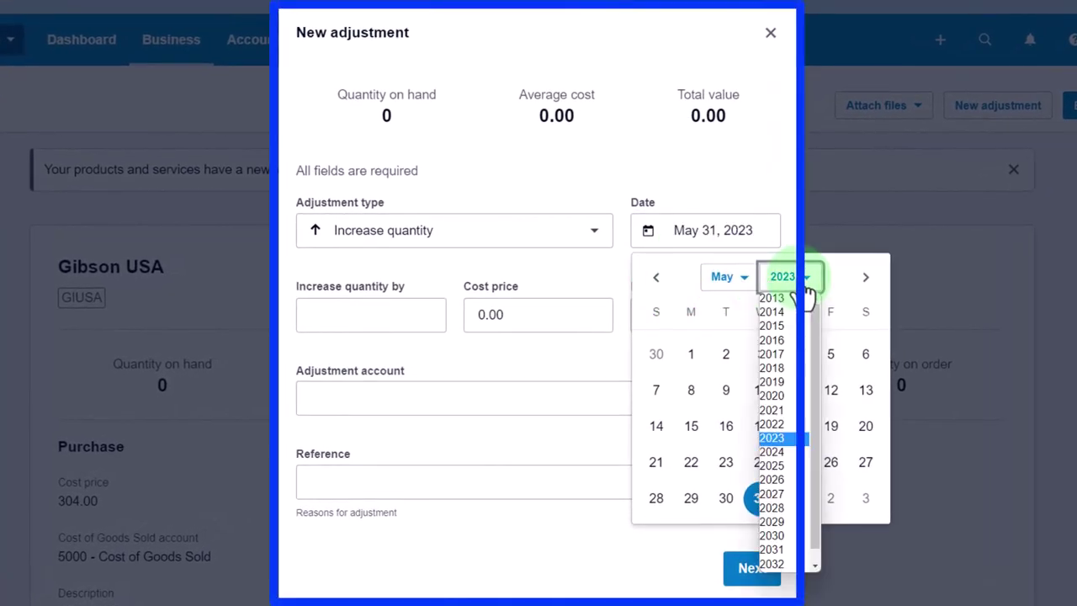
{"action": "left_click", "coordinate": [779, 424]}
{"action": "left_click", "coordinate": [746, 280]}
{"action": "left_click", "coordinate": [731, 453]}
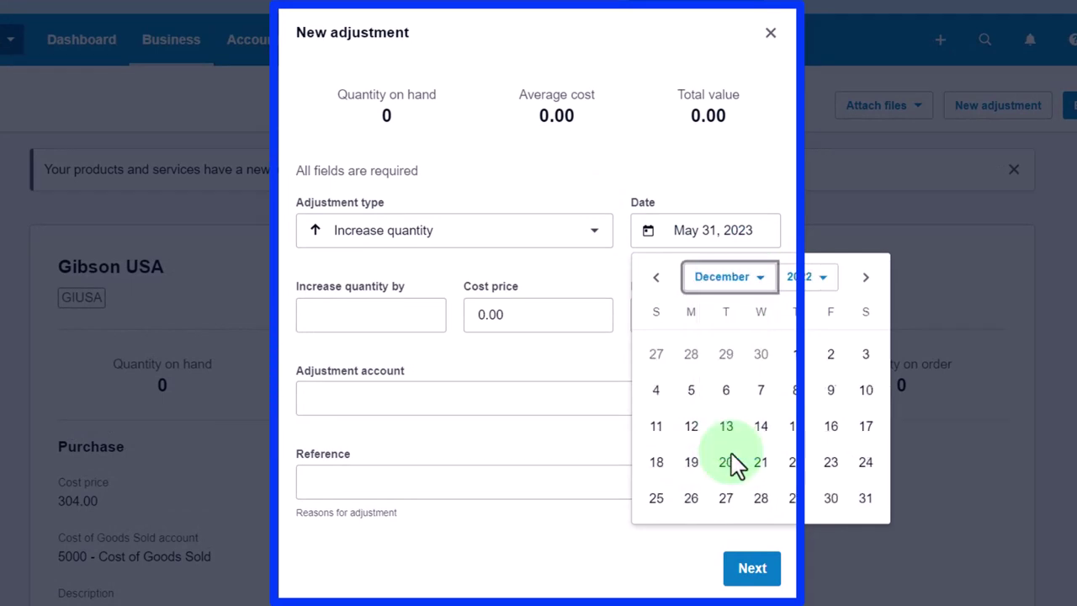
{"action": "left_click", "coordinate": [864, 502]}
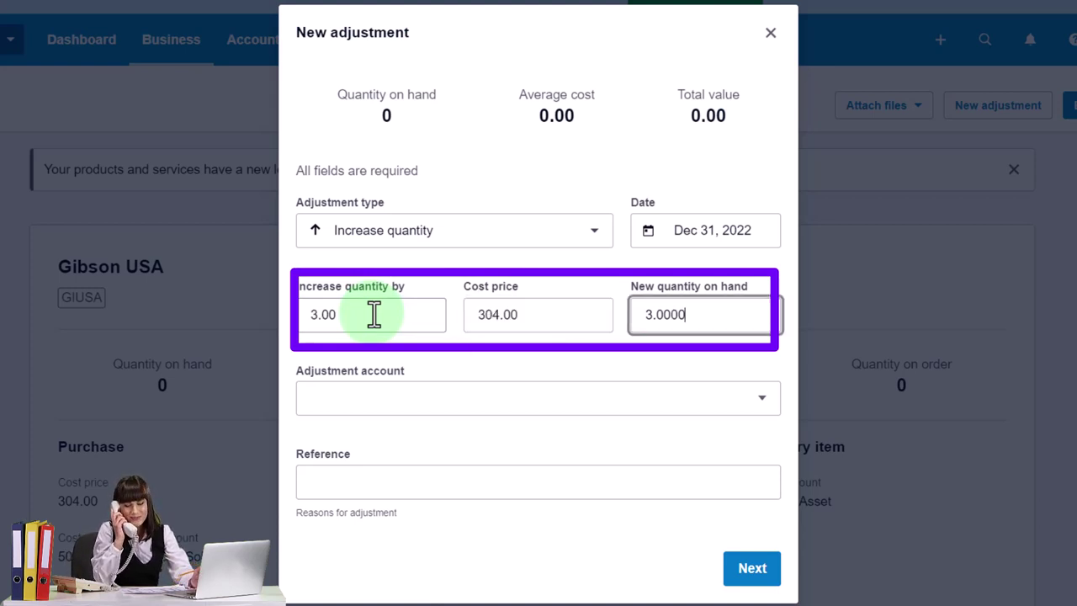
Step: Post the Gibson USA adjustment against 3000 - Owner's Capital with the reference "beg bal"
{"action": "left_click", "coordinate": [426, 409]}
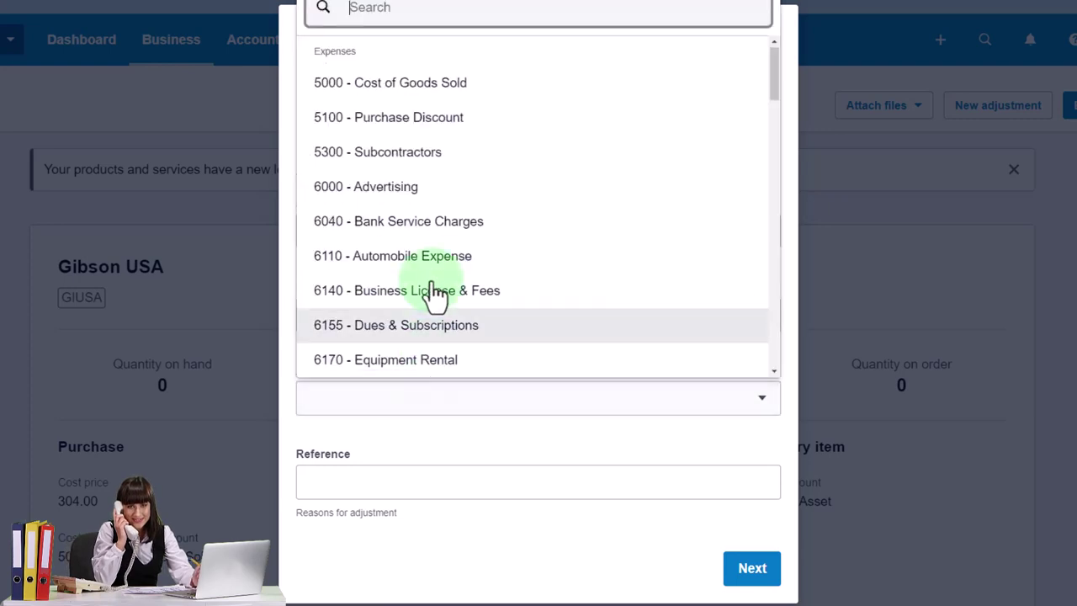
{"action": "type", "text": "cap"}
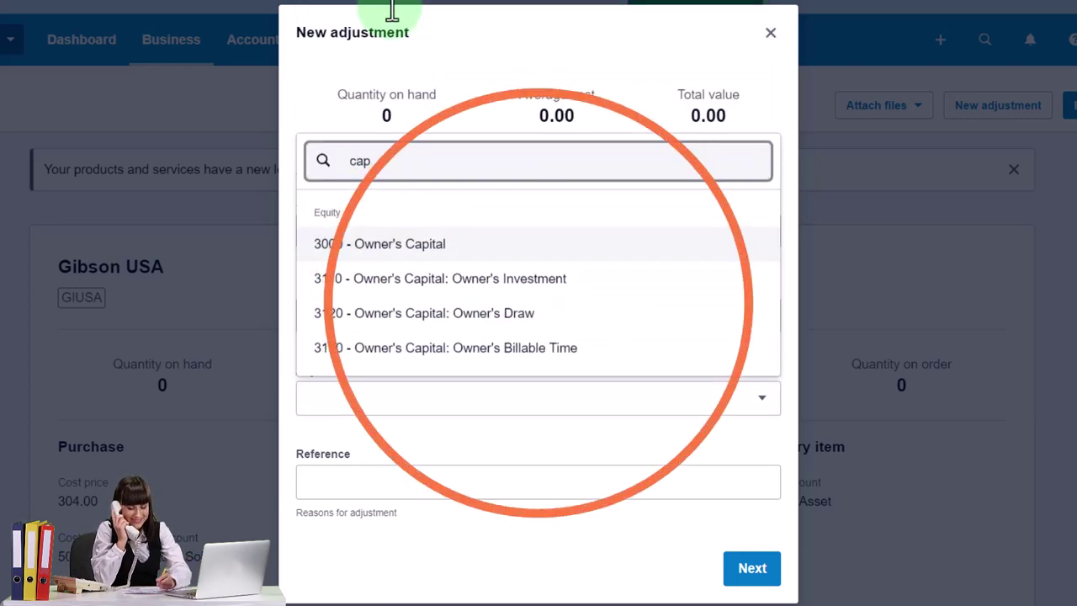
{"action": "left_click", "coordinate": [437, 244]}
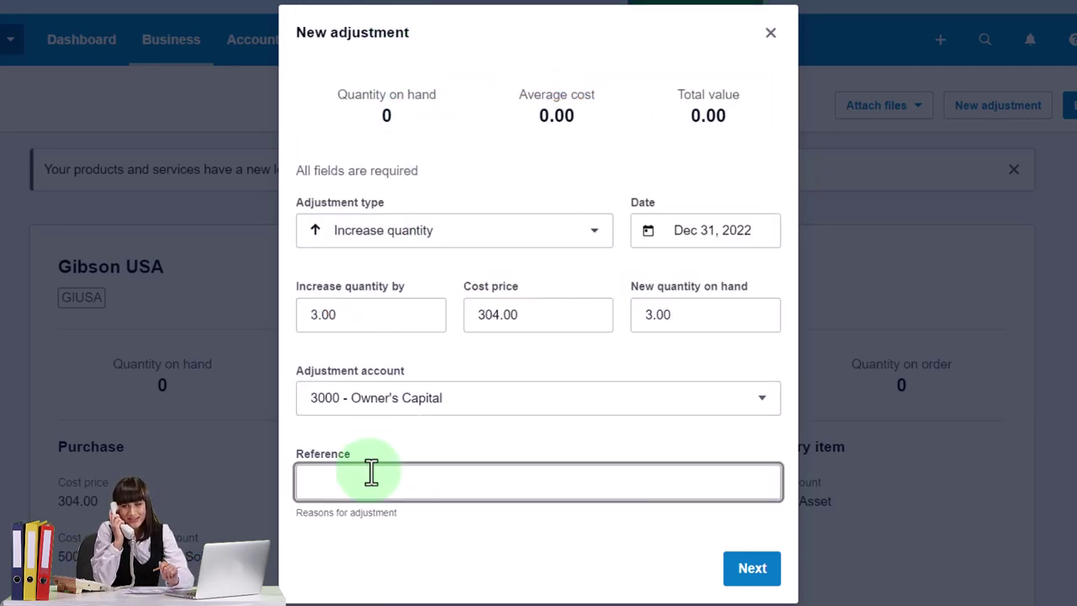
{"action": "type", "text": "beg bal"}
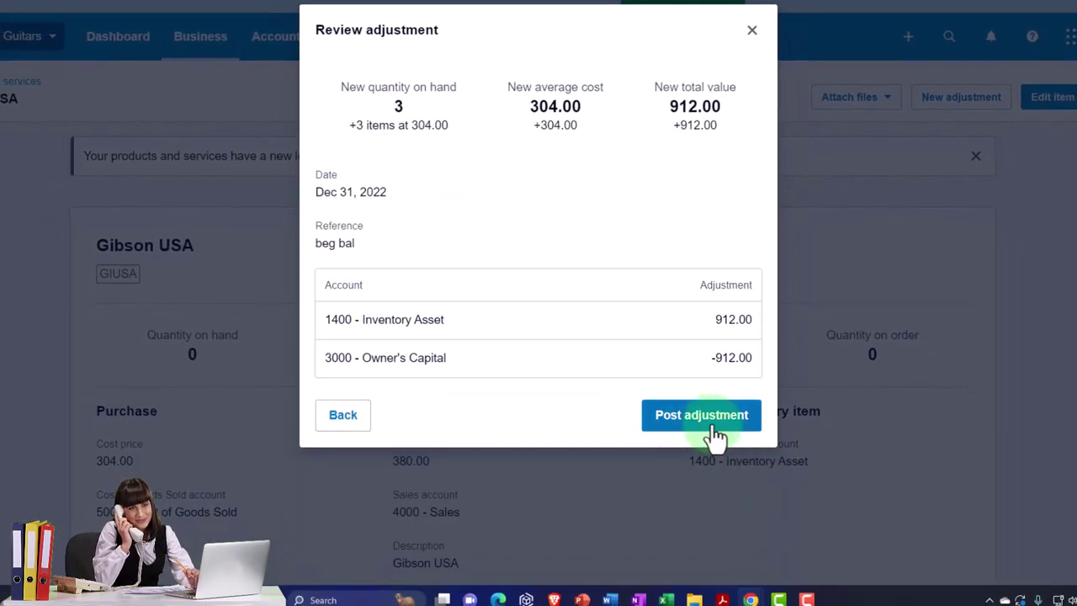
{"action": "left_click", "coordinate": [701, 415]}
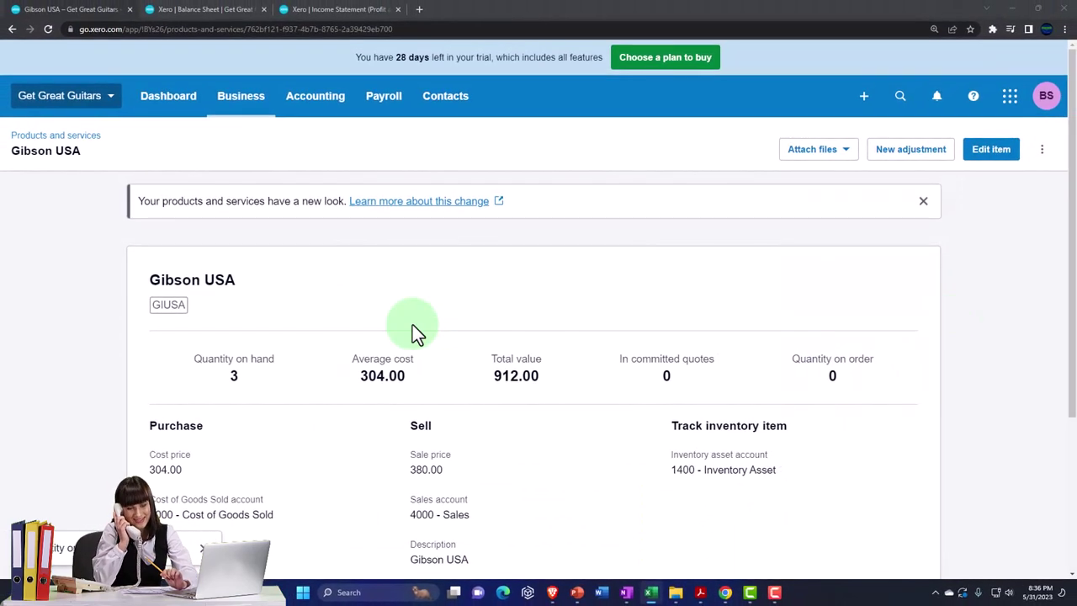
Step: Return to the products and services list, open Diamon Head Ukulele, and start a new adjustment for it
{"action": "left_click", "coordinate": [85, 137]}
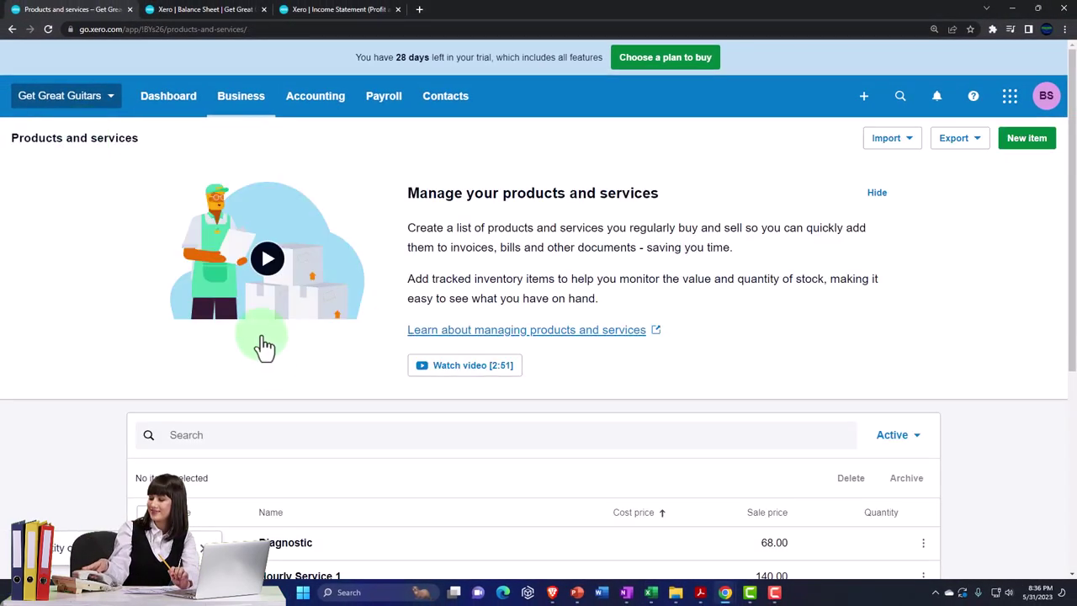
{"action": "scroll", "coordinate": [272, 379], "scroll_direction": "down", "scroll_amount": 4}
{"action": "left_click", "coordinate": [279, 352]}
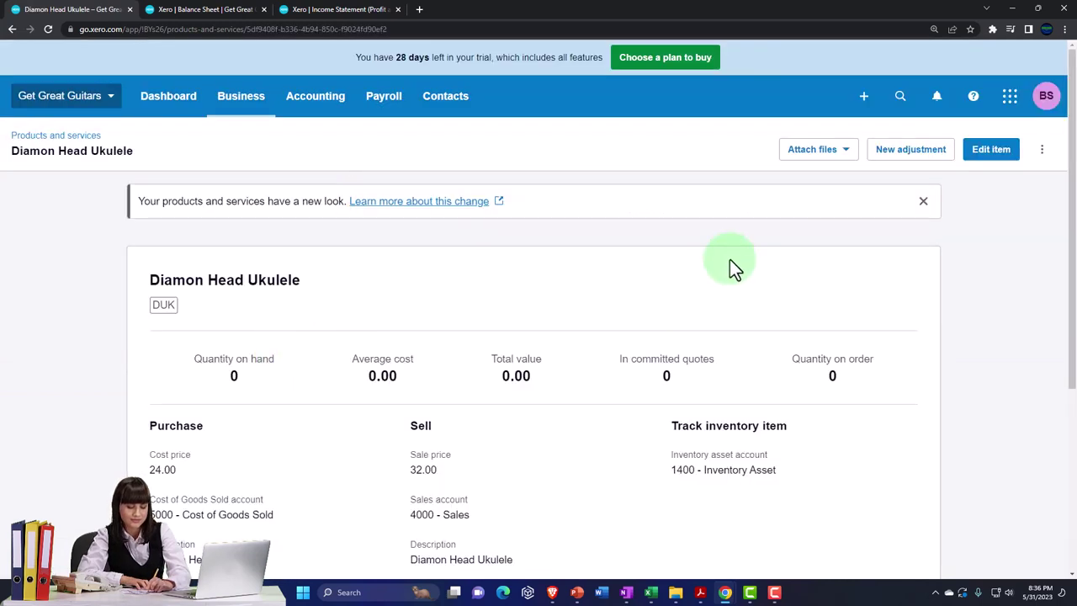
{"action": "left_click", "coordinate": [885, 156]}
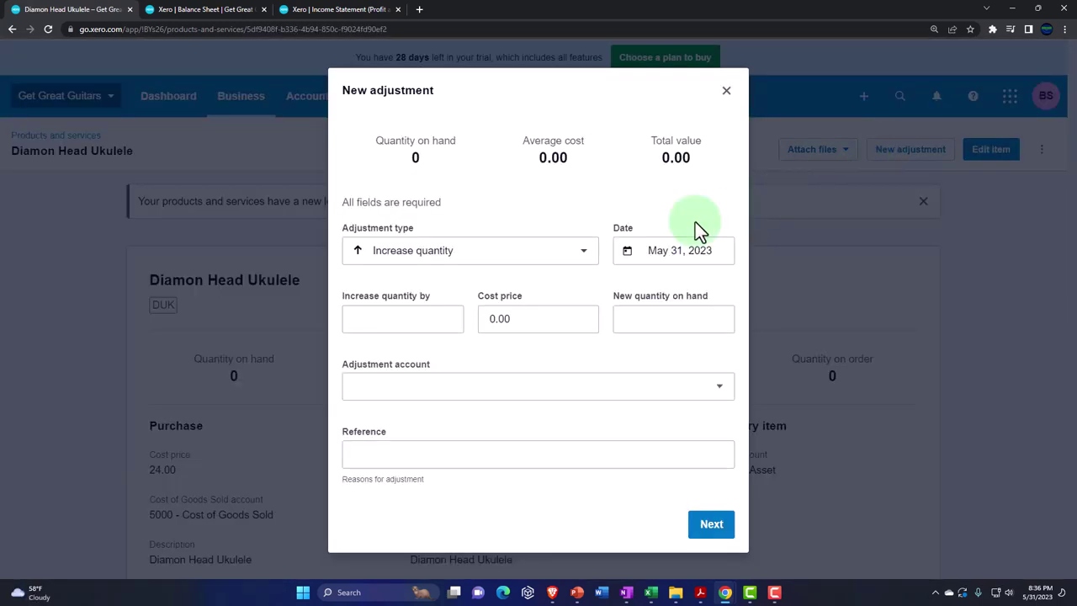
Step: Set the Diamon Head Ukulele adjustment date to Dec 31, 2022
{"action": "left_click", "coordinate": [663, 253]}
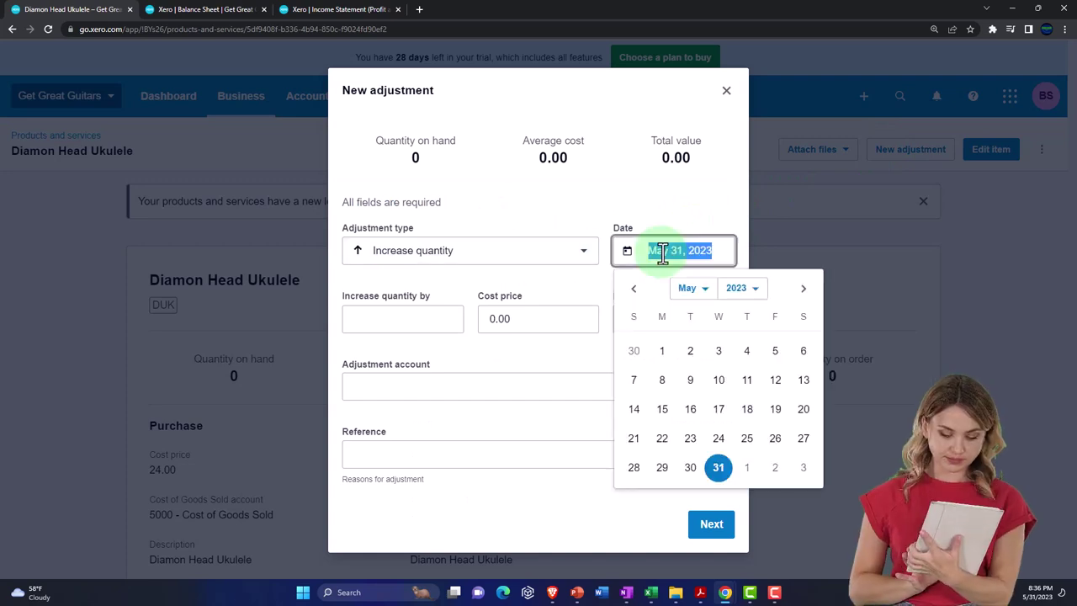
{"action": "left_click", "coordinate": [690, 289]}
{"action": "left_click", "coordinate": [740, 288]}
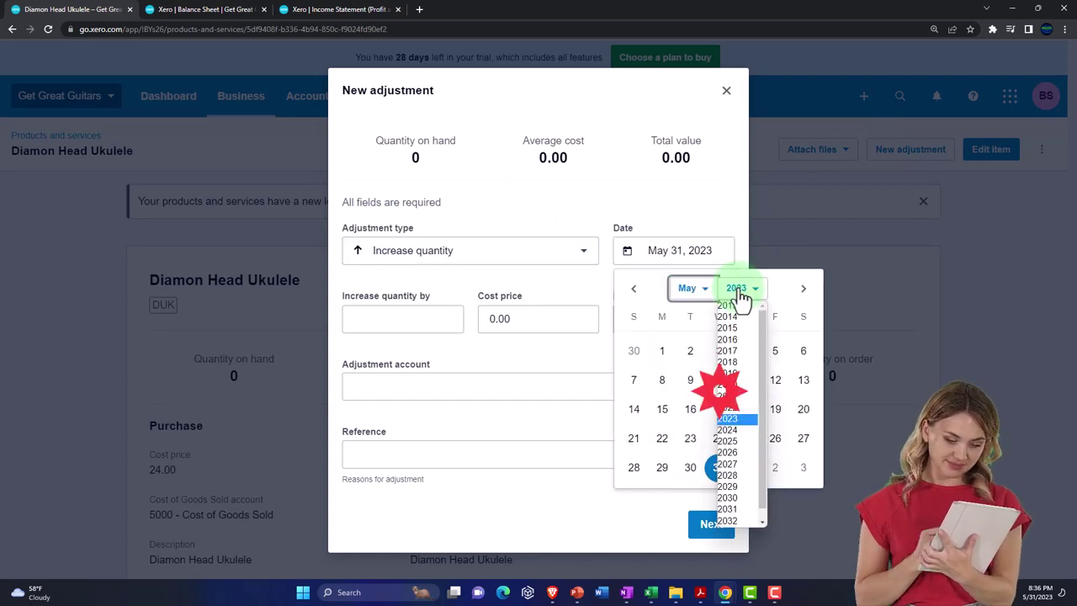
{"action": "left_click", "coordinate": [728, 408]}
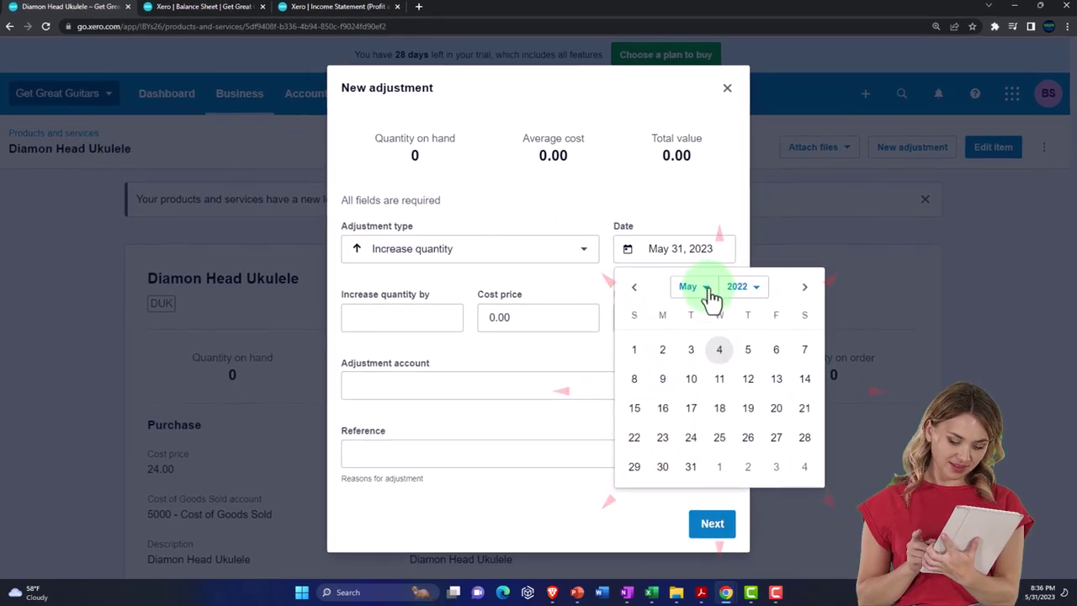
{"action": "left_click", "coordinate": [690, 288]}
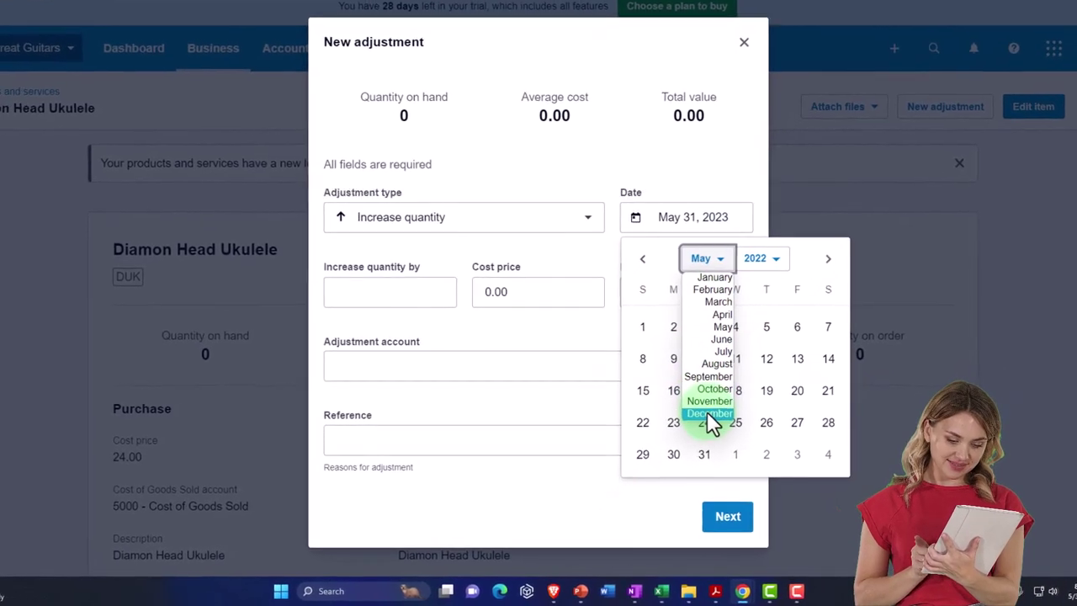
{"action": "left_click", "coordinate": [709, 413]}
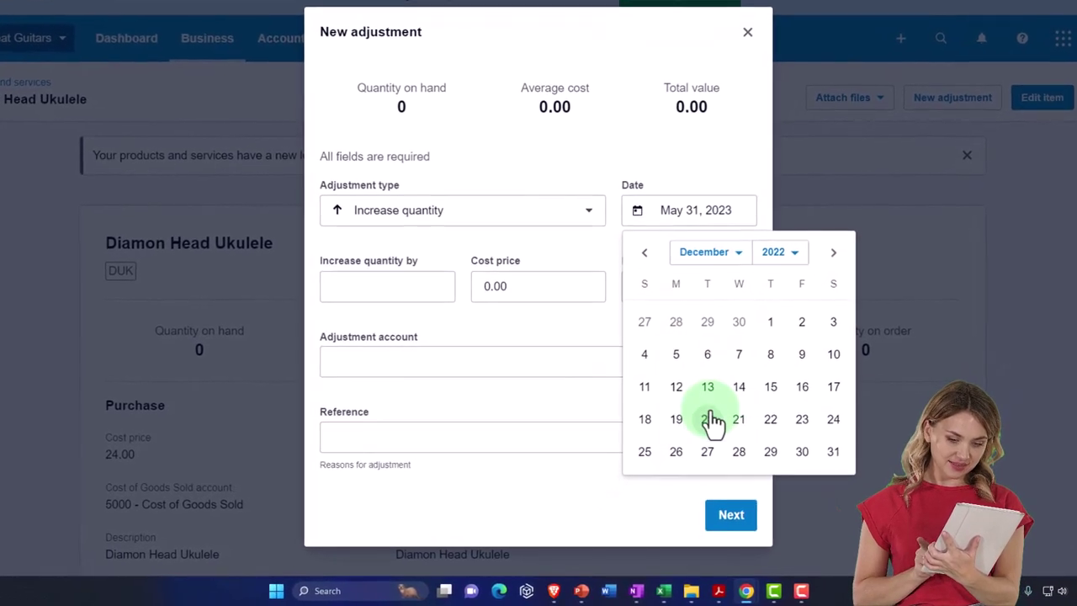
{"action": "left_click", "coordinate": [828, 454]}
Step: Increase the Diamon Head Ukulele quantity by 1 at a cost price of 24.00 and choose 3000 - Owner's Capital as the adjustment account
{"action": "left_click", "coordinate": [420, 285]}
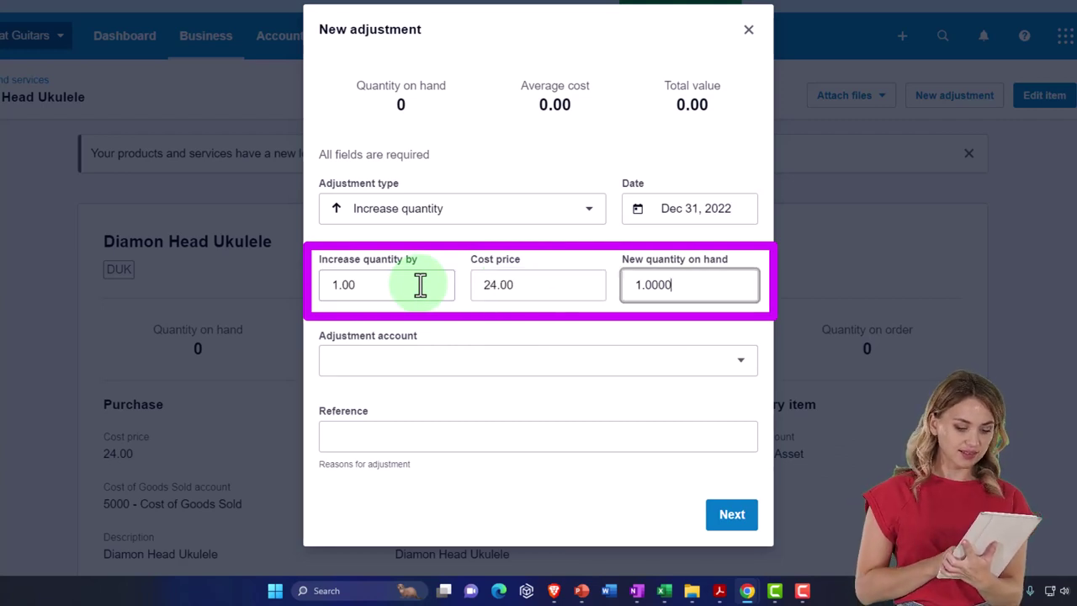
{"action": "key", "text": "Tab"}
{"action": "left_click", "coordinate": [401, 375]}
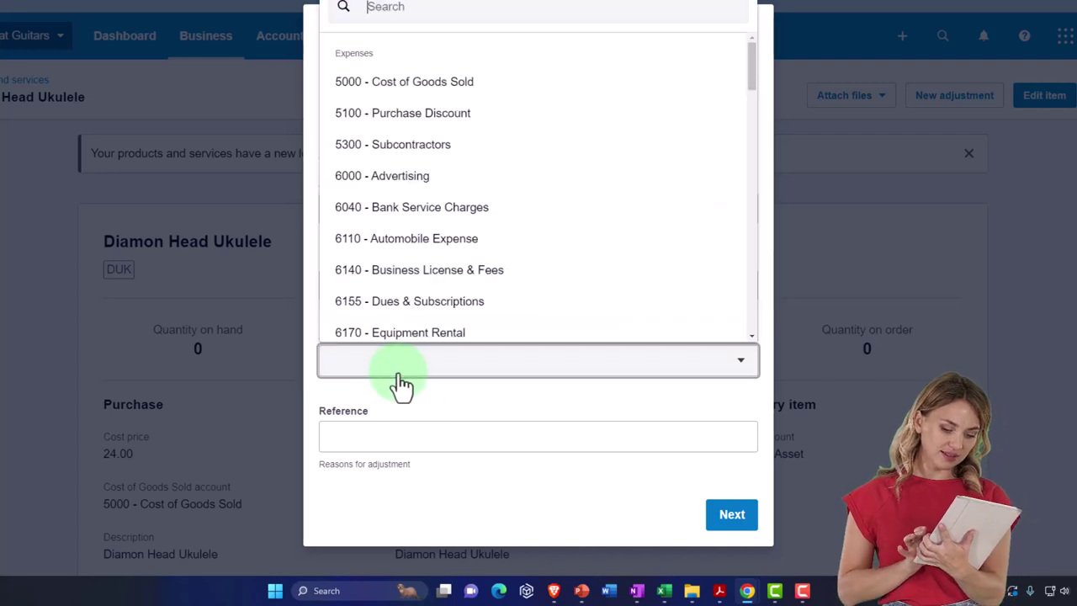
{"action": "type", "text": "cap"}
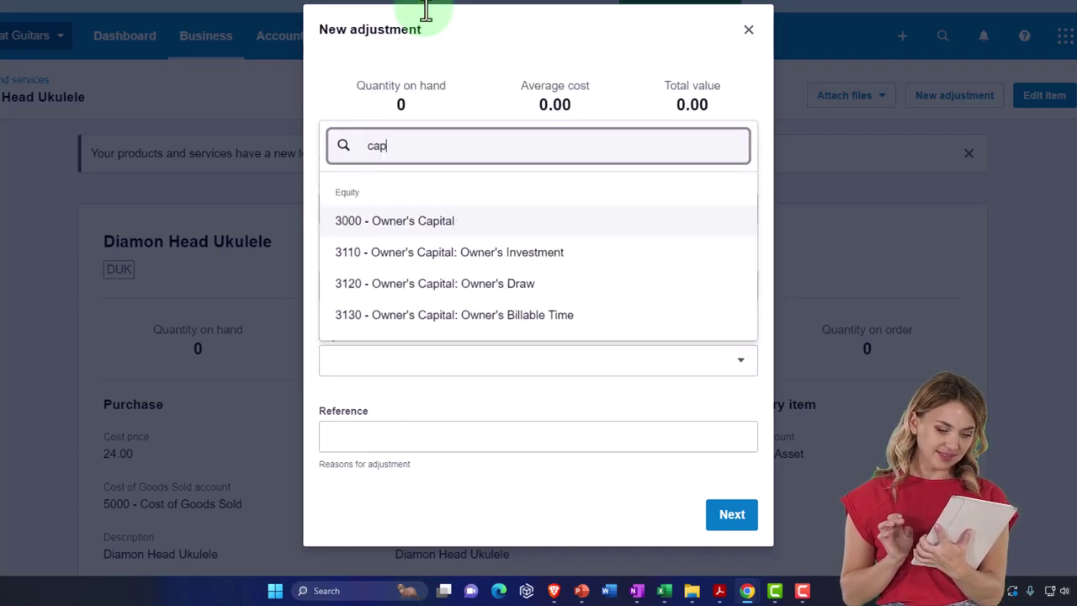
{"action": "left_click", "coordinate": [435, 218]}
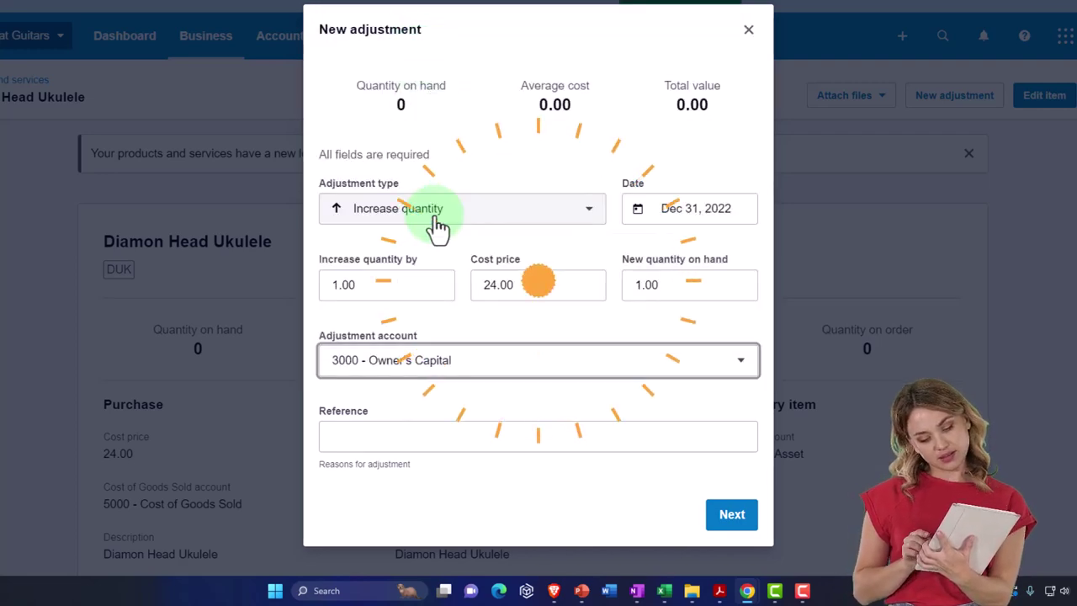
Step: Enter "beg bal" as the Diamon Head Ukulele adjustment's reference and post the adjustment
{"action": "left_click", "coordinate": [399, 434]}
{"action": "type", "text": "beg bal"}
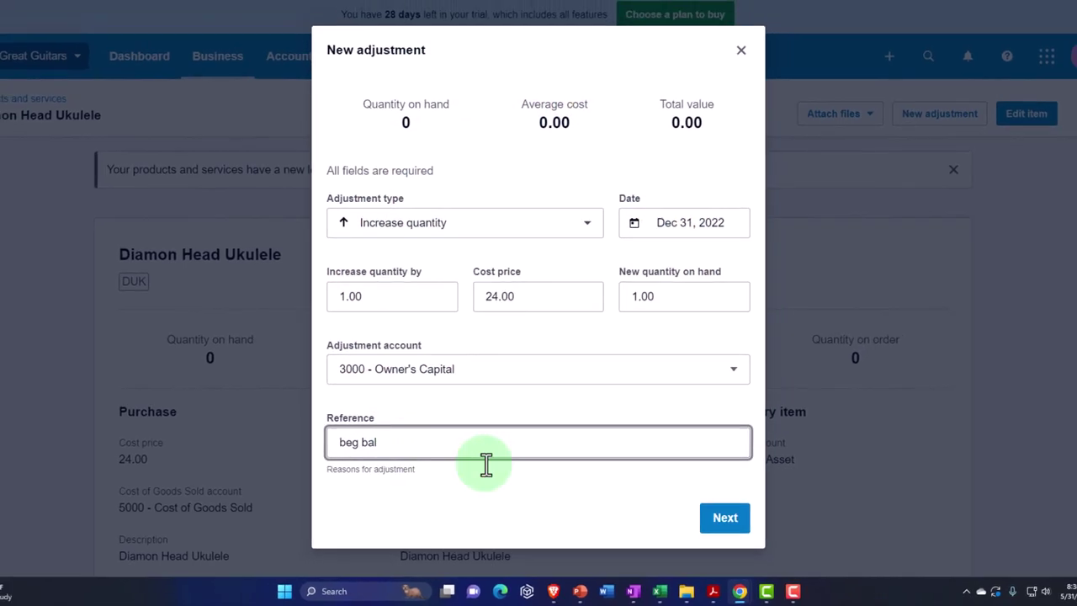
{"action": "left_click", "coordinate": [722, 519]}
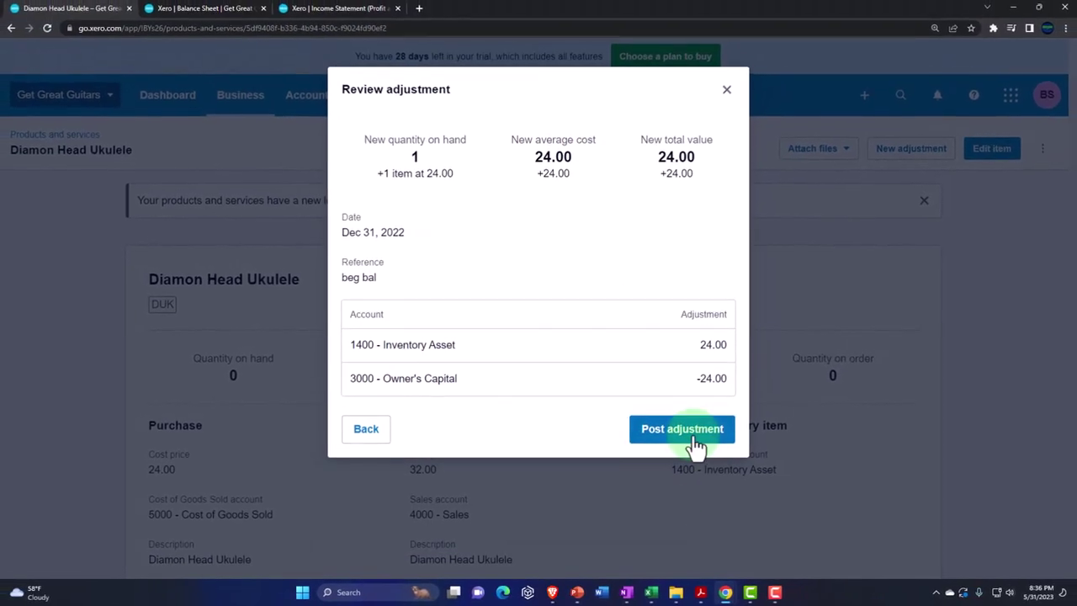
{"action": "left_click", "coordinate": [702, 419]}
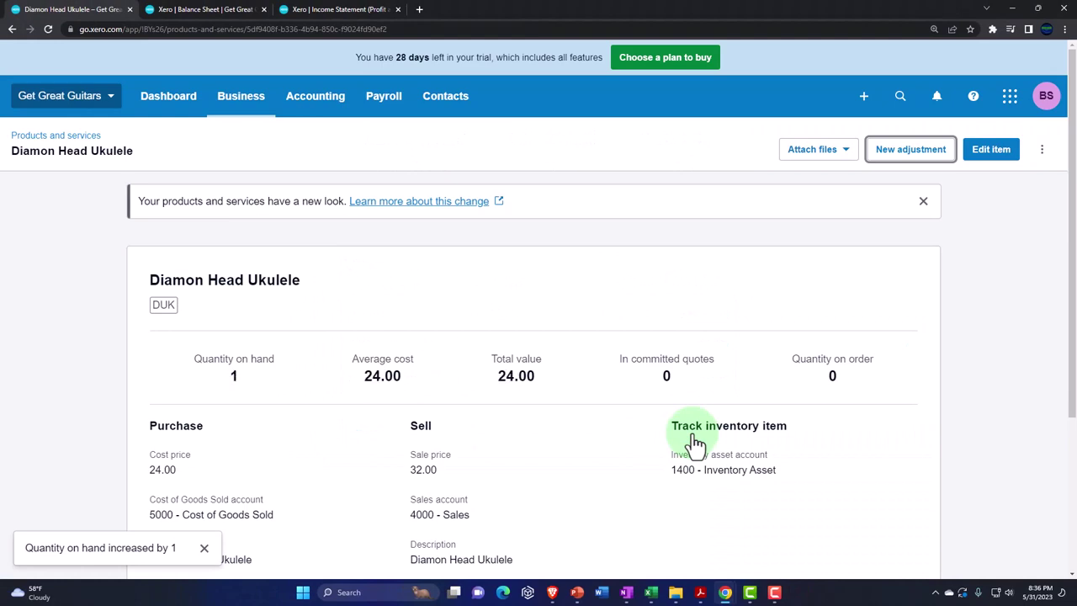
Step: Refresh the Dec 31, 2022 balance sheet and compare its Inventory Asset balance with the Trial Beginning Balances PDF in Adobe Acrobat Reader
{"action": "left_click", "coordinate": [217, 11]}
{"action": "left_click", "coordinate": [872, 104]}
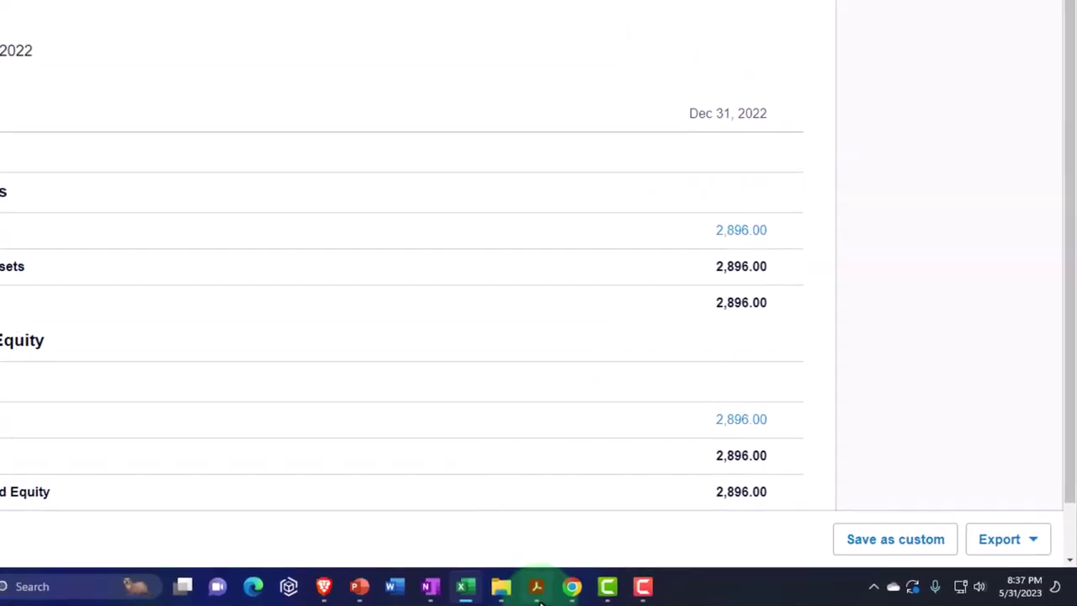
{"action": "left_click", "coordinate": [536, 588]}
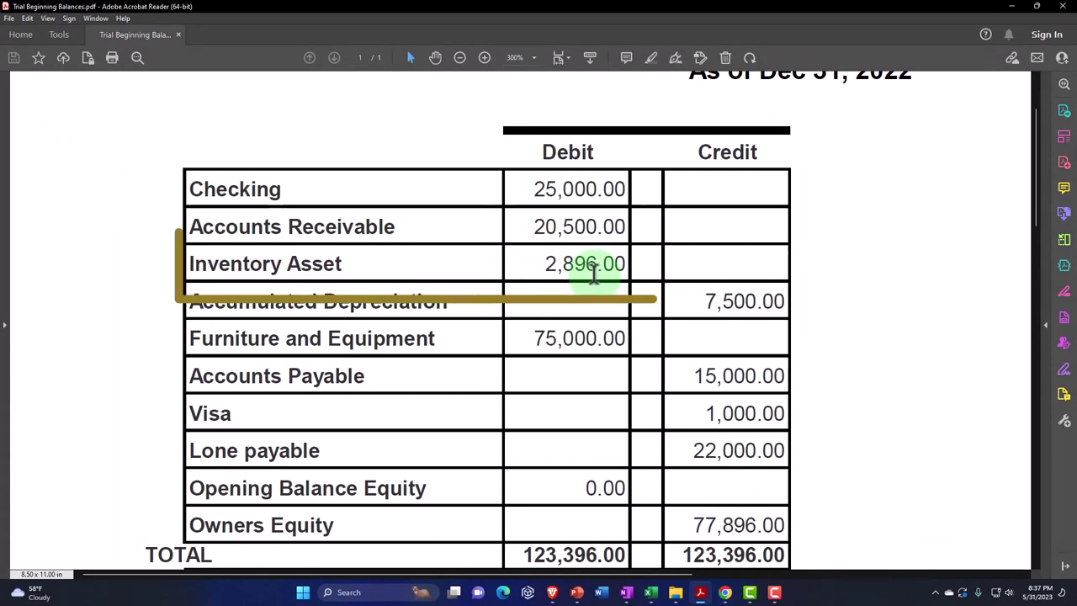
{"action": "left_click", "coordinate": [1012, 6]}
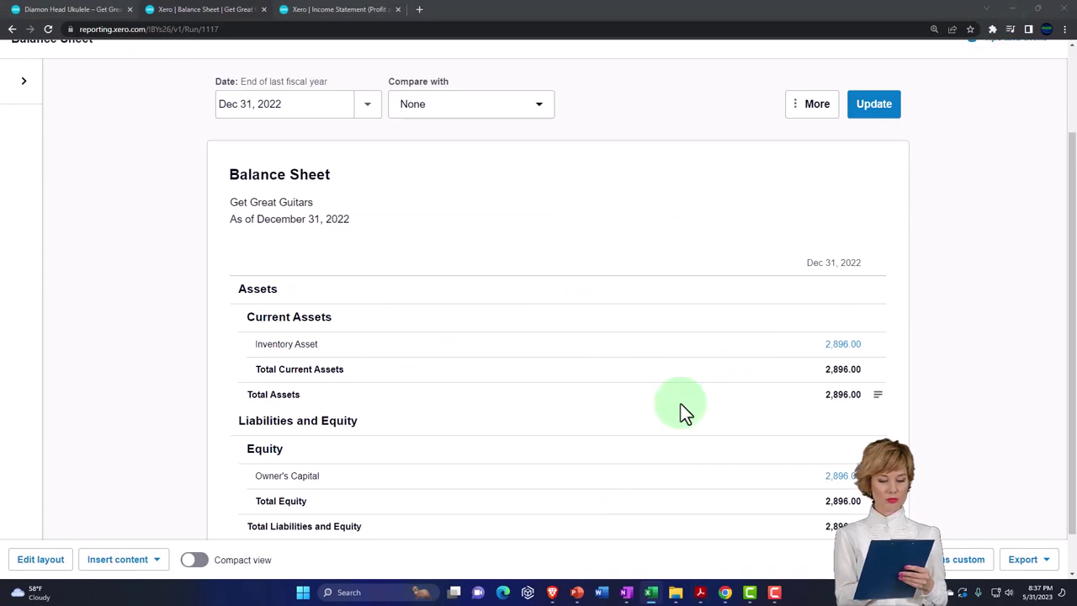
Step: Examine the Owner's Capital transactions behind the balance sheet figure, checking the beginning balance entries, and return to the balance sheet
{"action": "key", "text": "ctrl+plus"}
{"action": "key", "text": "ctrl+plus"}
{"action": "key", "text": "ctrl+plus"}
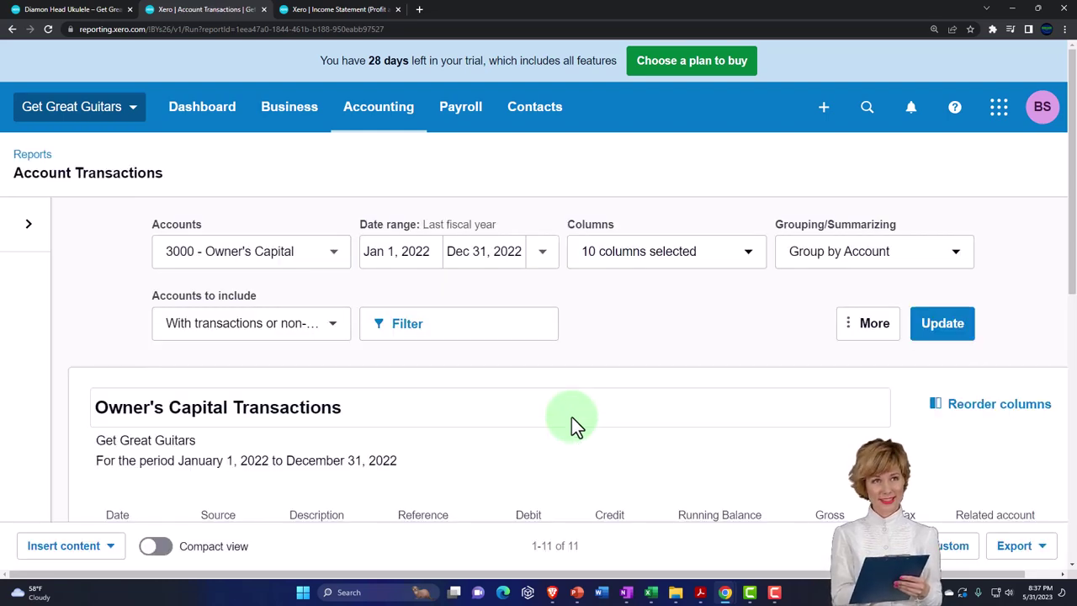
{"action": "scroll", "coordinate": [572, 416], "scroll_direction": "down", "scroll_amount": 1}
{"action": "scroll", "coordinate": [571, 417], "scroll_direction": "down", "scroll_amount": 3, "text": "ctrl"}
{"action": "scroll", "coordinate": [573, 421], "scroll_direction": "up", "scroll_amount": 1, "text": "ctrl"}
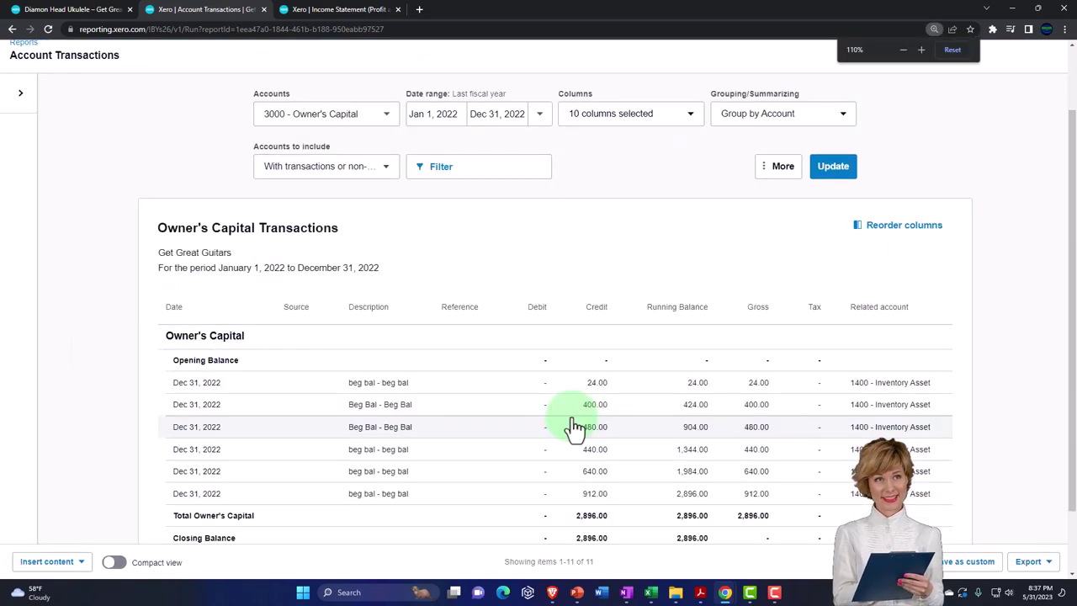
{"action": "scroll", "coordinate": [571, 426], "scroll_direction": "down", "scroll_amount": 1}
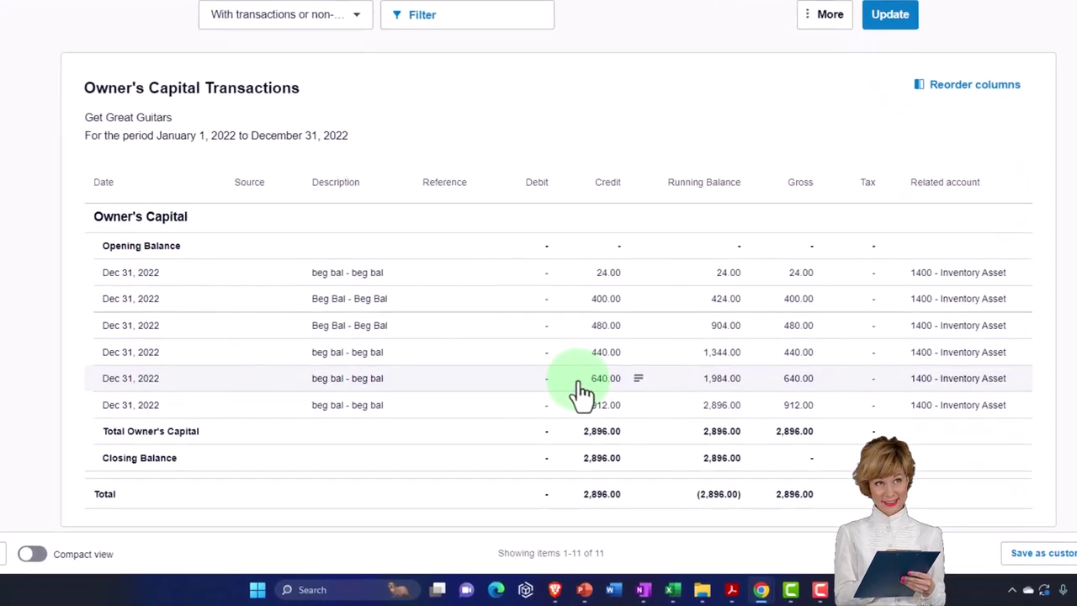
{"action": "scroll", "coordinate": [581, 385], "scroll_direction": "up", "scroll_amount": 1}
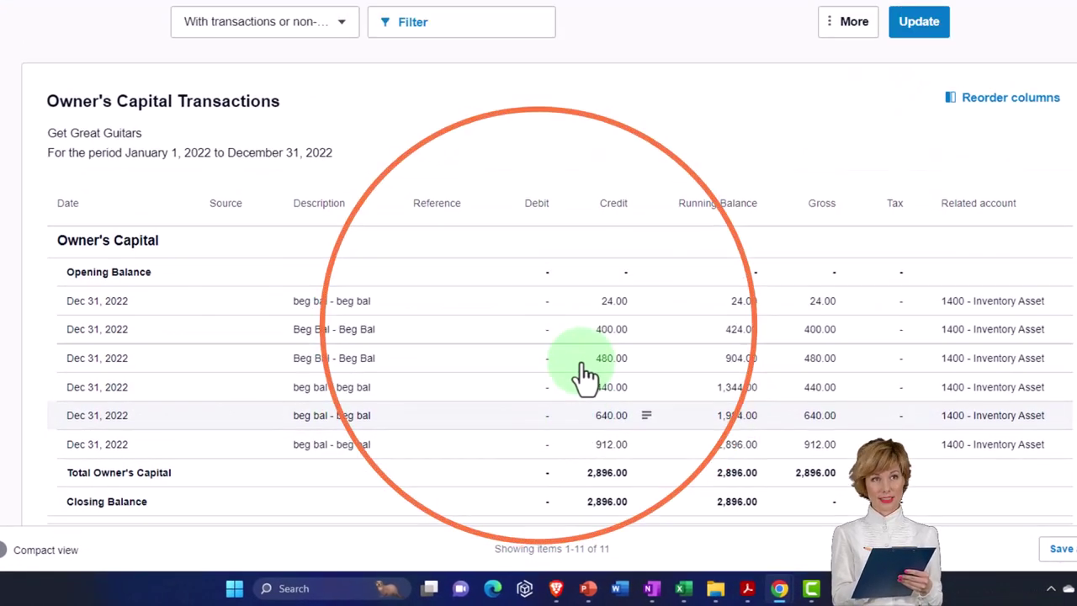
{"action": "scroll", "coordinate": [587, 376], "scroll_direction": "up", "scroll_amount": 2}
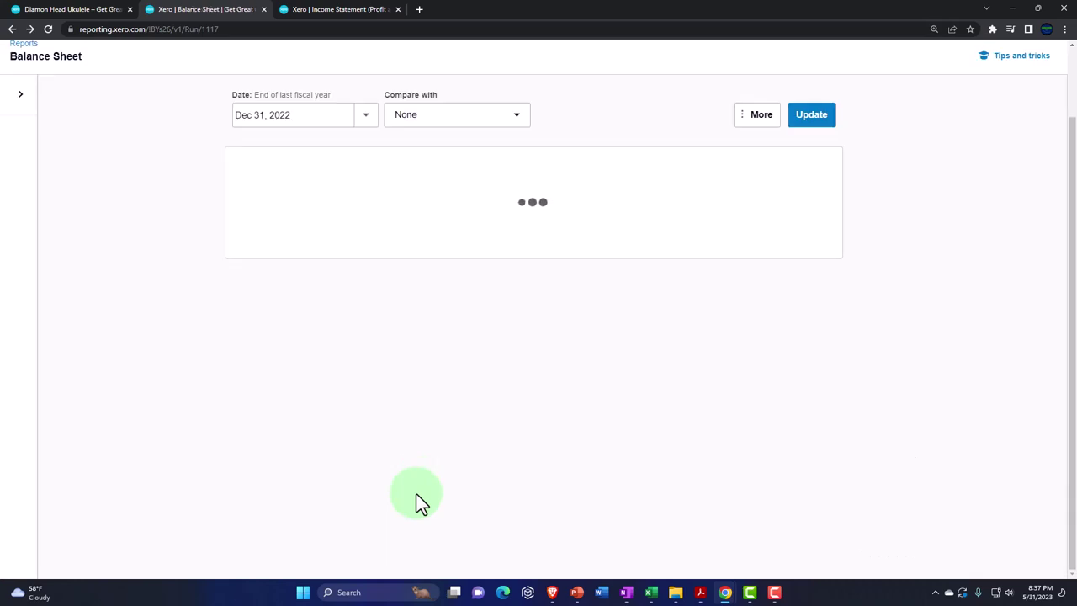
{"action": "scroll", "coordinate": [416, 494], "scroll_direction": "up", "scroll_amount": 1}
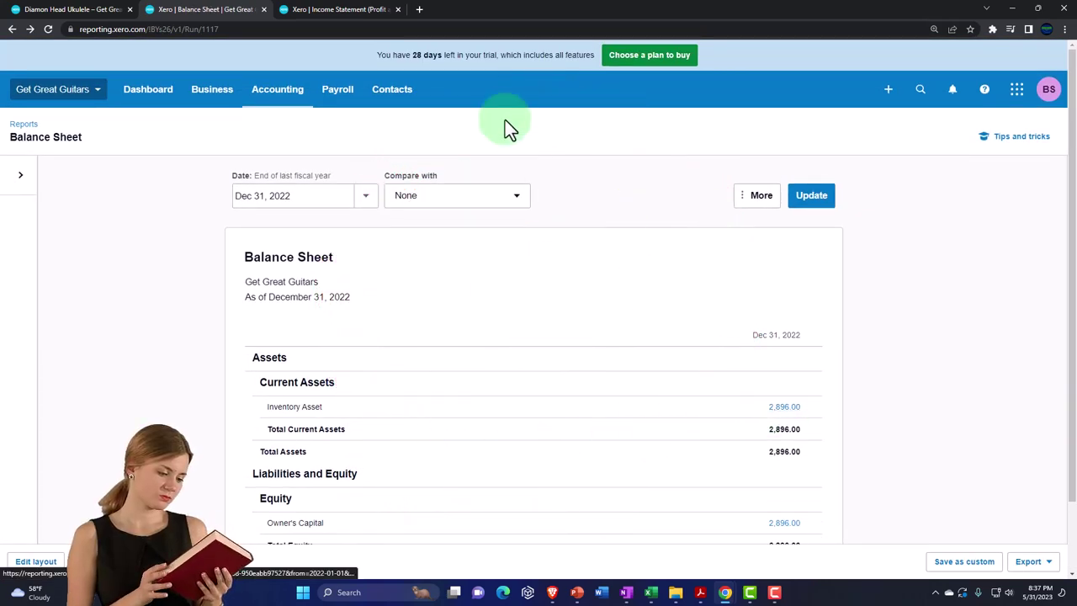
Step: Switch to the income statement for Jan 1 to Dec 31, 2022 and refresh it to check for any activity
{"action": "left_click", "coordinate": [363, 21]}
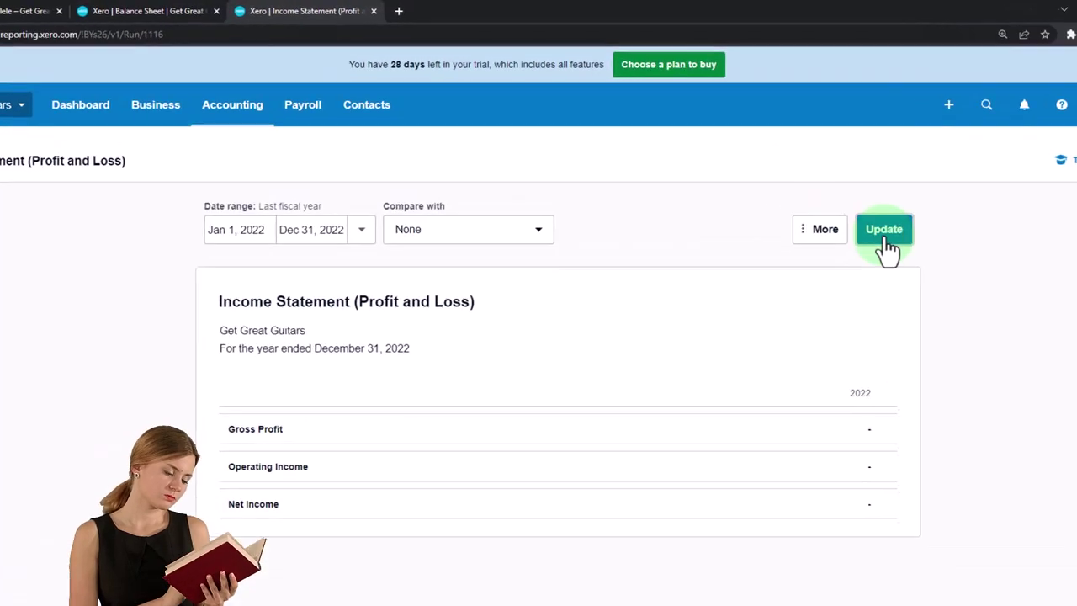
{"action": "left_click", "coordinate": [813, 202]}
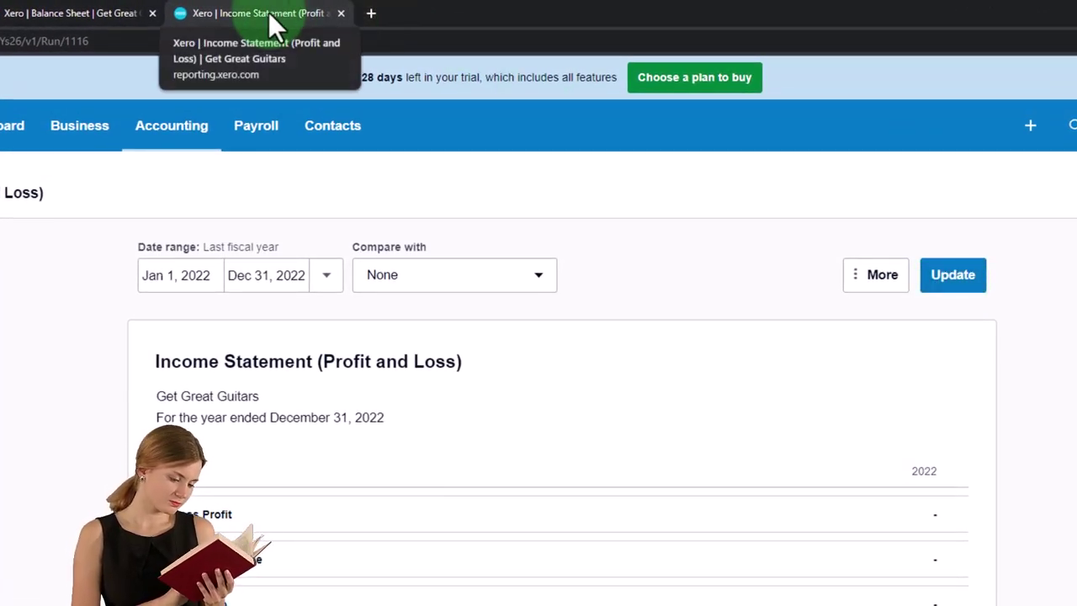
Step: Duplicate the income statement tab and, in the copy, search the reports for "inve" to open the Inventory Item Summary
{"action": "right_click", "coordinate": [269, 11]}
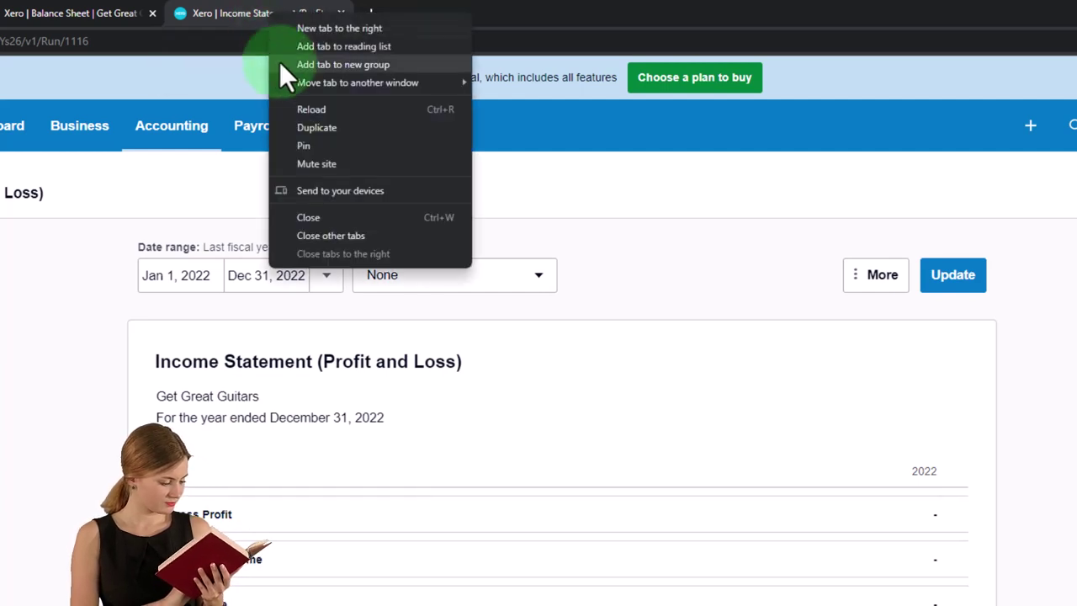
{"action": "left_click", "coordinate": [334, 132]}
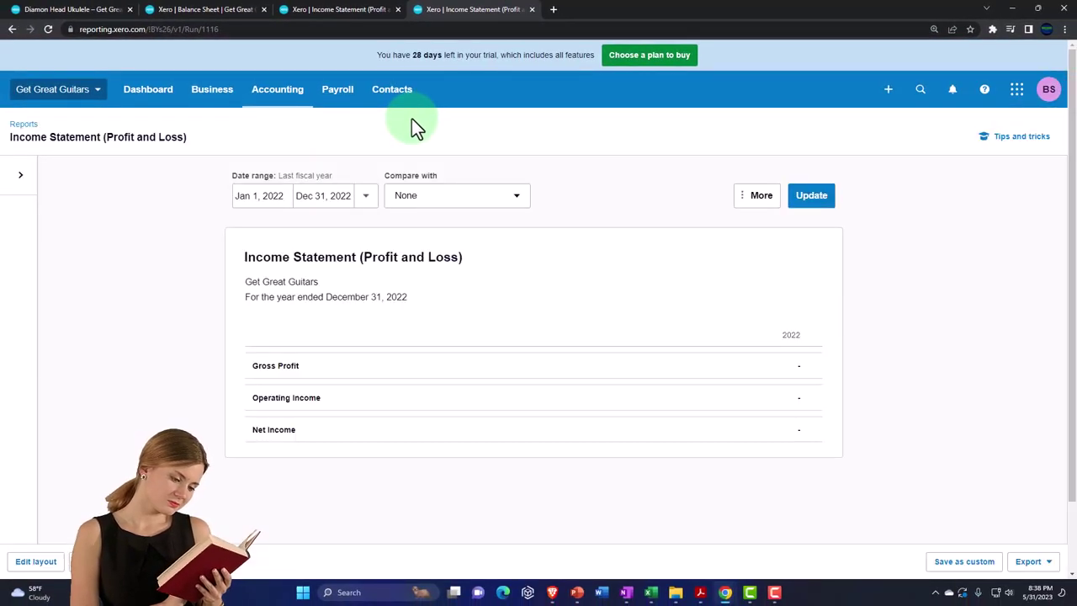
{"action": "left_click", "coordinate": [273, 96]}
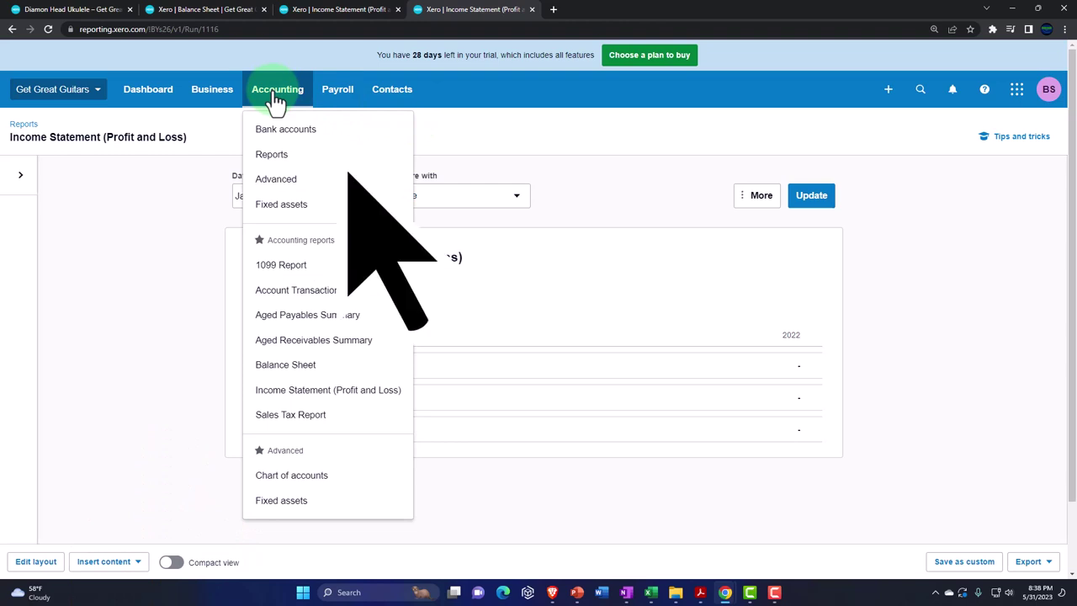
{"action": "left_click", "coordinate": [288, 157]}
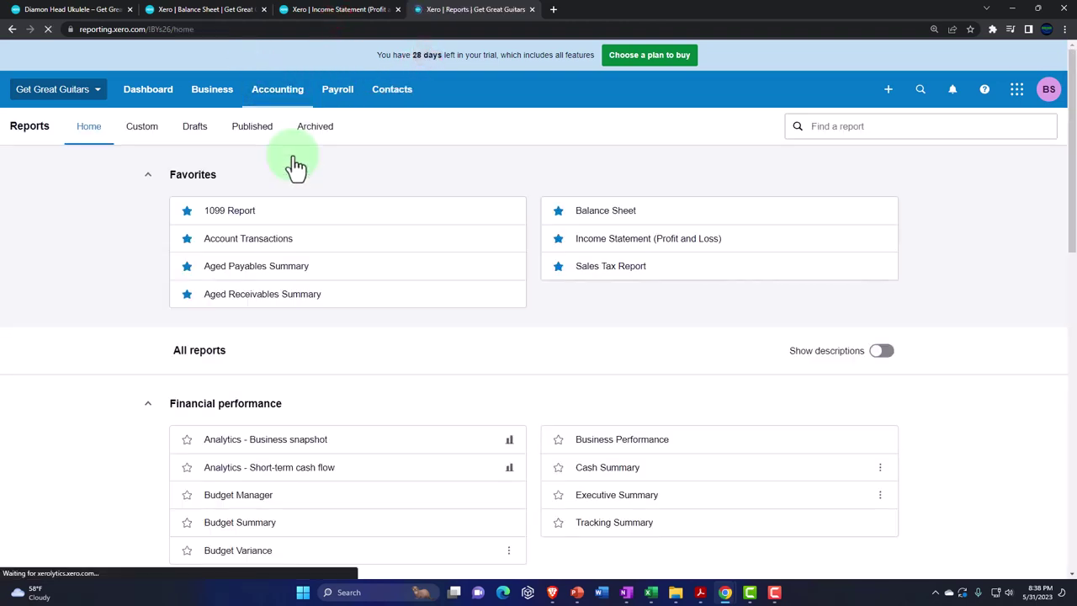
{"action": "left_click", "coordinate": [833, 128]}
{"action": "type", "text": "inve"}
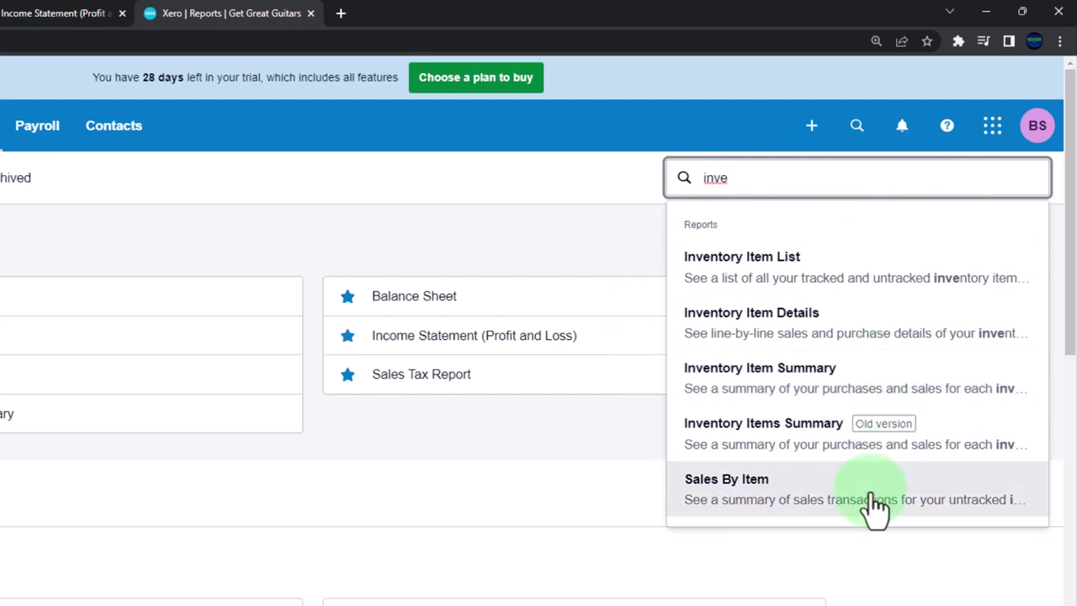
{"action": "left_click", "coordinate": [841, 391]}
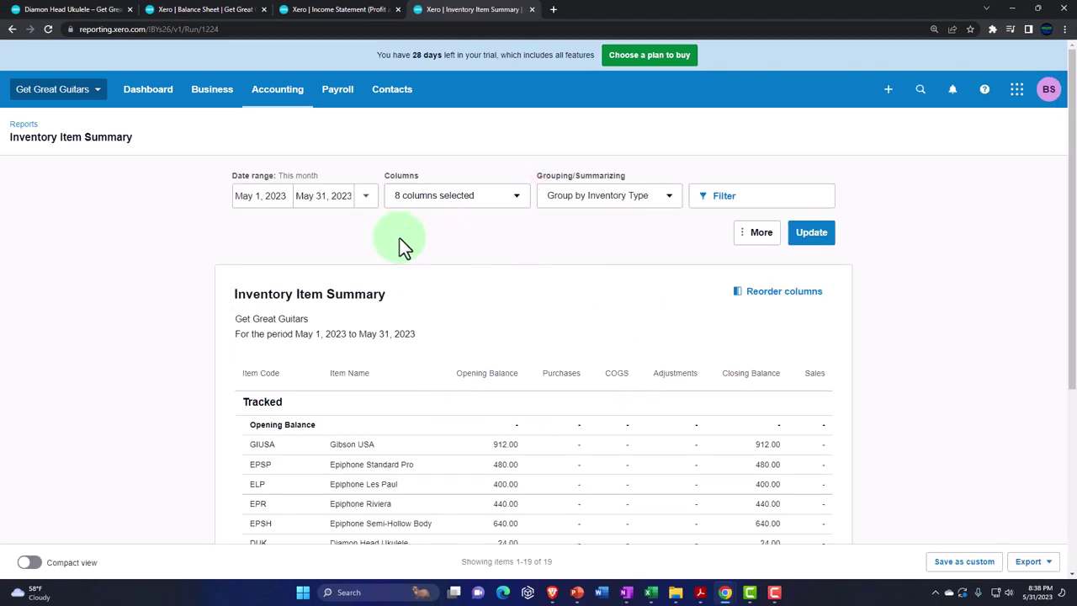
Step: Update the Inventory Item Summary for the last fiscal year, Jan 1 to Dec 31, 2022, and review the adjustments and closing balances
{"action": "left_click", "coordinate": [367, 196]}
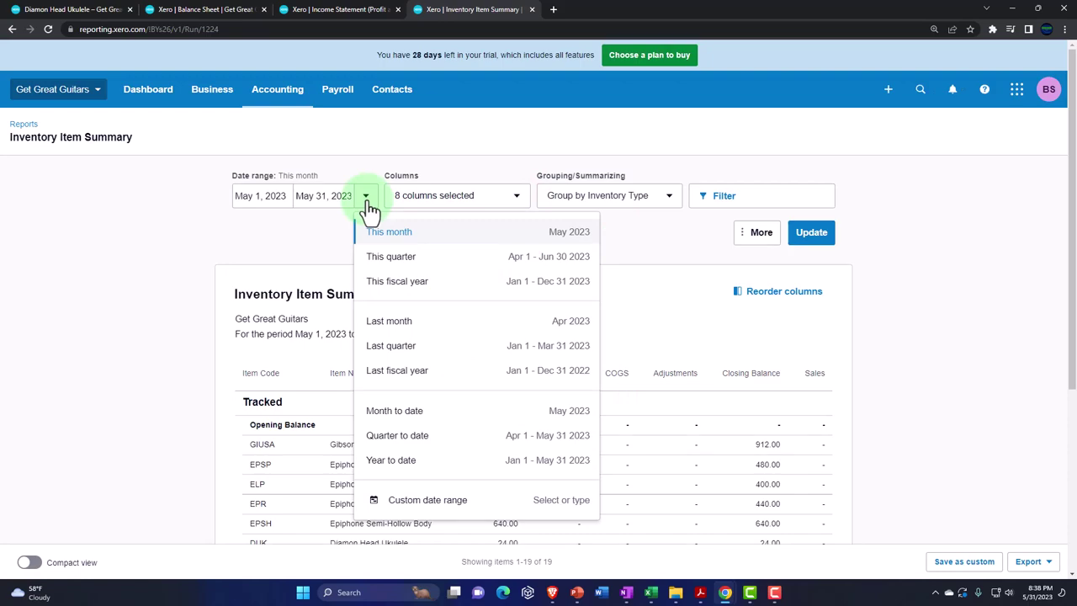
{"action": "left_click", "coordinate": [397, 371]}
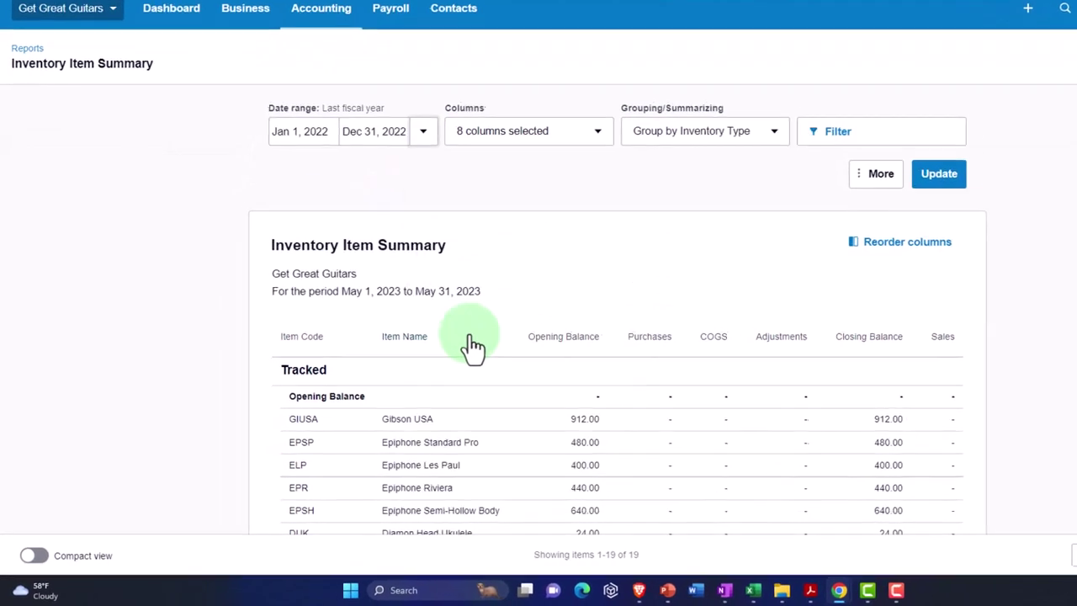
{"action": "left_click", "coordinate": [994, 149]}
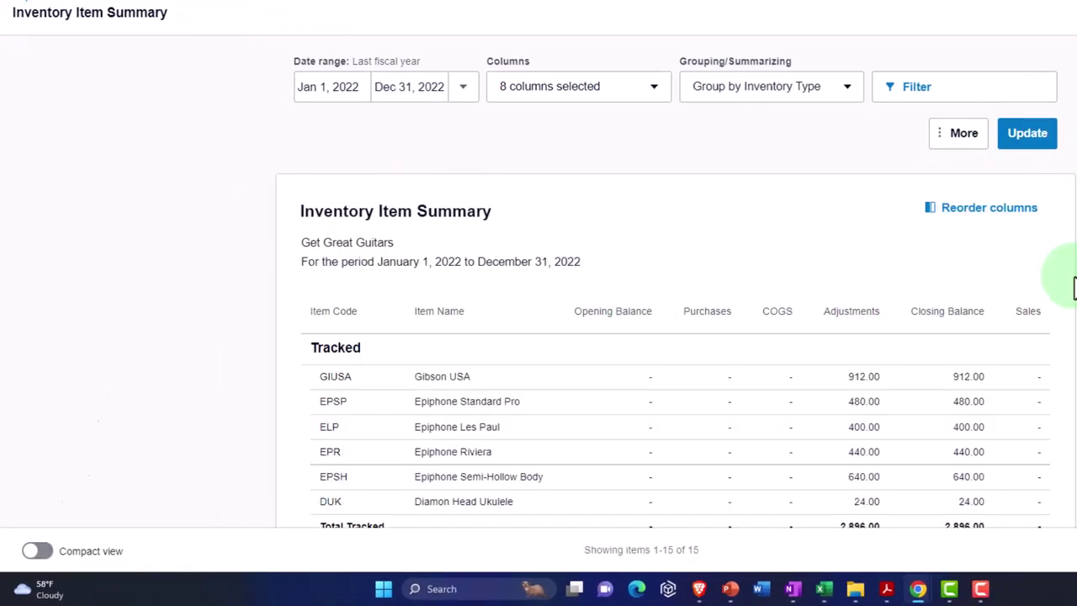
{"action": "scroll", "coordinate": [1039, 299], "scroll_direction": "down", "scroll_amount": 1}
{"action": "scroll", "coordinate": [1073, 287], "scroll_direction": "down", "scroll_amount": 1}
{"action": "scroll", "coordinate": [1073, 287], "scroll_direction": "down", "scroll_amount": 2}
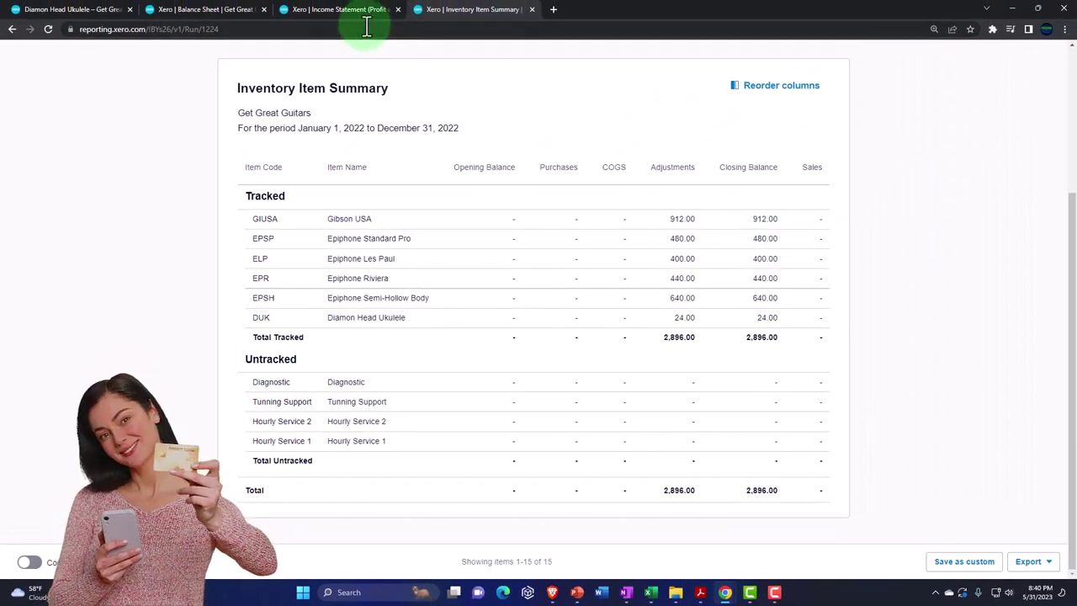
Step: In the original income statement tab, return to the reports list, search for "inve" and open the Inventory Item List
{"action": "left_click", "coordinate": [341, 15]}
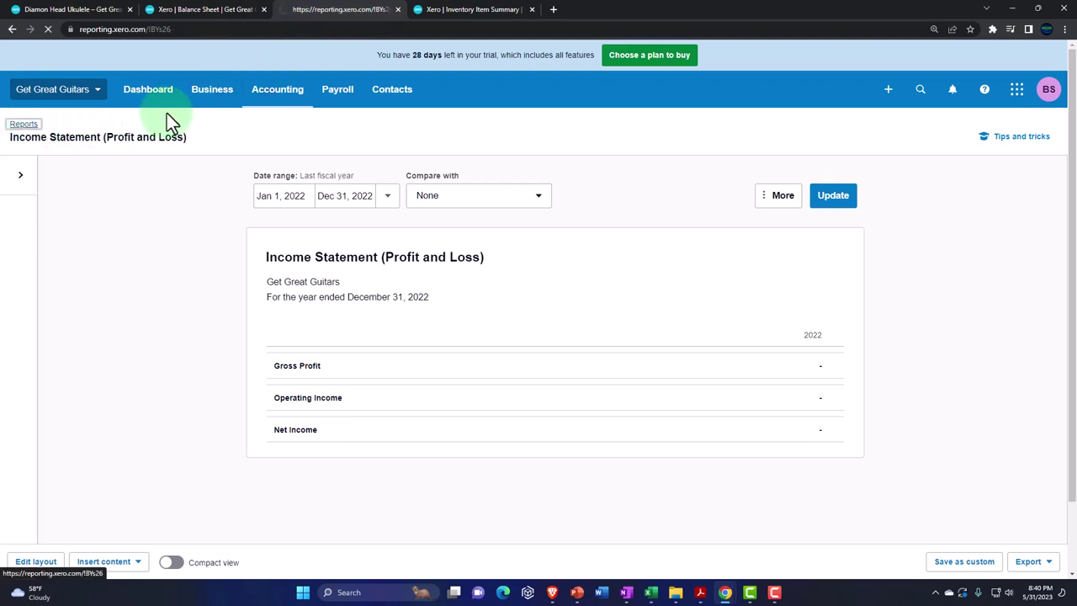
{"action": "left_click", "coordinate": [914, 127]}
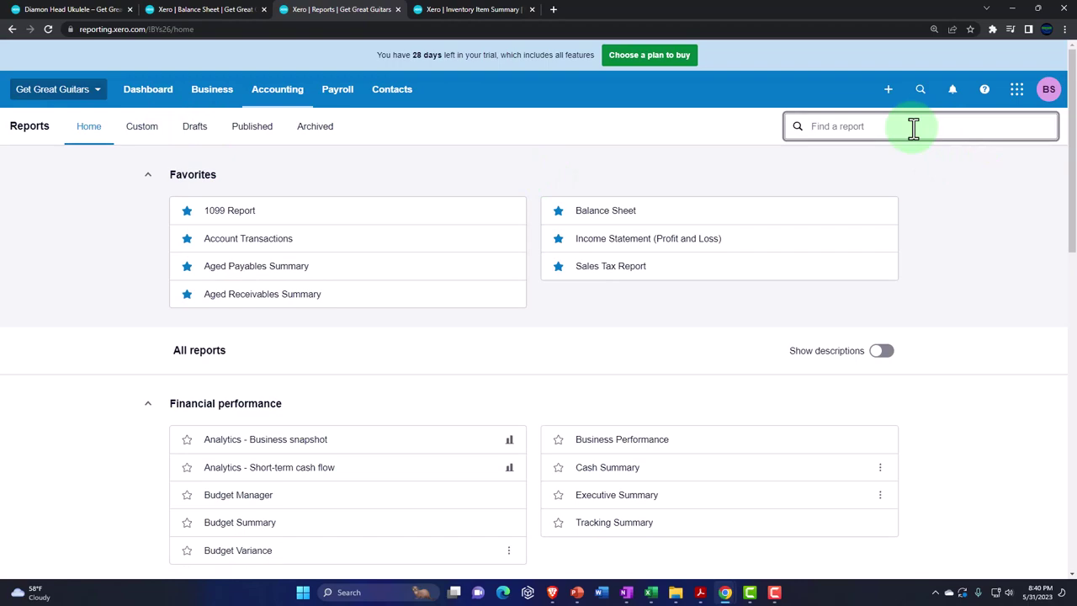
{"action": "type", "text": "inve"}
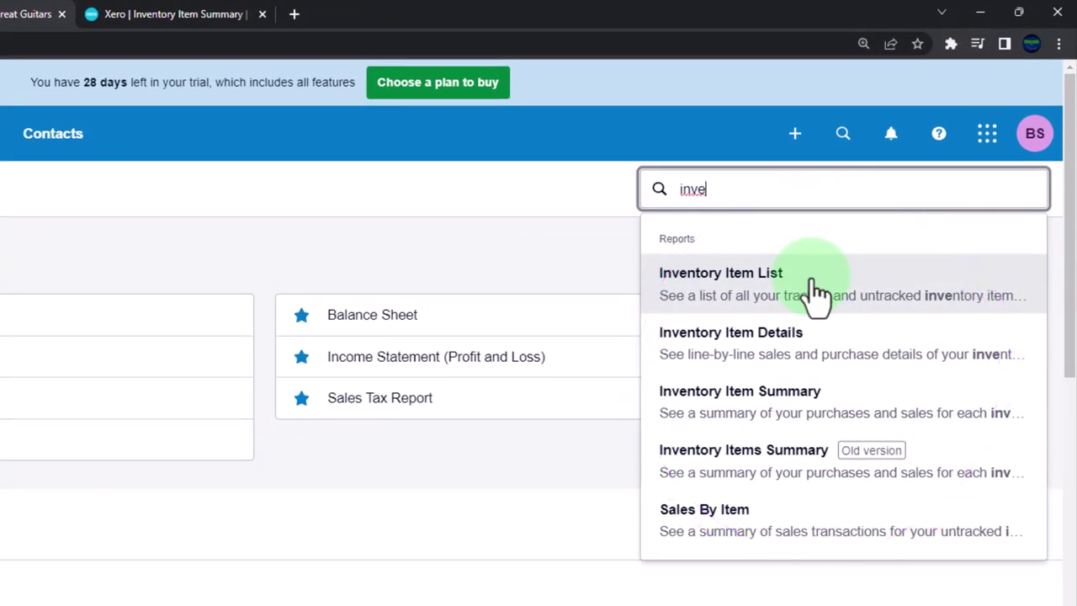
{"action": "left_click", "coordinate": [817, 290]}
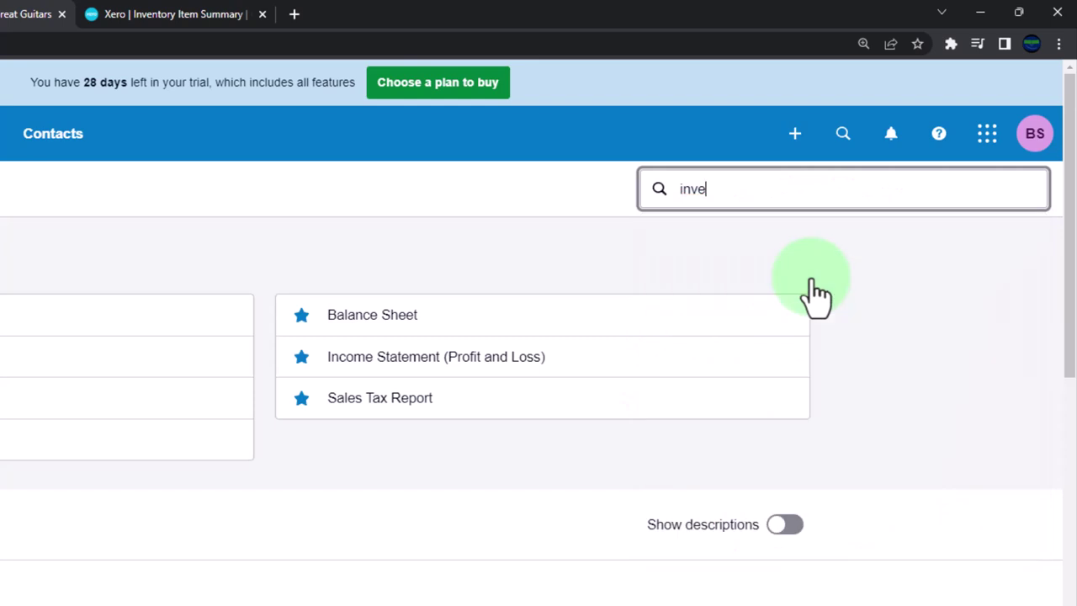
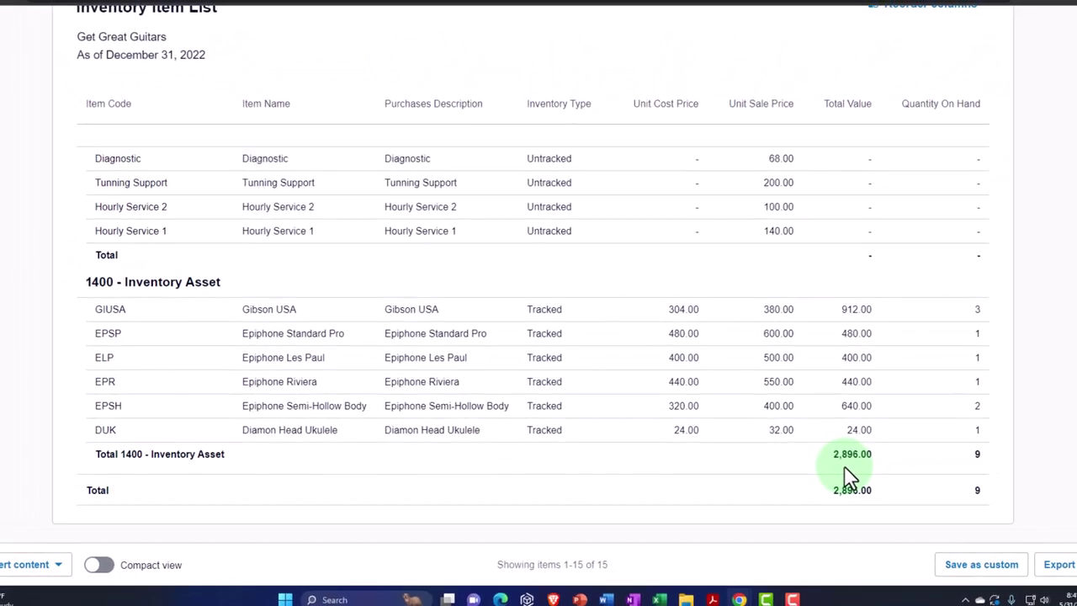
Step: Compare the balance sheet's Inventory Asset figure with the Inventory Item List and the beginning trial balance PDF in Adobe Acrobat Reader
{"action": "left_click", "coordinate": [170, 0]}
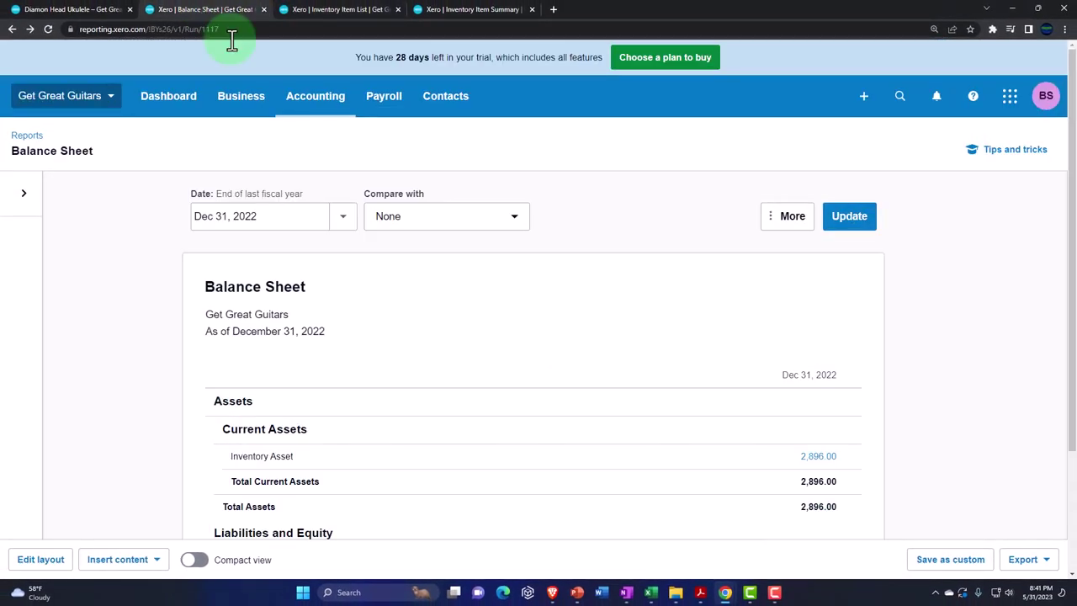
{"action": "scroll", "coordinate": [489, 269], "scroll_direction": "down", "scroll_amount": 2}
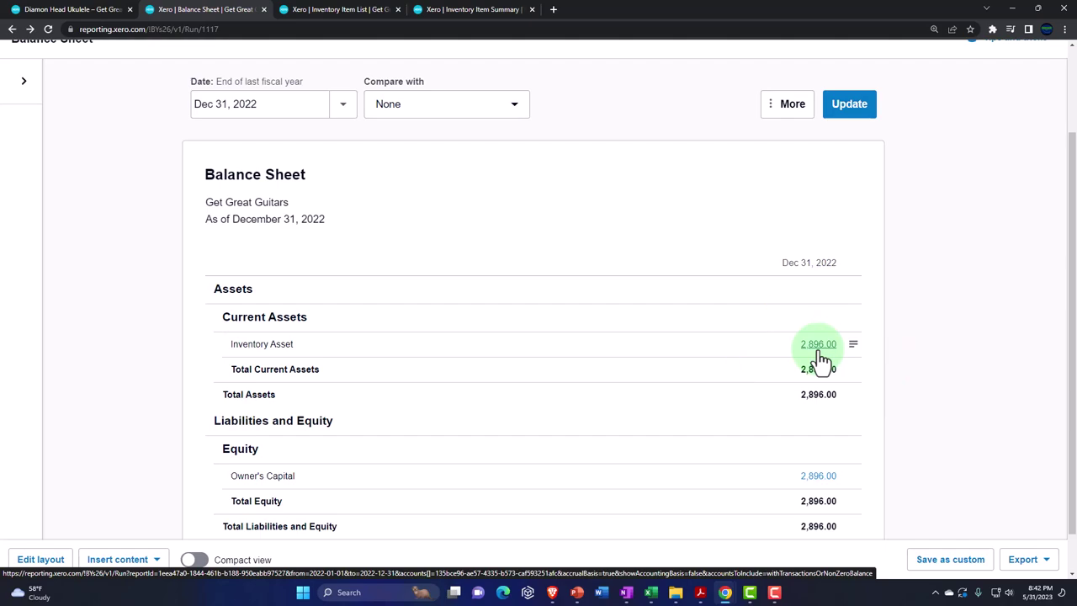
{"action": "left_click", "coordinate": [365, 9]}
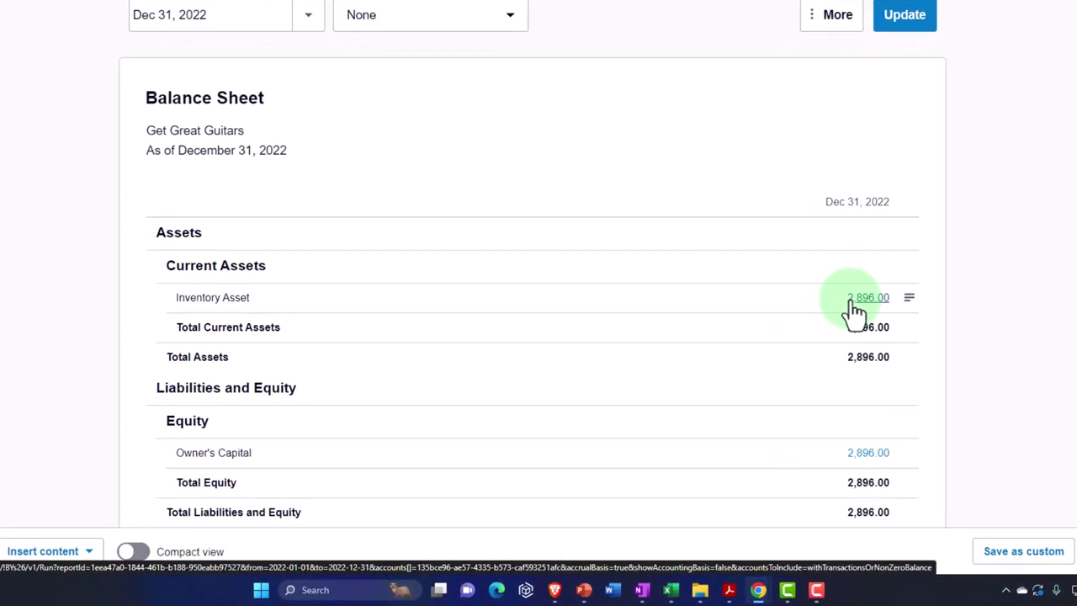
{"action": "left_click", "coordinate": [740, 589]}
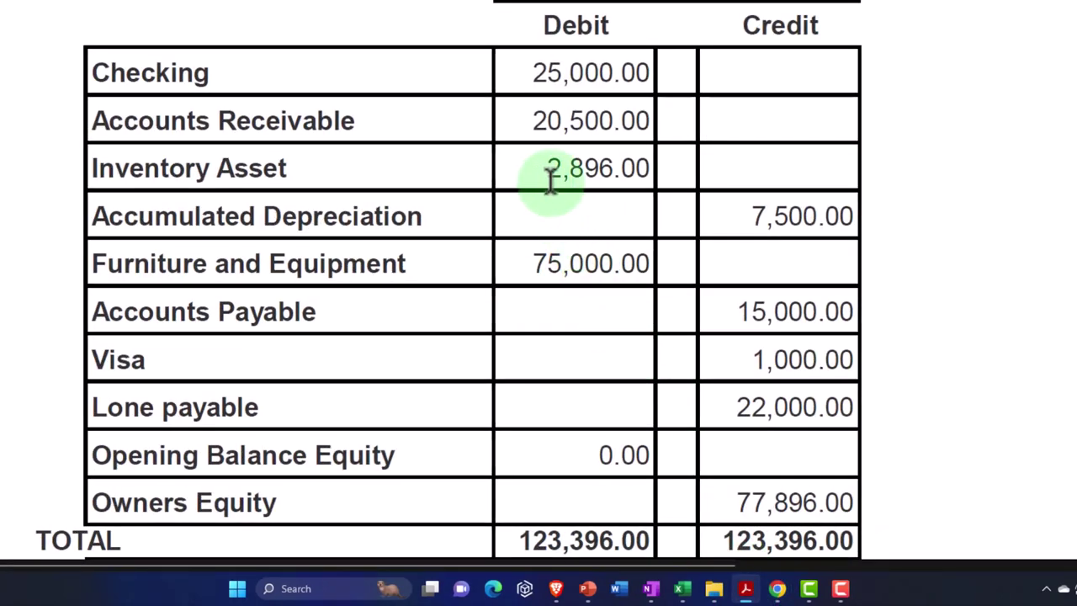
{"action": "scroll", "coordinate": [549, 180], "scroll_direction": "down", "scroll_amount": 1}
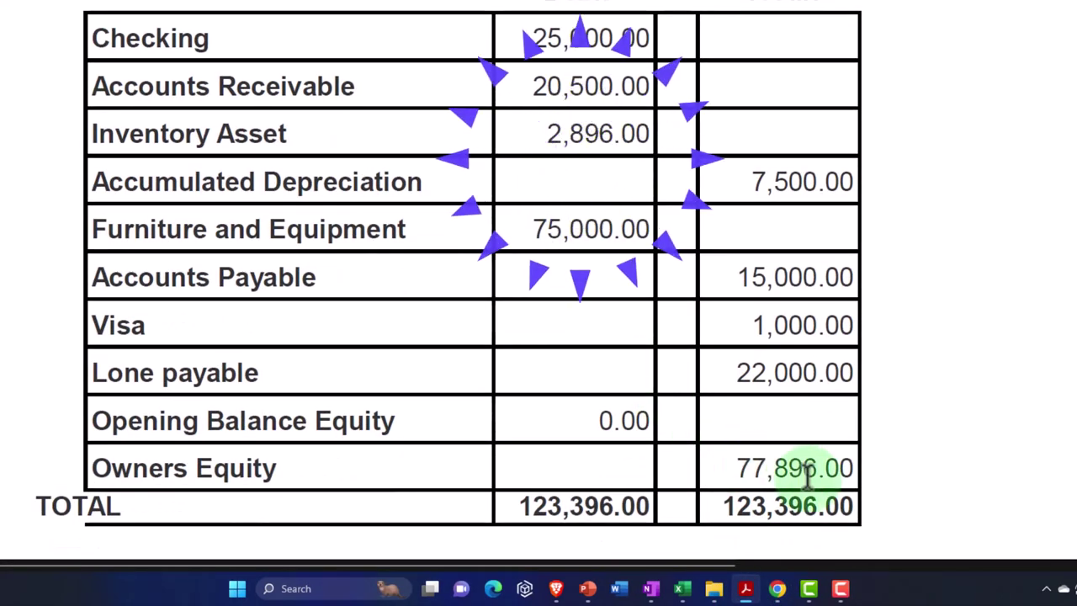